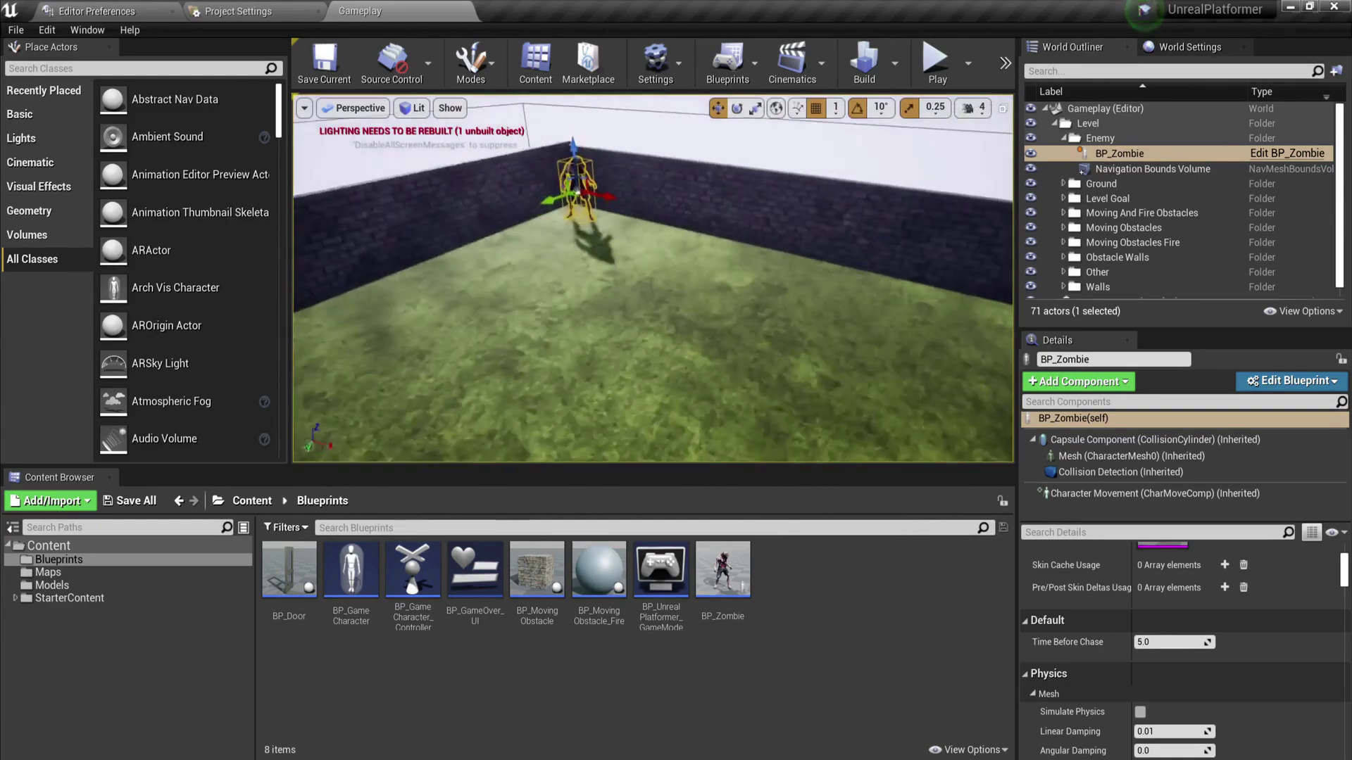
Play-test the Gameplay level with the zombie enemy and restart it after the game over
key("s")
key("w")
right_click_drag(583, 239, 575, 235)
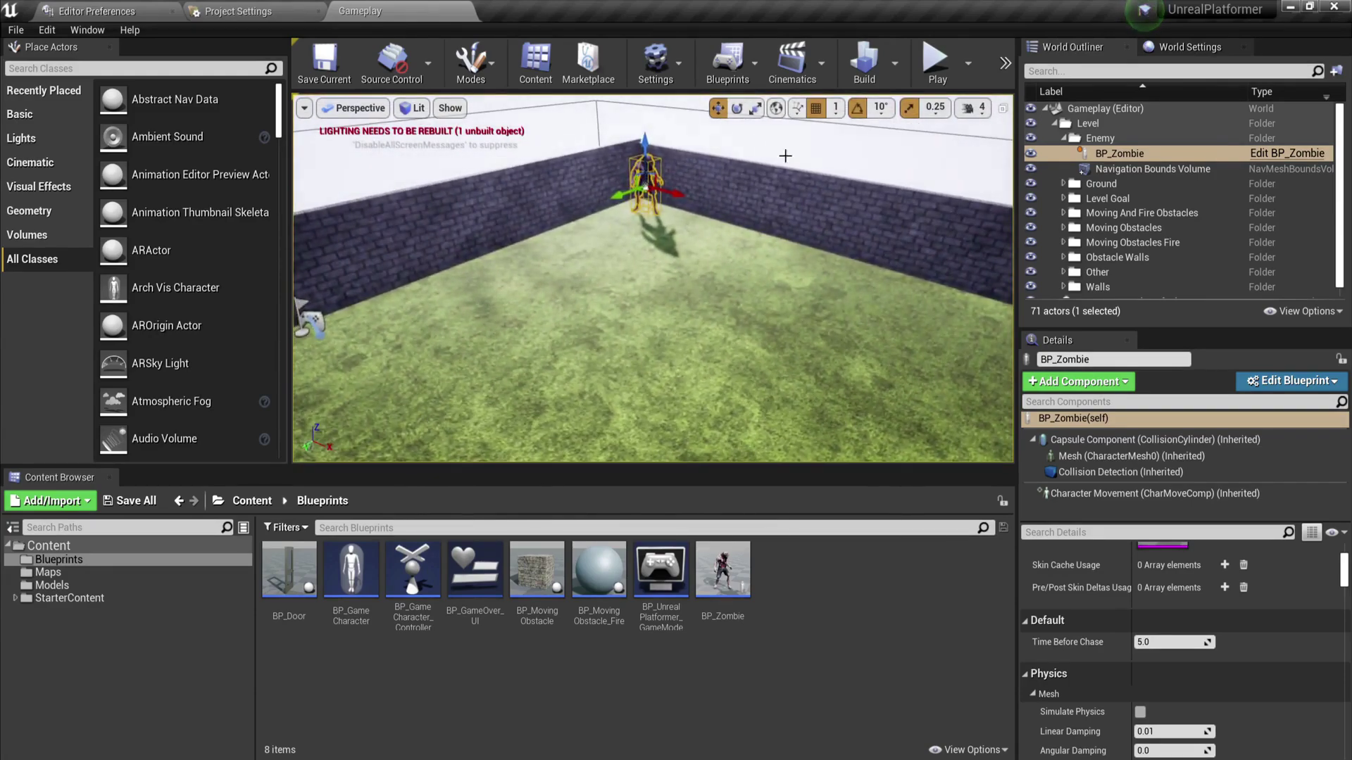
left_click(936, 62)
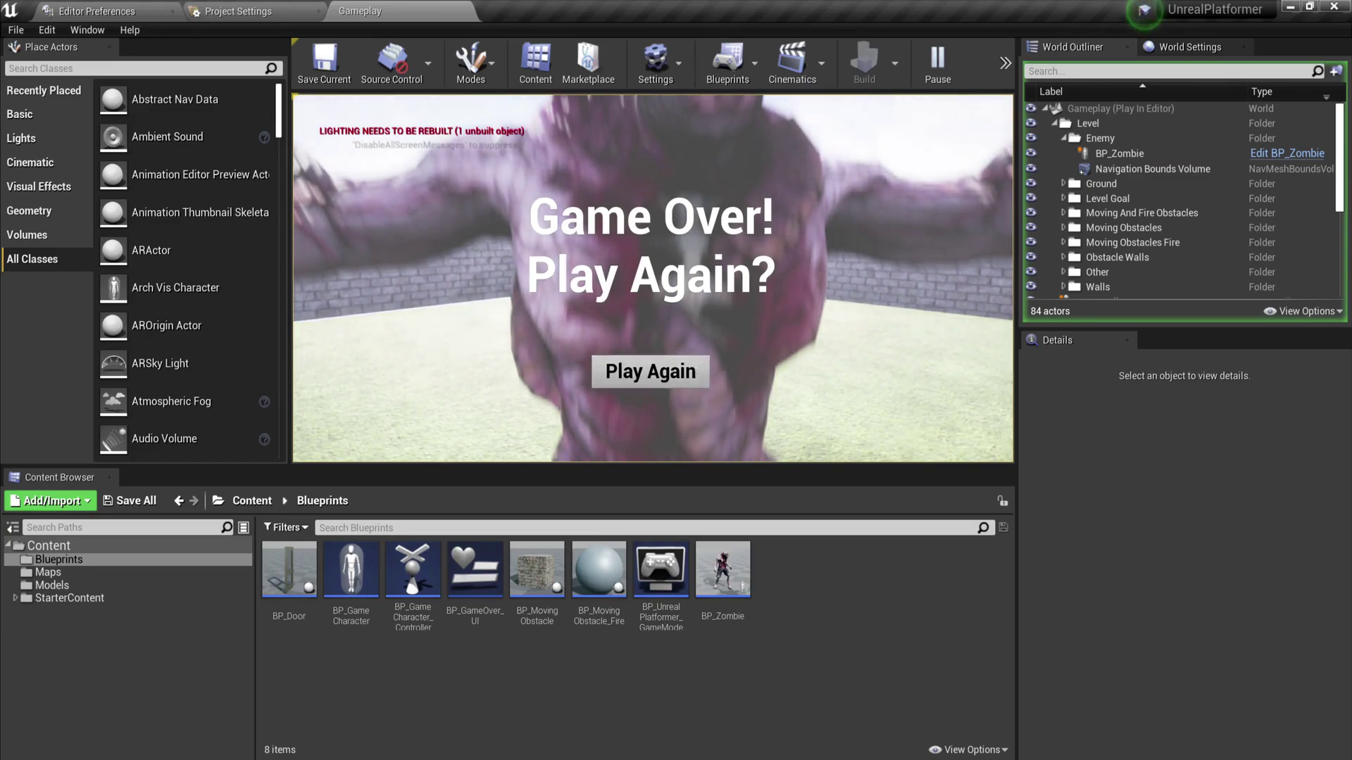
left_click(703, 368)
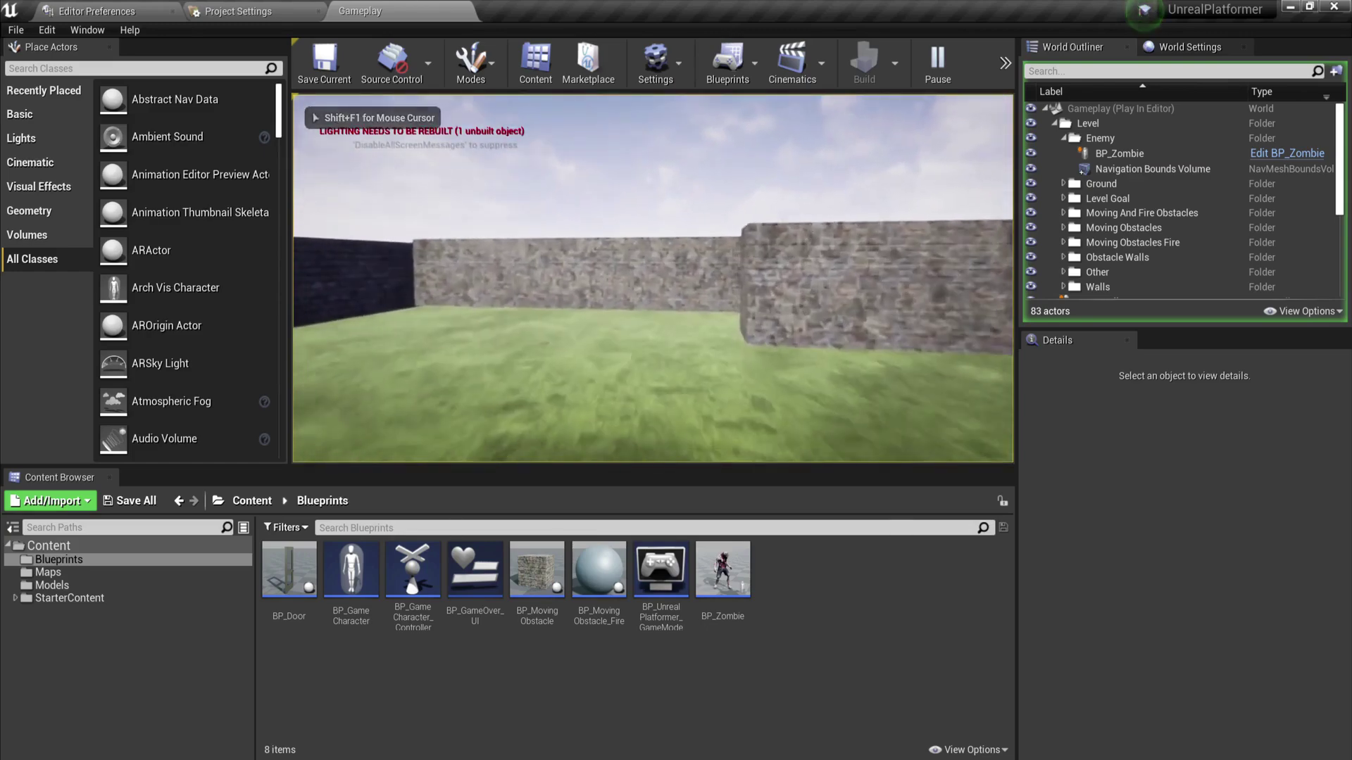
Walk the player through the moving obstacles, walls and fireballs of the level, and choose to play again after the game over
key("w")
key("w")
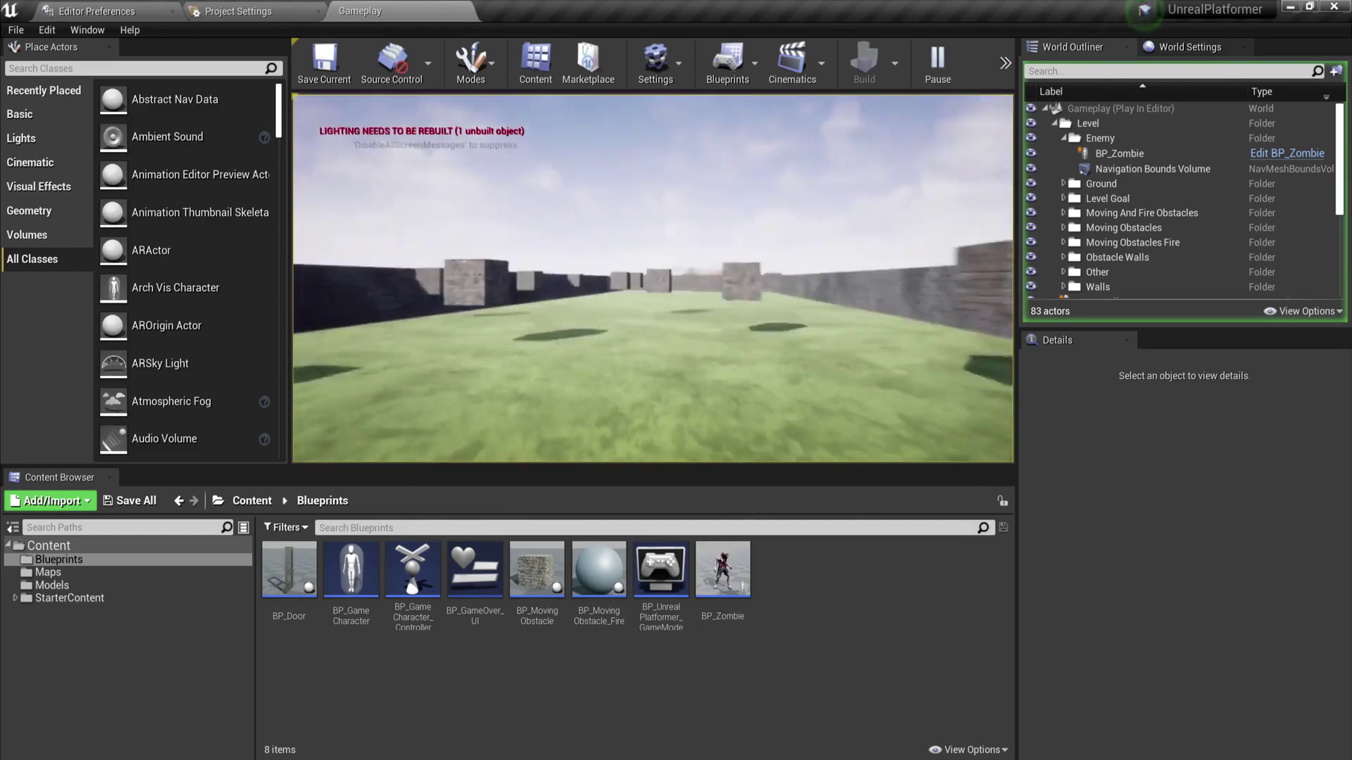
key("w")
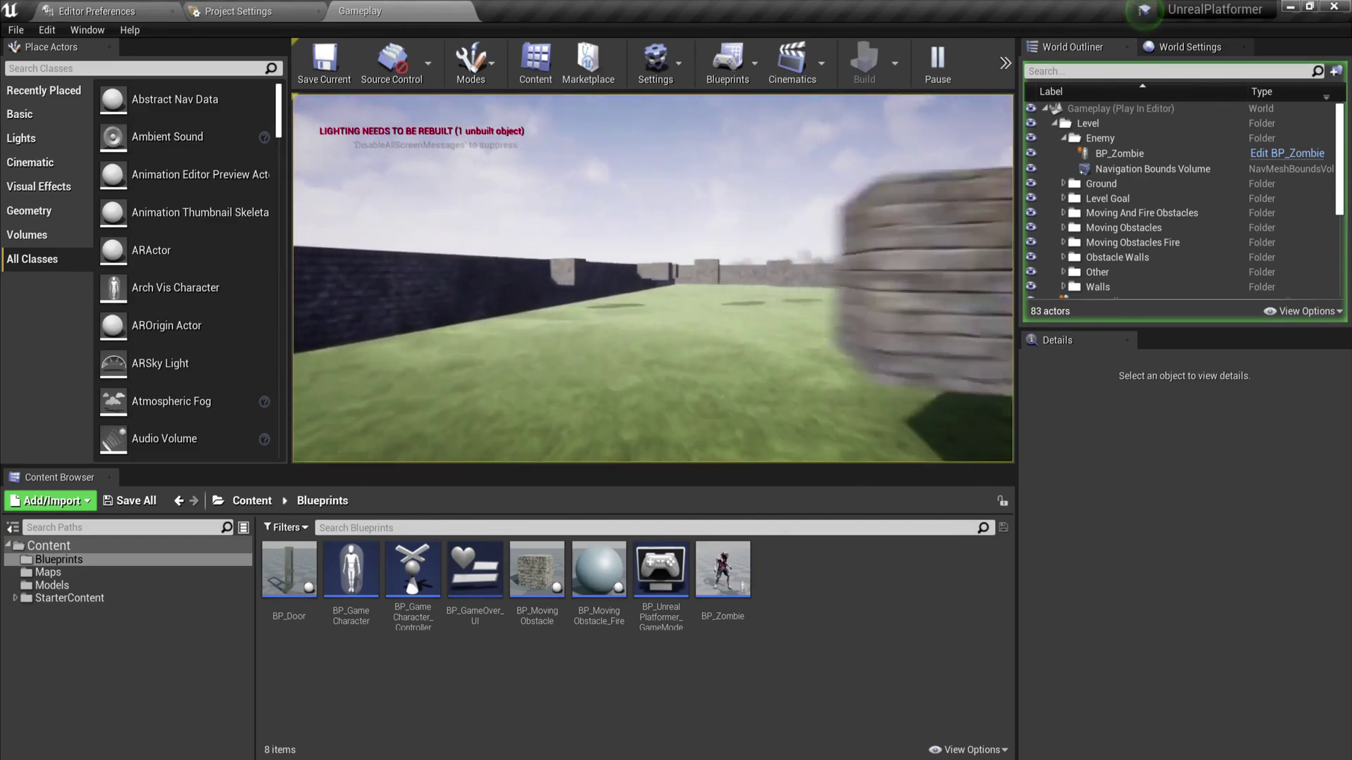
key("w")
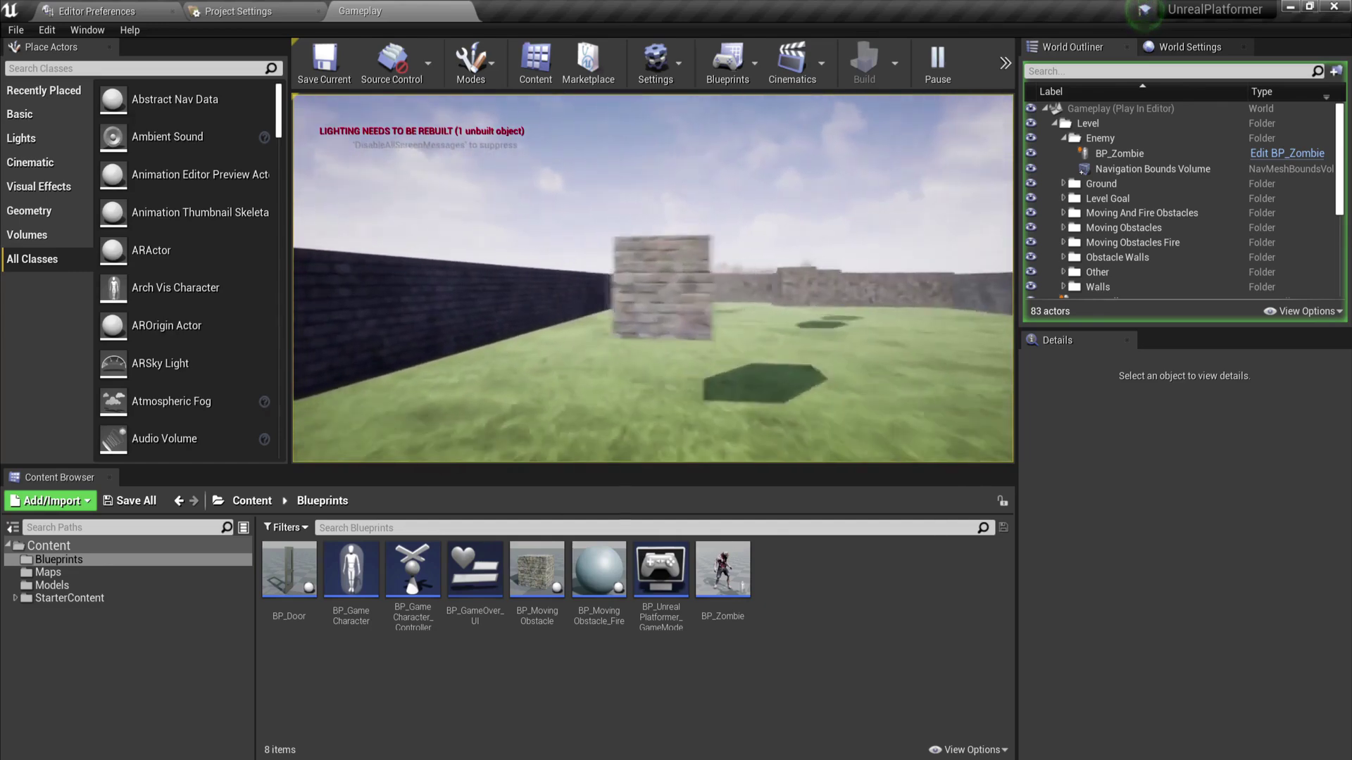
key("w")
key("w")
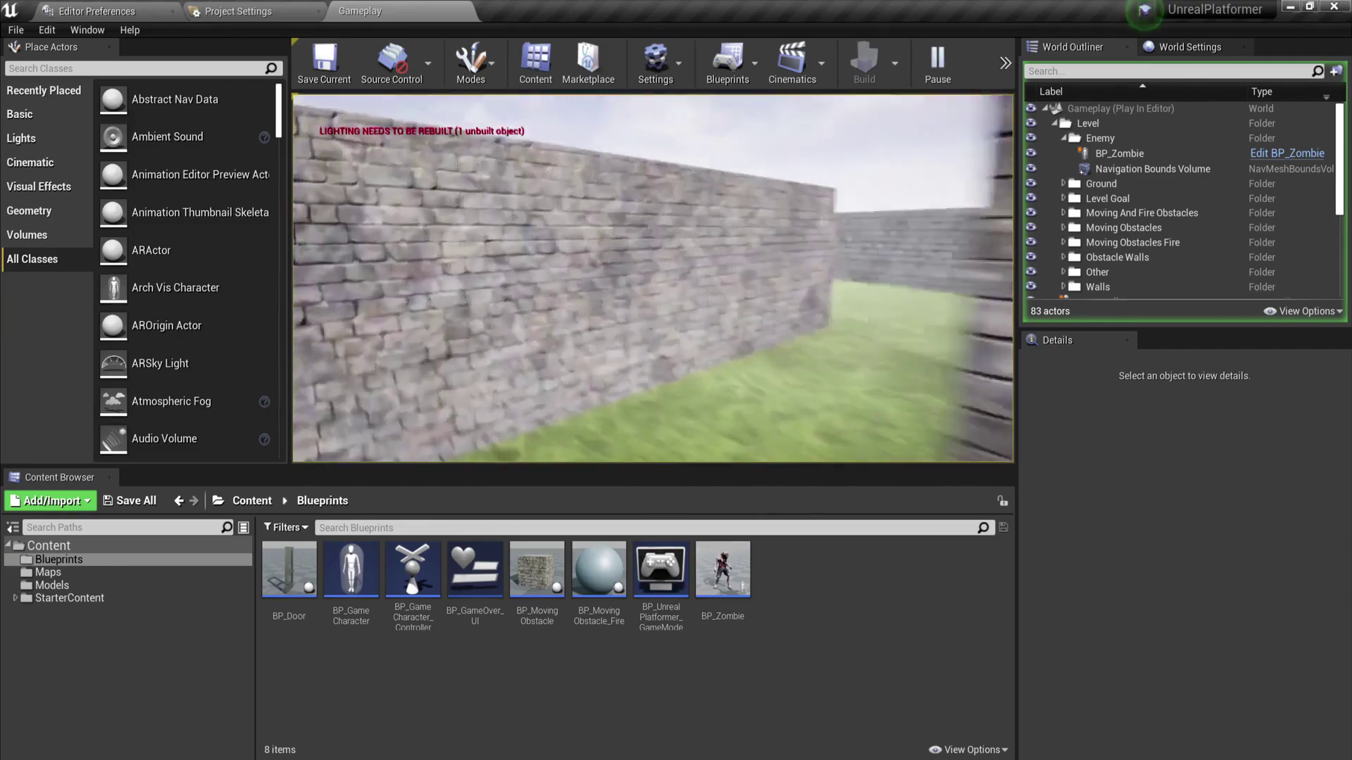
key("w")
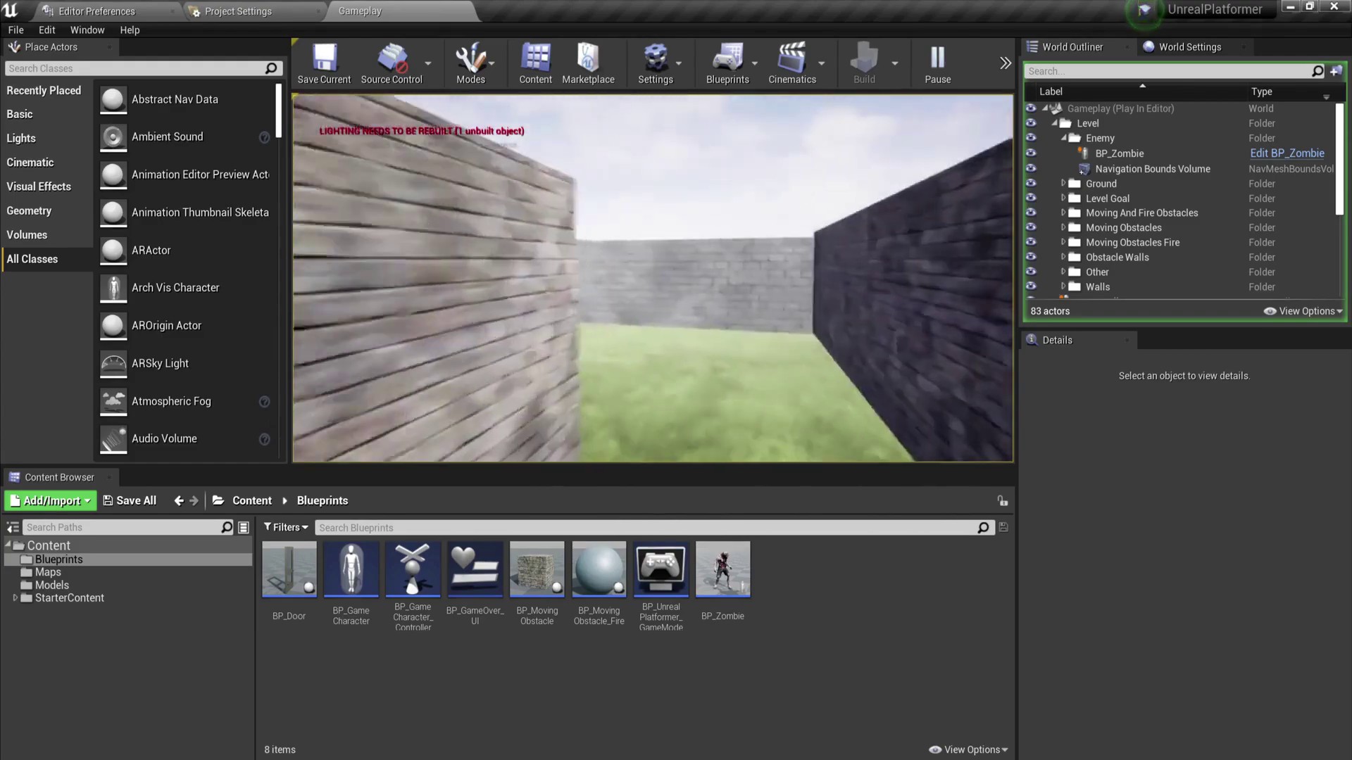
key("w")
key("w")
key("w")
key("w")
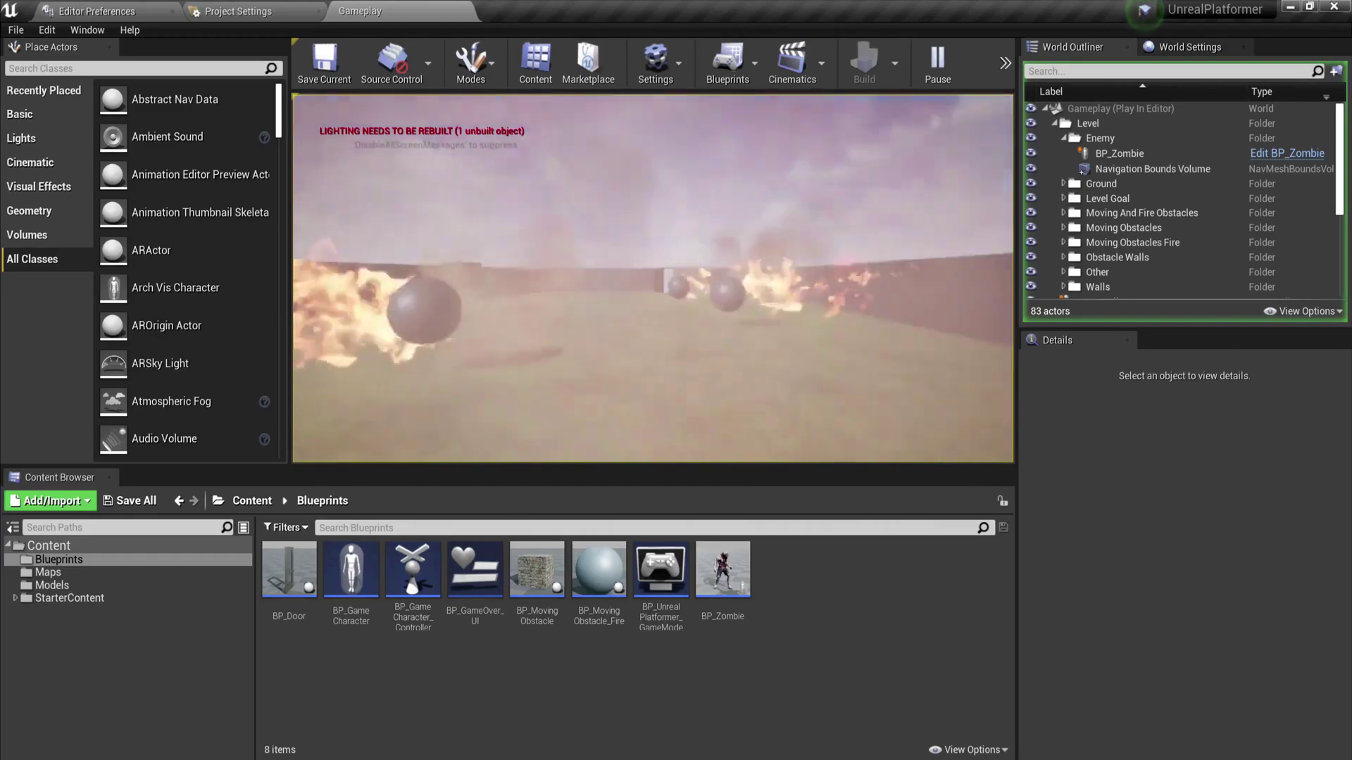
key("w")
key("w")
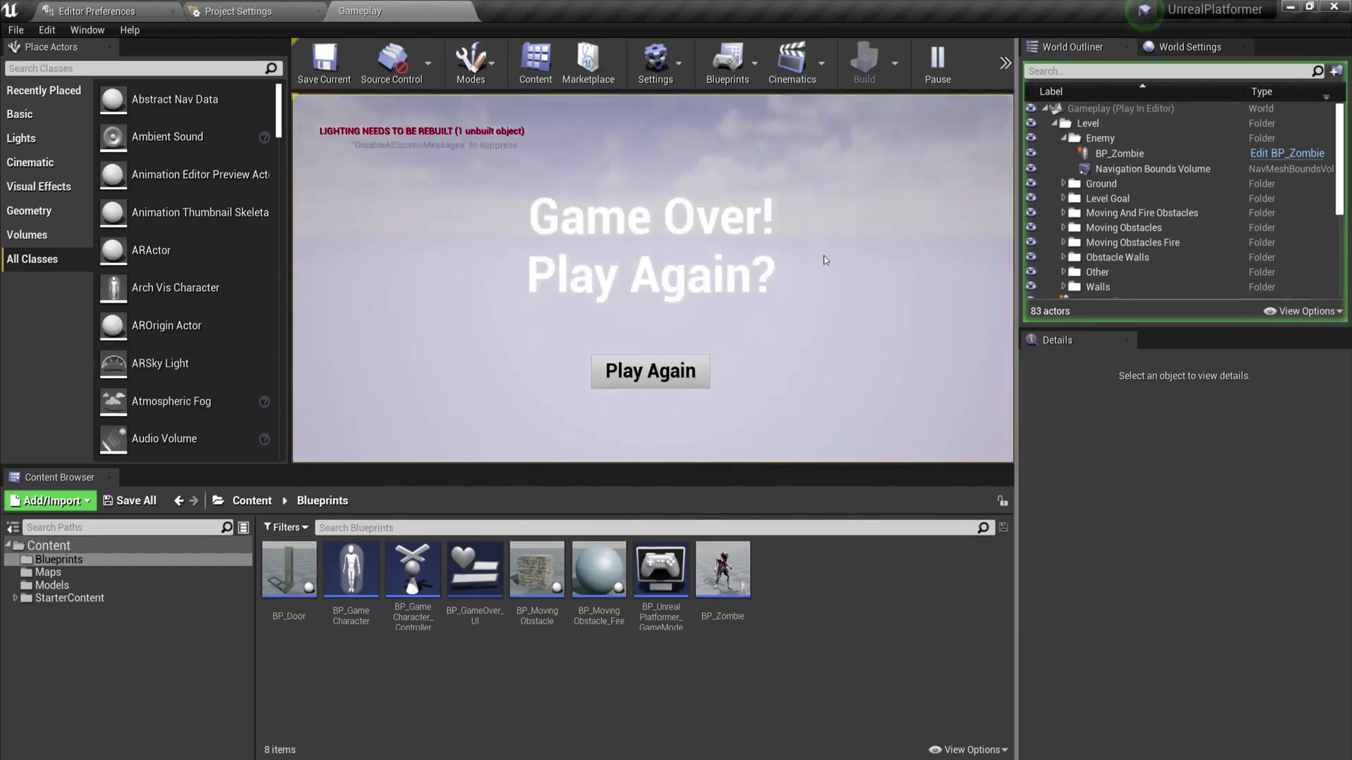
left_click(704, 370)
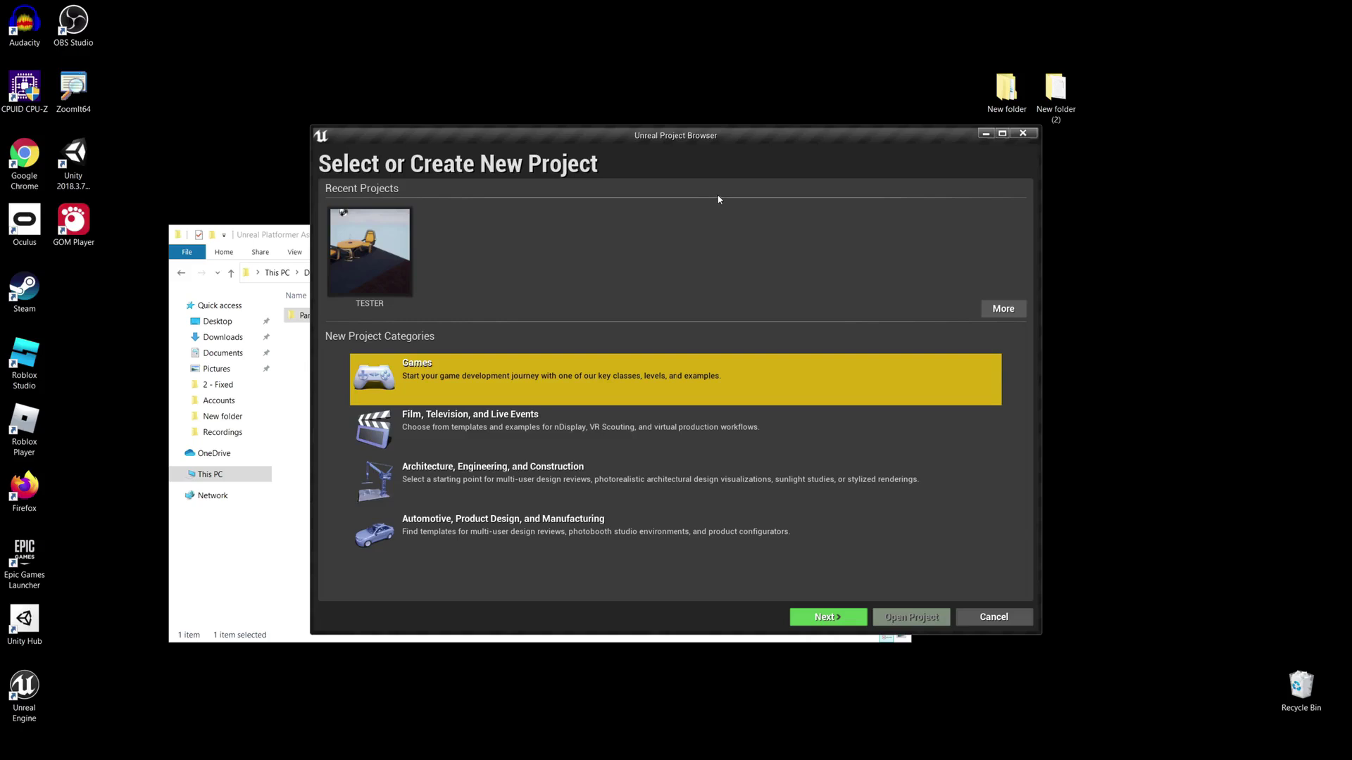
Create a Blank-template Games project named UnrealPlatformer in D:\Game Dev Projects\Unreal Engine with starter content, and close the SteamVR windows
left_click_drag(728, 131, 711, 125)
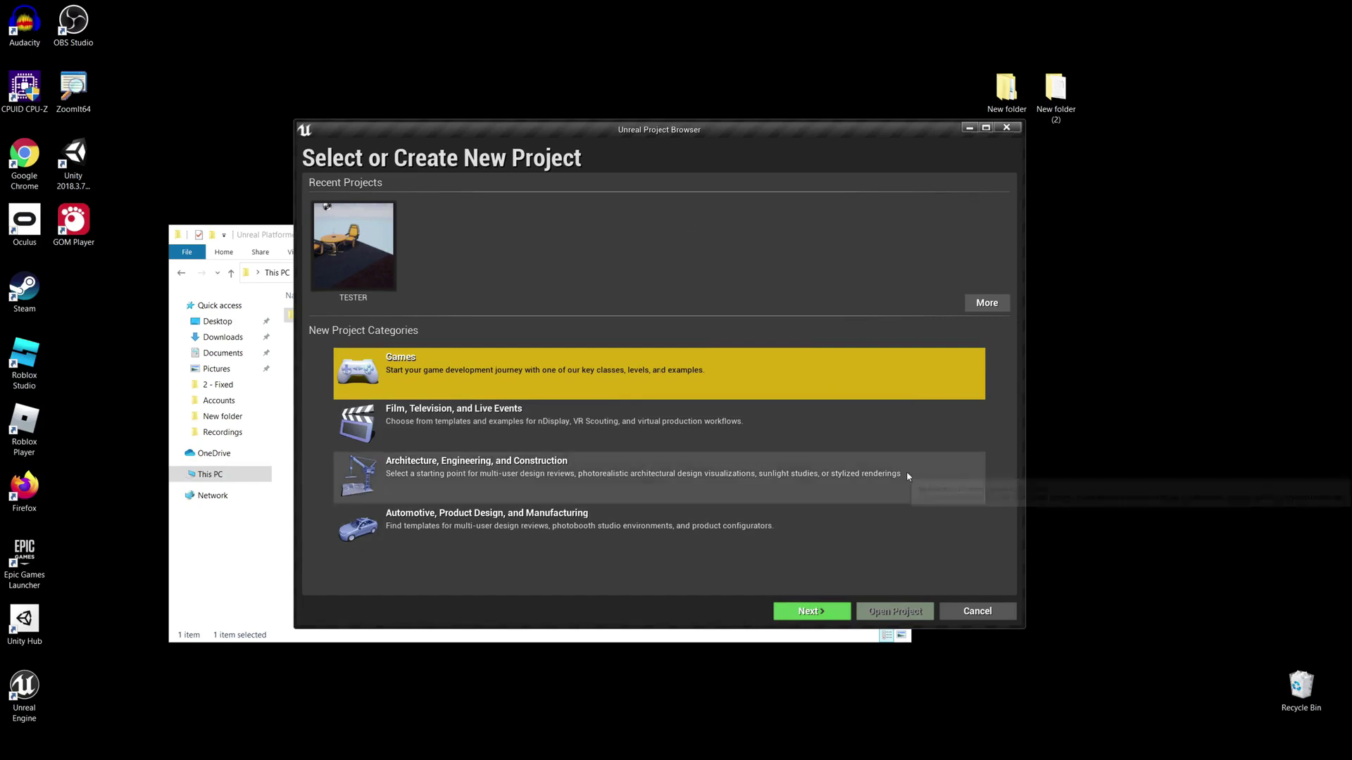
left_click(811, 610)
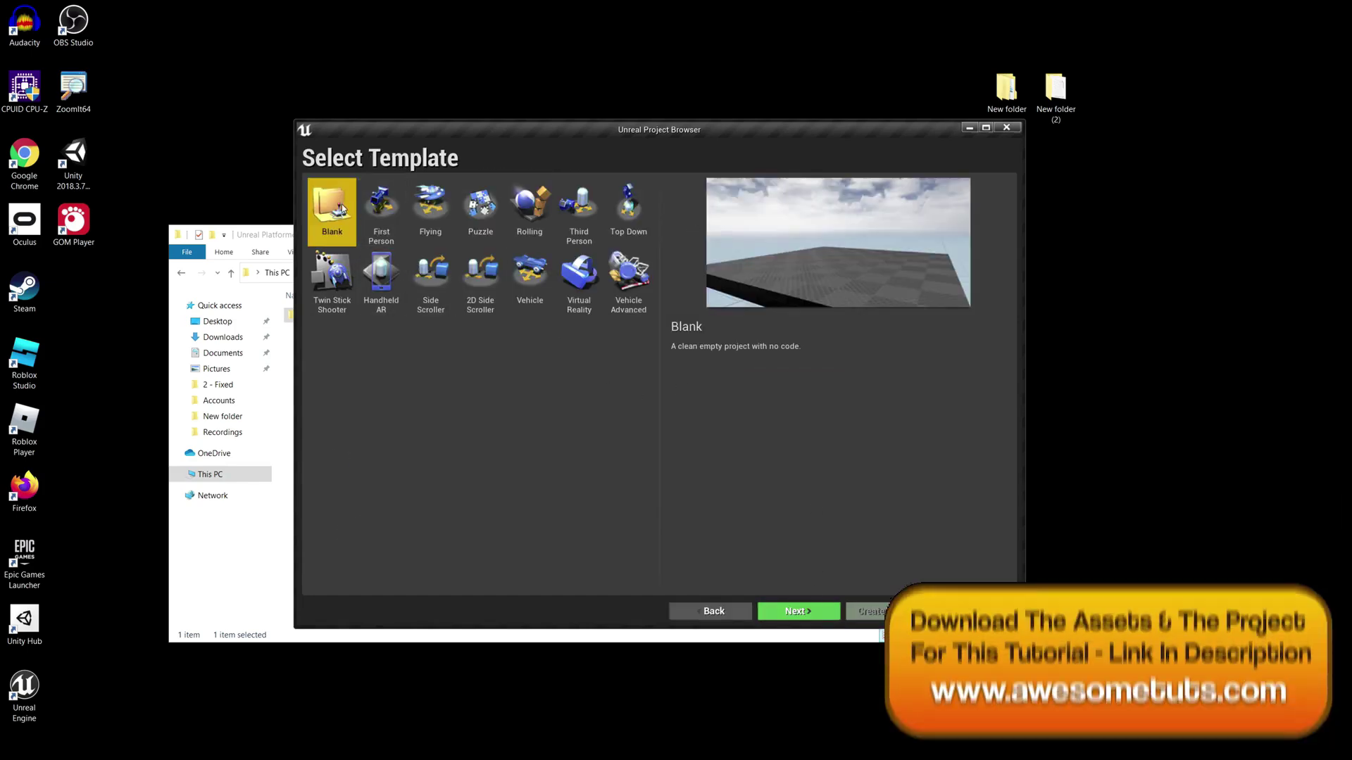
left_click(798, 612)
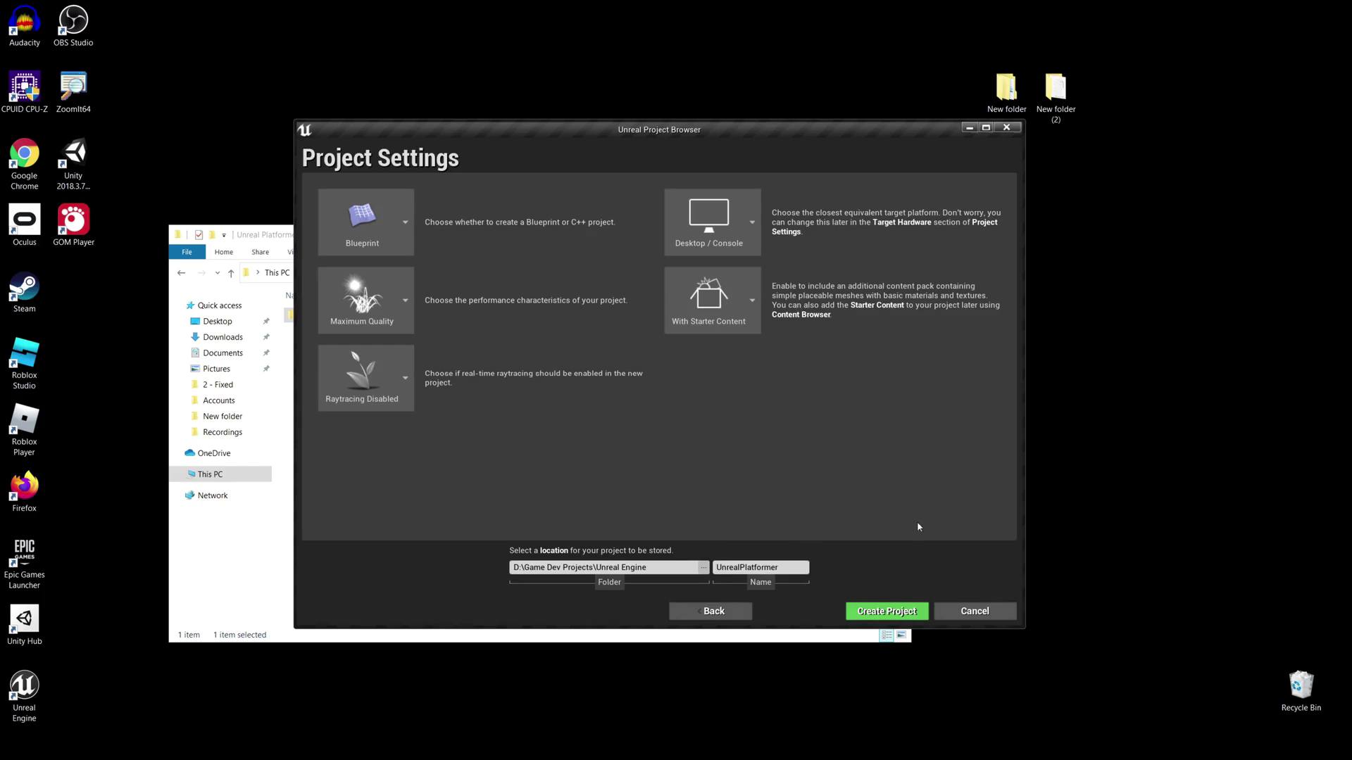
left_click(889, 611)
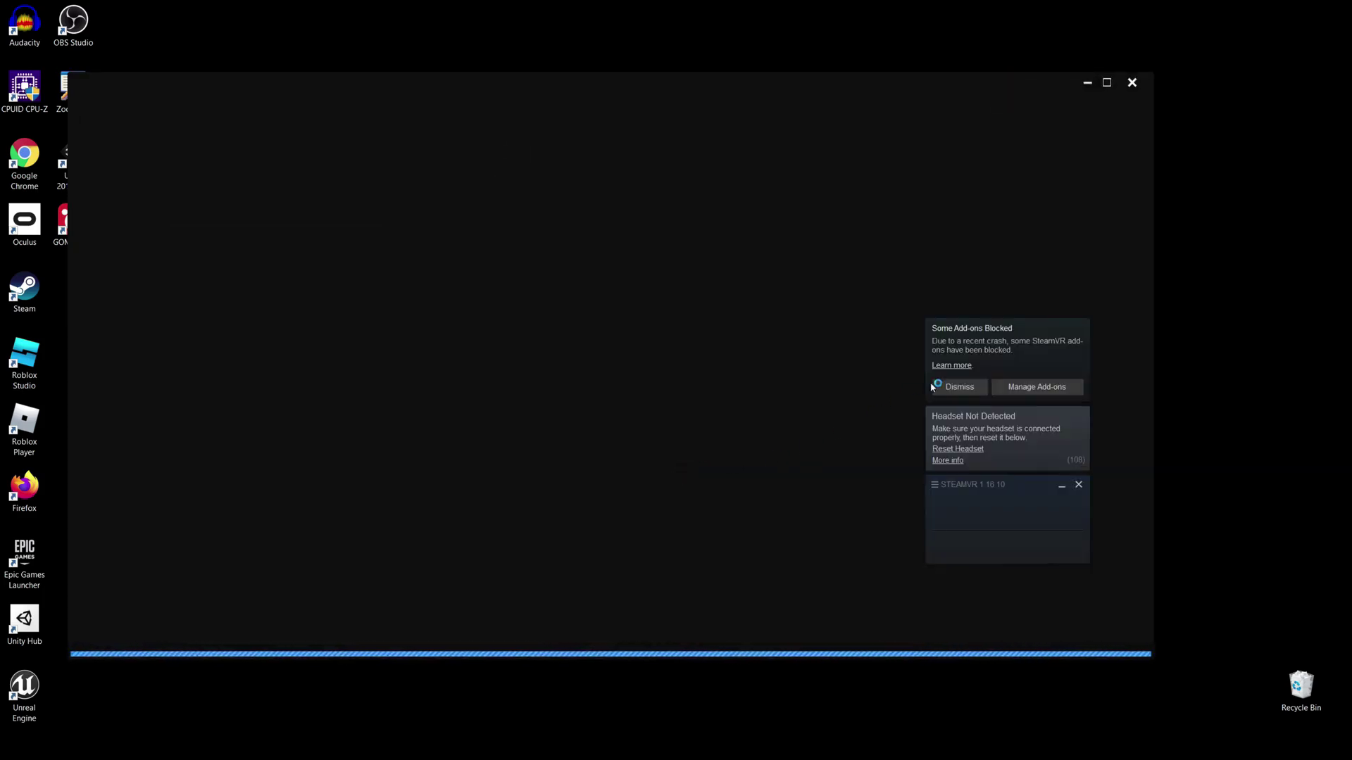
left_click(958, 387)
left_click(1078, 484)
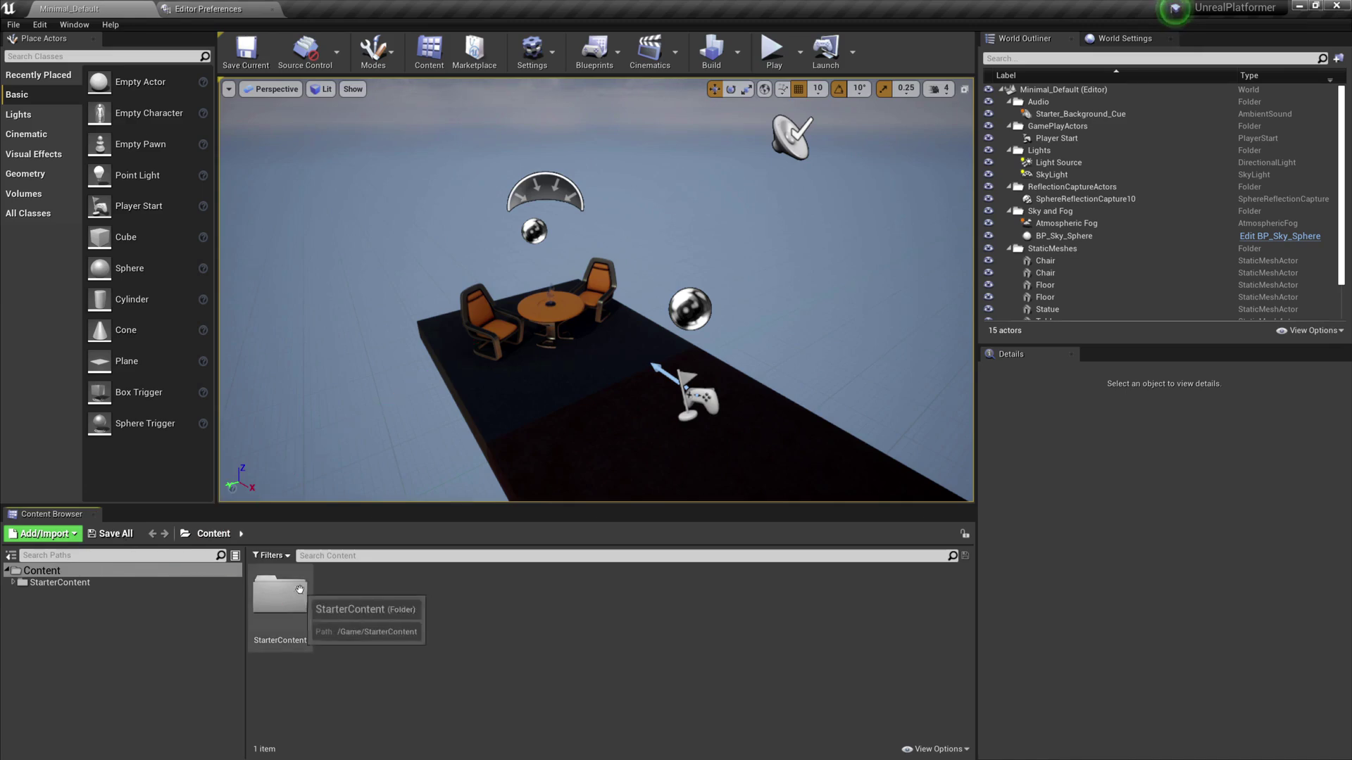
Create a folder named Maps directly under the project's Content folder and open it
double_click(281, 595)
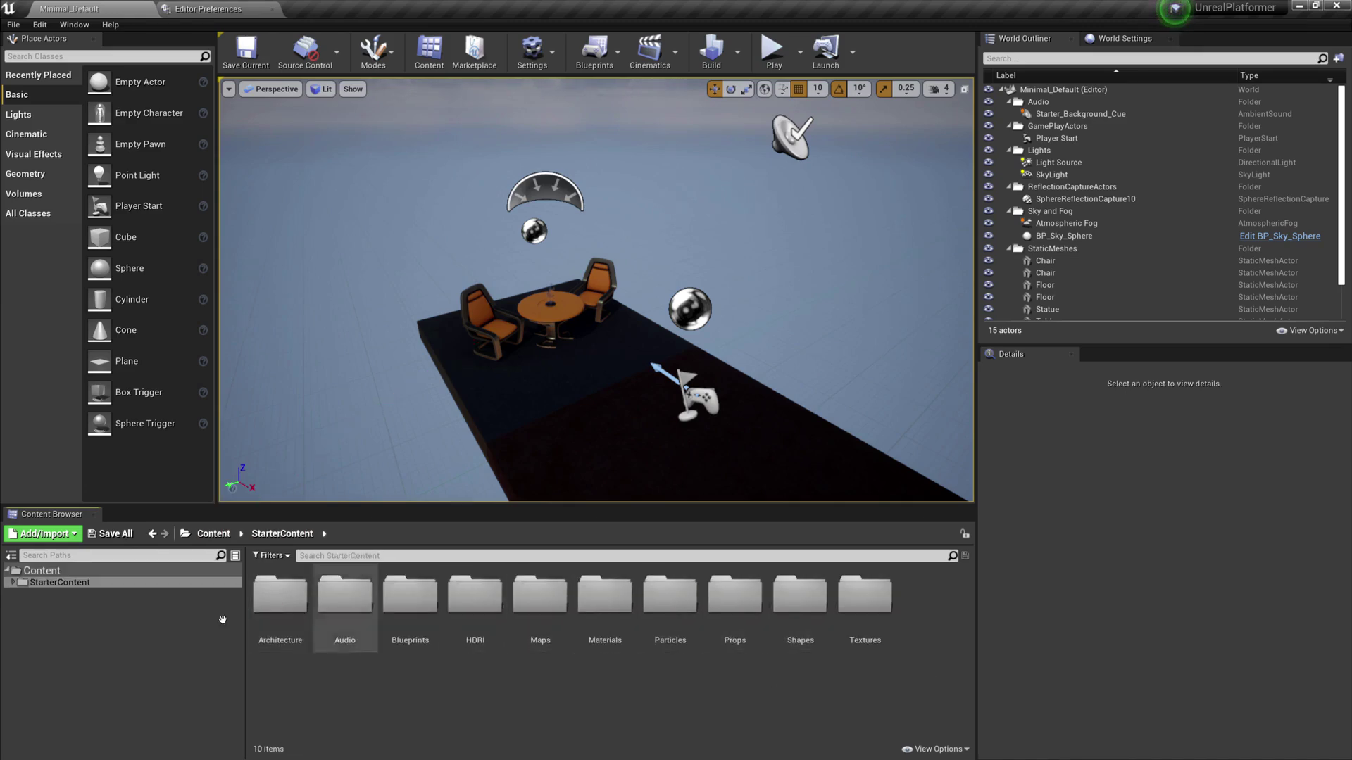
left_click(40, 570)
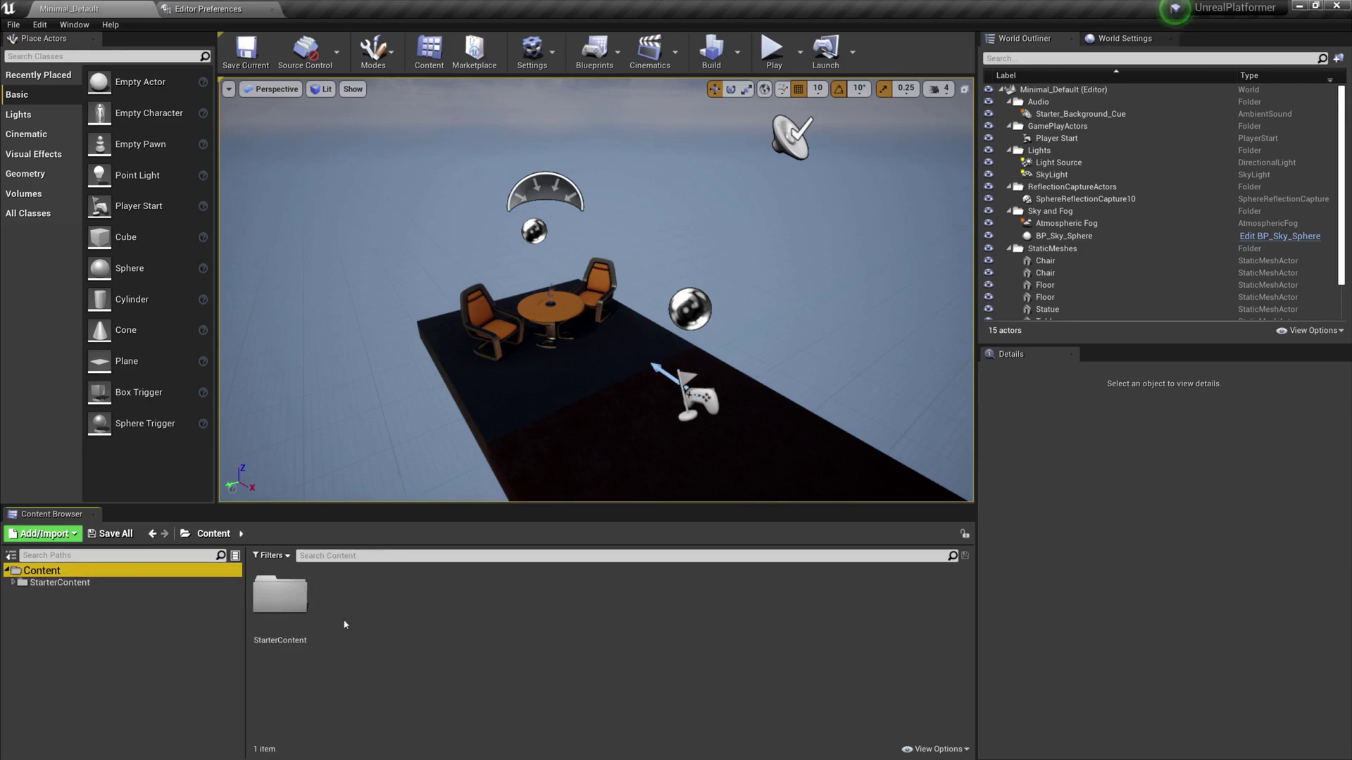
right_click(388, 611)
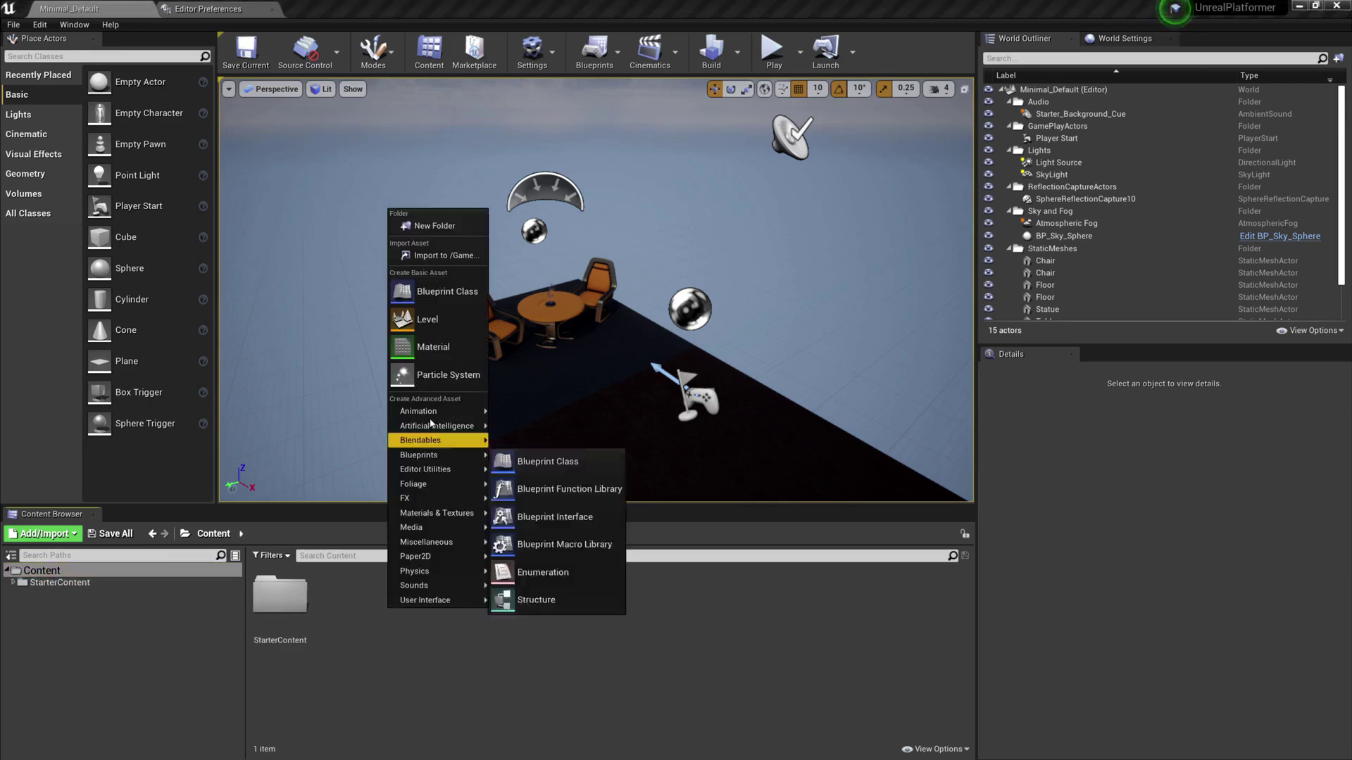
left_click(407, 226)
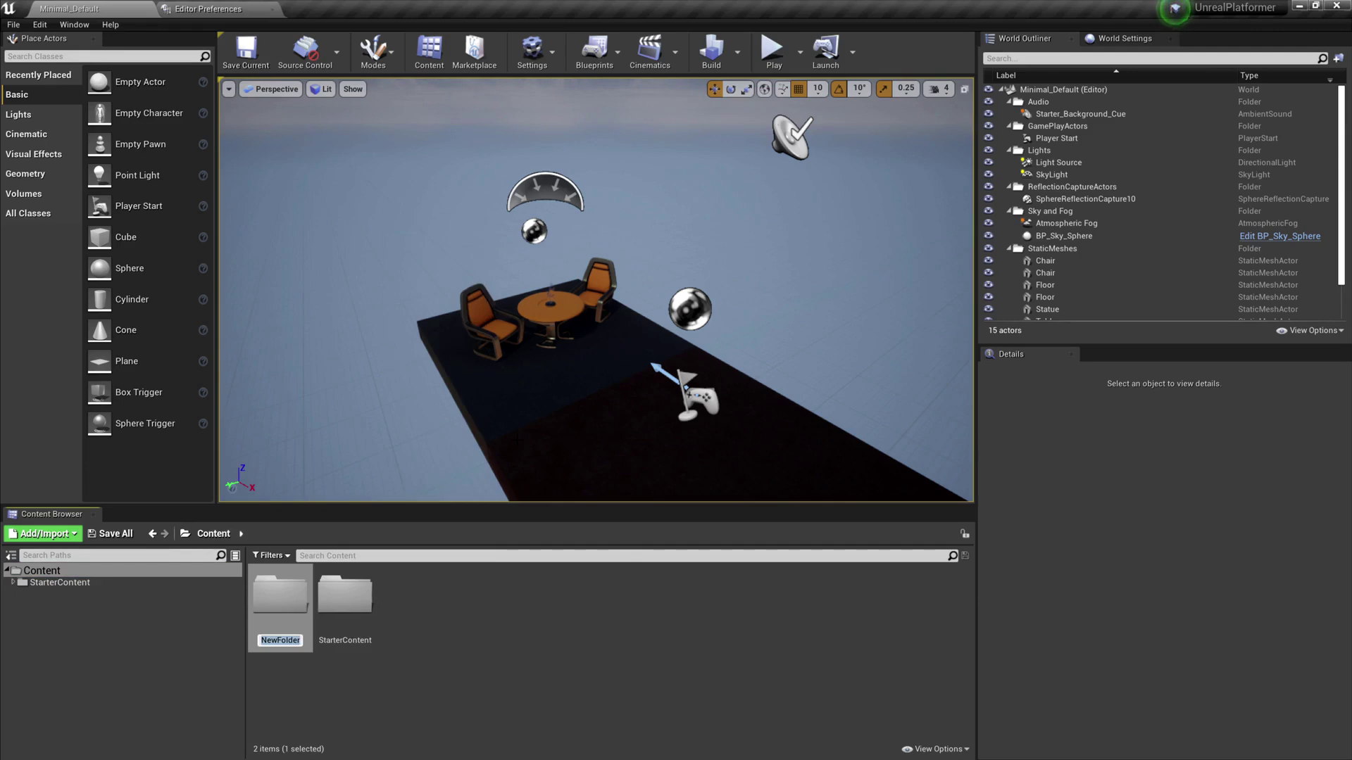
type("Maps")
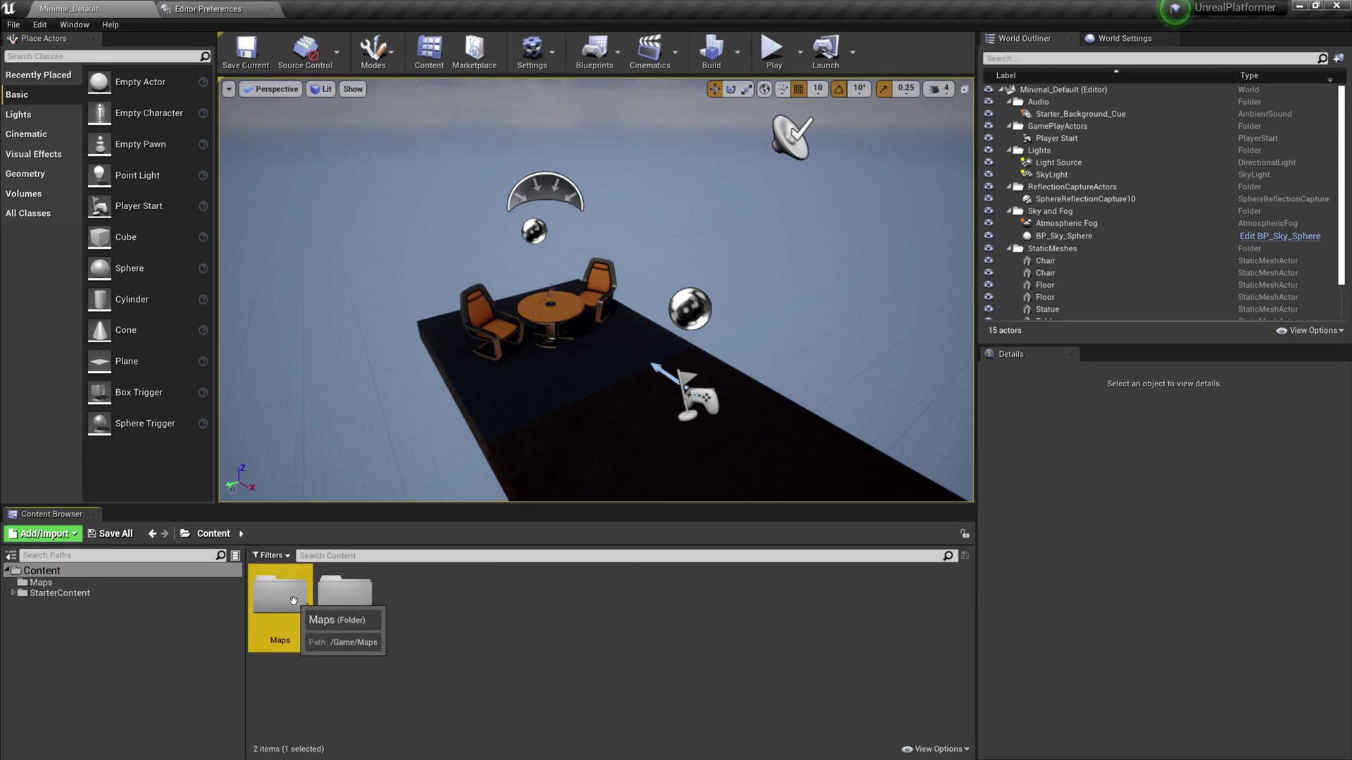
double_click(282, 607)
Create a new level from the Default level template
left_click(14, 24)
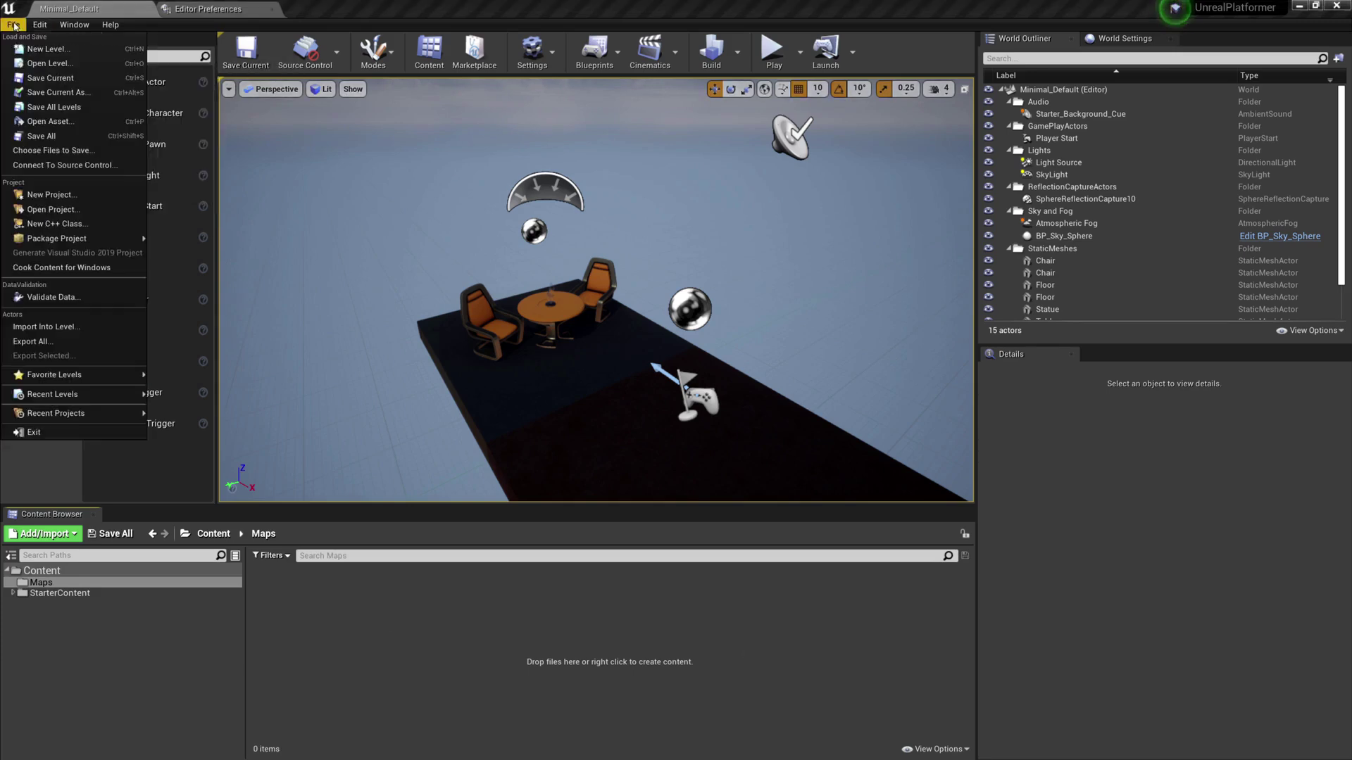
left_click(35, 50)
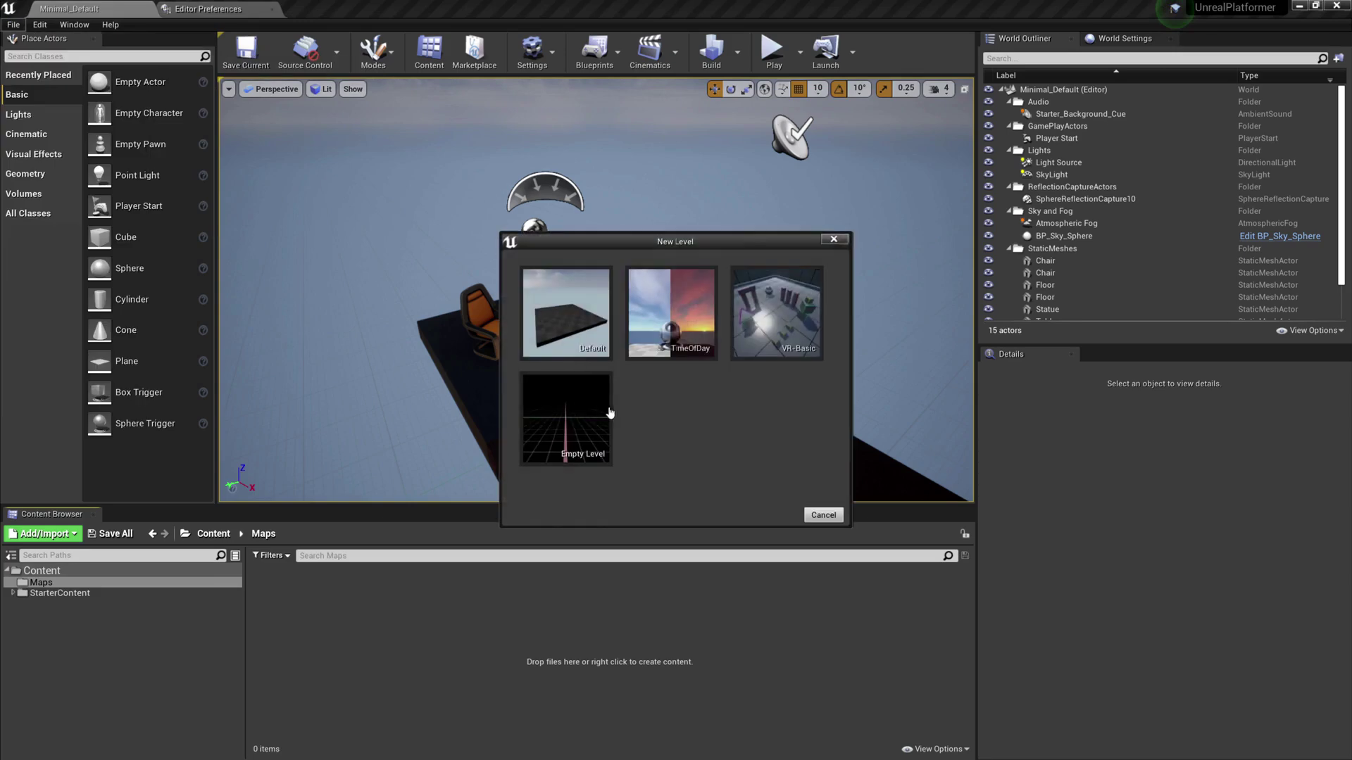
left_click(559, 313)
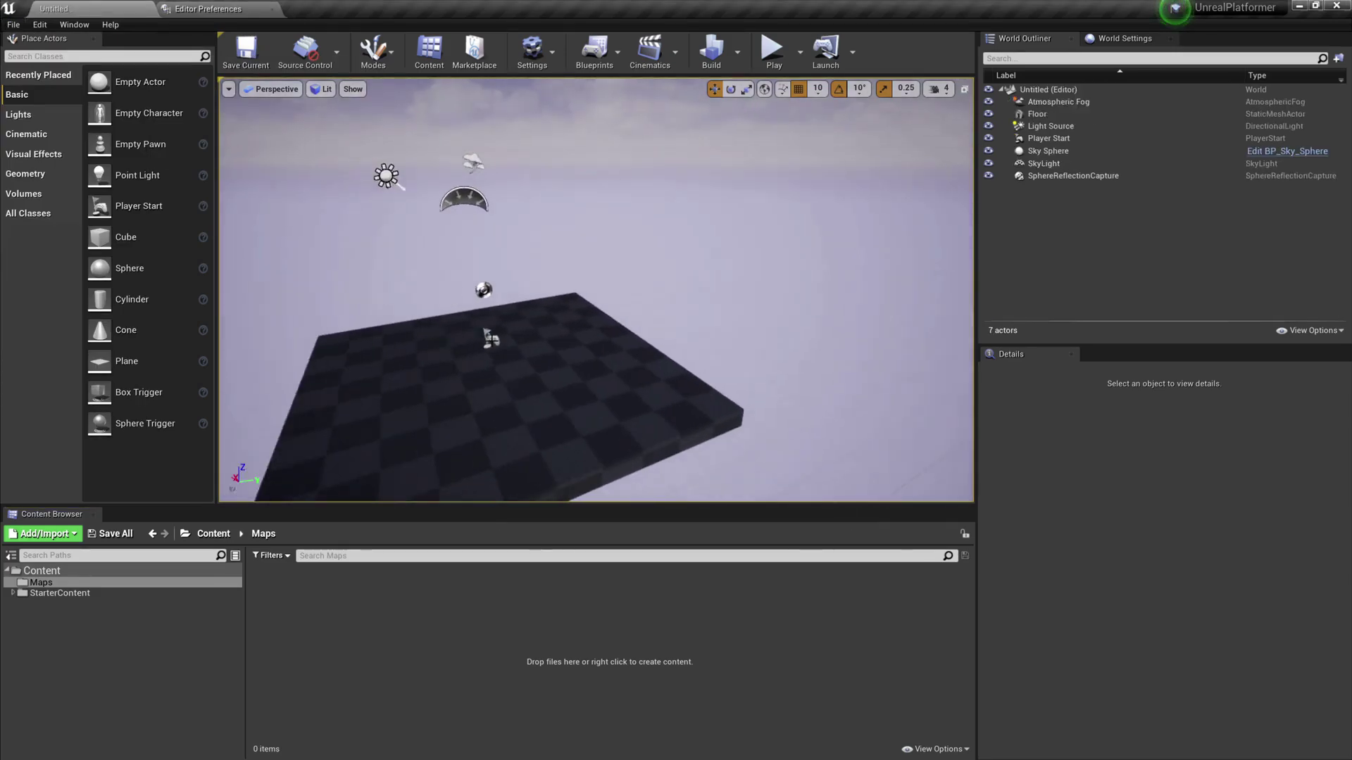
left_click(40, 24)
left_click(13, 24)
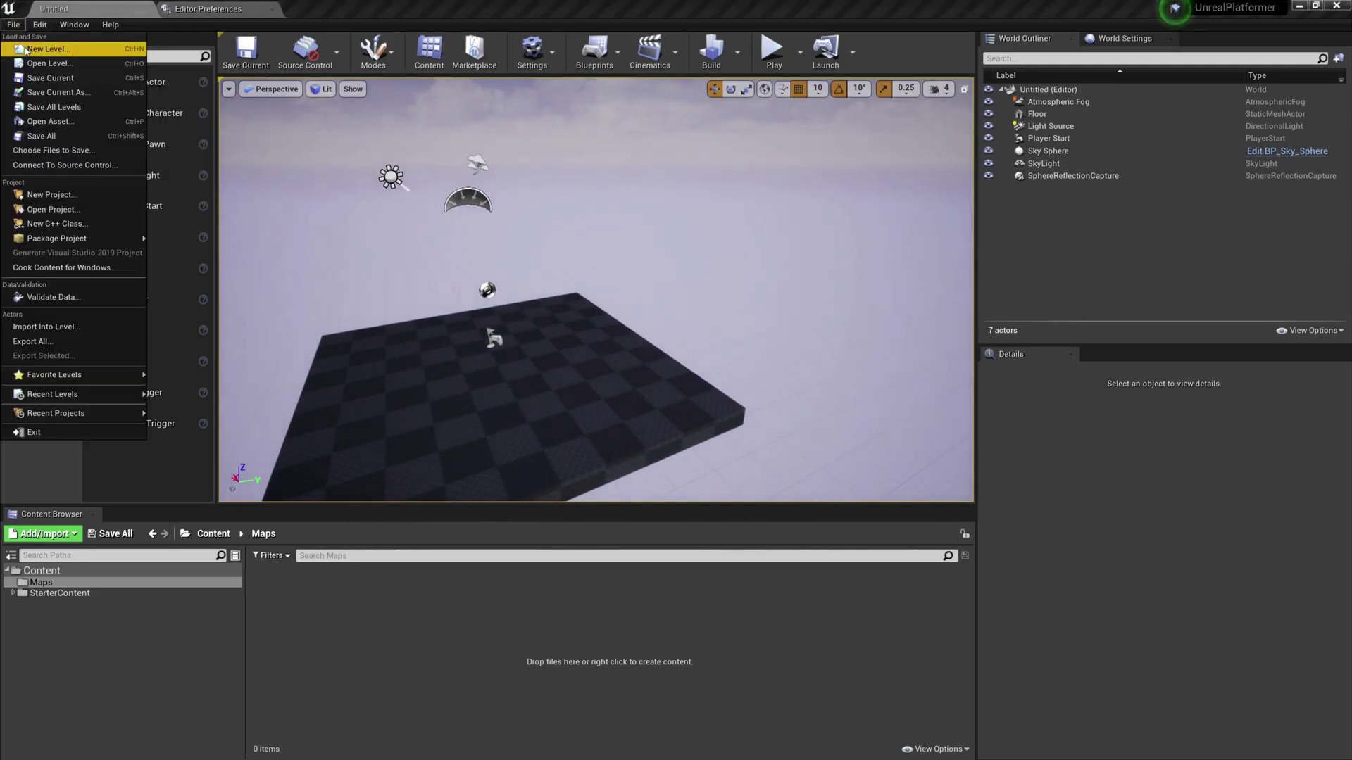
left_click(36, 49)
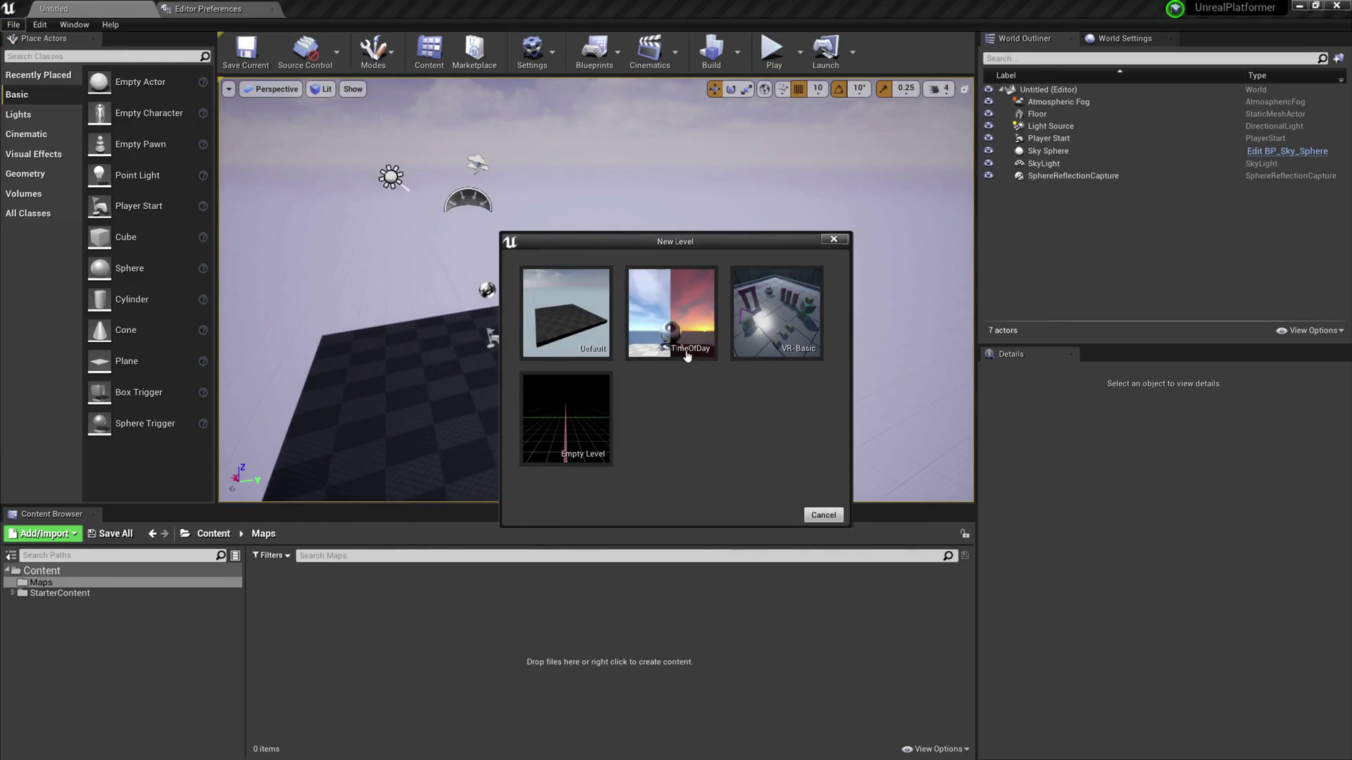
left_click(566, 332)
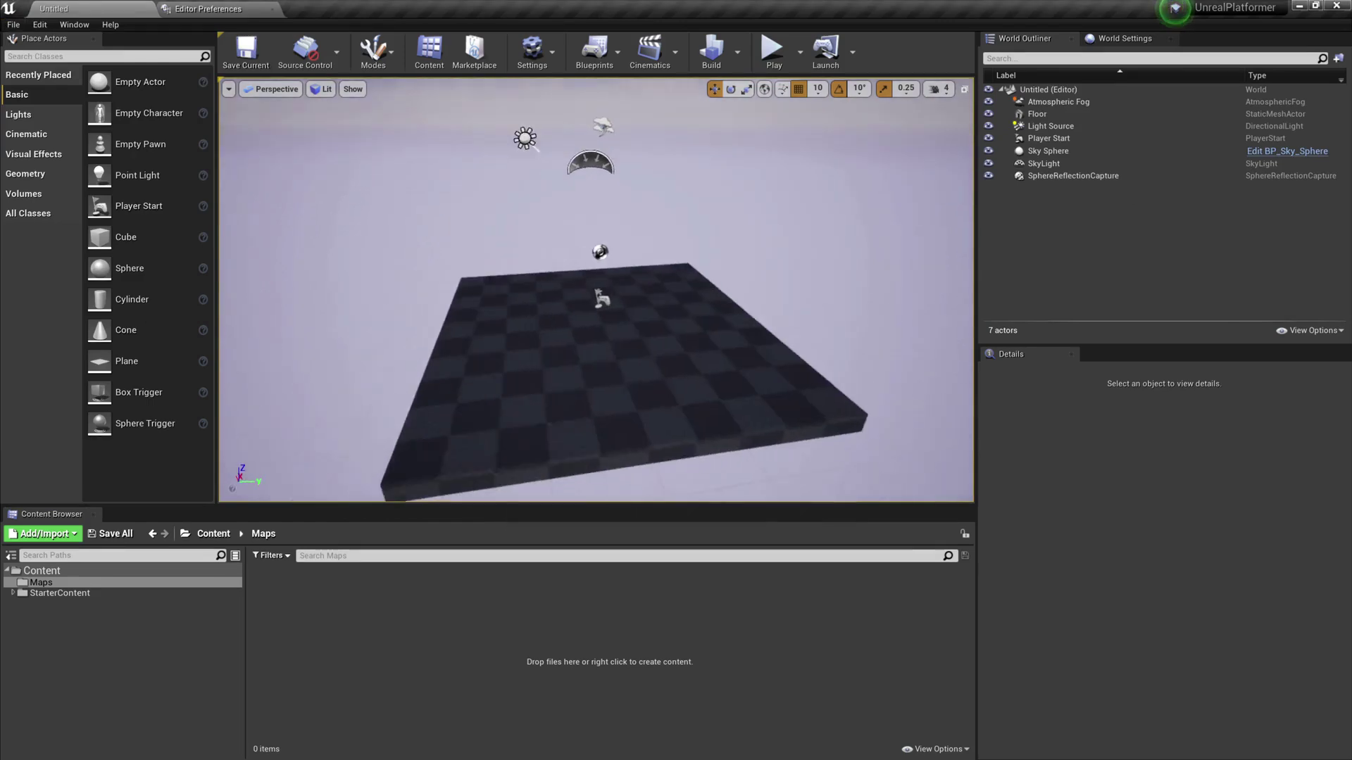
Save the new level in the Maps folder under the name Gameplay
right_click_drag(596, 289, 569, 269)
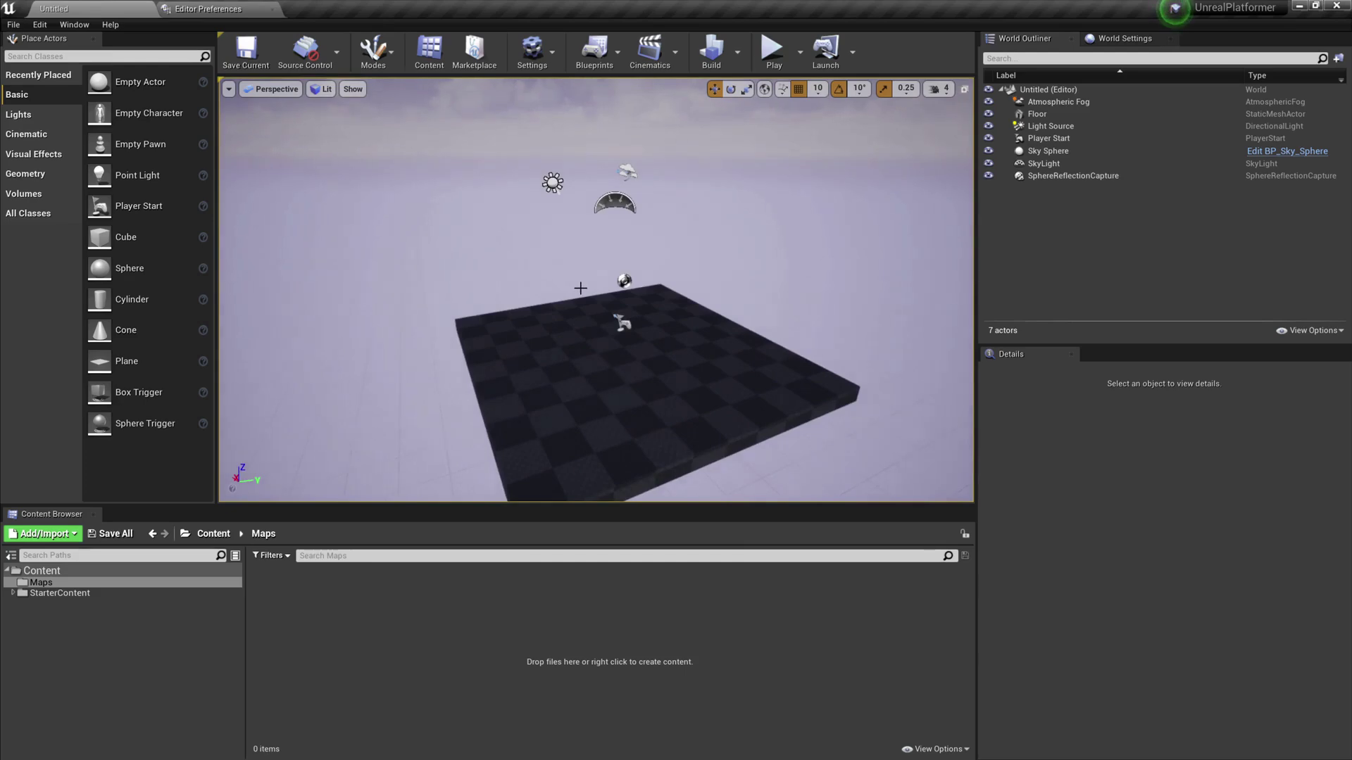
key("ctrl+s")
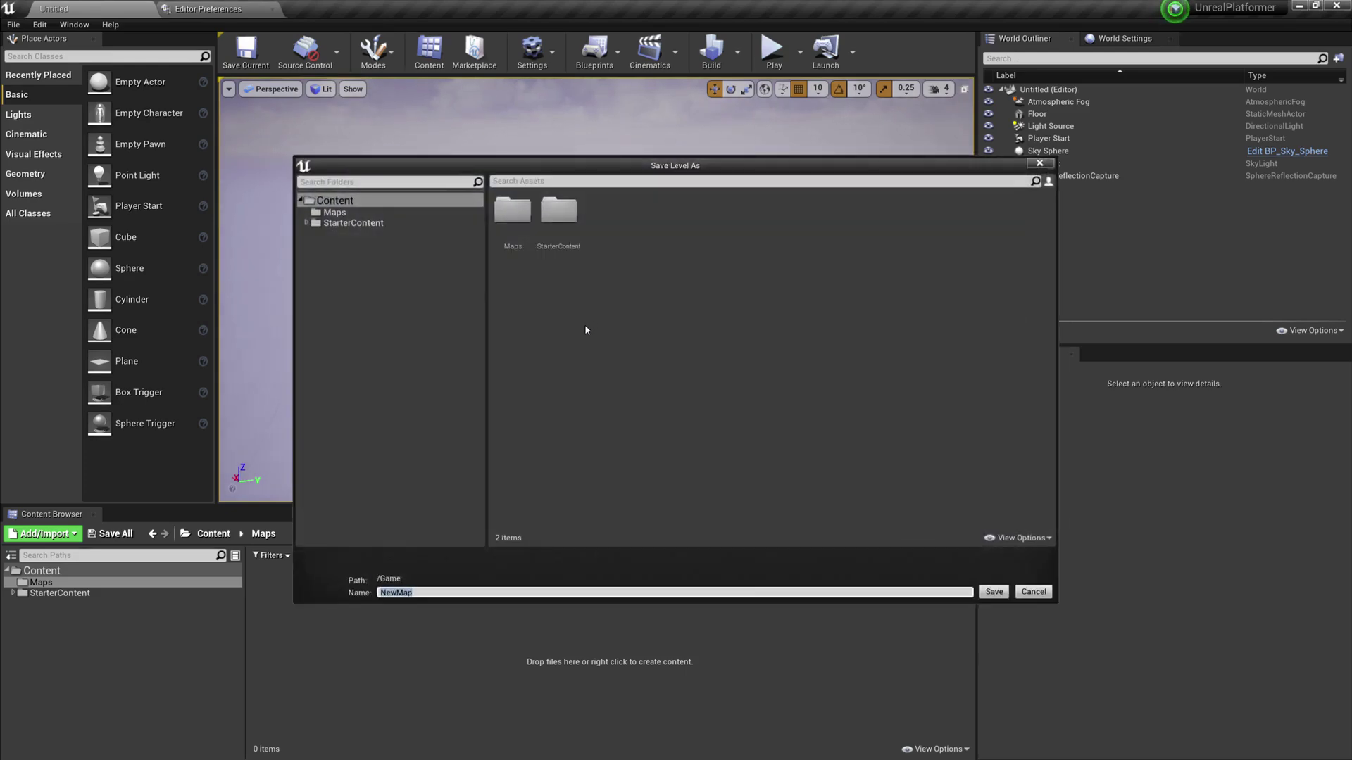
double_click(513, 211)
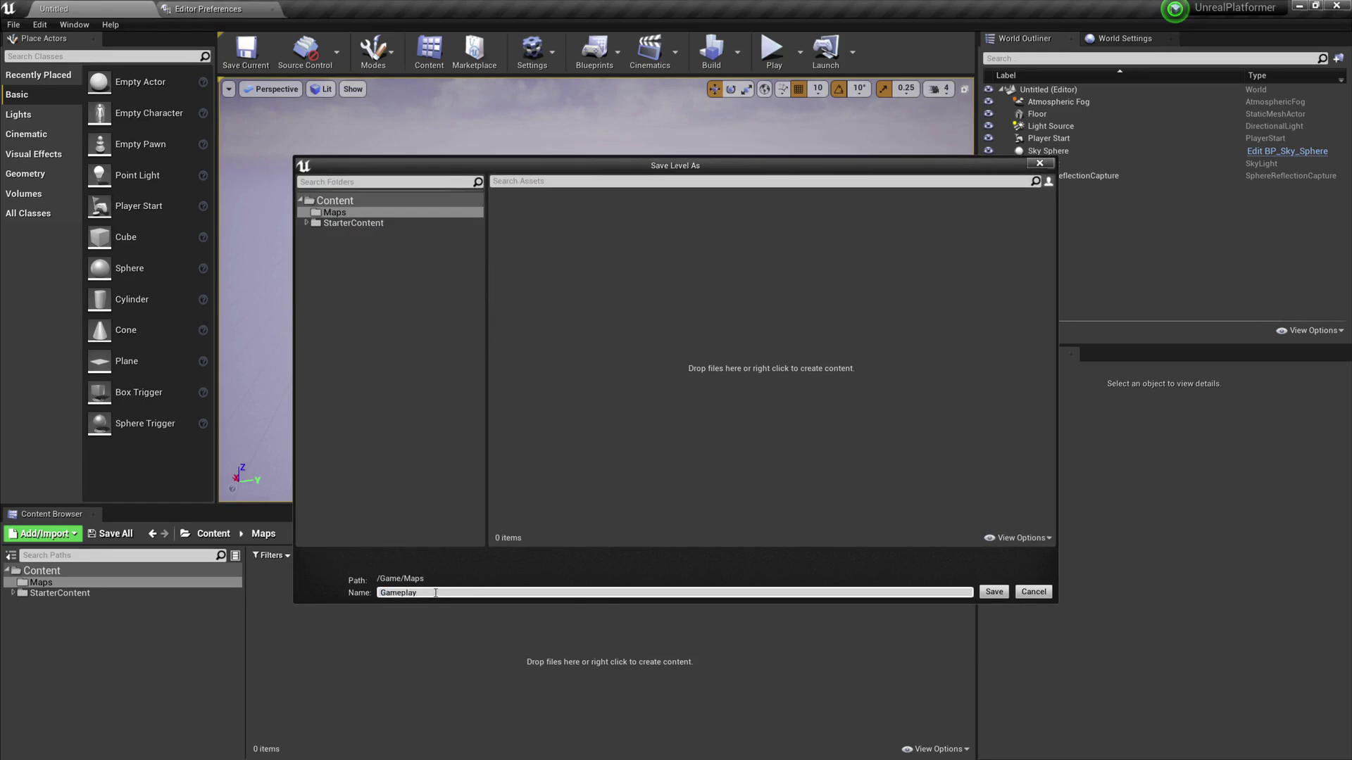
key("Return")
Delete the Floor mesh from the Gameplay level and save the level
right_click_drag(580, 340, 669, 382)
key("a")
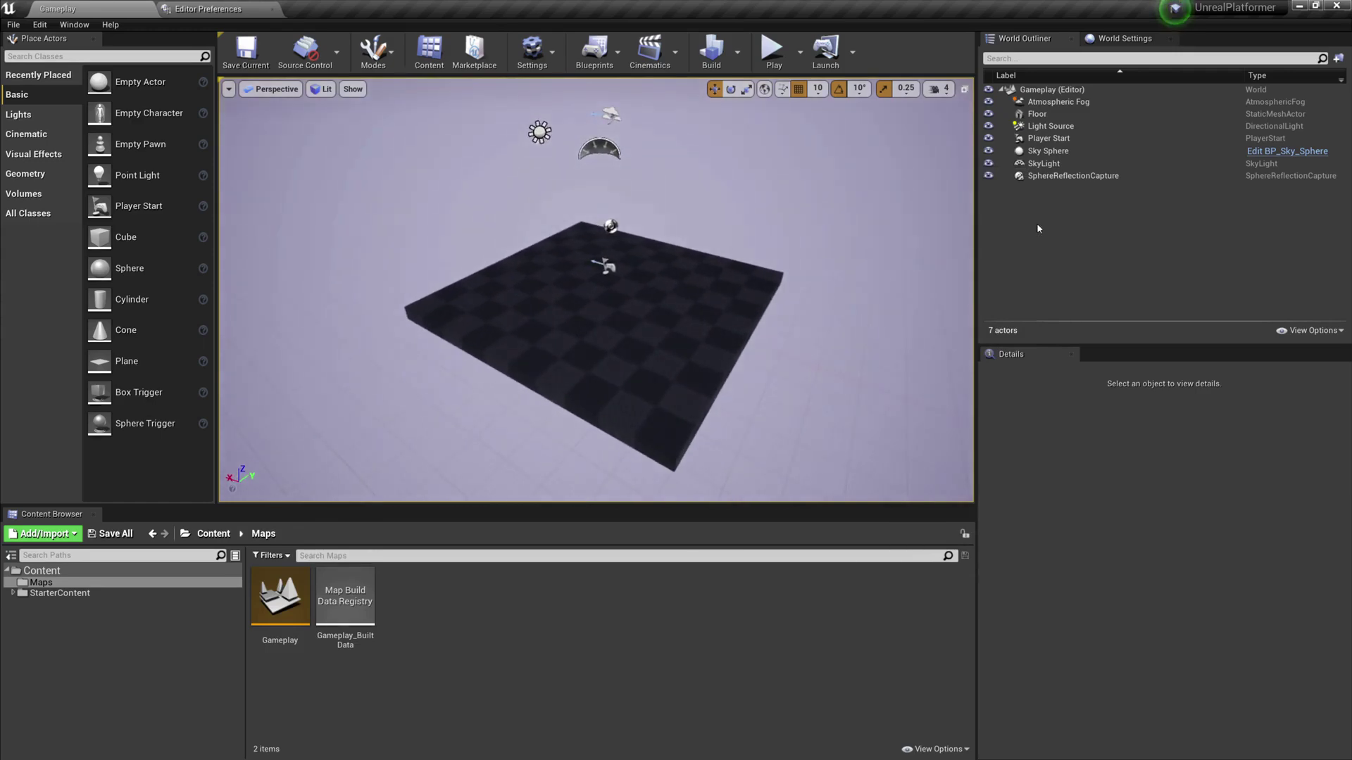
left_click(669, 310)
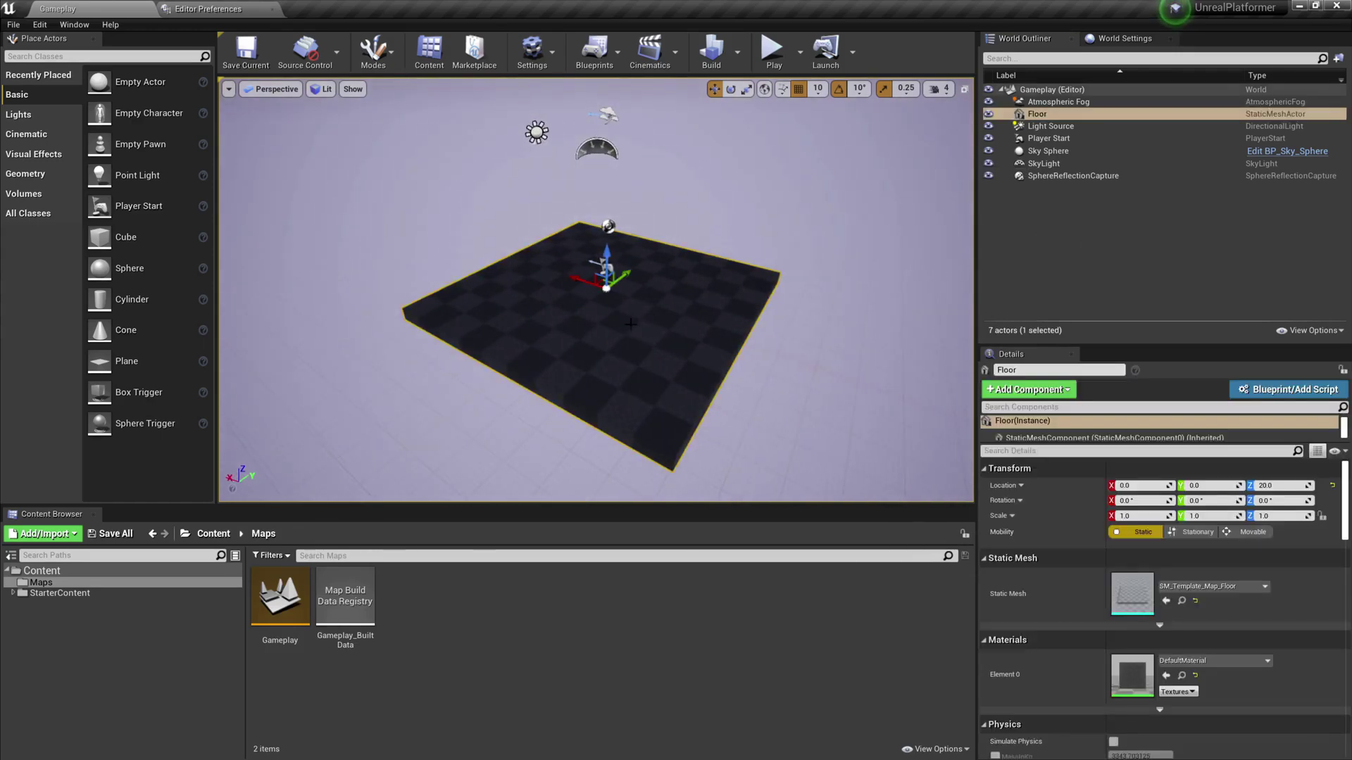
key("f")
key("Delete")
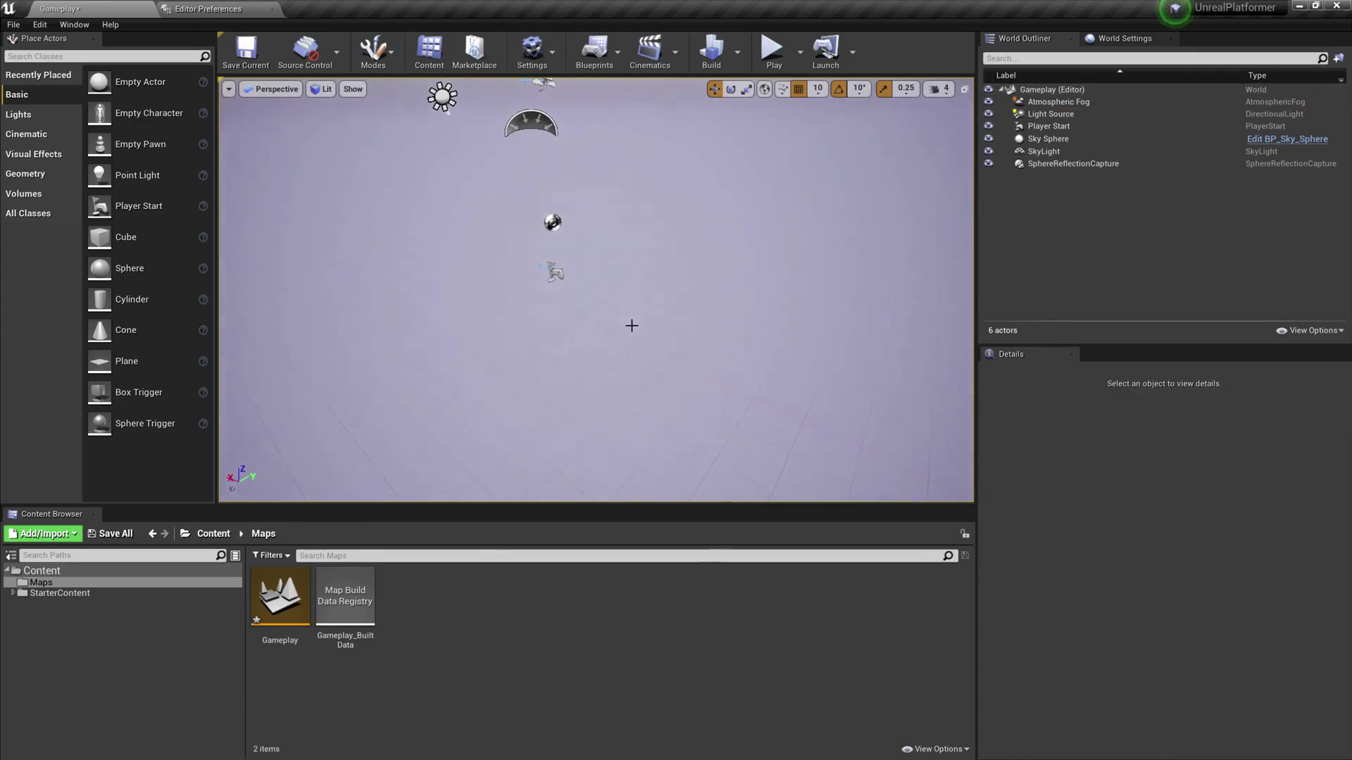
key("ctrl+s")
Create a folder named Other in the World Outliner and move all six level actors into it
right_click_drag(597, 302, 567, 233)
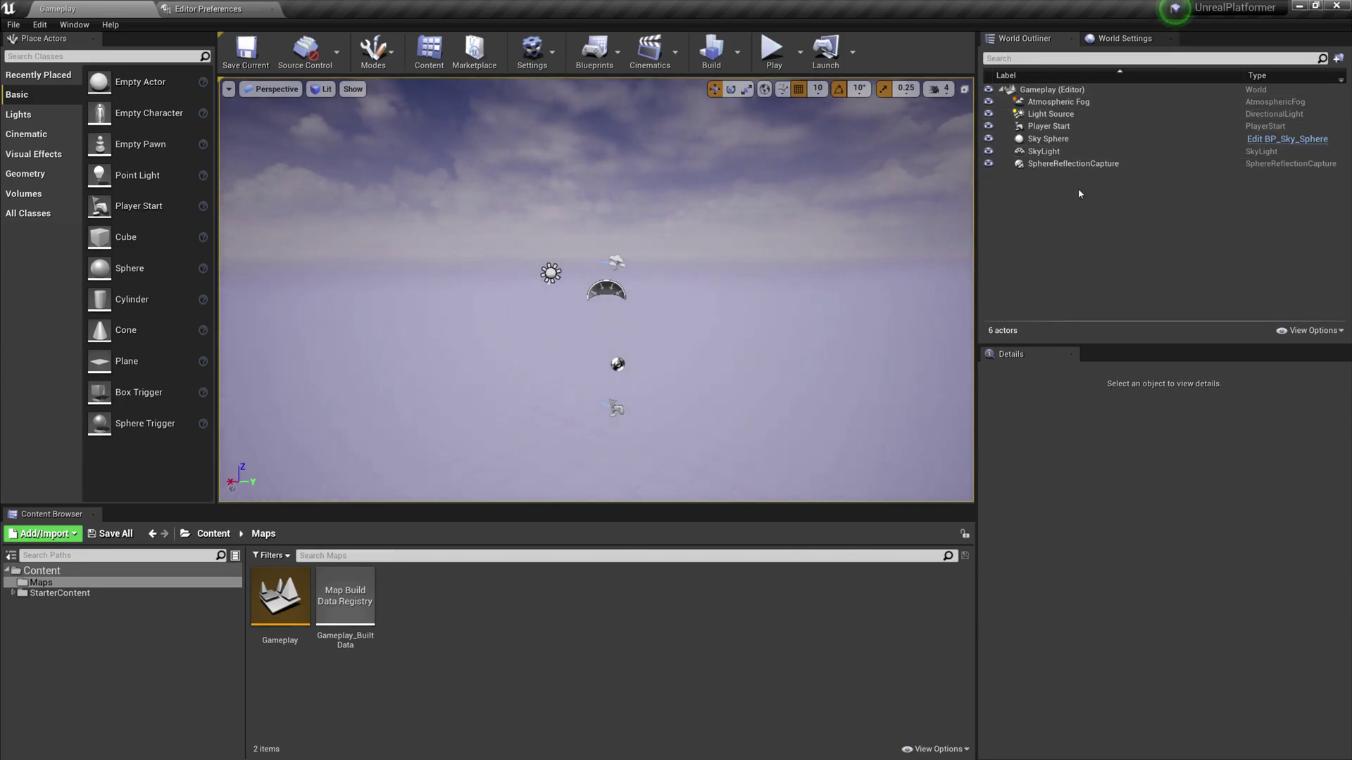
right_click(1032, 211)
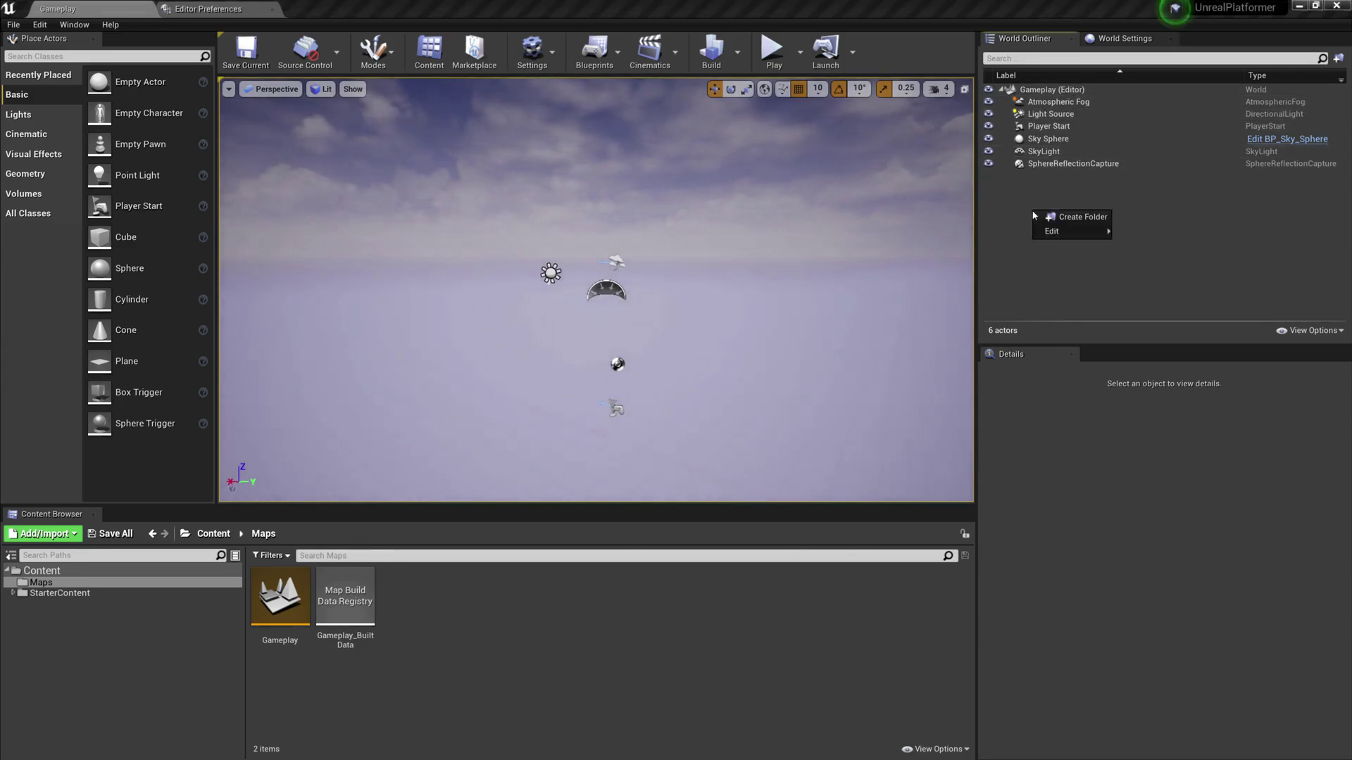
left_click(1048, 221)
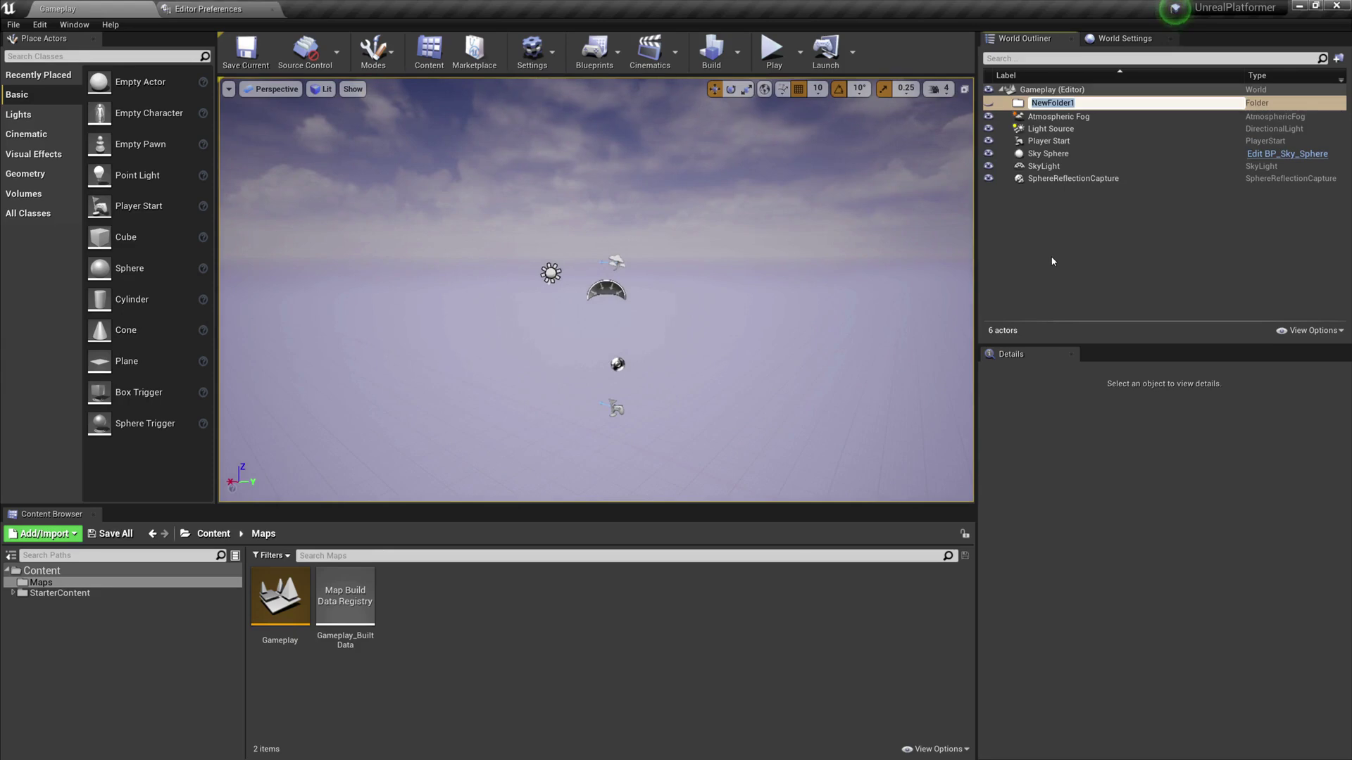
key("Return")
left_click(1059, 114)
left_click(1044, 177, "shift")
left_click_drag(1045, 175, 1036, 105)
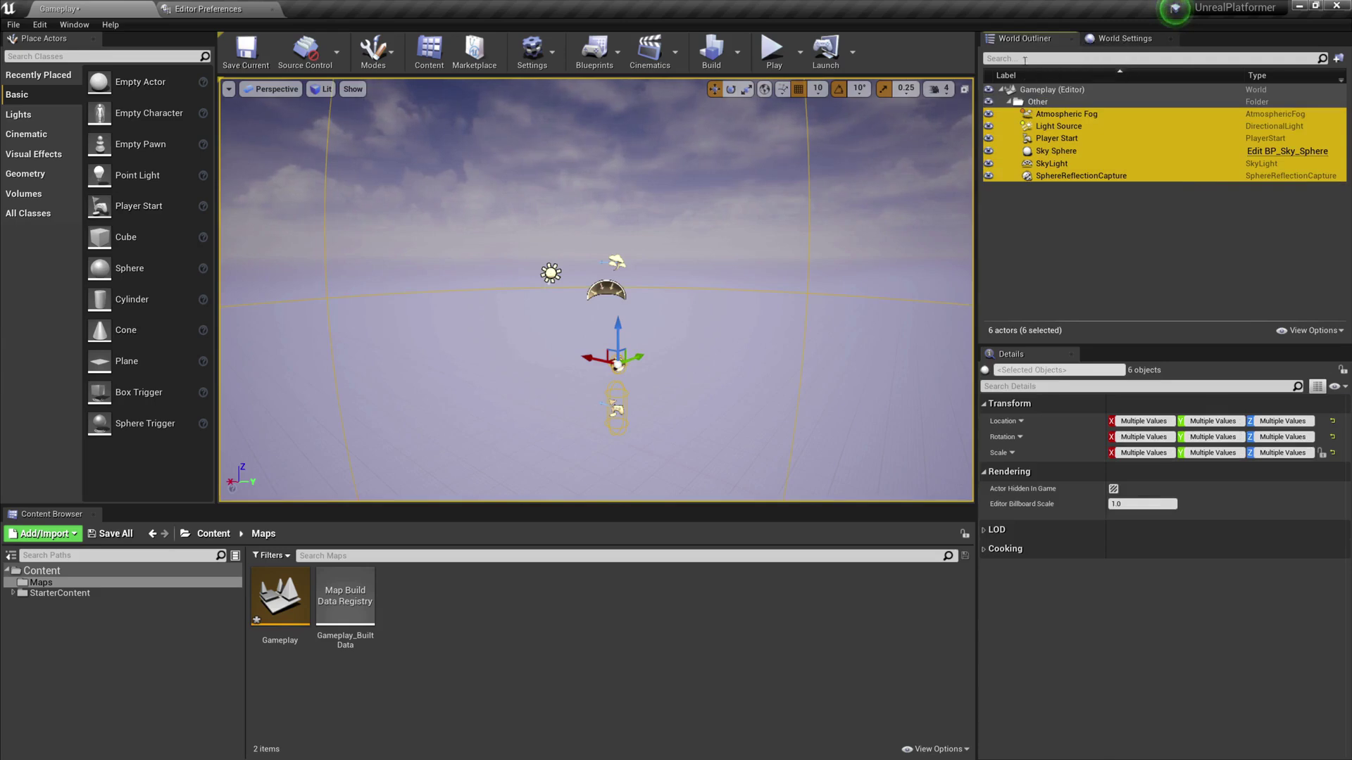
left_click(1001, 88)
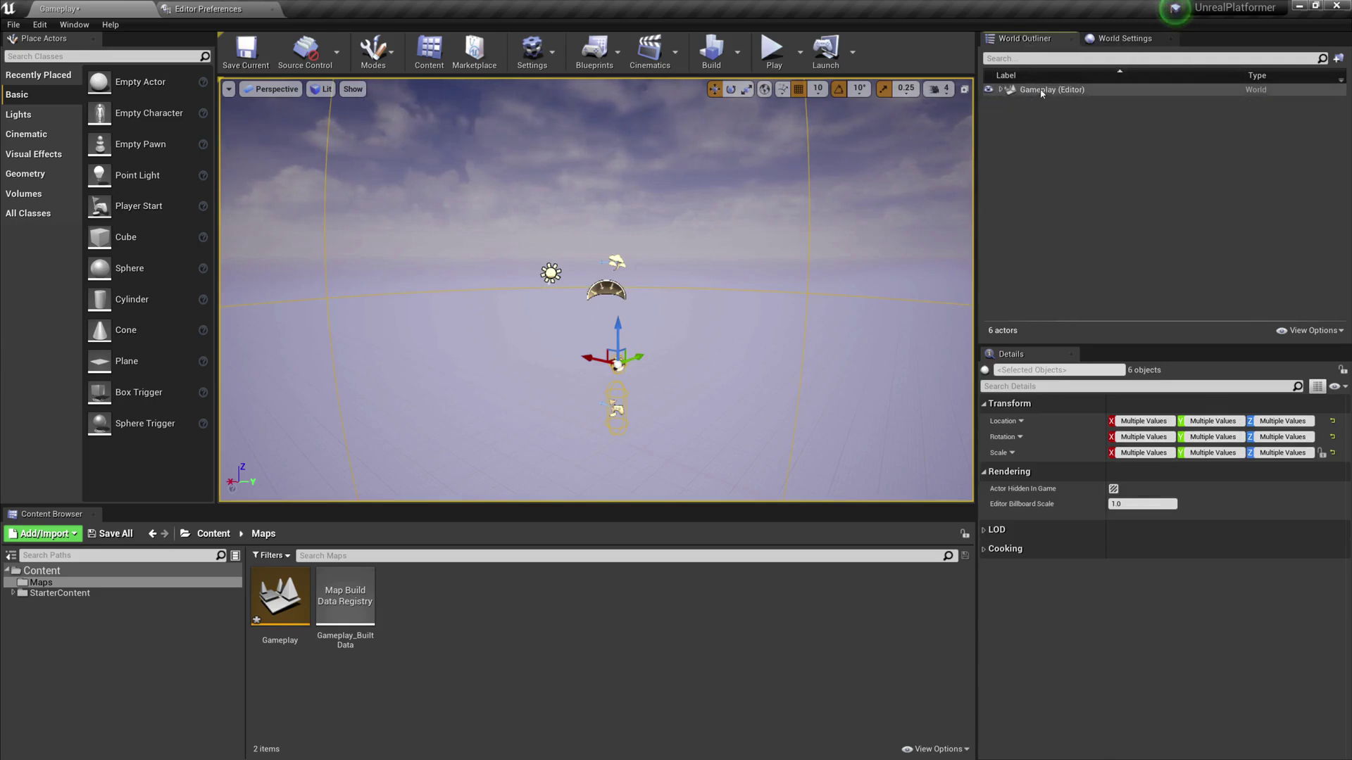
left_click(74, 25)
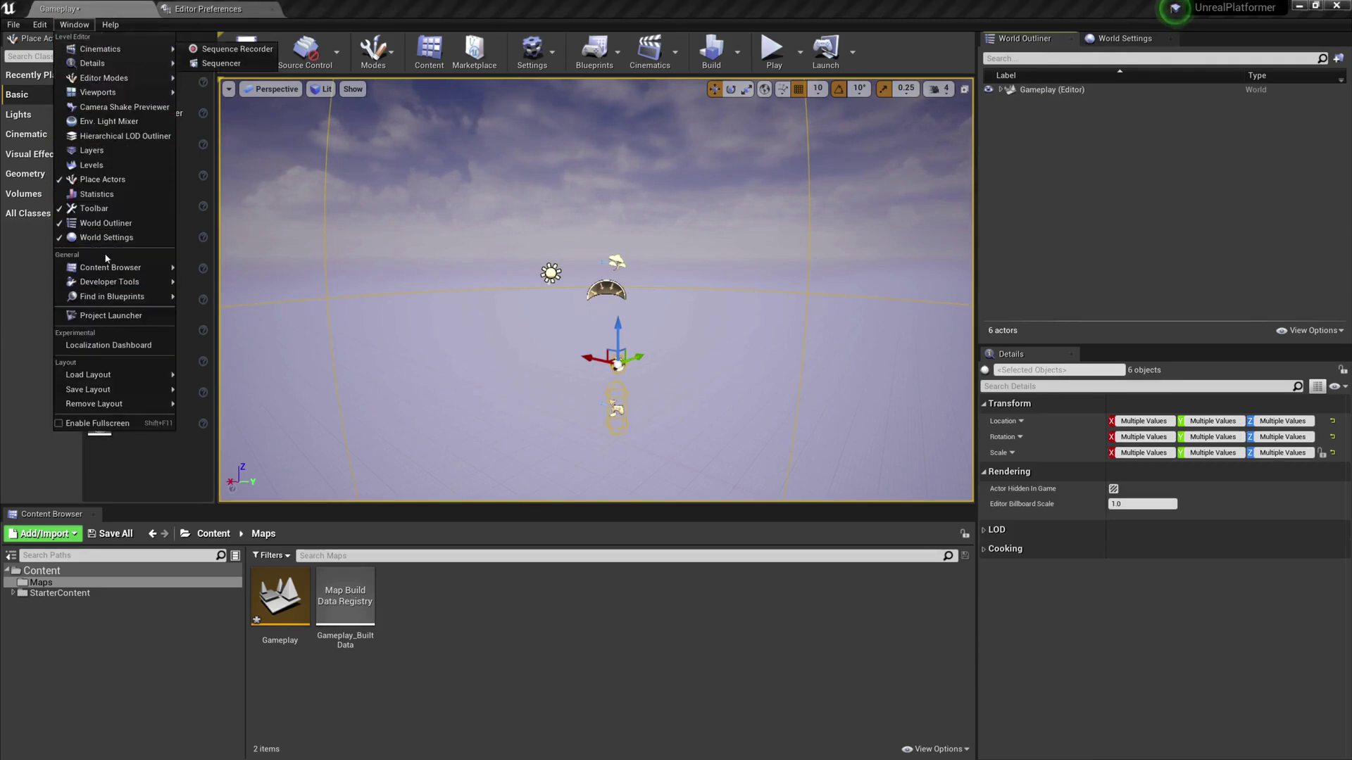
left_click(1060, 176)
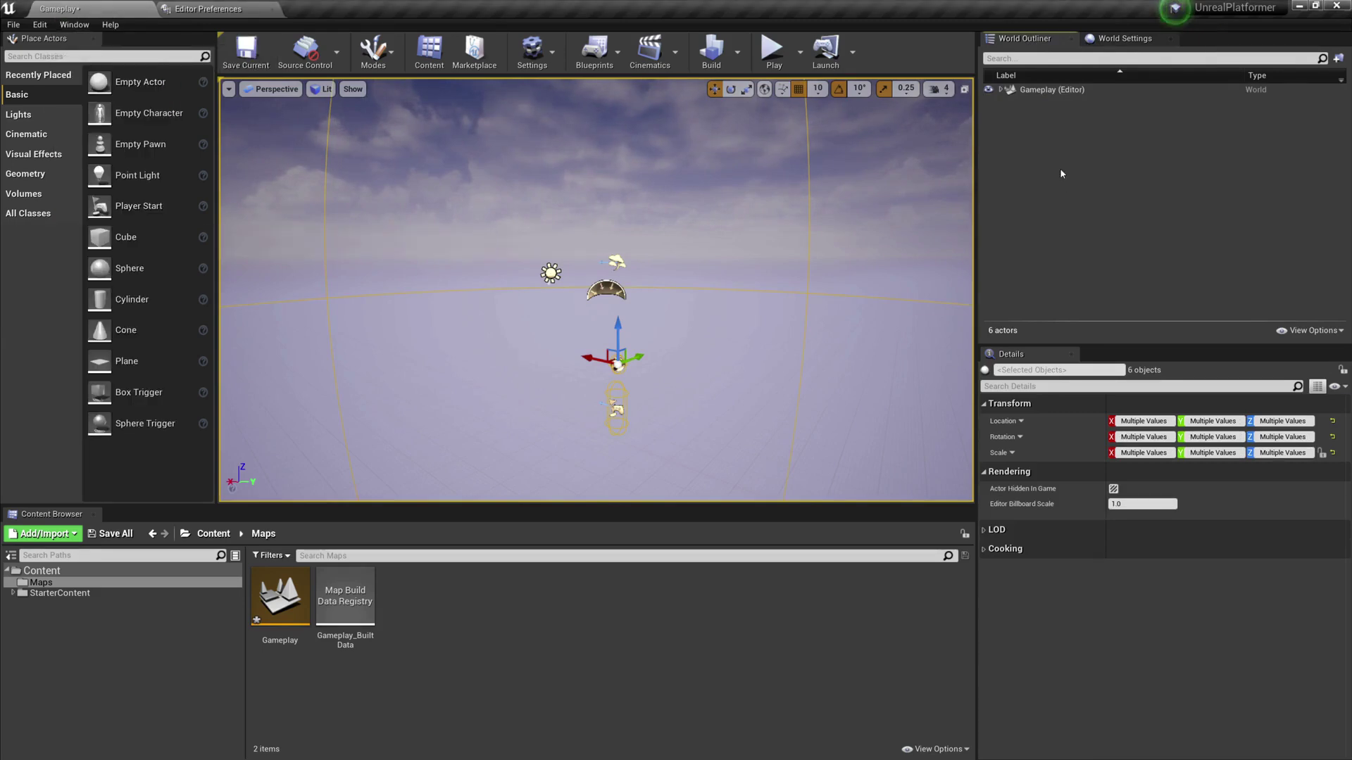
left_click(999, 90)
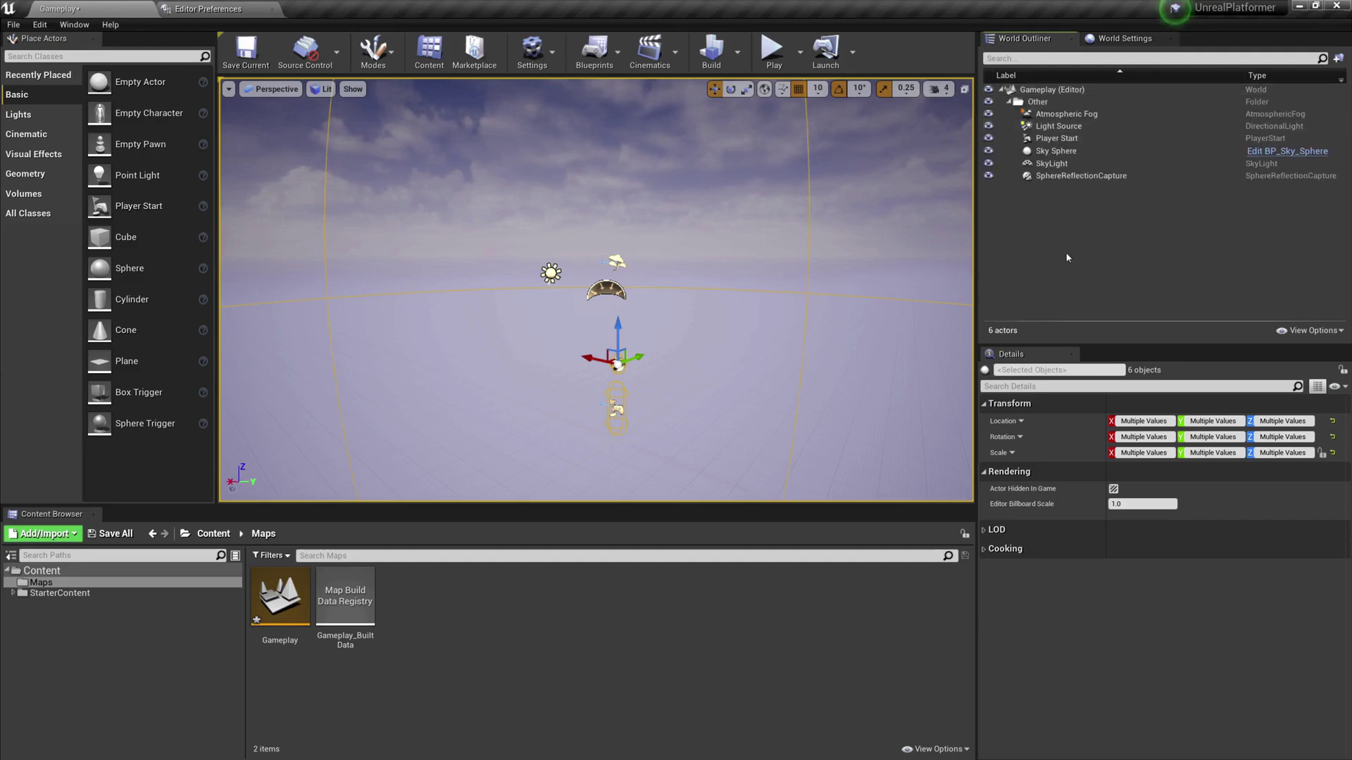
Create a new folder inside Other and a second one nested in it around the selected actors, and expand both
left_click(1009, 102)
right_click(1043, 203)
left_click(1049, 209)
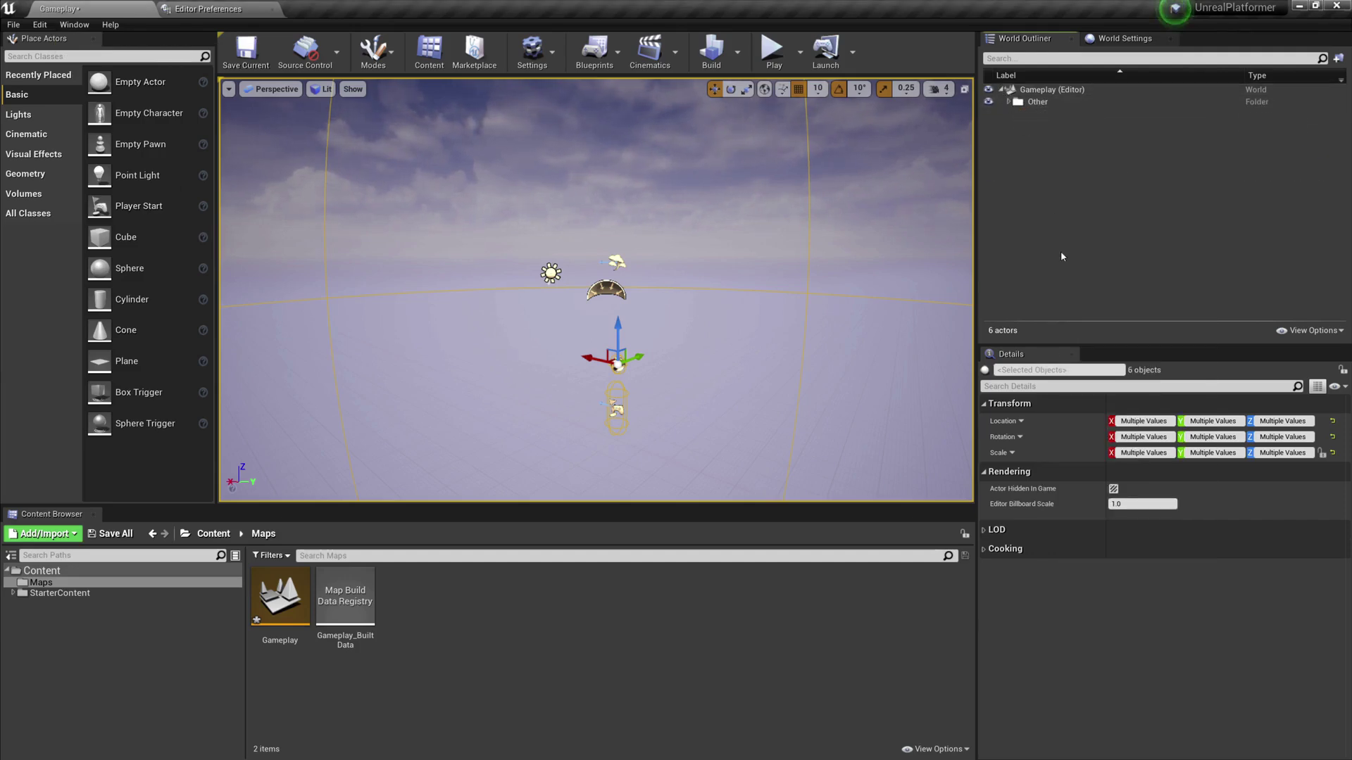
right_click(1029, 160)
left_click(1051, 170)
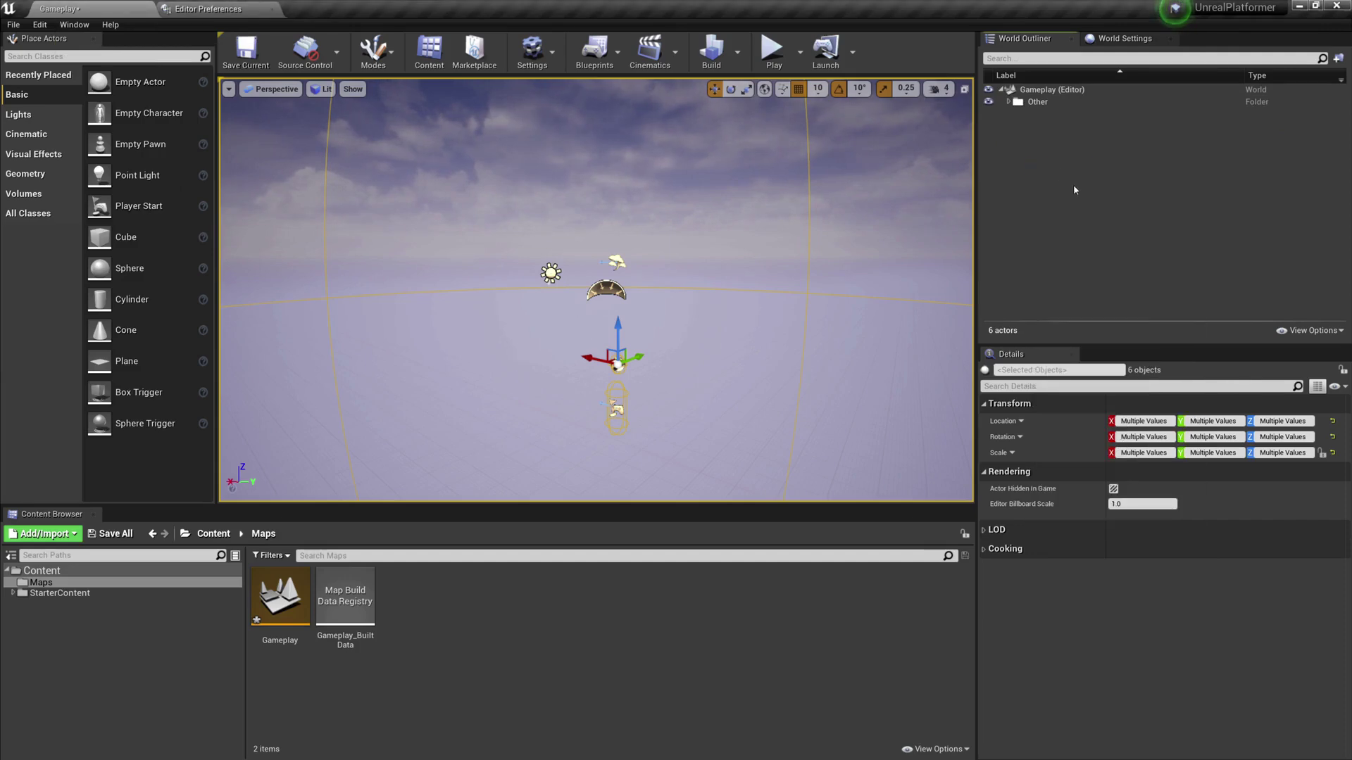
left_click(1009, 101)
left_click(1024, 126)
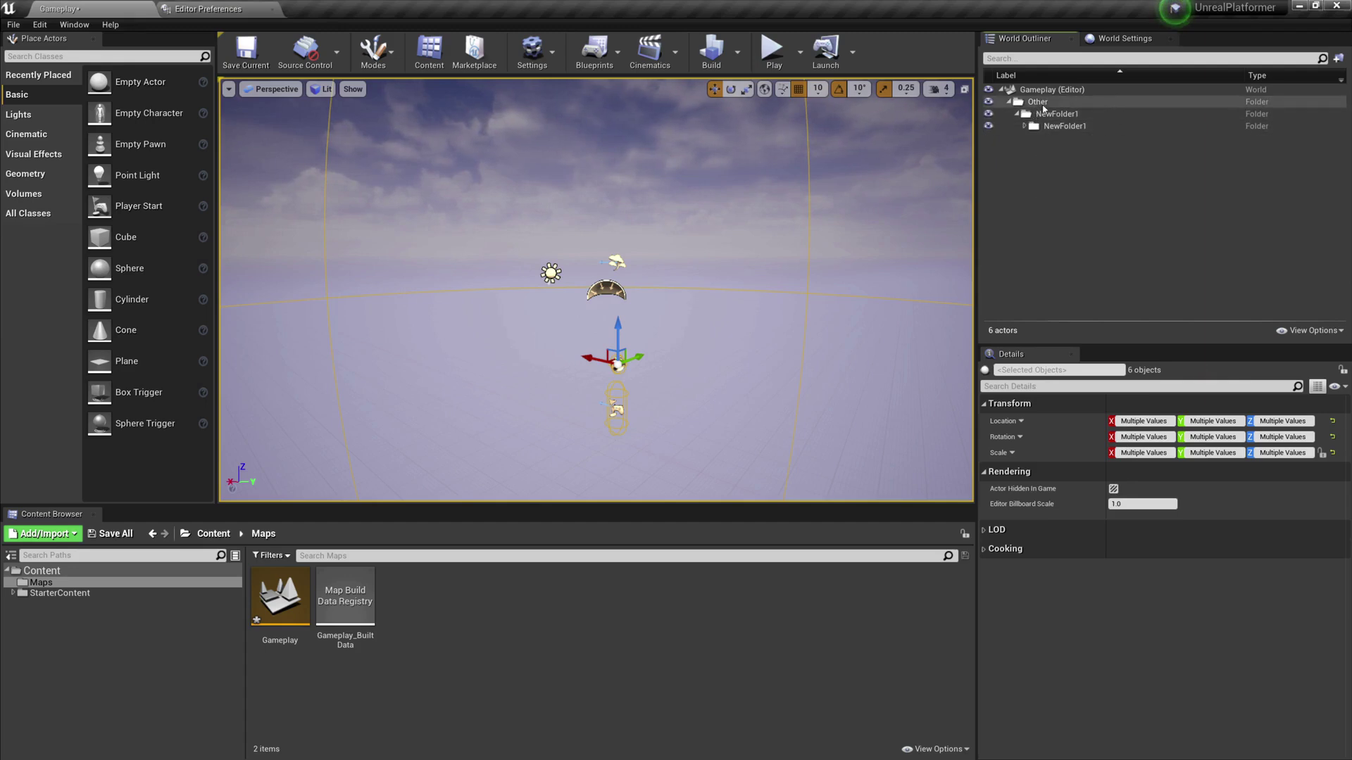
left_click(1059, 126)
left_click(1024, 126)
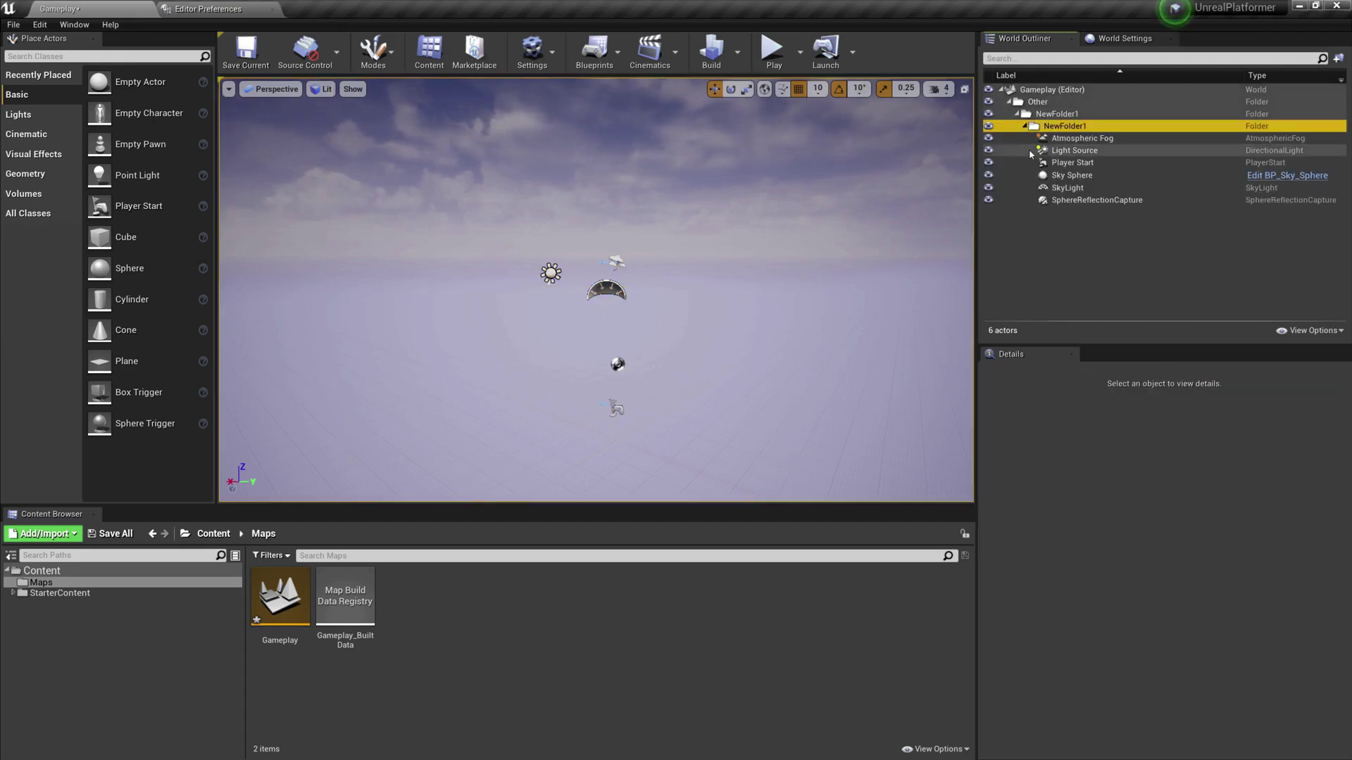
Rename the top-level Other folder in the World Outliner to Level
left_click(1040, 115)
left_click(1039, 104)
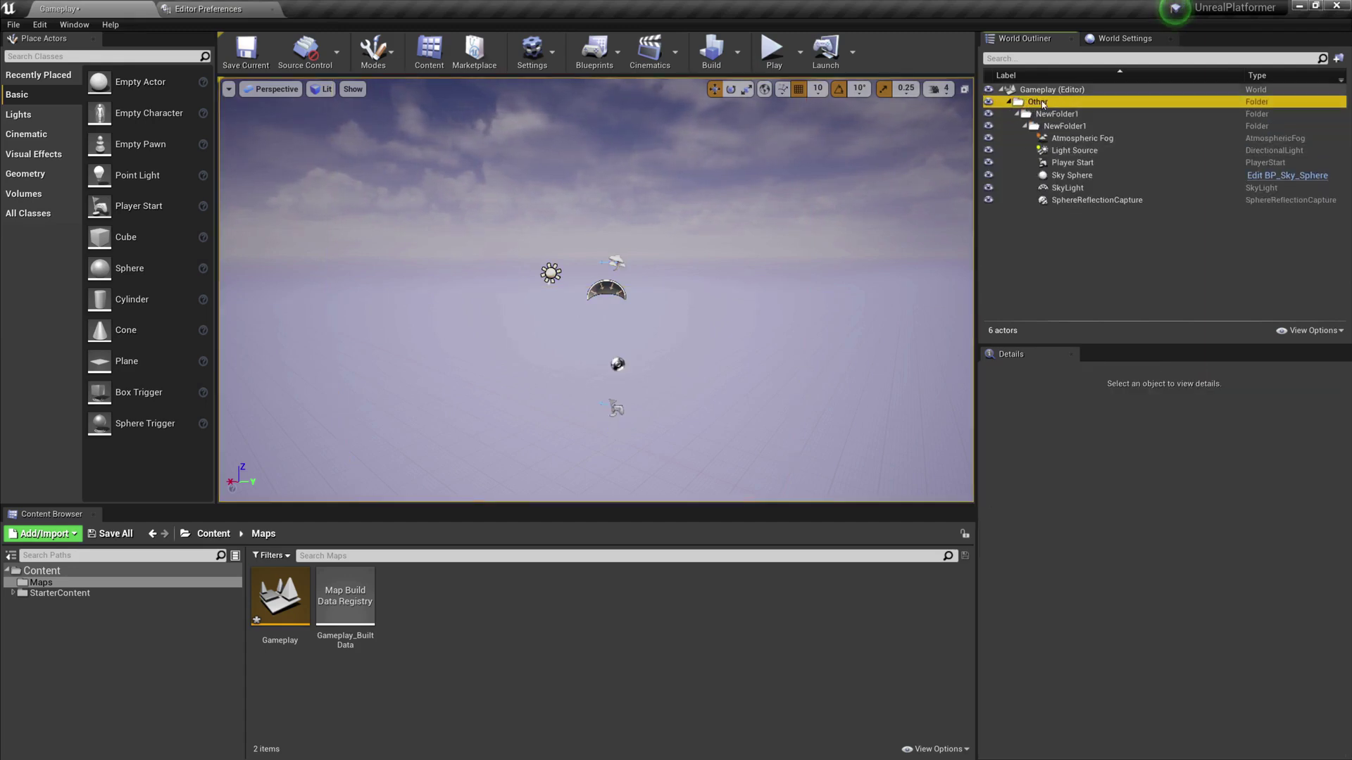
left_click(1042, 104)
type("Leve")
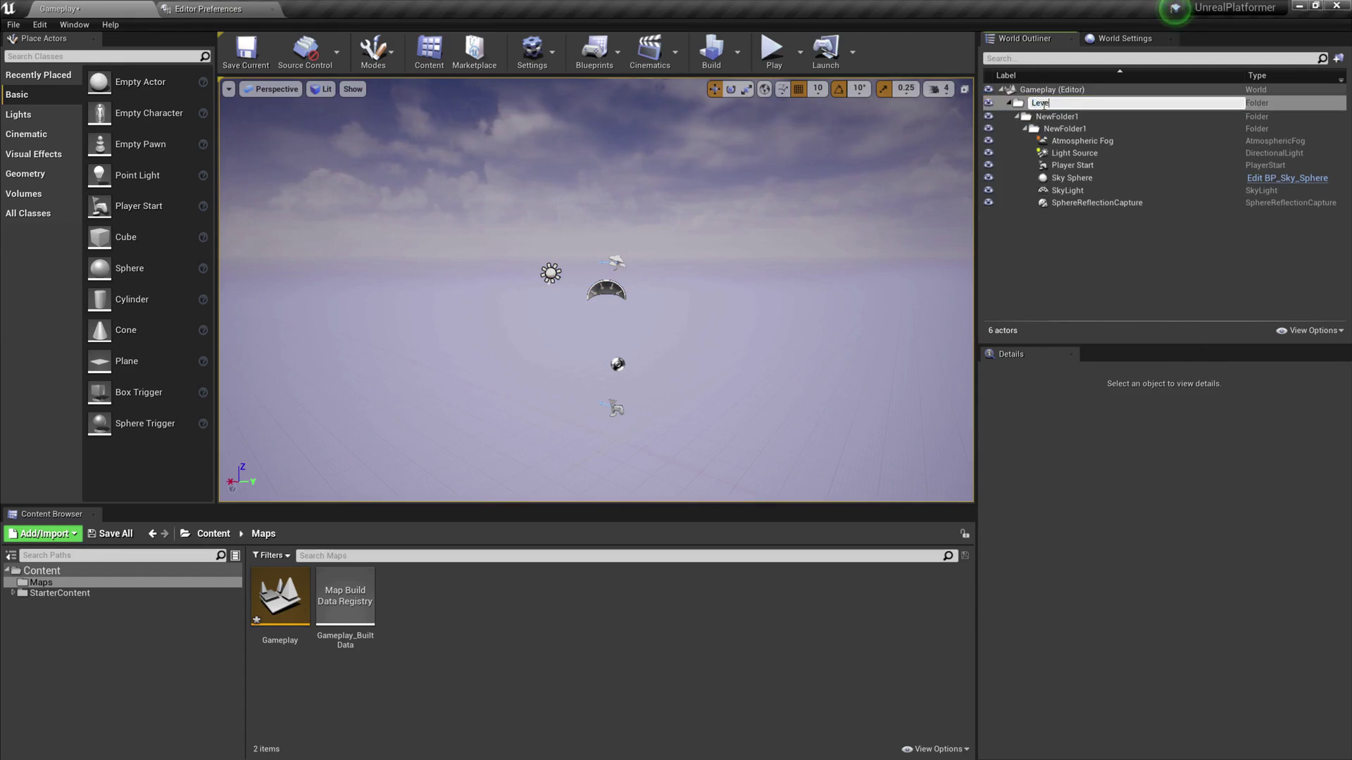
type("l")
key("Return")
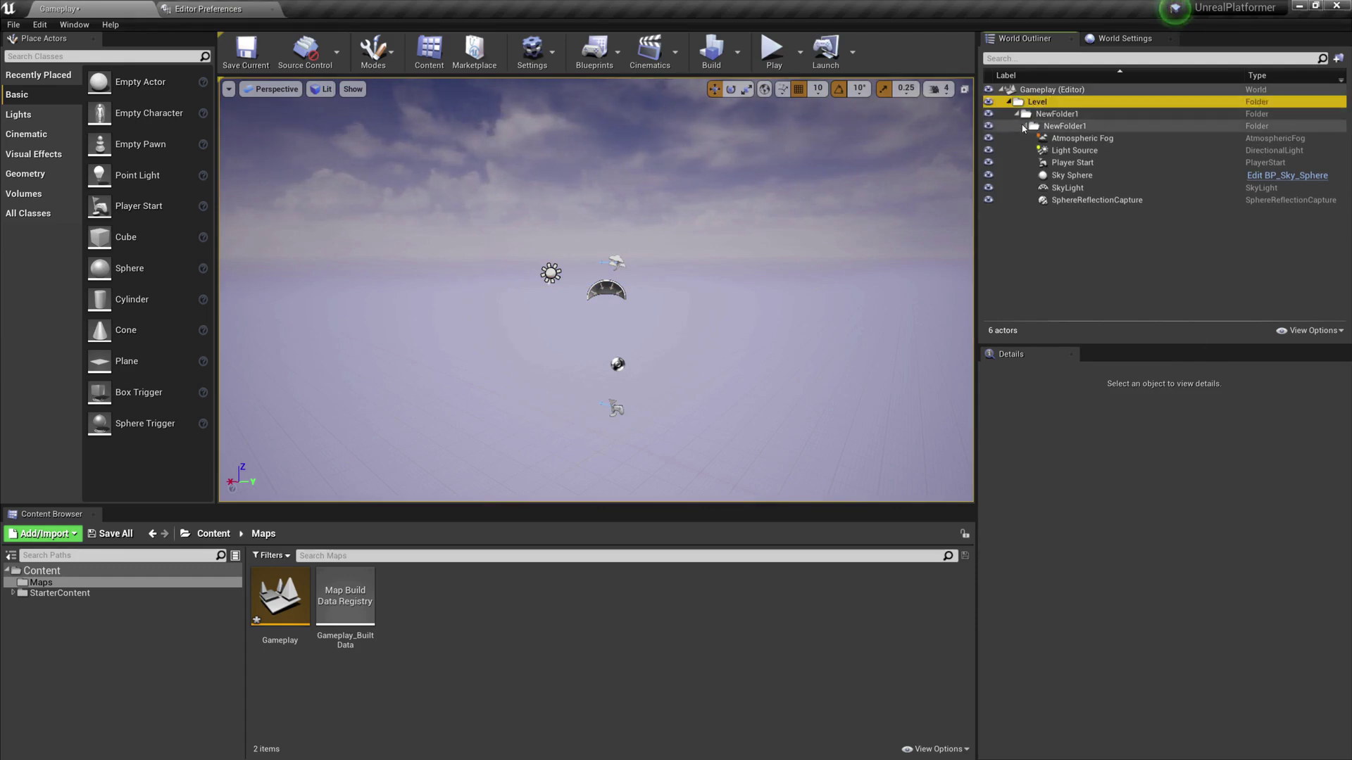
Move the six actors from the innermost NewFolder1 into its parent NewFolder1 and delete the emptied folder
left_click(1077, 138)
left_click(1094, 200, "shift")
left_click_drag(1056, 140, 1060, 115)
left_click(1058, 126)
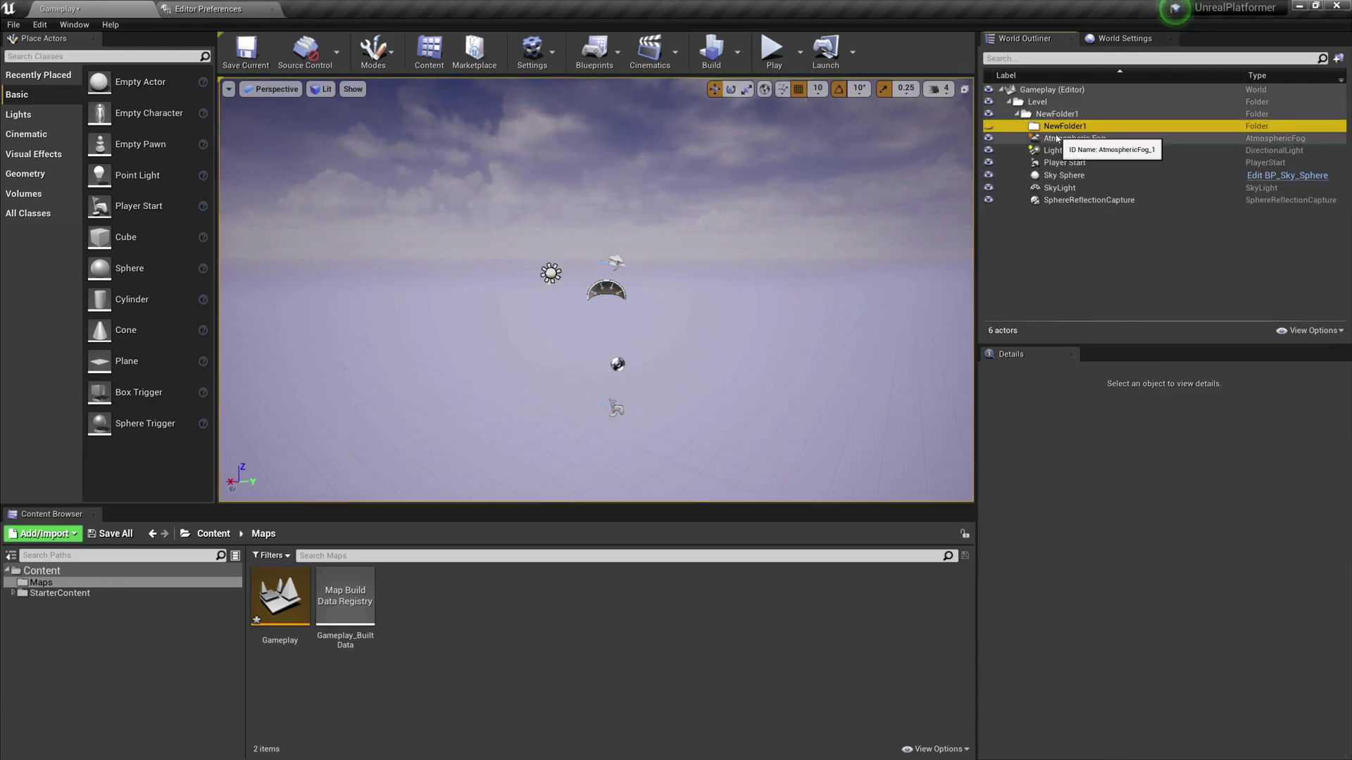
key("Delete")
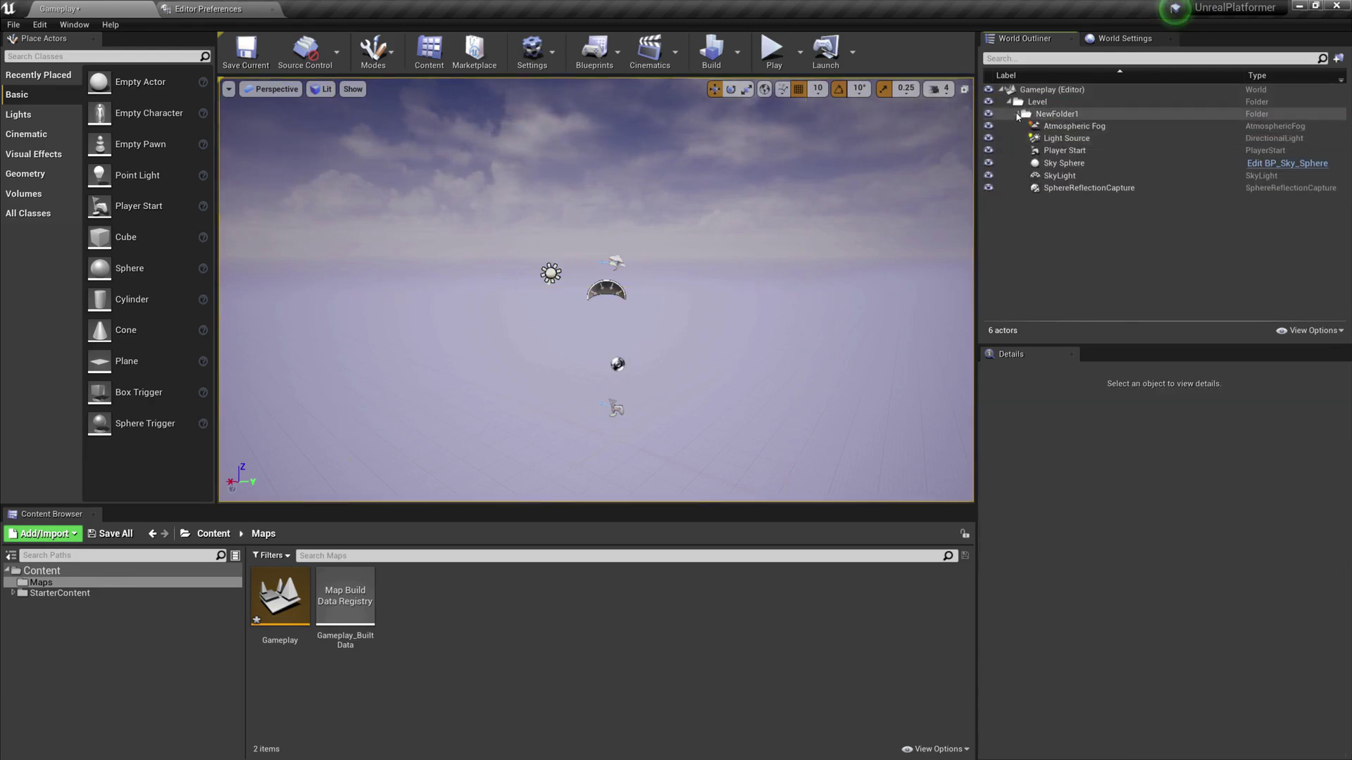
Rename the NewFolder1 folder that holds the actors to Other and collapse it
left_click(1048, 125)
left_click(1058, 116)
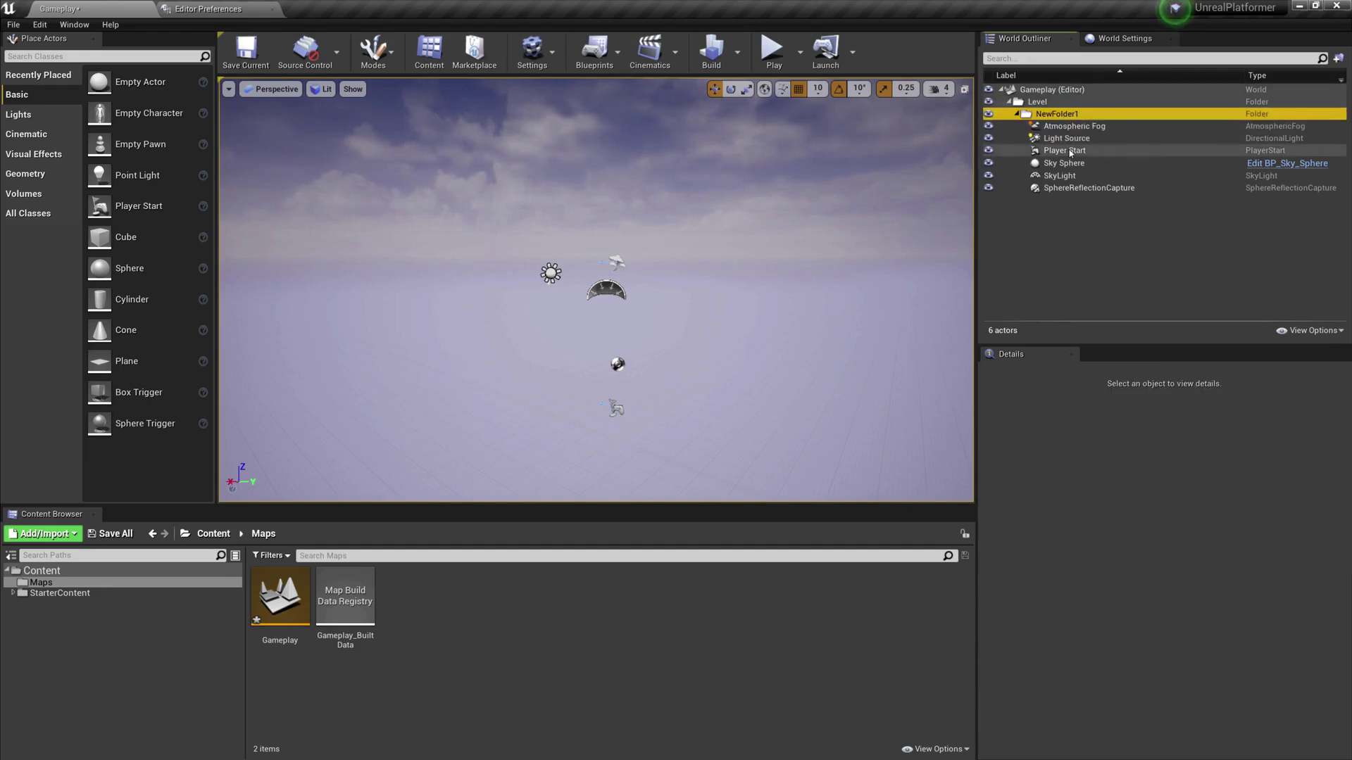
key("F2")
type("Other")
key("Return")
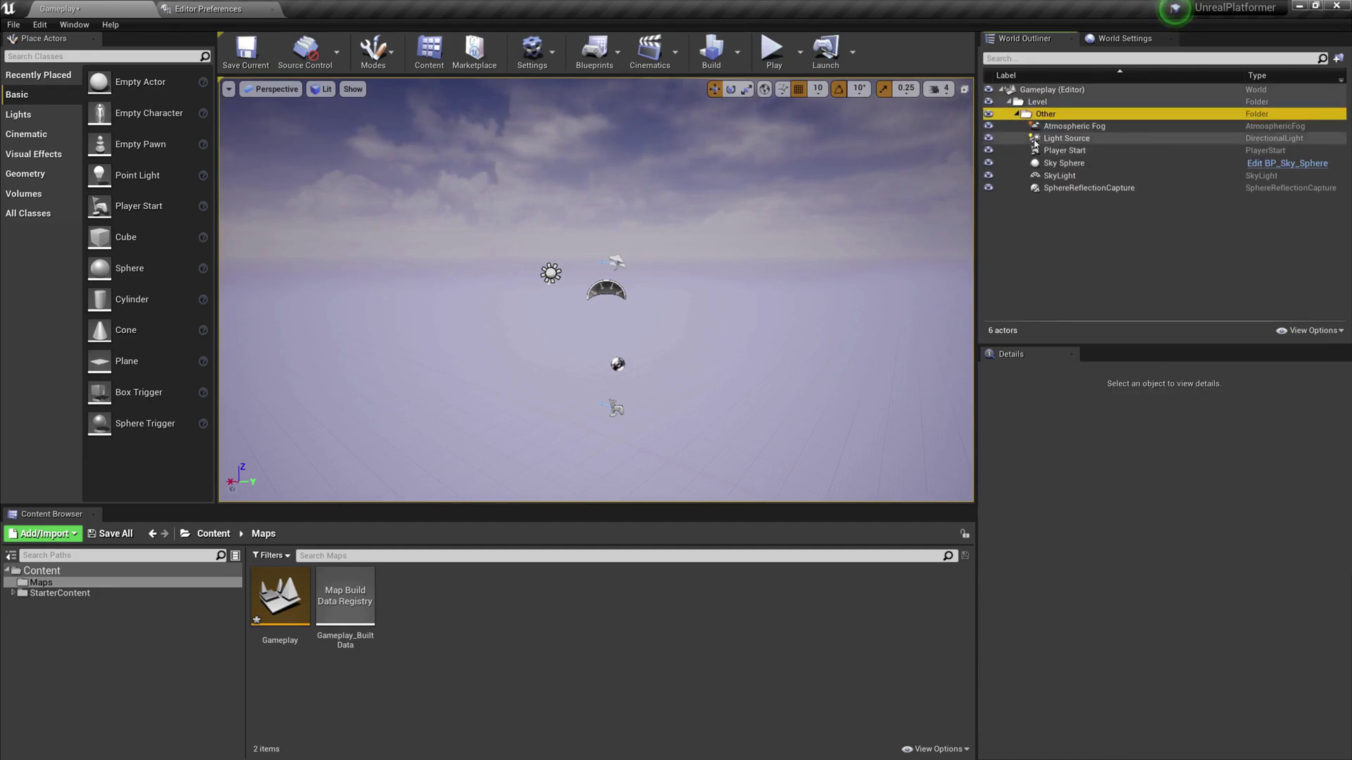
left_click(1016, 115)
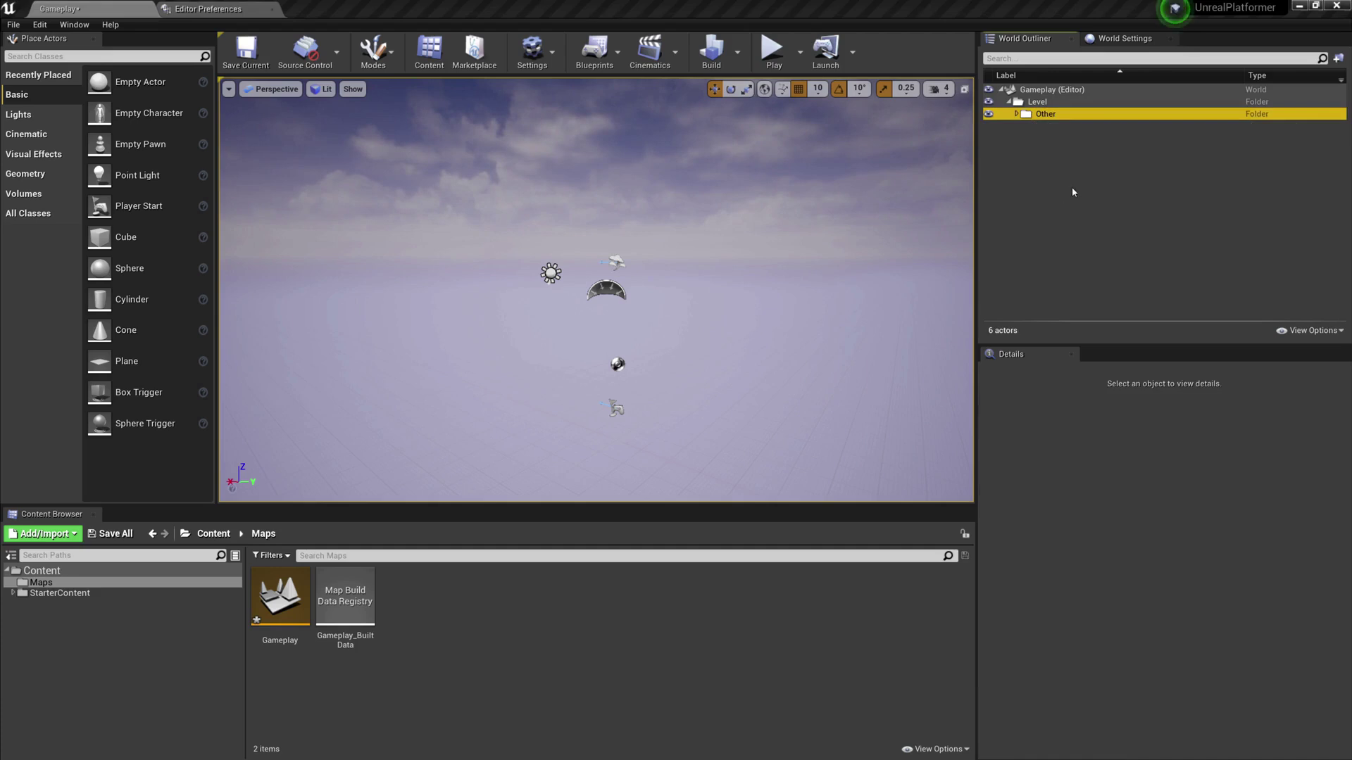
left_click(1048, 188)
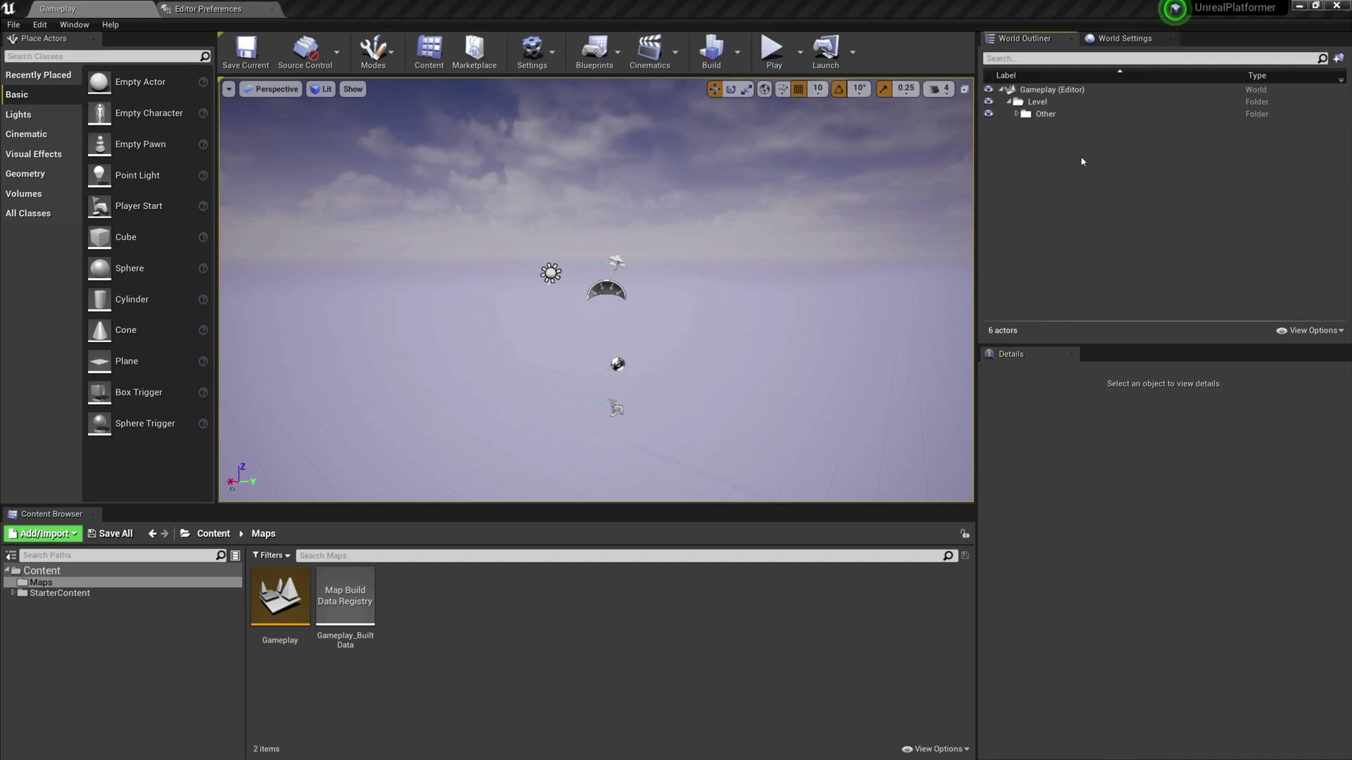
Create a folder named Ground inside the Level folder of the World Outliner
right_click(1049, 102)
left_click(1067, 111)
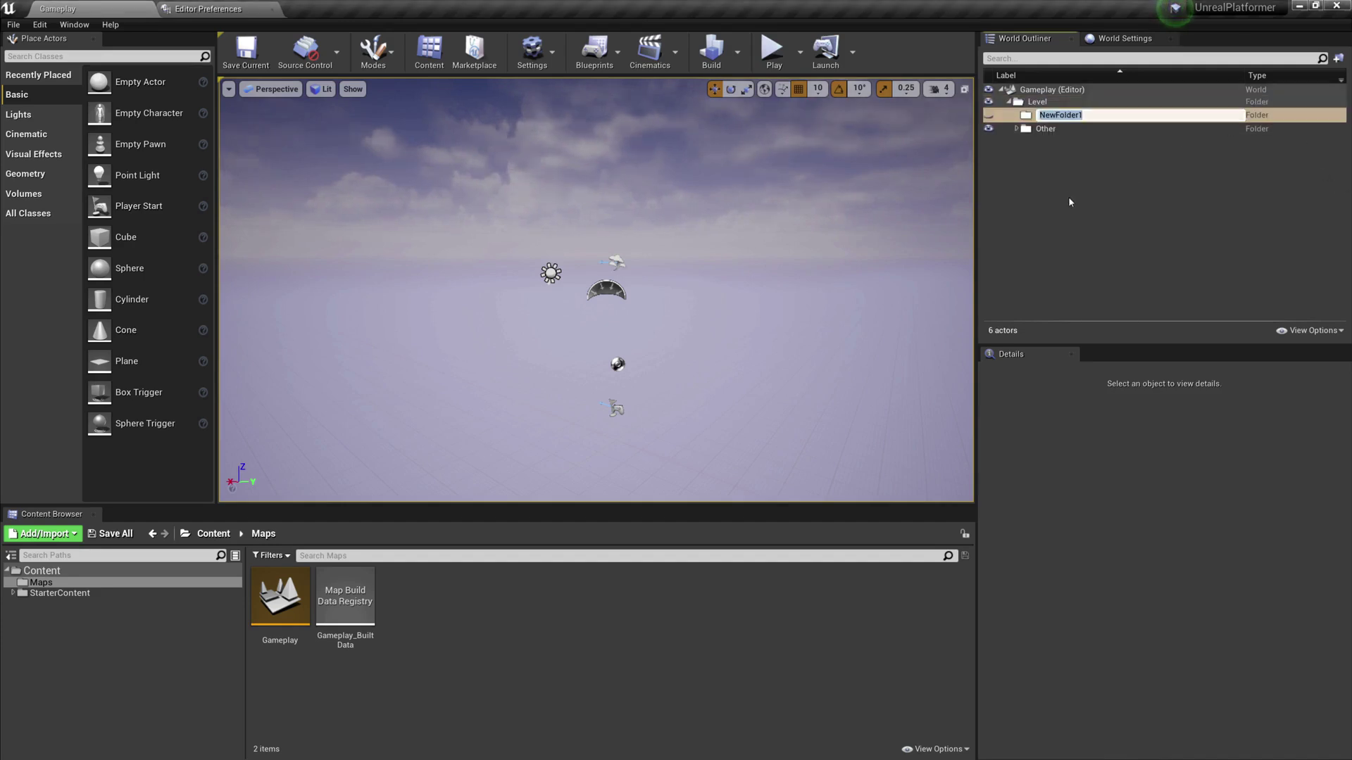
type("Ground")
key("Return")
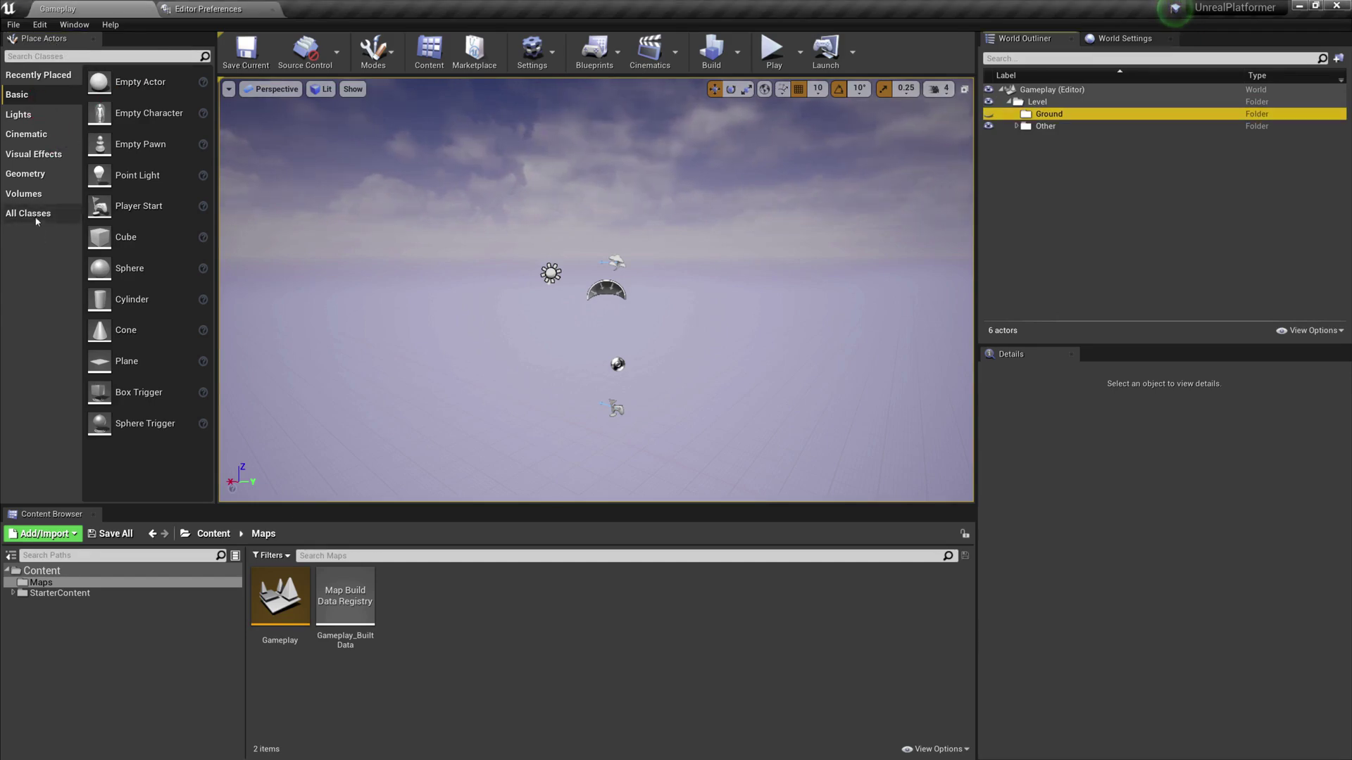
Place an additive Box geometry brush in the level at about X -210, Y -500, Z 430 and save the level
left_click(38, 195)
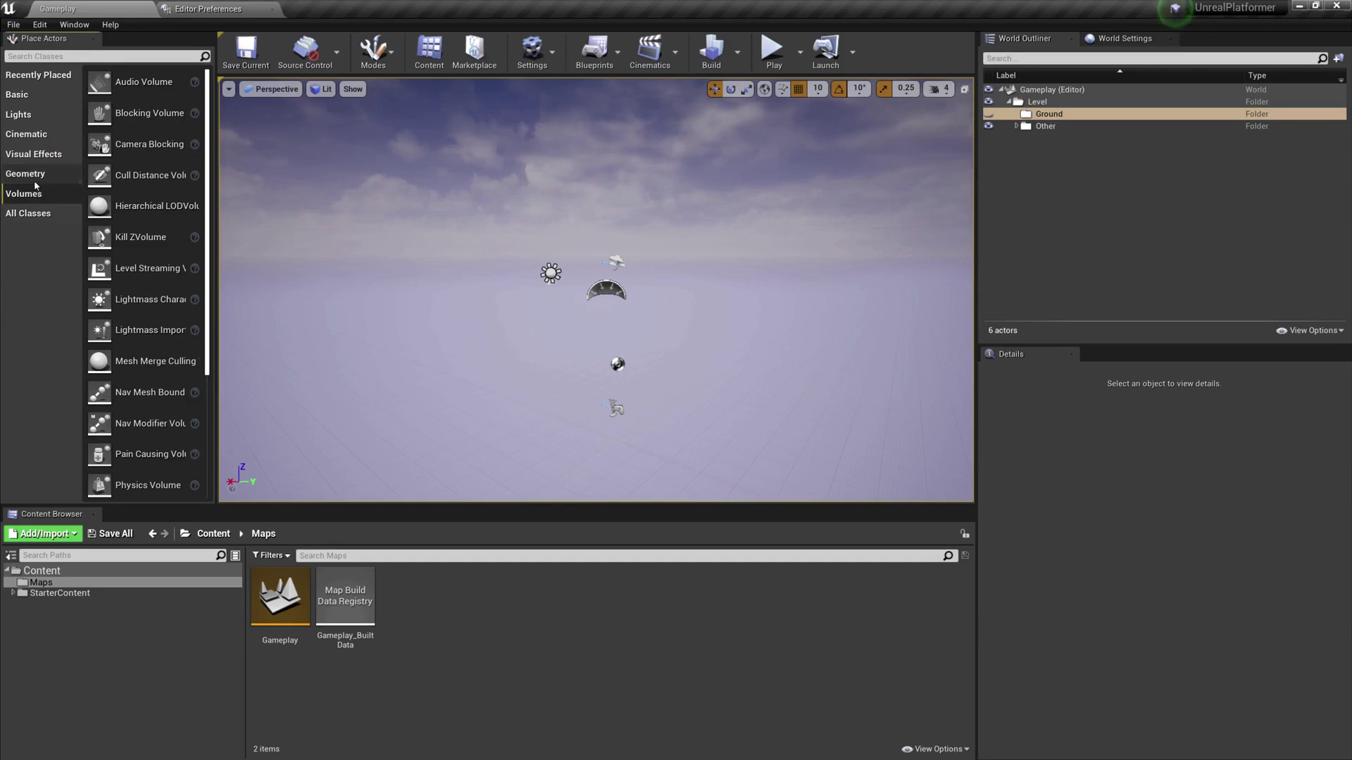
left_click(39, 174)
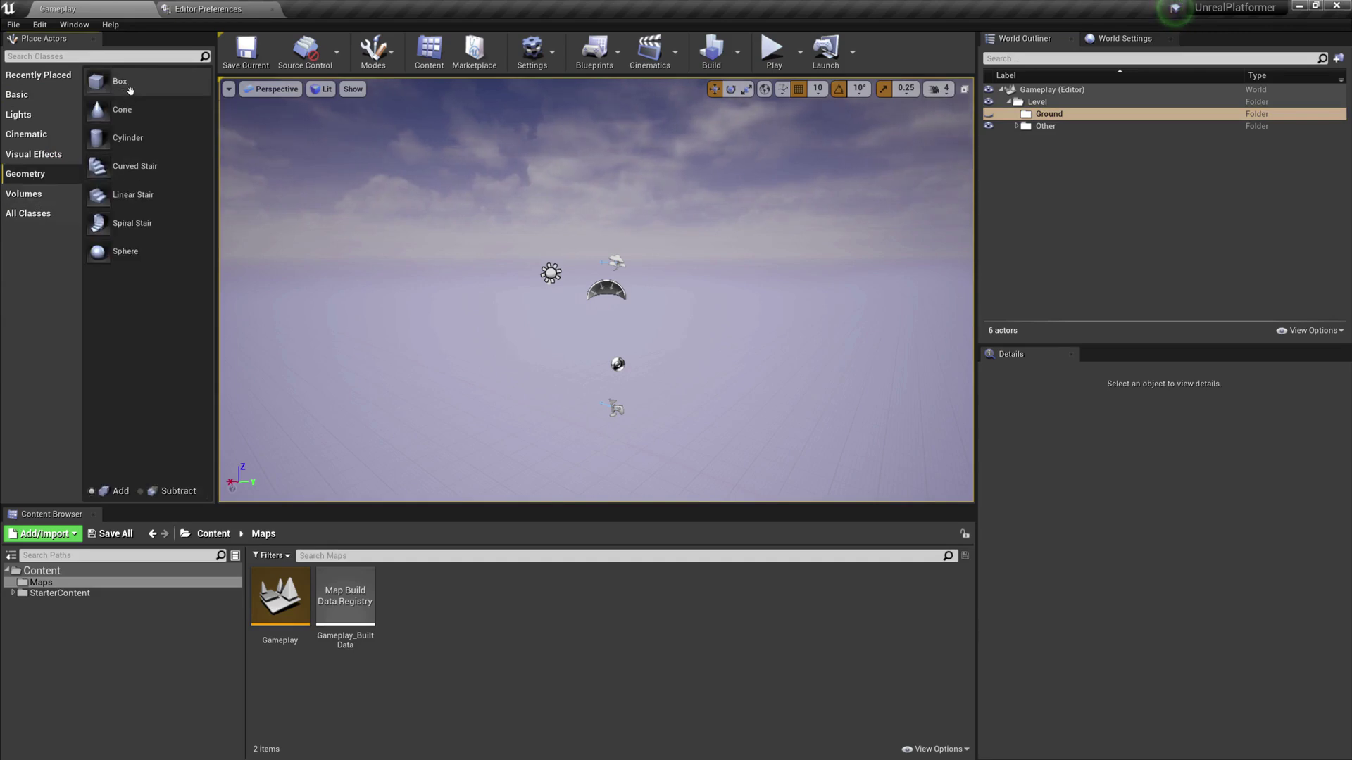
mouse_move(116, 82)
left_mouse_down()
mouse_move(381, 176)
mouse_move(531, 341)
mouse_move(556, 394)
left_mouse_up()
right_click_drag(556, 394, 556, 451)
mouse_move(564, 320)
right_mouse_down()
mouse_move(613, 281)
mouse_move(564, 308)
mouse_move(620, 303)
mouse_move(591, 276)
mouse_move(611, 272)
mouse_move(609, 248)
mouse_move(592, 253)
mouse_move(611, 314)
mouse_move(613, 281)
mouse_move(636, 267)
right_mouse_up()
key("ctrl+s")
scroll(552, 307, "up", 3)
key("s")
key("a")
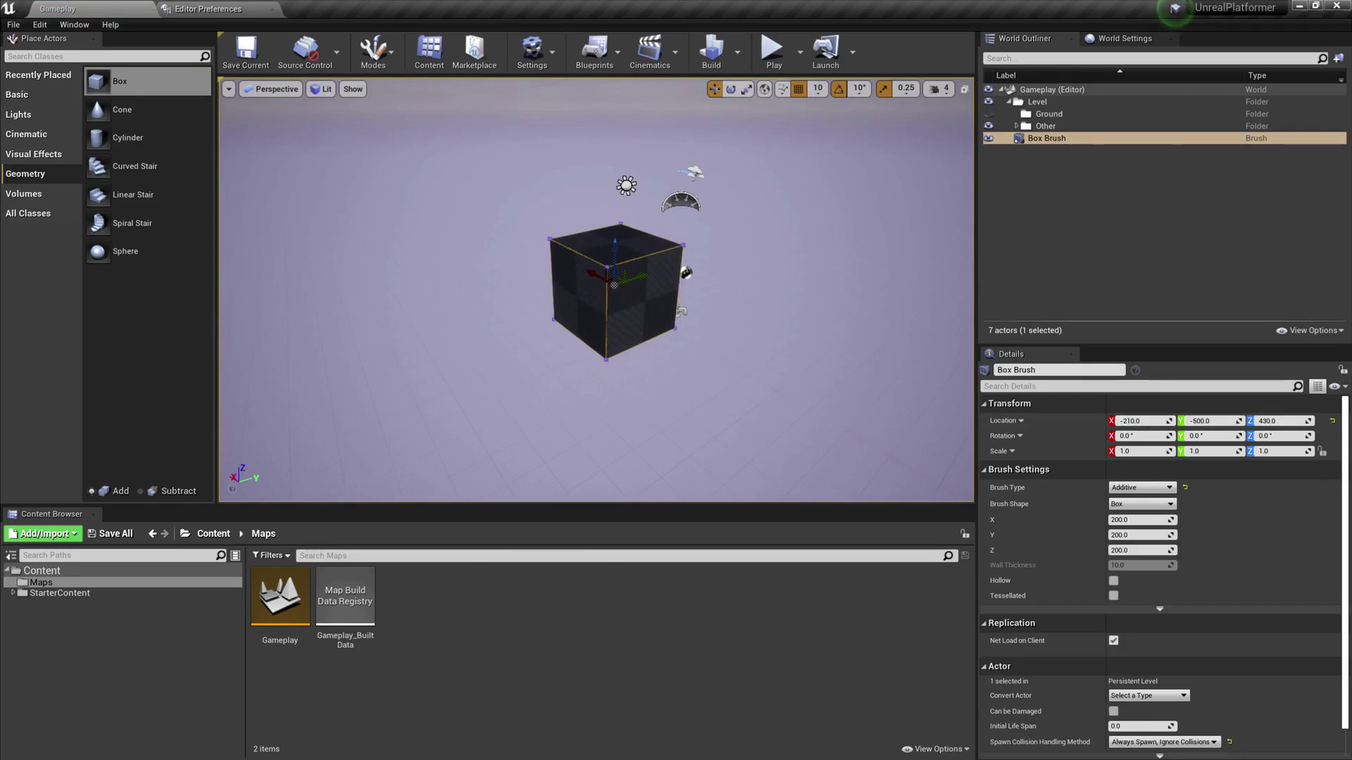
Set the Box Brush's location to 0, 0, 0 on the X, Y and Z axes
left_click(1155, 421)
type("0")
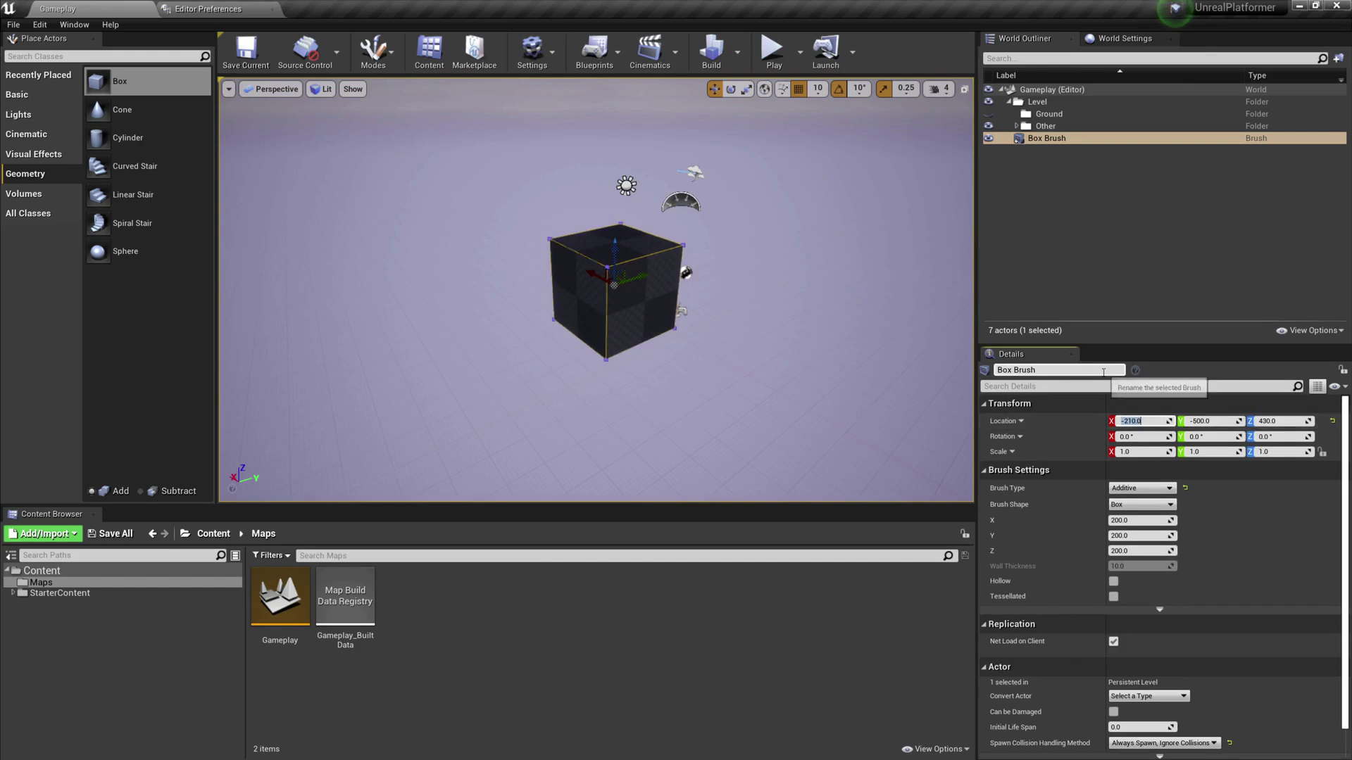
key("Tab")
type("0")
key("Tab")
type("0")
key("Return")
key("w")
key("d")
right_click_drag(656, 372, 574, 376)
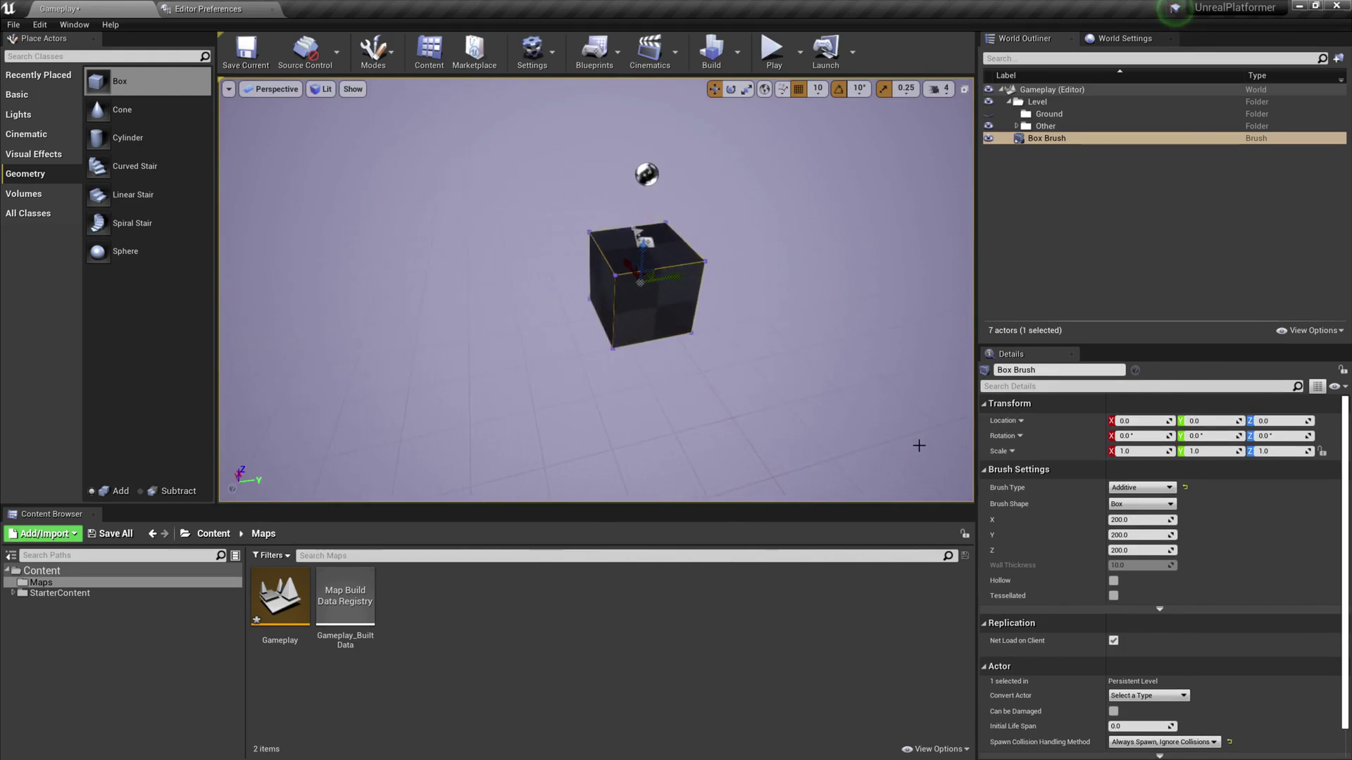
Try stretching the Box Brush along X and to a scale of 1.76 along Y, return X to 1.0, and deselect it
mouse_move(1128, 452)
left_mouse_down()
mouse_move(1266, 461)
mouse_move(1206, 448)
mouse_move(1229, 449)
left_mouse_up()
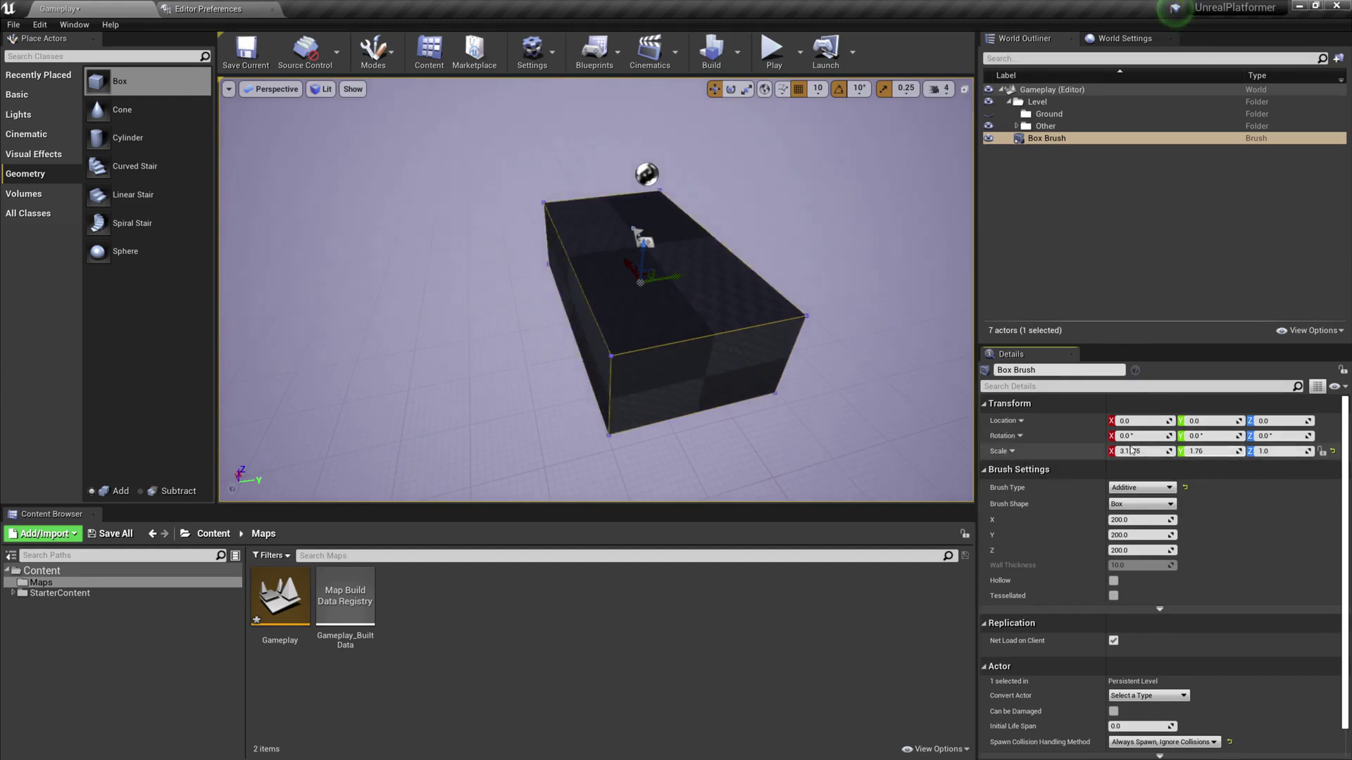
left_click_drag(1134, 451, 1121, 451)
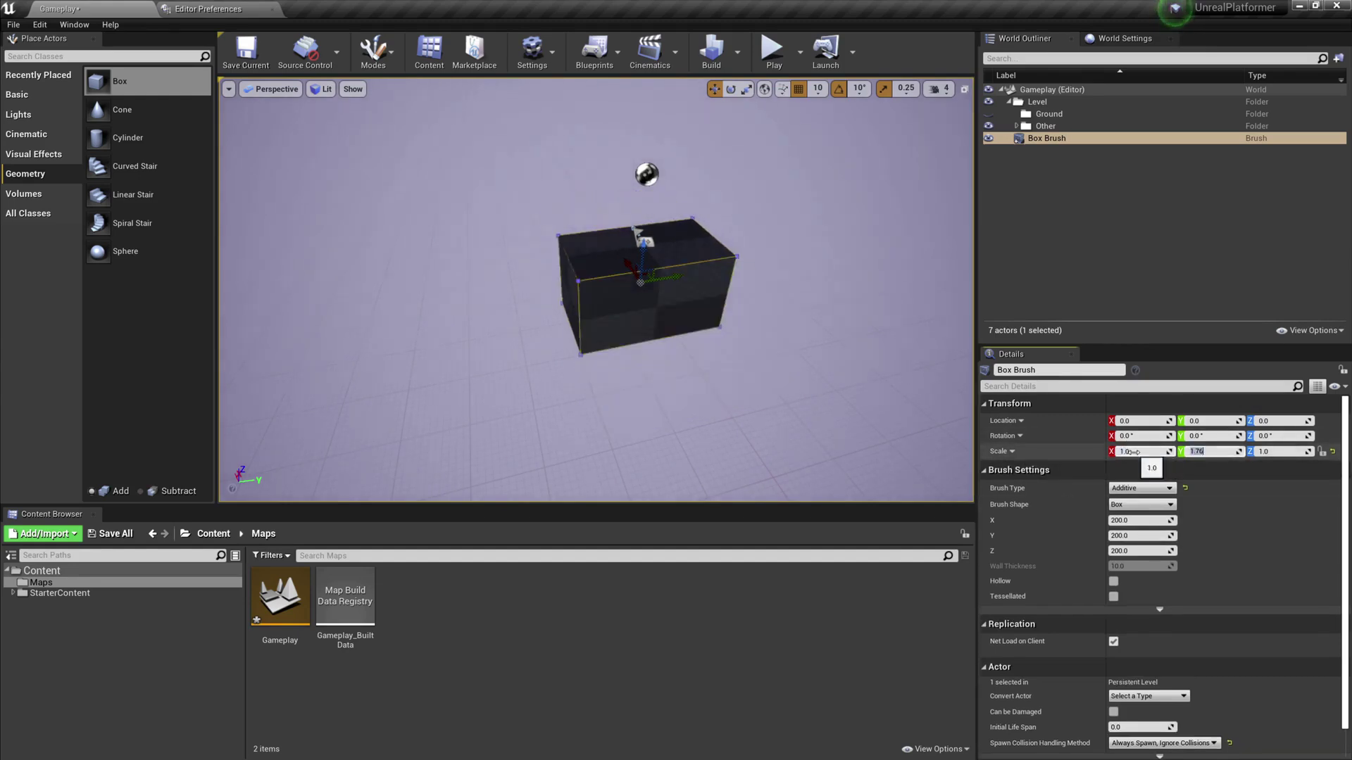
left_click(1038, 199)
left_click(662, 255)
left_click(1023, 222)
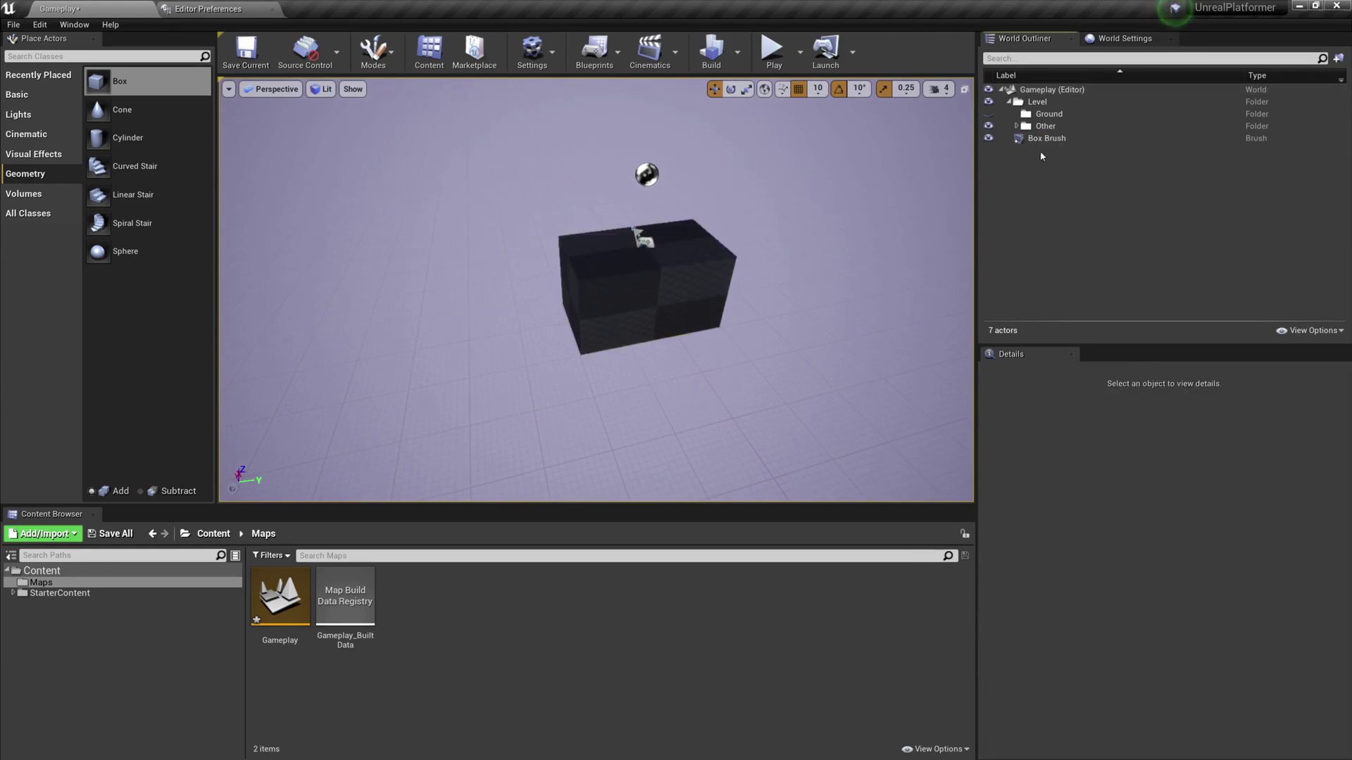
Scale the Box Brush up uniformly in the viewport to 2.75 on all three axes
left_click(1042, 138)
key("e")
key("r")
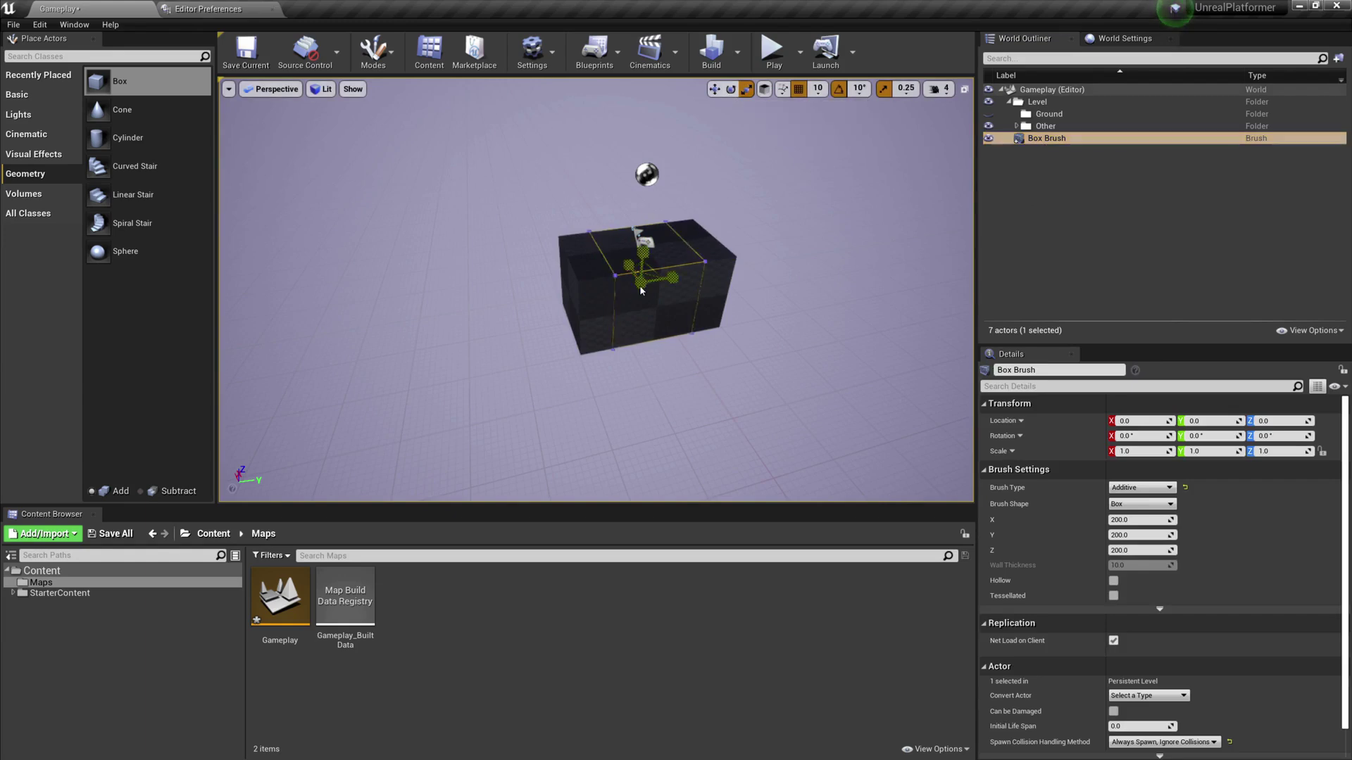
left_click_drag(640, 283, 635, 276)
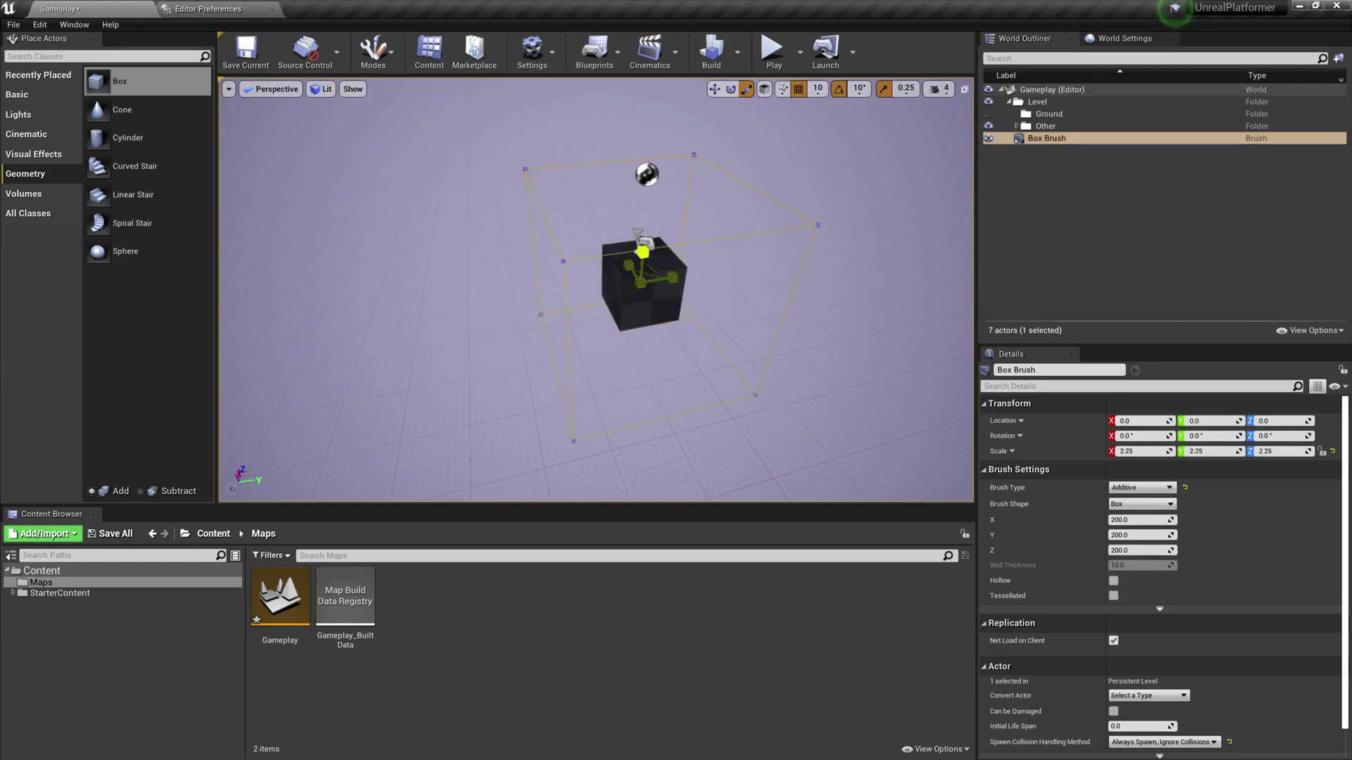
left_click_drag(635, 230, 651, 224)
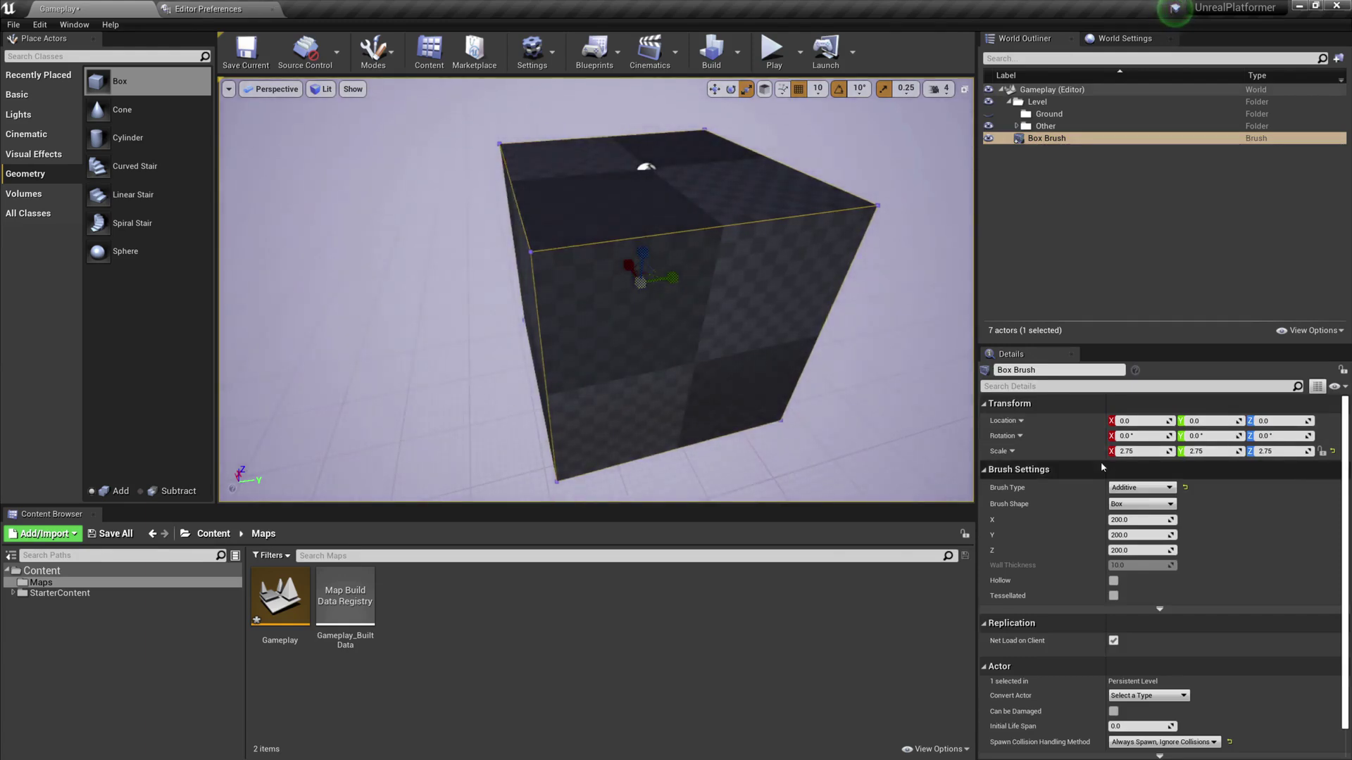
Set the Box Brush's scale to 1 on the X, Y and Z axes
left_click(1136, 452)
type("1")
key("Tab")
type("1")
key("Tab")
type("1")
key("Return")
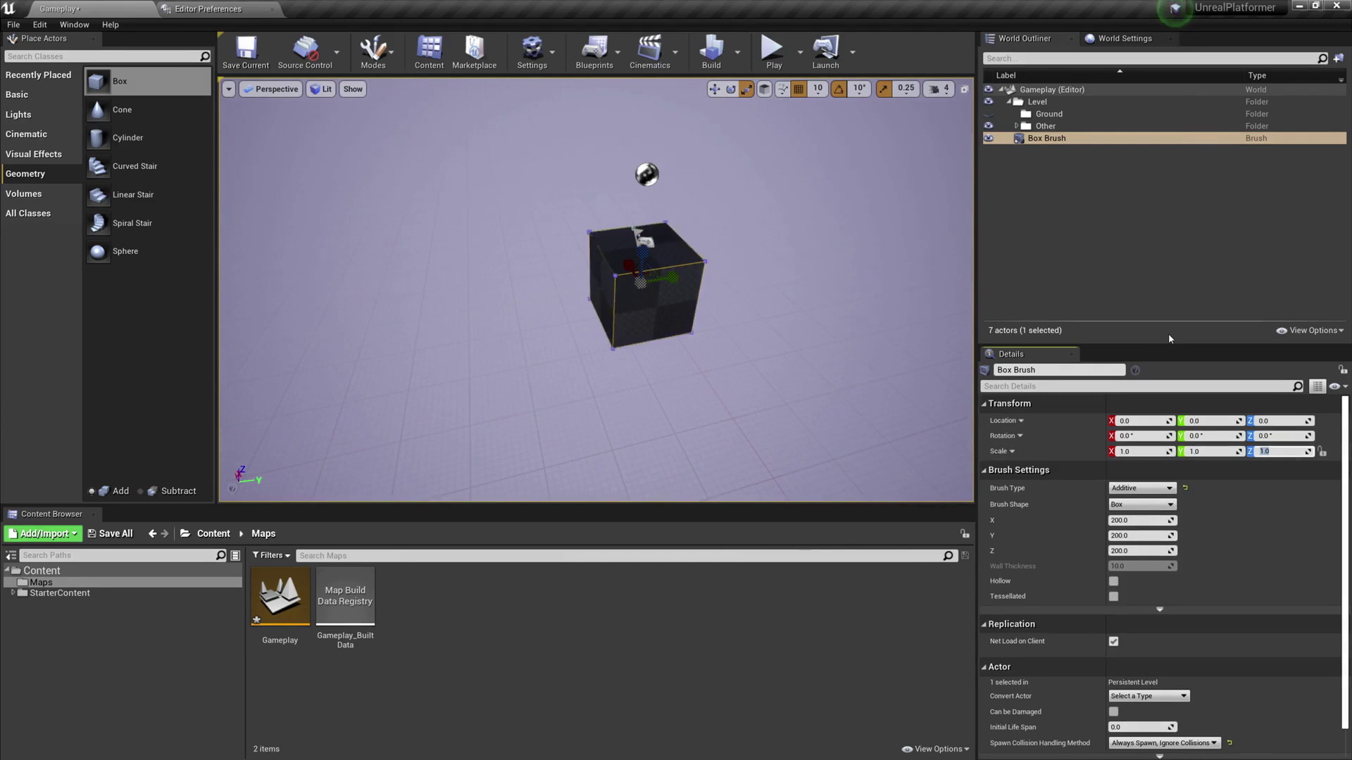
Set the Box Brush's X size in its brush settings to 20000
left_click(1058, 190)
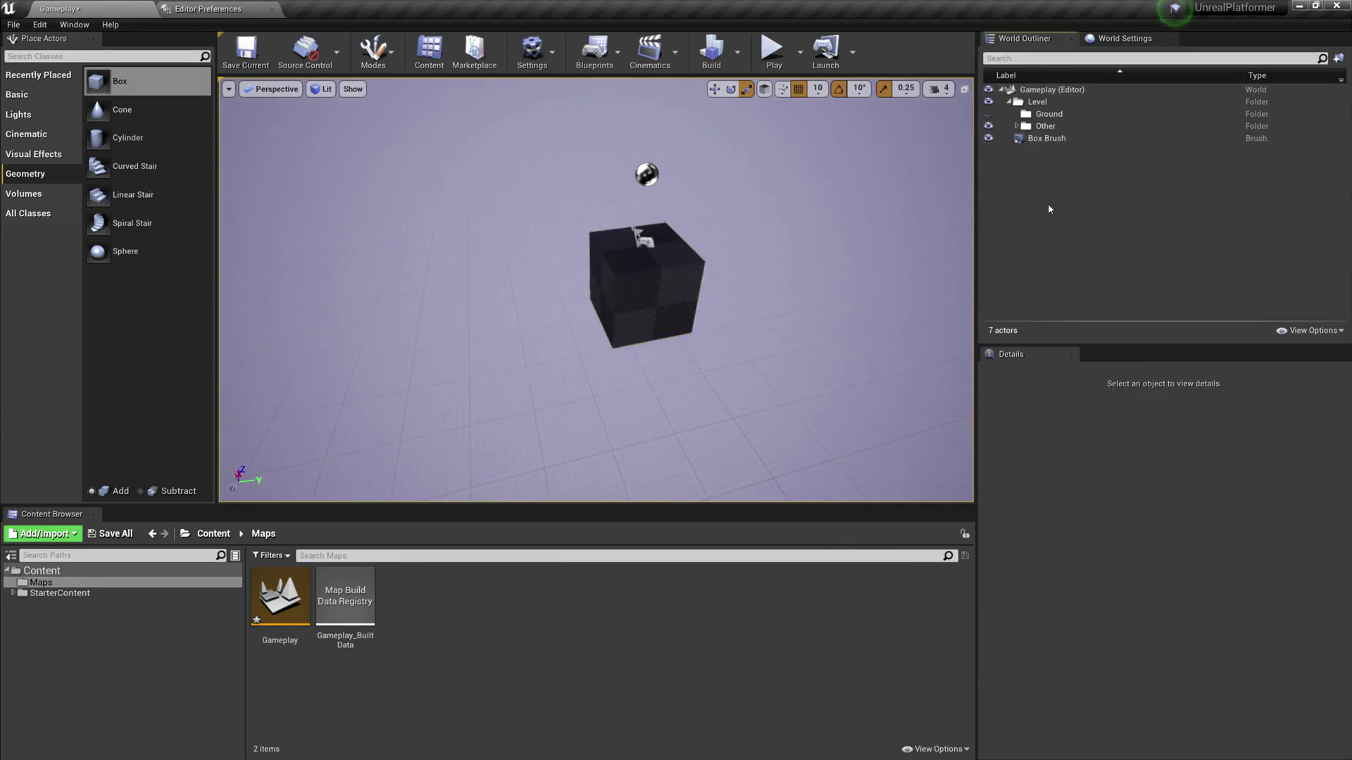
left_click(1044, 140)
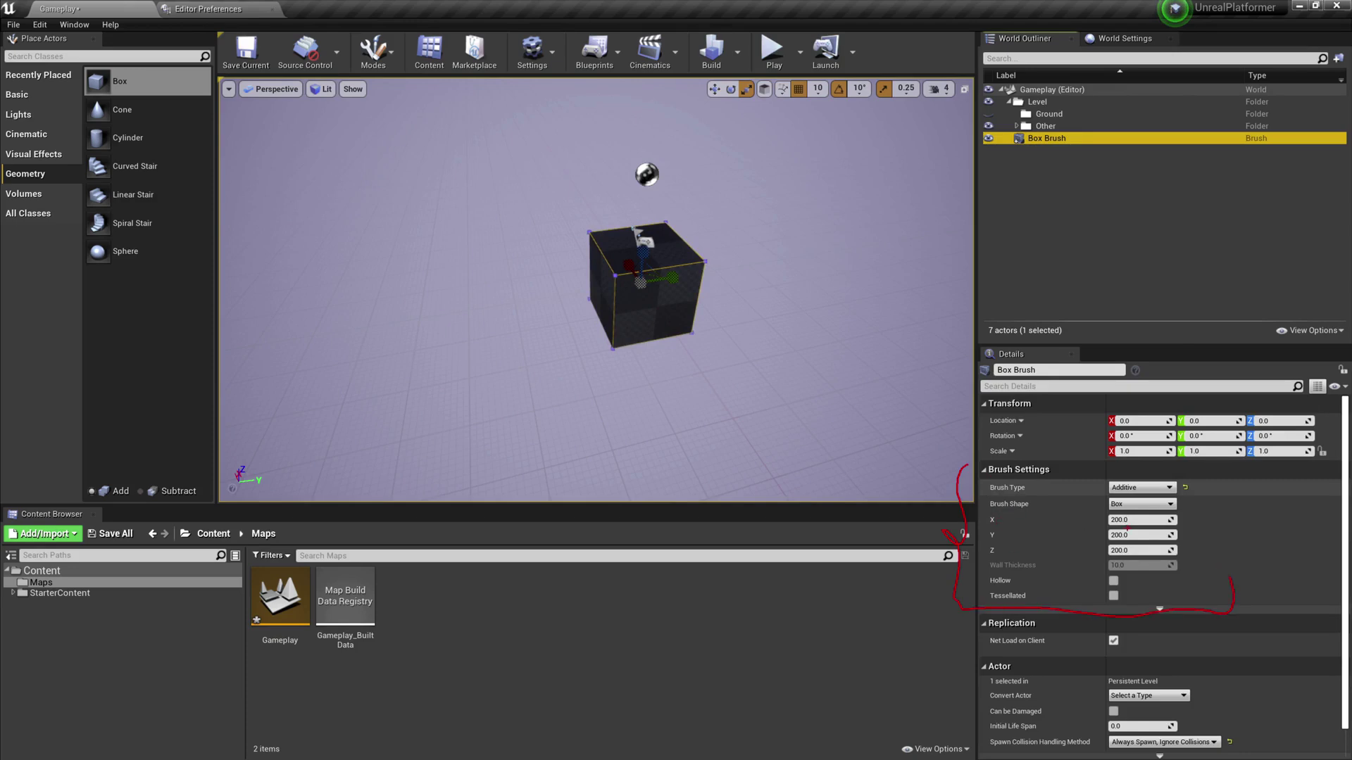
left_click(1135, 520)
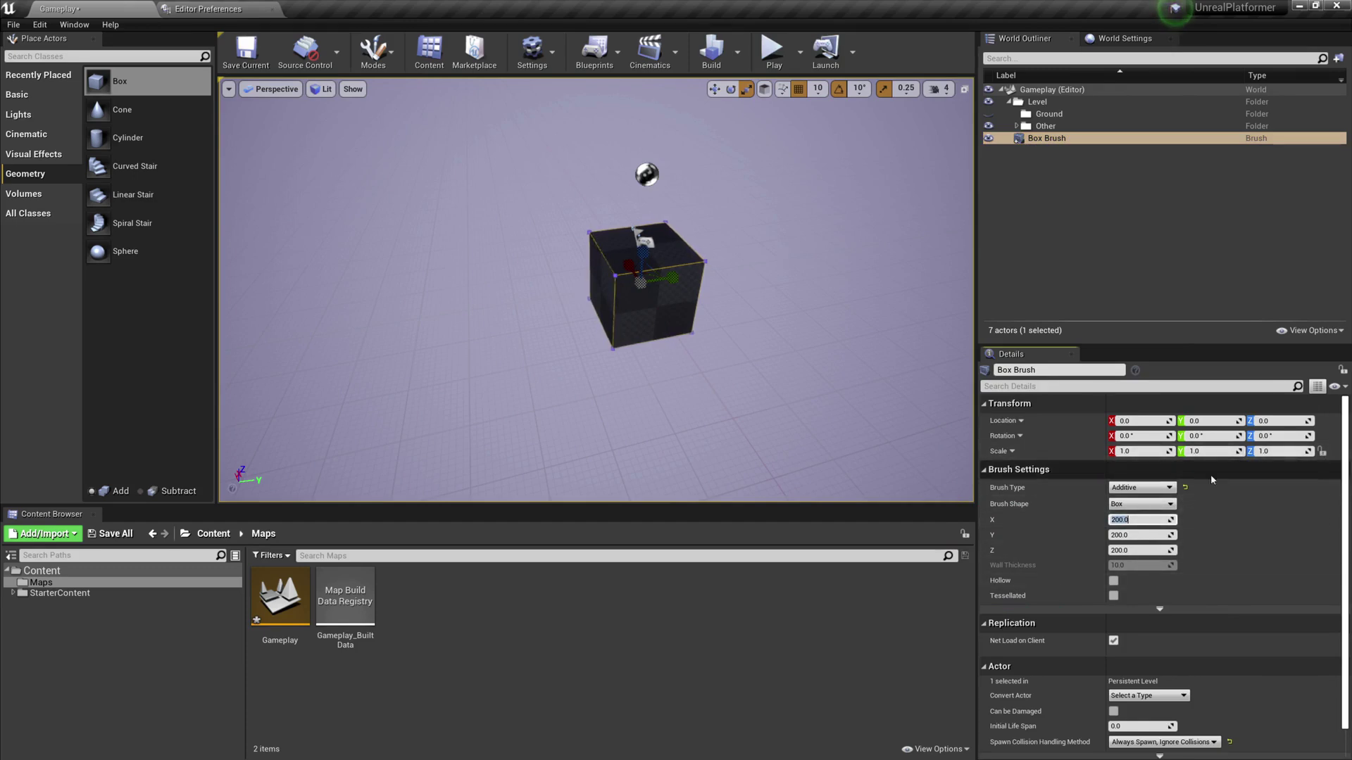
type("20000")
key("Return")
mouse_move(596, 290)
right_mouse_down()
mouse_move(767, 285)
mouse_move(711, 261)
mouse_move(733, 278)
mouse_move(845, 285)
mouse_move(633, 275)
right_mouse_up()
right_click_drag(664, 395, 601, 361)
key("w")
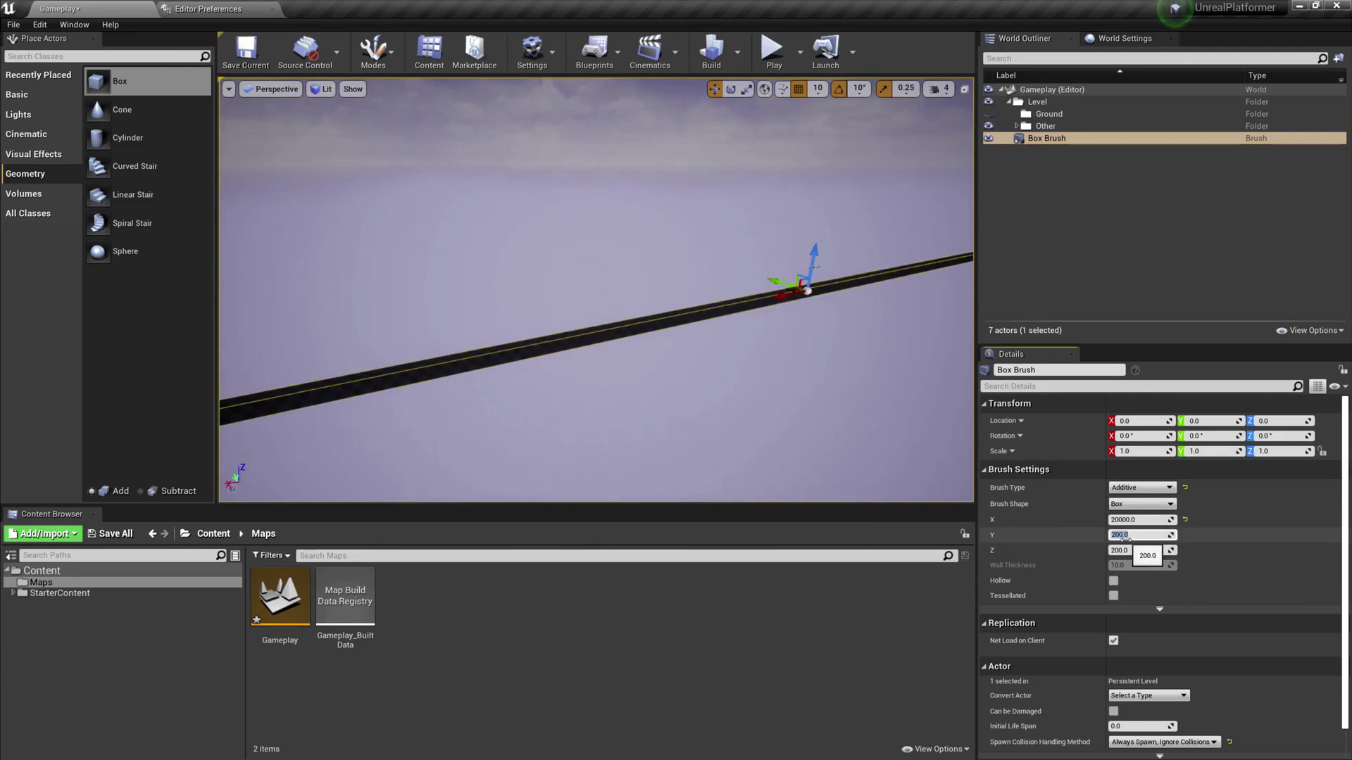
Set the Box Brush's Y size to 2000 and its Z size to 10 in the brush settings
left_click(1129, 540)
type("2000")
key("Return")
right_click_drag(602, 427, 626, 458)
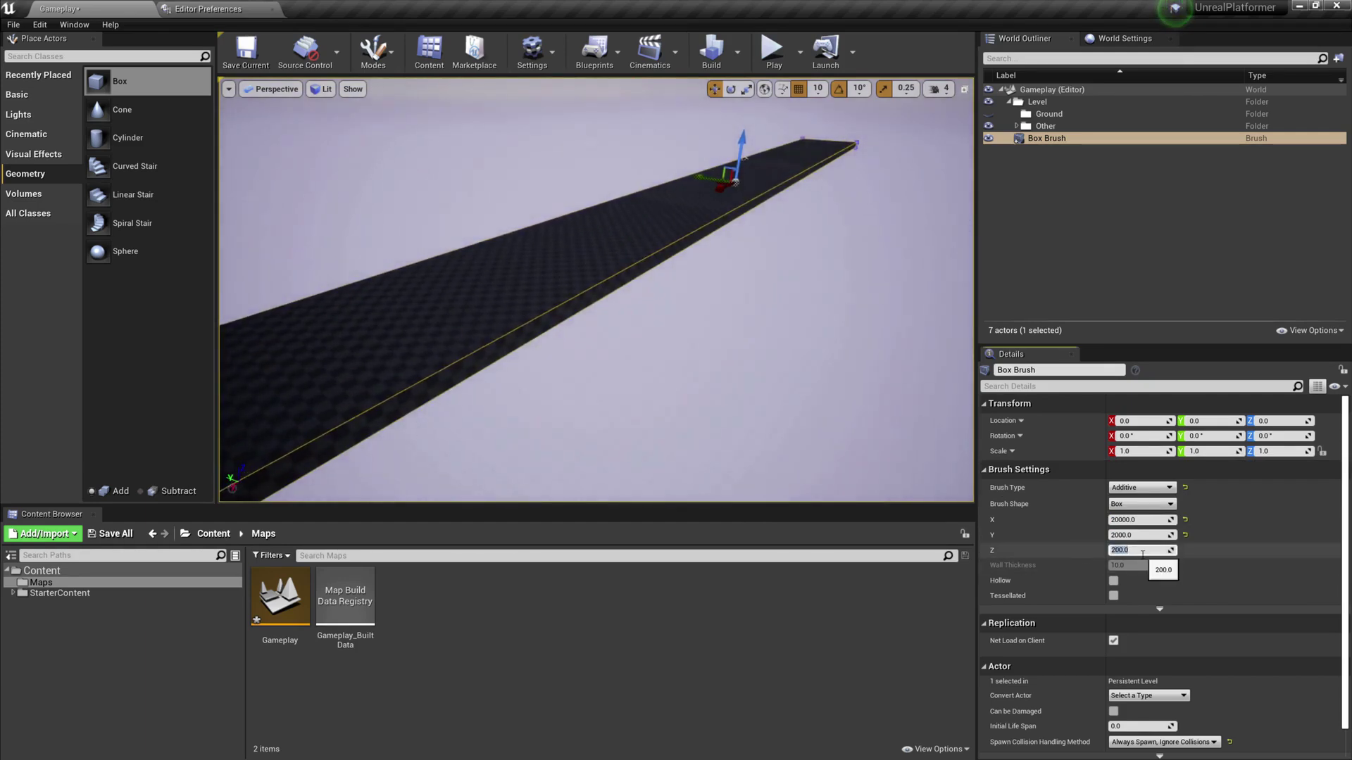
type("10")
key("Return")
mouse_move(710, 476)
right_mouse_down()
mouse_move(437, 496)
mouse_move(507, 490)
mouse_move(553, 458)
mouse_move(709, 473)
right_mouse_up()
right_click_drag(558, 362, 558, 362)
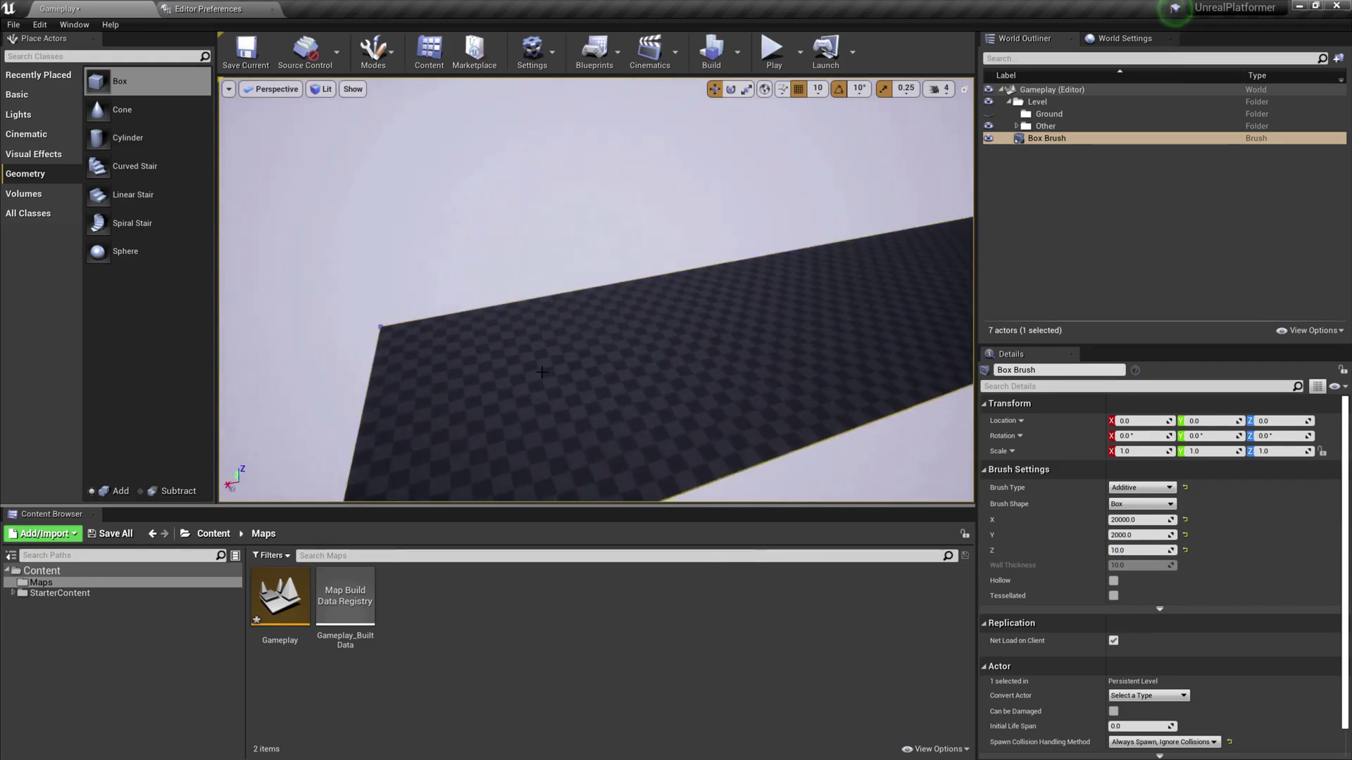
Open the StarterContent Materials folder with a taller asset area and apply M_Ground_Moss to the box brush's top surface
left_click(36, 593)
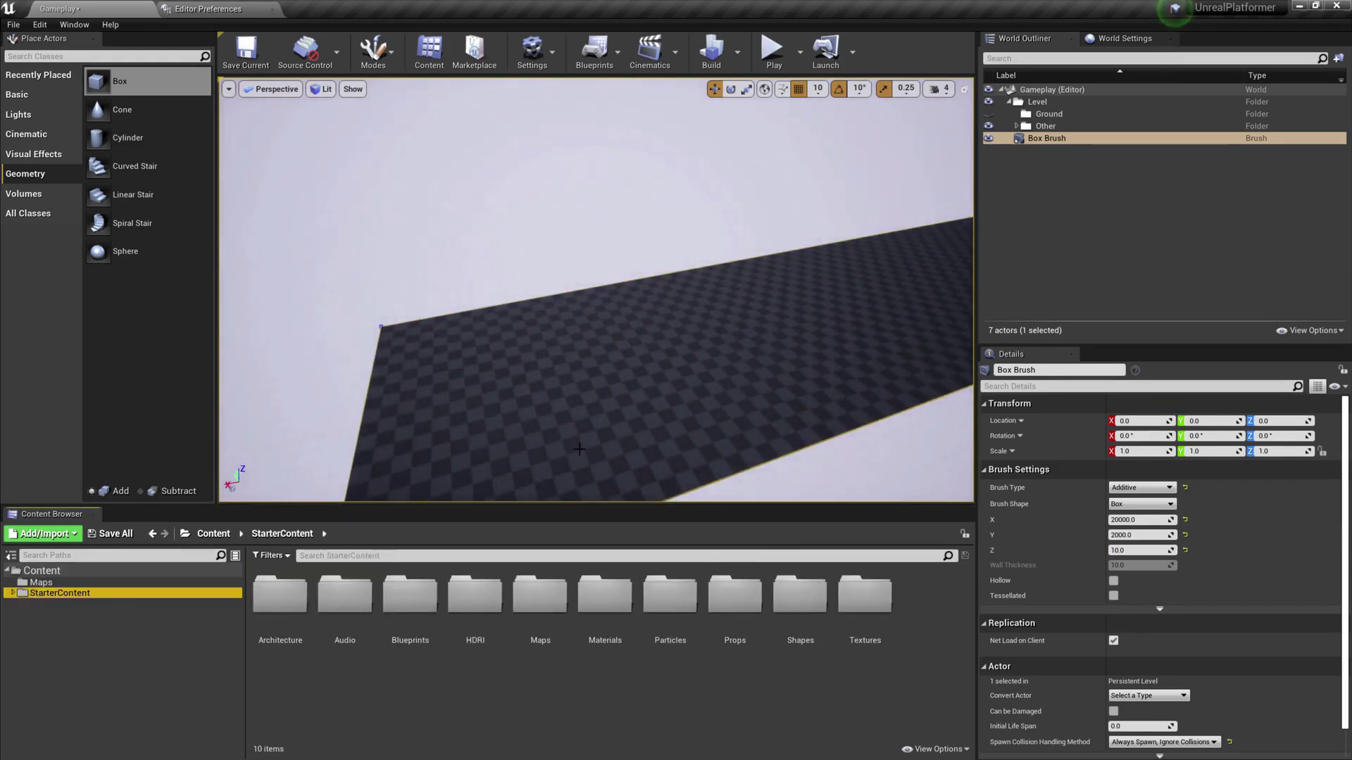
double_click(605, 595)
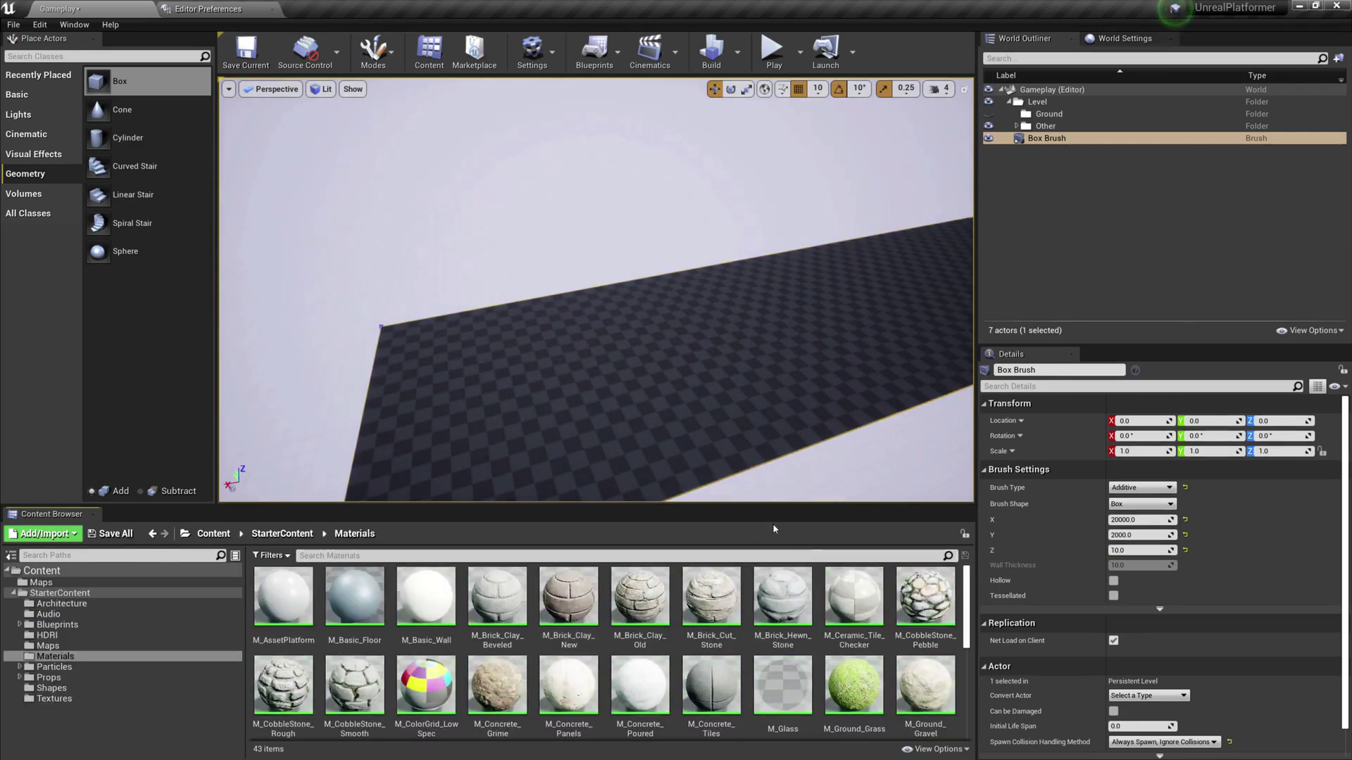
left_click(771, 501)
left_click_drag(771, 505, 772, 356)
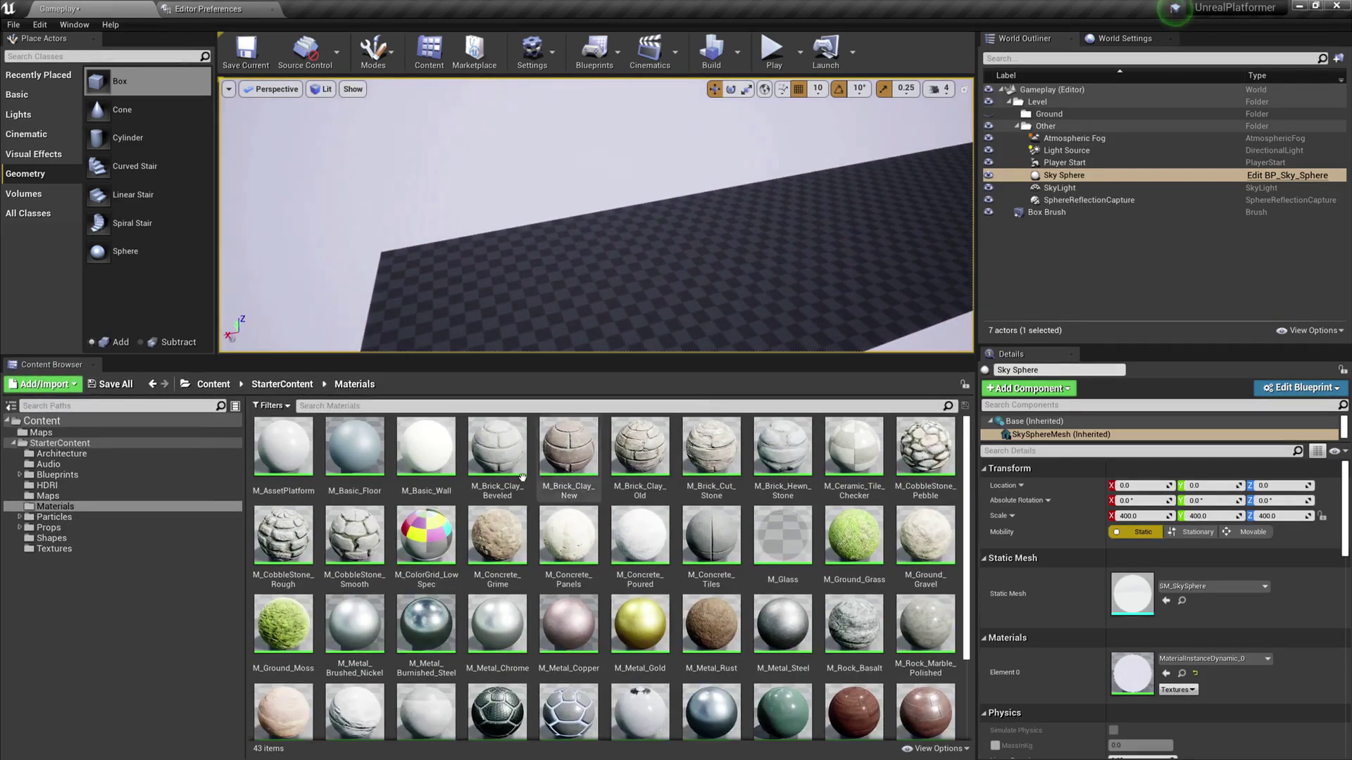
left_click_drag(283, 623, 583, 279)
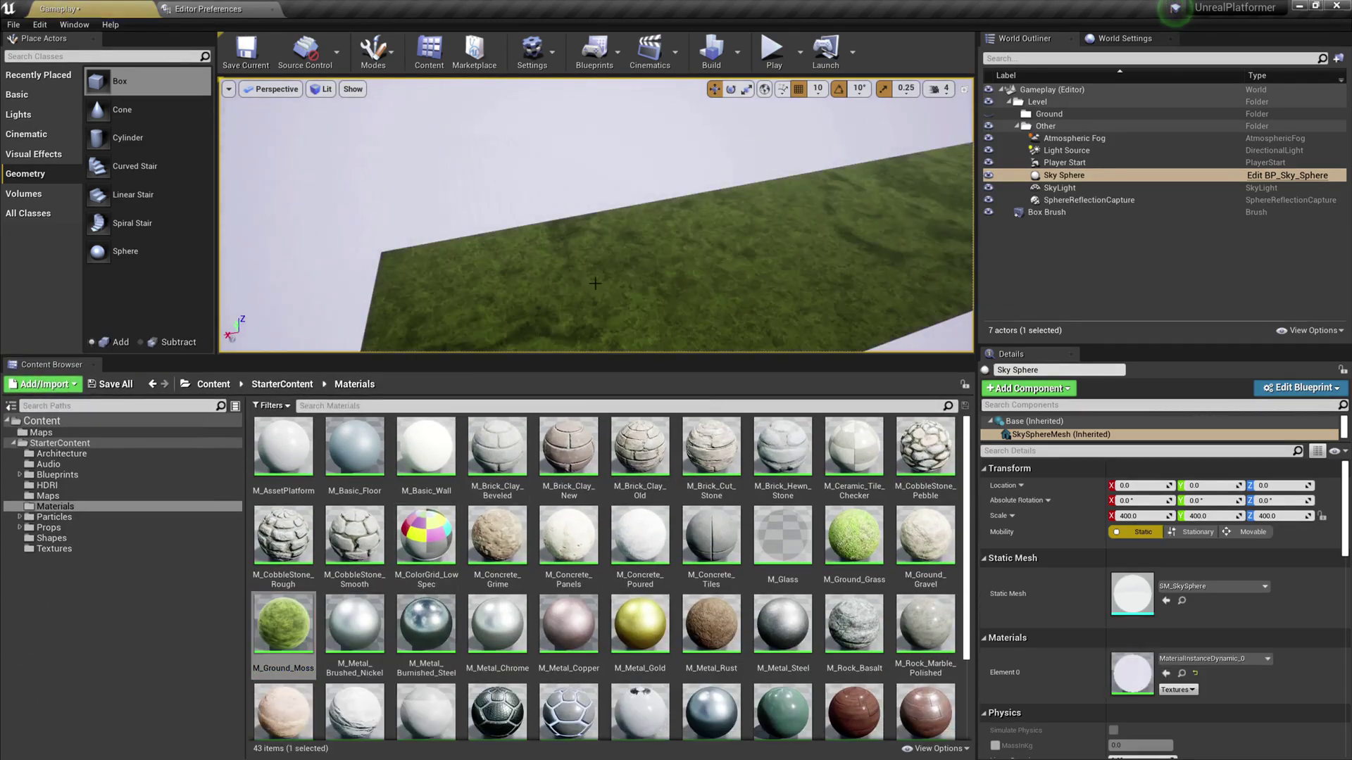
Return the editor window to full screen and reduce the asset browser's height to enlarge the viewport
left_click_drag(626, 9, 617, 86)
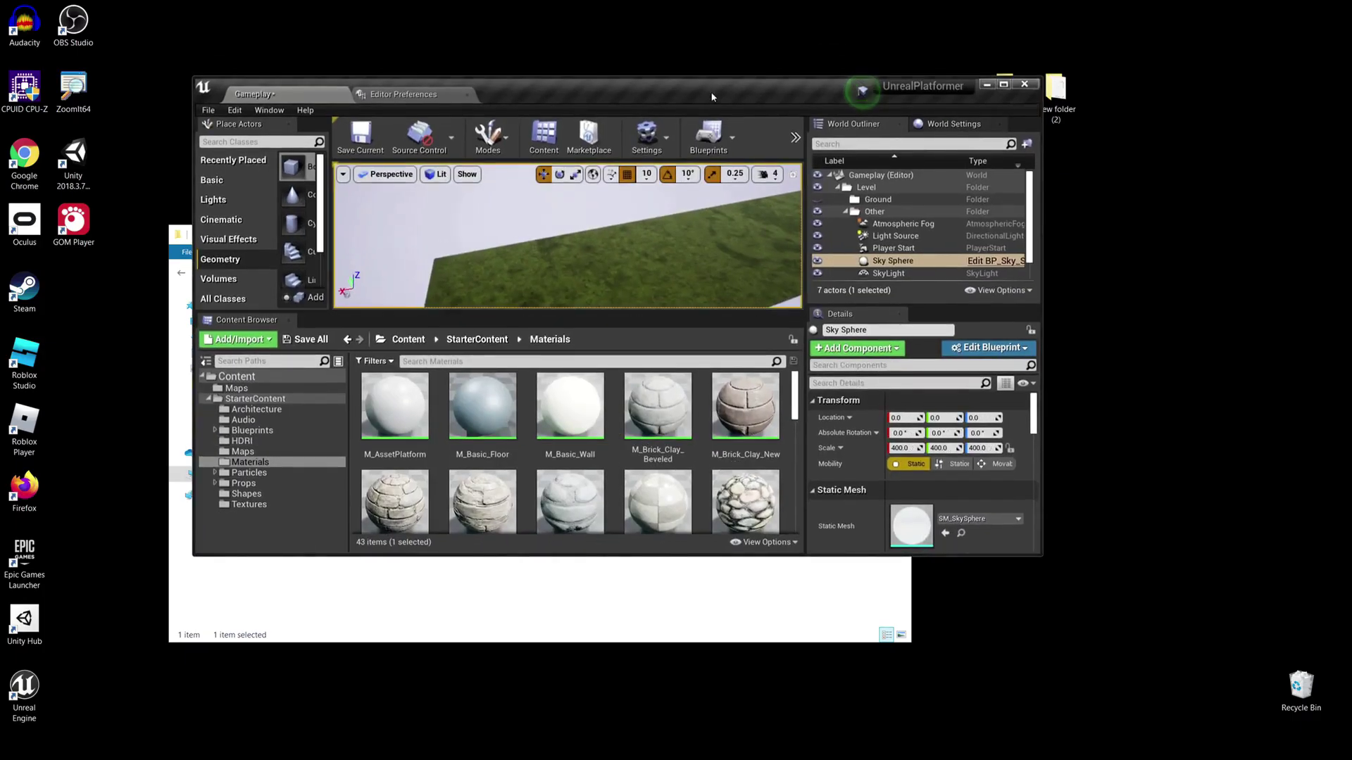
left_click(1004, 84)
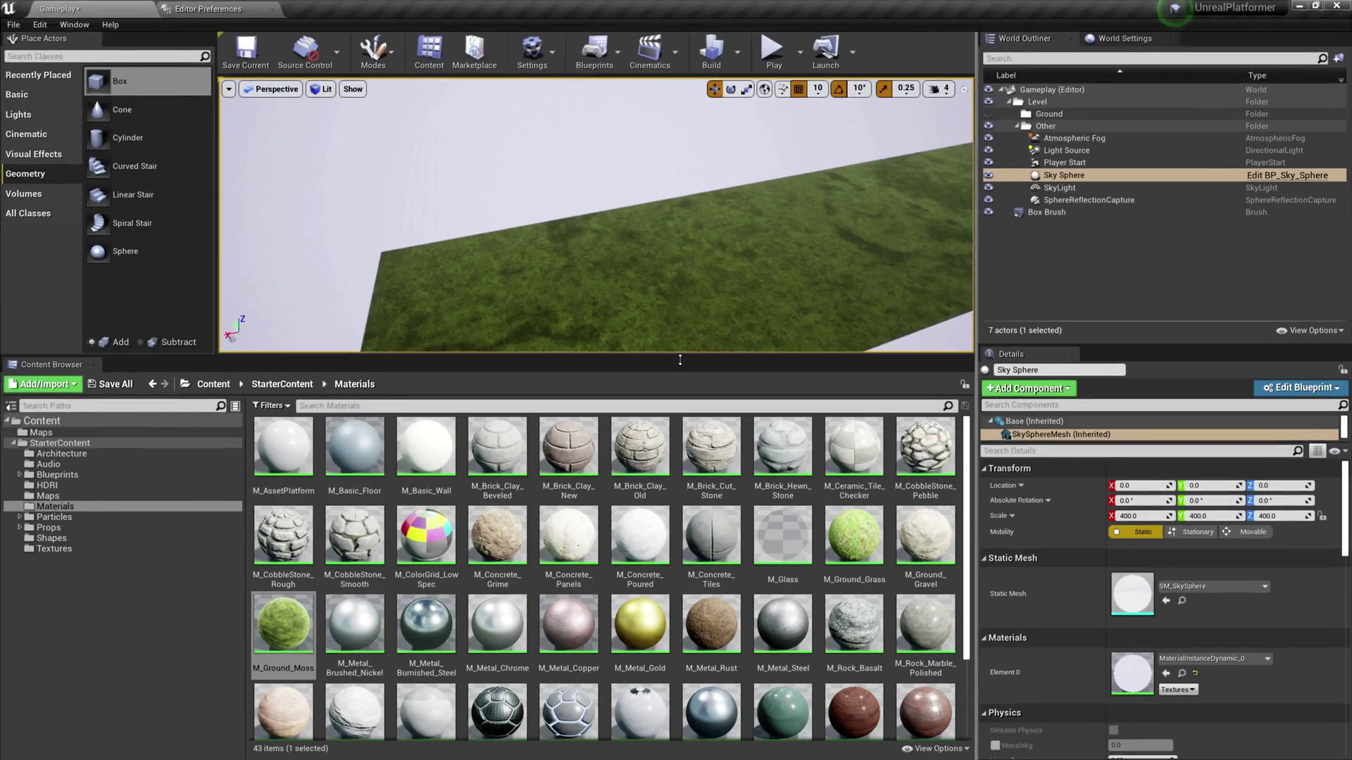
left_click_drag(675, 355, 676, 489)
right_click_drag(610, 329, 437, 374)
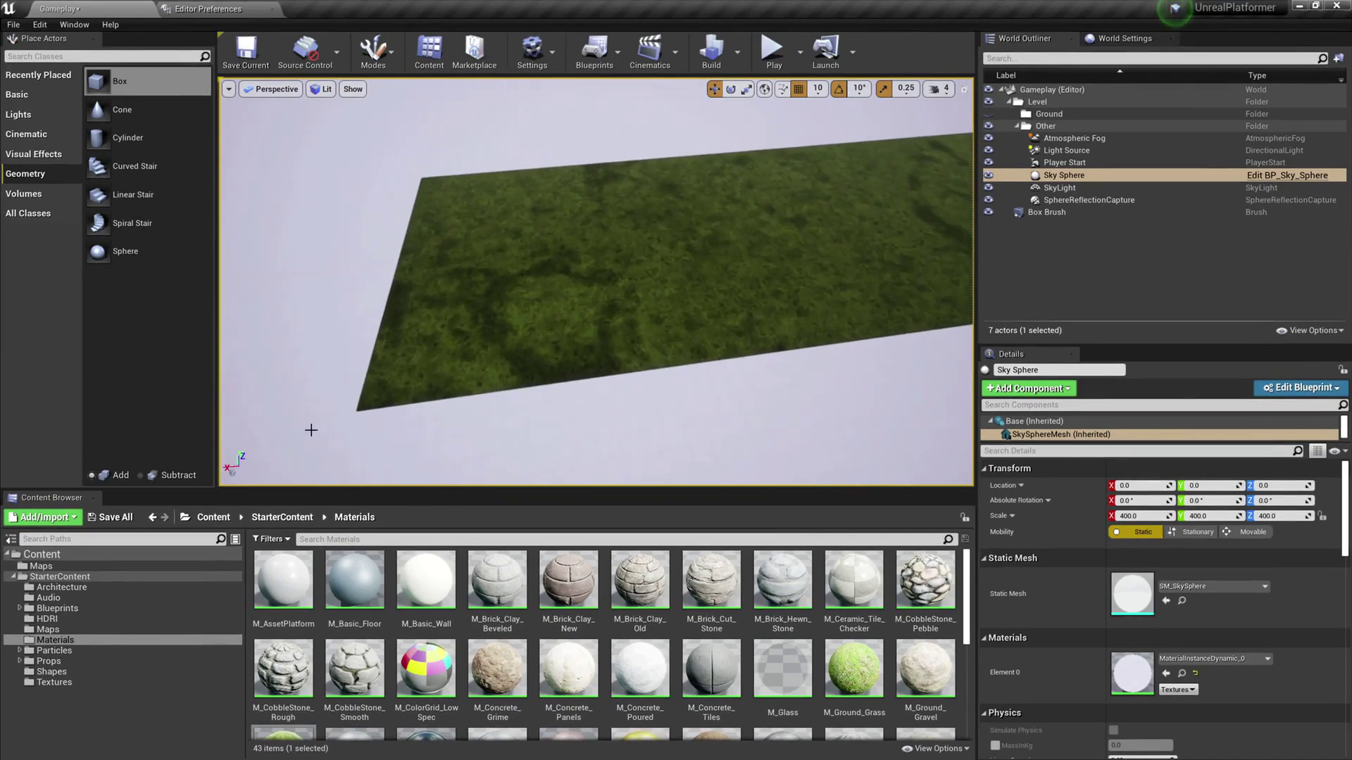
Browse from Content back to the StarterContent Materials folder and try M_Brick_Cut_Stone on the ground surface
left_click(42, 555)
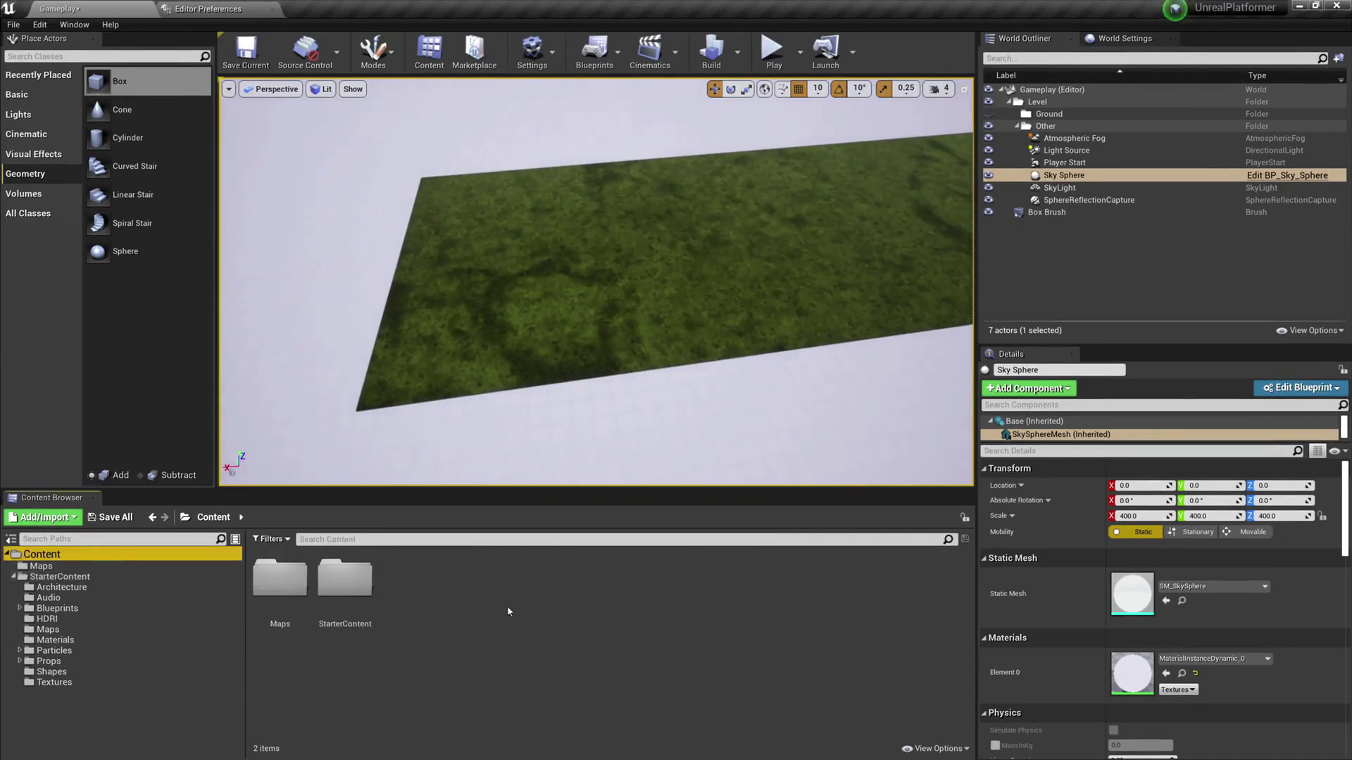
double_click(345, 581)
double_click(618, 576)
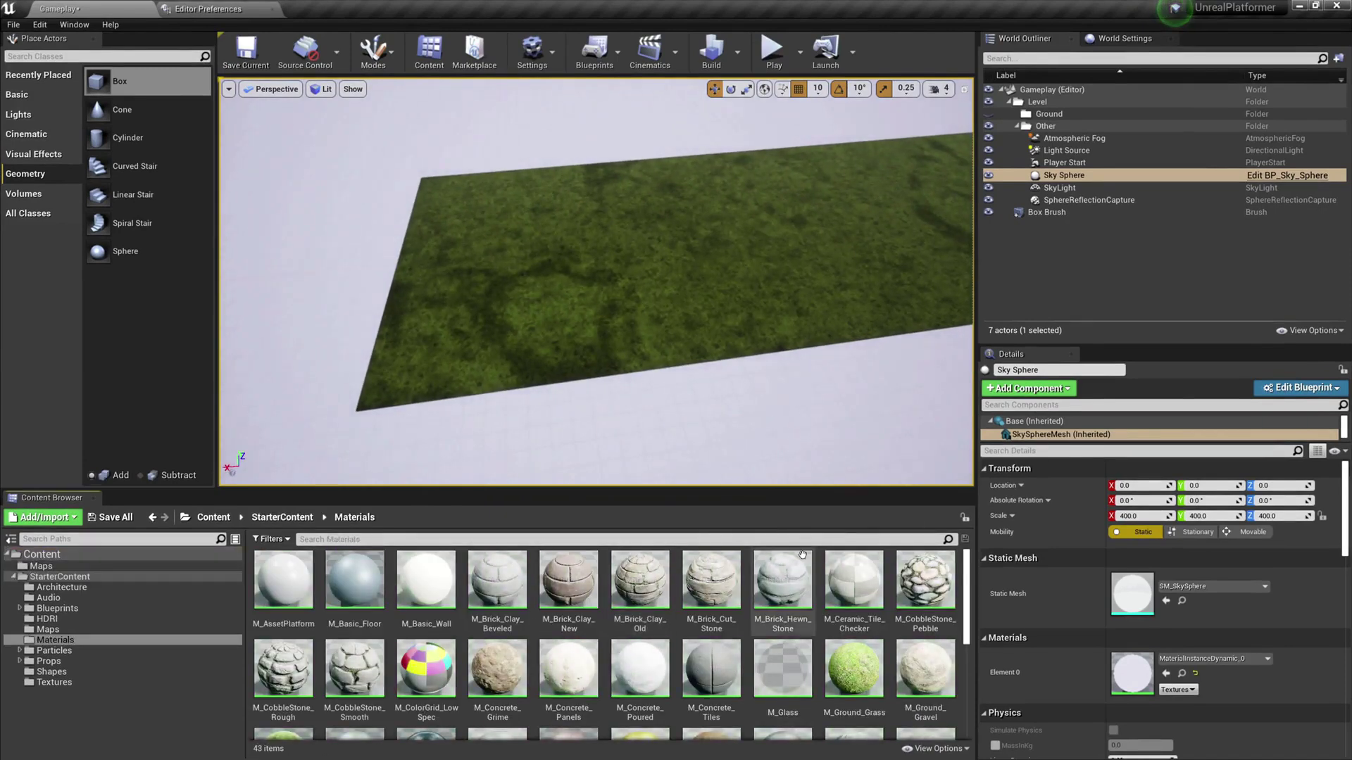
left_click_drag(711, 584, 632, 315)
right_click_drag(632, 315, 595, 310)
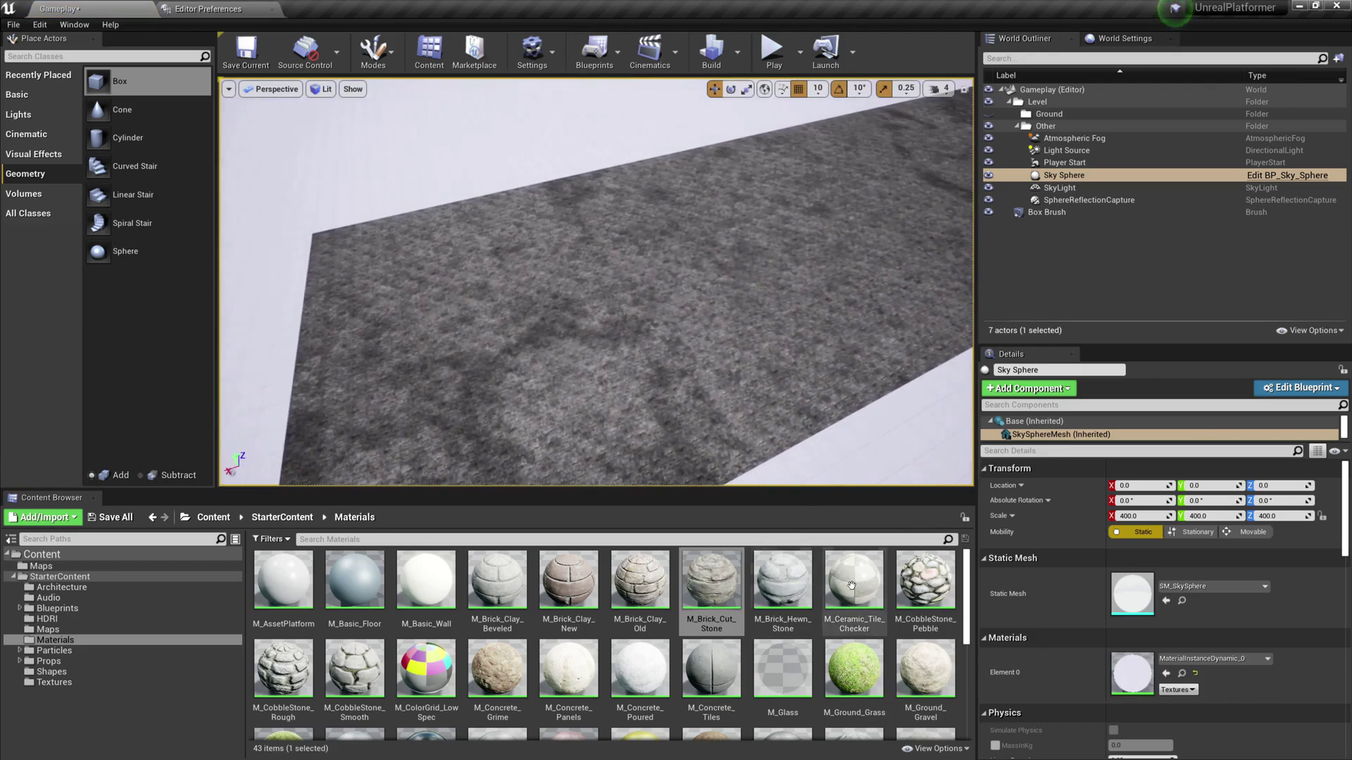
Try the M_CobbleStone_Pebble, M_Ground_Grass and M_Glass materials in turn on the ground surface
left_click_drag(925, 581, 578, 338)
mouse_move(578, 331)
right_mouse_down()
mouse_move(563, 324)
mouse_move(711, 317)
mouse_move(585, 310)
mouse_move(606, 296)
mouse_move(591, 338)
right_mouse_up()
left_click_drag(854, 669, 689, 306)
right_click_drag(689, 306, 665, 324)
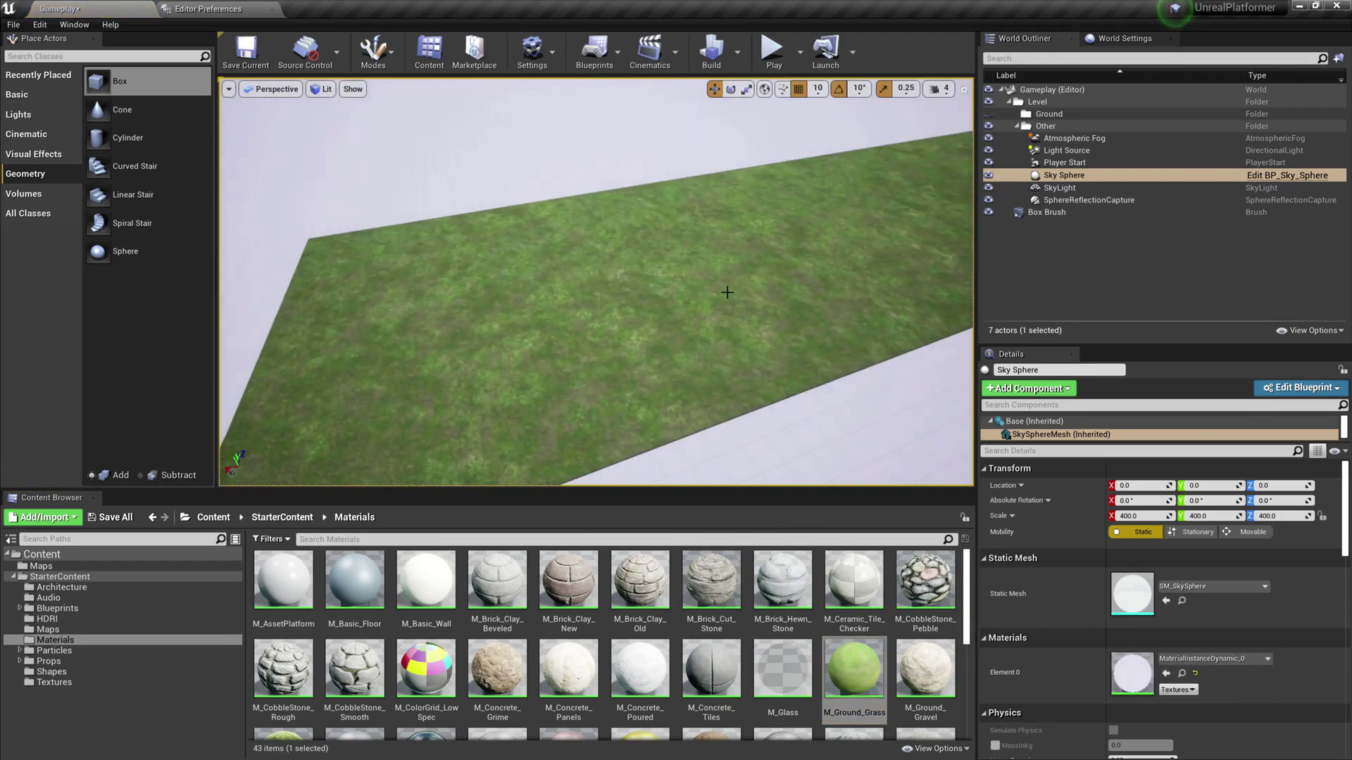
left_click_drag(783, 669, 664, 326)
mouse_move(664, 326)
right_mouse_down()
mouse_move(817, 313)
mouse_move(676, 335)
right_mouse_up()
Apply M_Ground_Moss to the ground surface and save the level
scroll(352, 620, "down", 1)
left_click_drag(269, 706, 616, 254)
mouse_move(616, 253)
right_mouse_down()
mouse_move(623, 267)
mouse_move(775, 260)
right_mouse_up()
key("ctrl+s")
Rename the Box Brush as Ground and move it into the Ground folder
left_click(1082, 240)
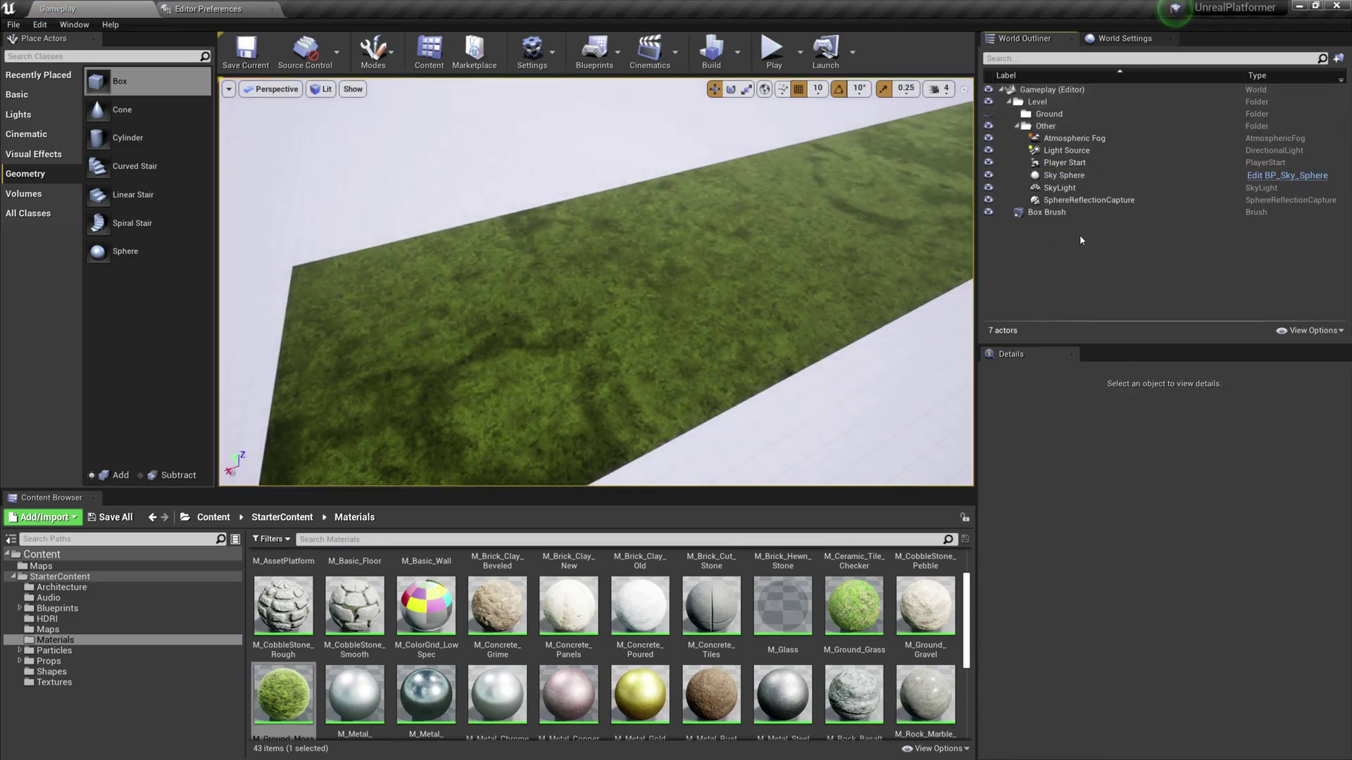
left_click(1045, 212)
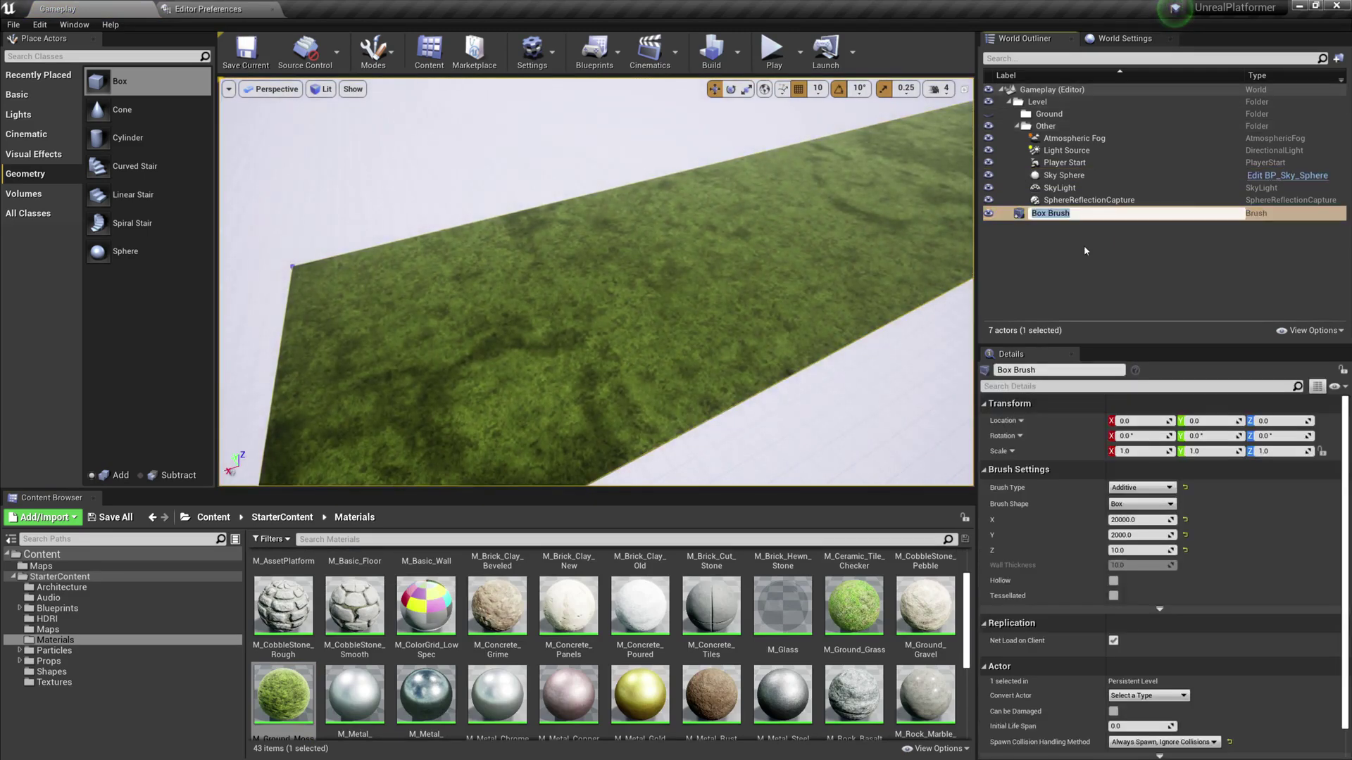
type("Ground")
key("Return")
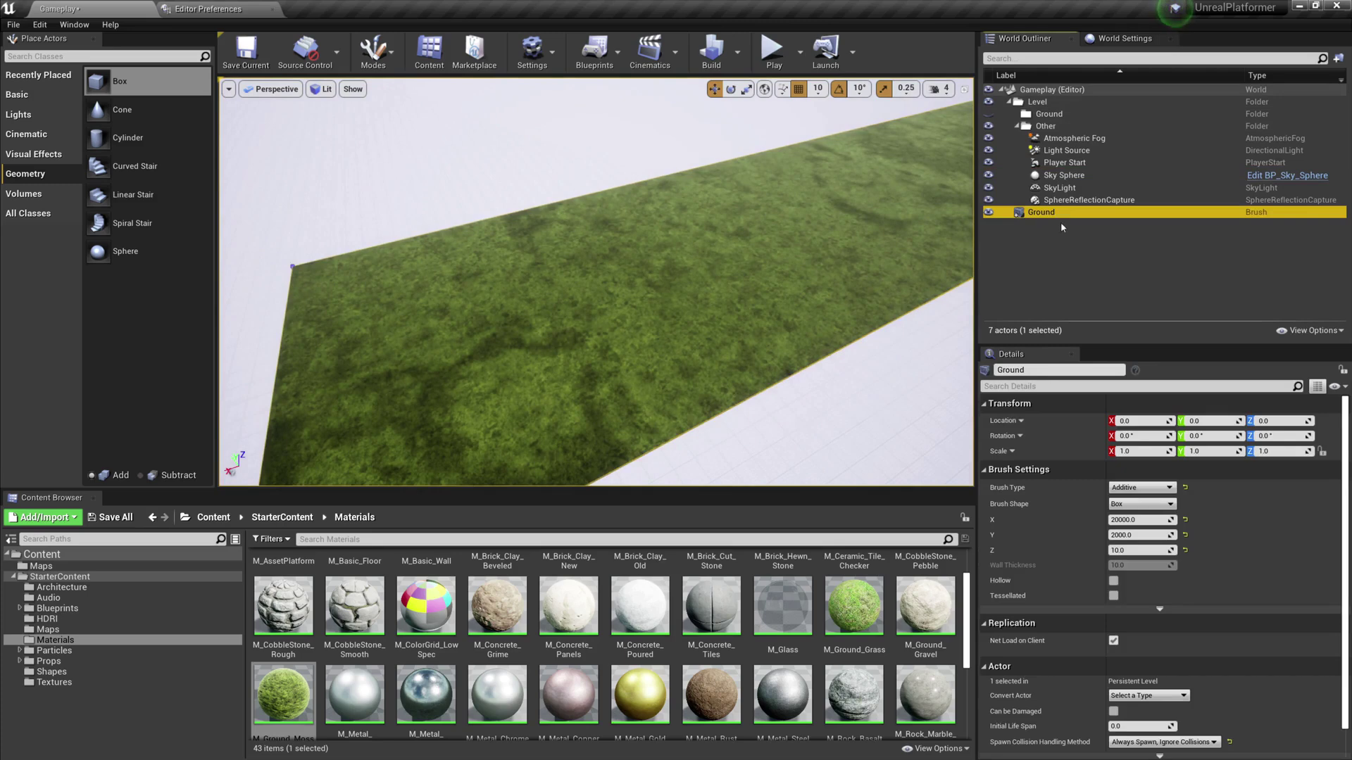
left_click_drag(1032, 124, 1033, 117)
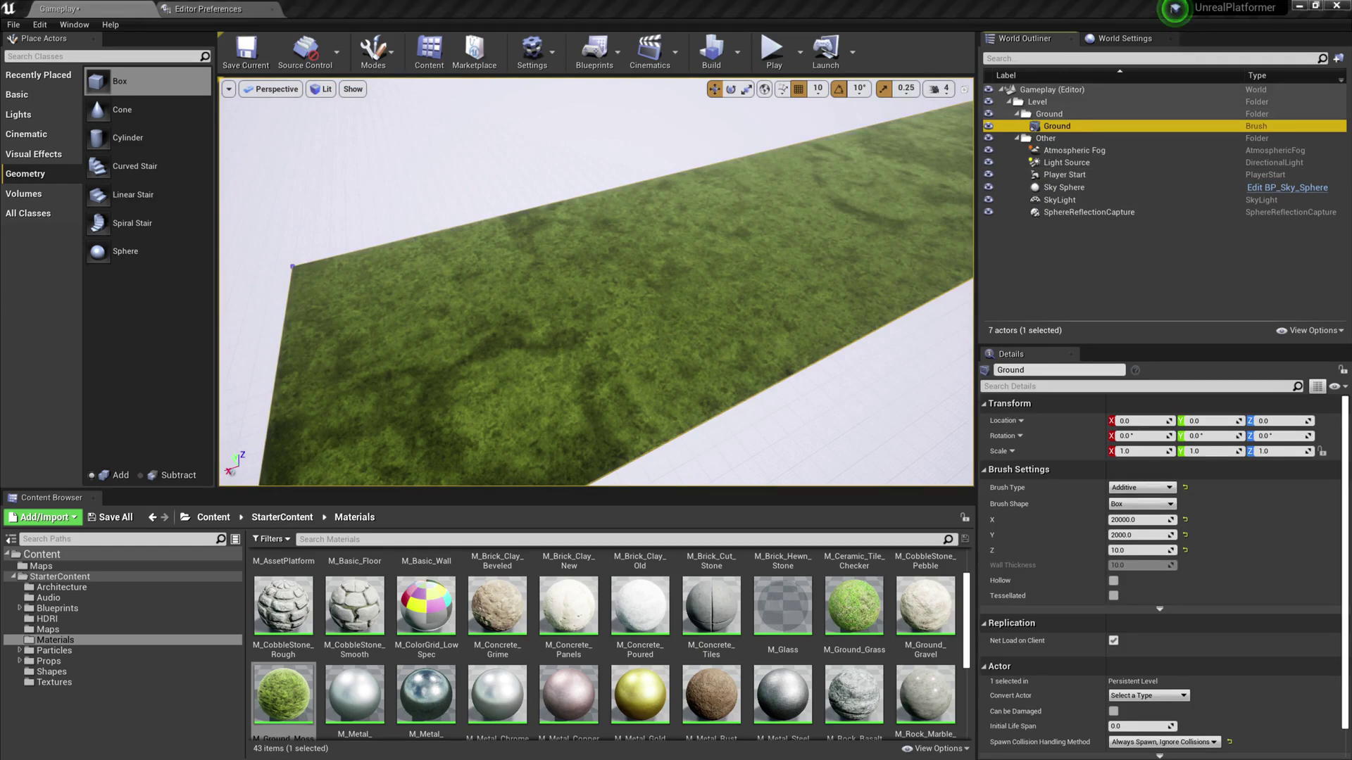
right_click_drag(626, 260, 602, 278)
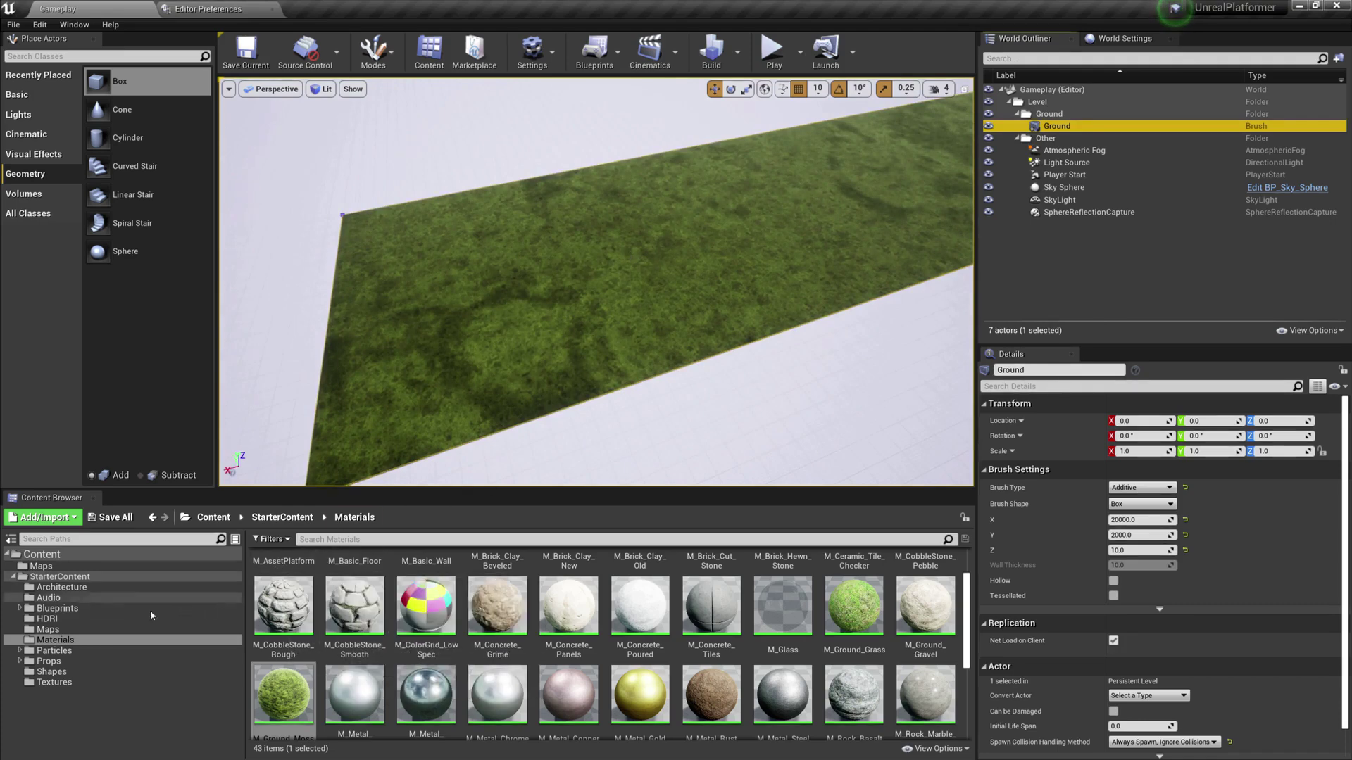
Place a new additive box brush on the ground near one end of the level
left_click(68, 629)
left_click_drag(117, 96, 491, 341)
mouse_move(491, 341)
right_mouse_down()
mouse_move(423, 366)
mouse_move(451, 352)
mouse_move(412, 338)
mouse_move(461, 342)
right_mouse_up()
key("w")
key("d")
key("w")
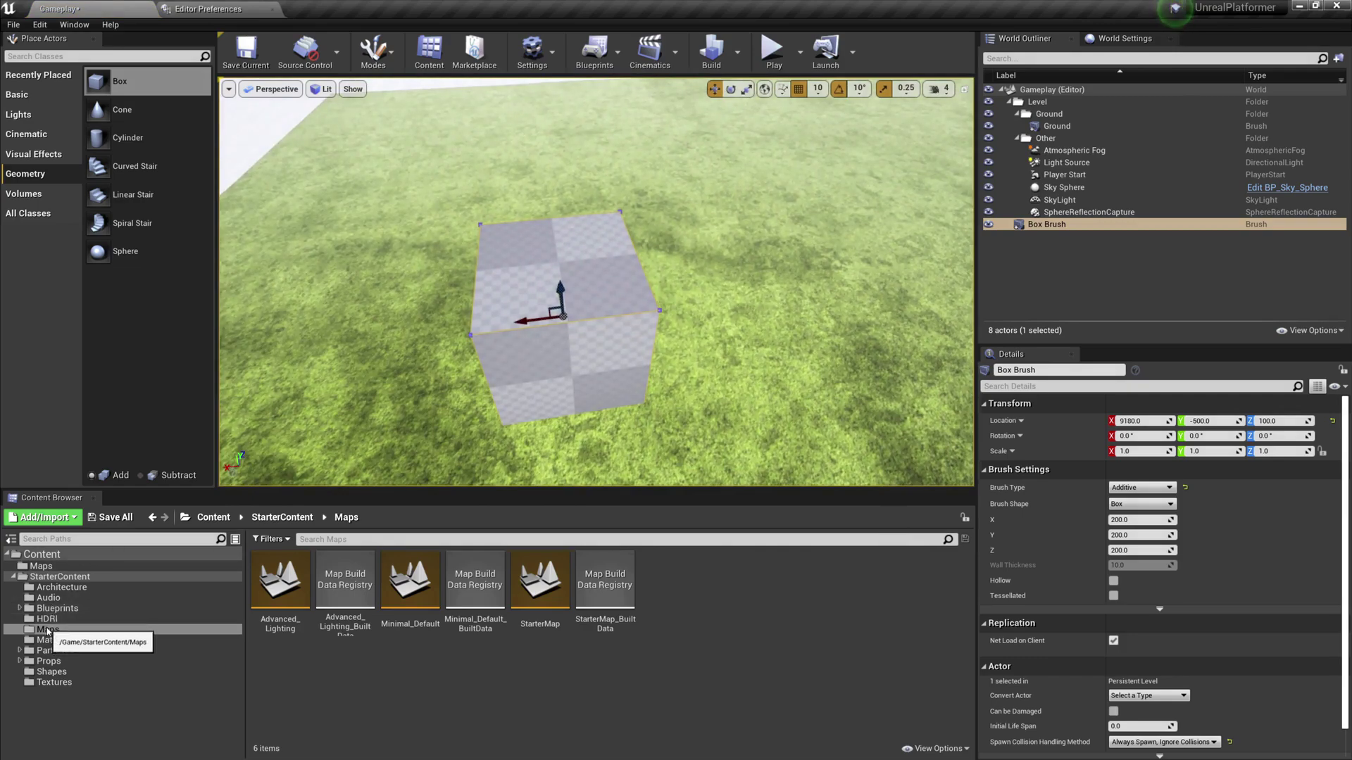
Apply M_Brick_Clay_New from the StarterContent Materials folder to the new box's top face
left_click(62, 579)
double_click(604, 577)
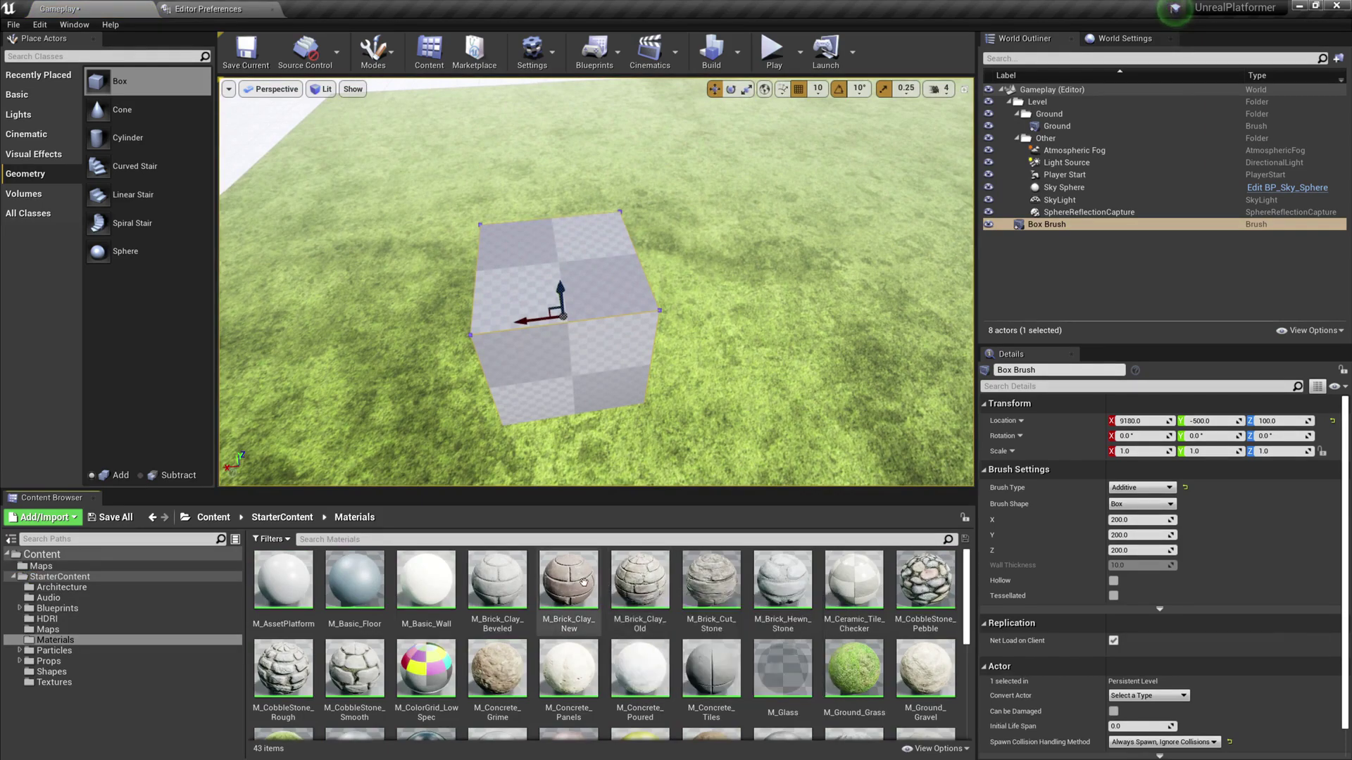
left_click_drag(569, 580, 573, 278)
right_click_drag(569, 355, 574, 343)
key("w")
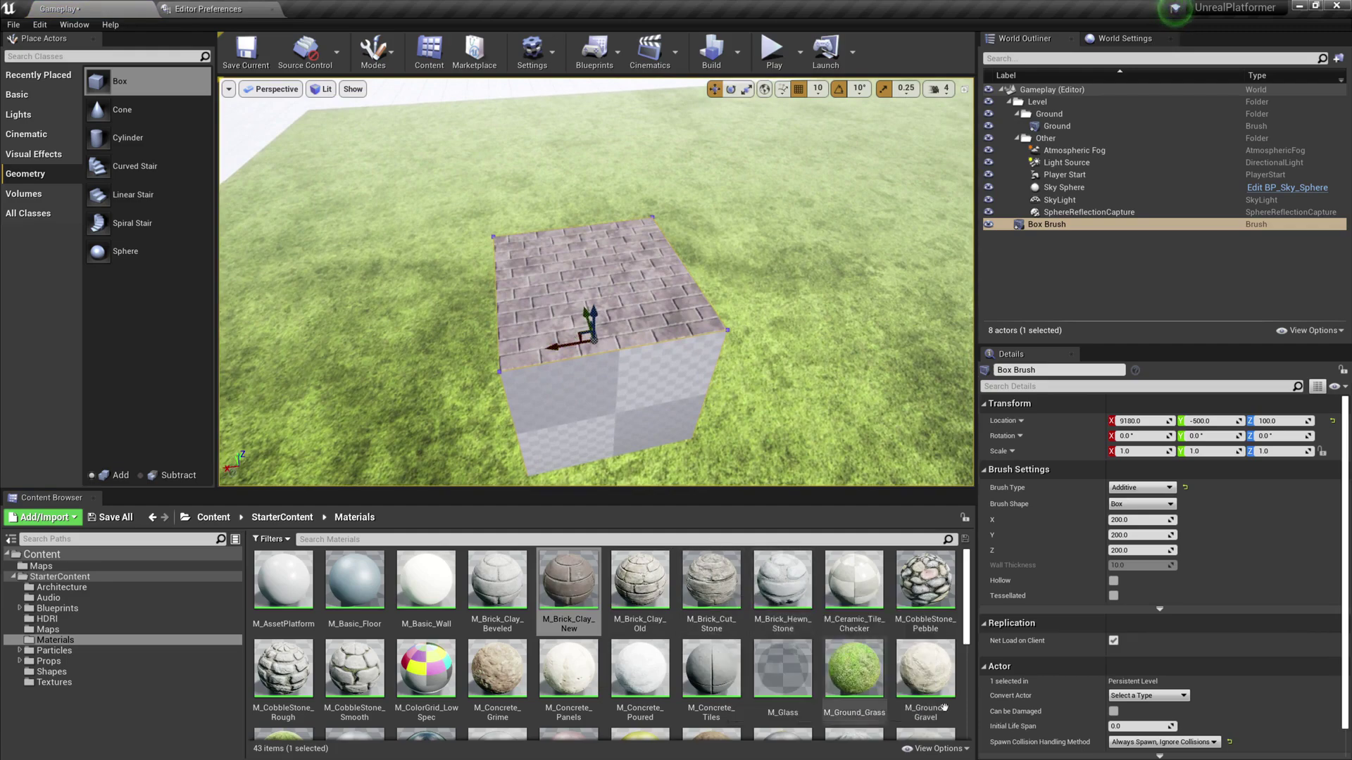
Apply M_Concrete_Grime to one side face of the new box
scroll(782, 592, "down", 1)
left_click(497, 652)
left_click_drag(545, 589, 665, 387)
right_click_drag(665, 386, 648, 293)
key("d")
key("a")
key("s")
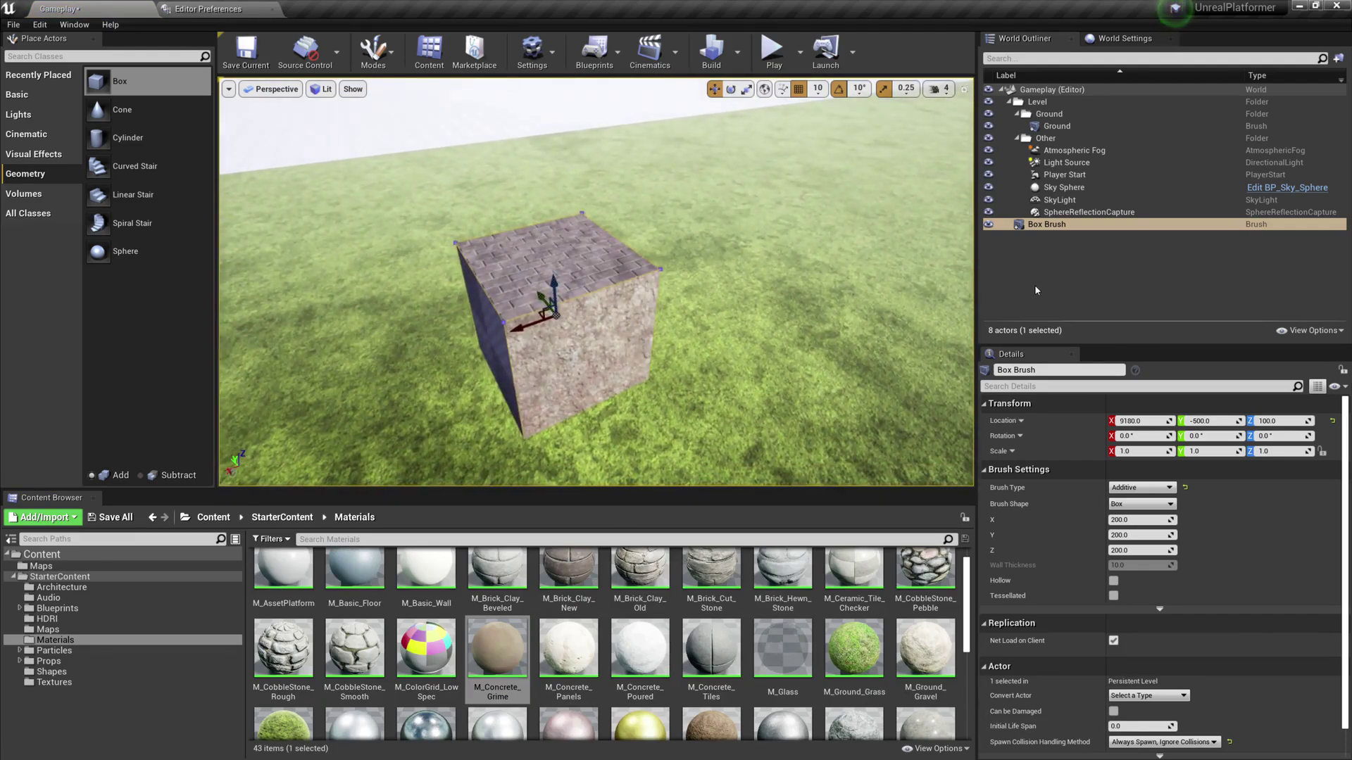
Delete the Box Brush with the two test materials from the level
left_click(1035, 248)
left_click(1023, 225)
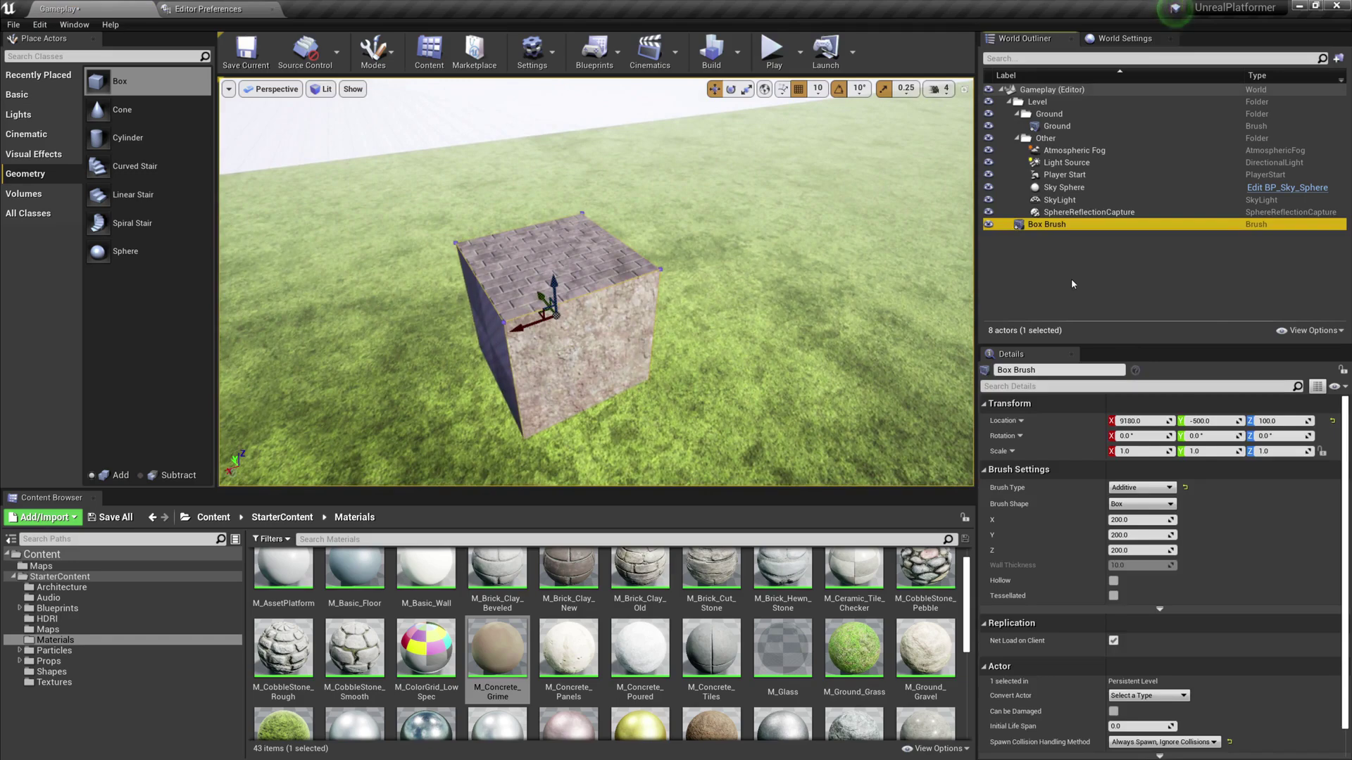
left_click(1043, 245)
left_click(1025, 226)
key("Delete")
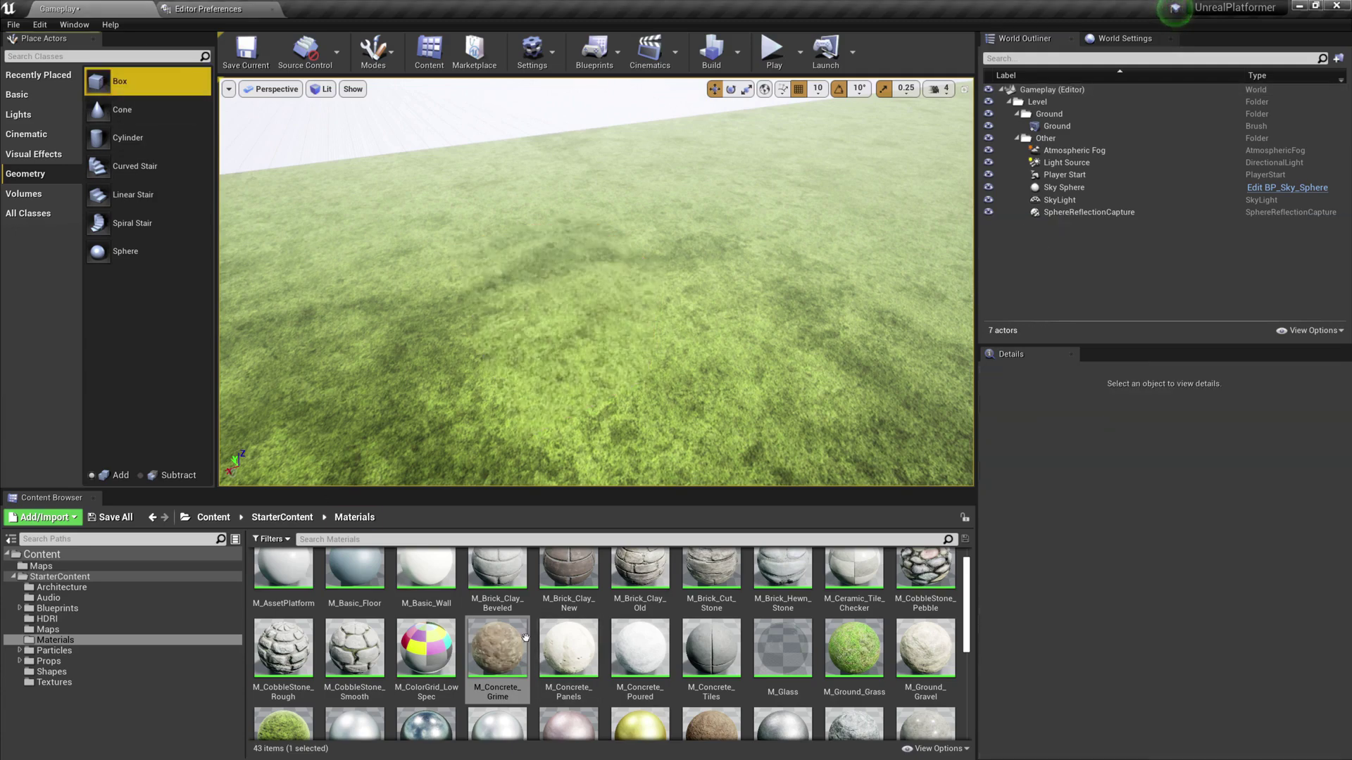
Place a box brush on the ground with M_Brick_Clay_Old preselected so that it covers all faces
scroll(525, 645, "up", 1)
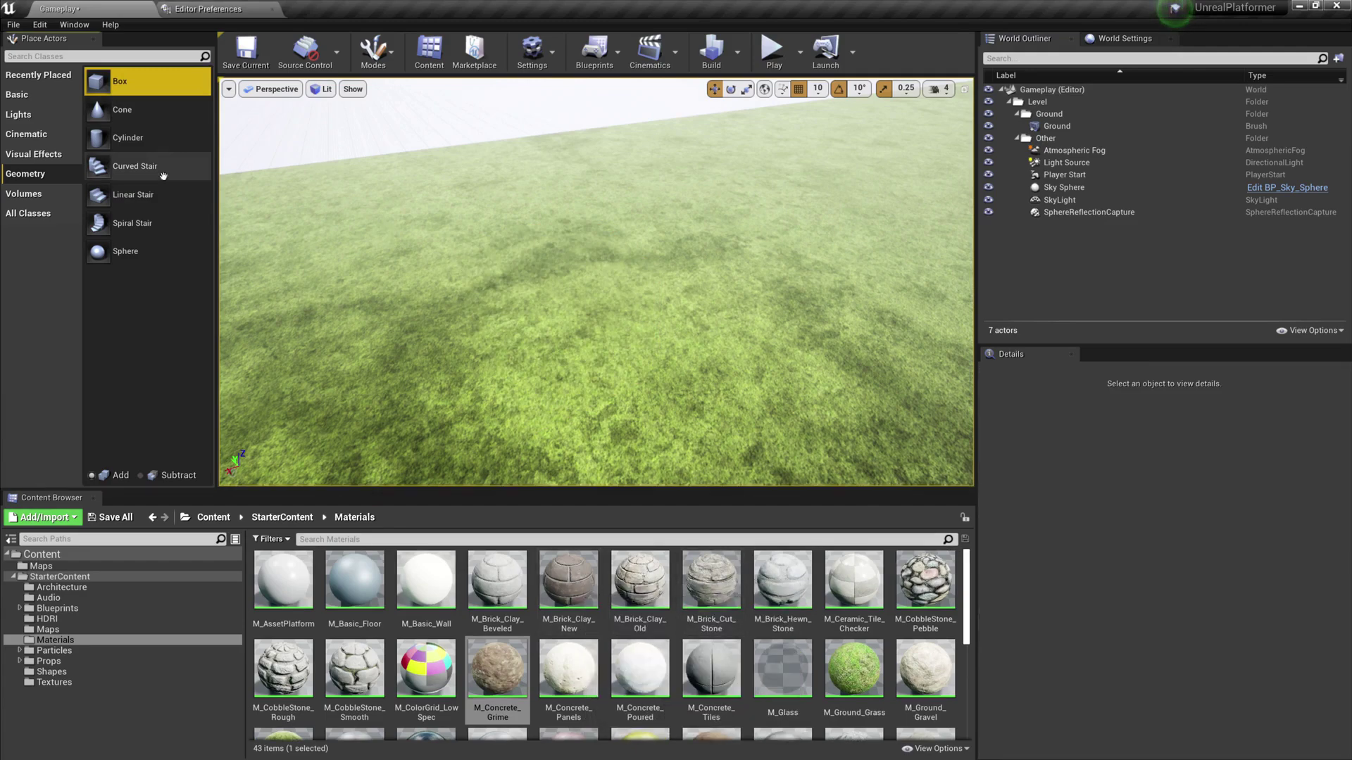
left_click(651, 606)
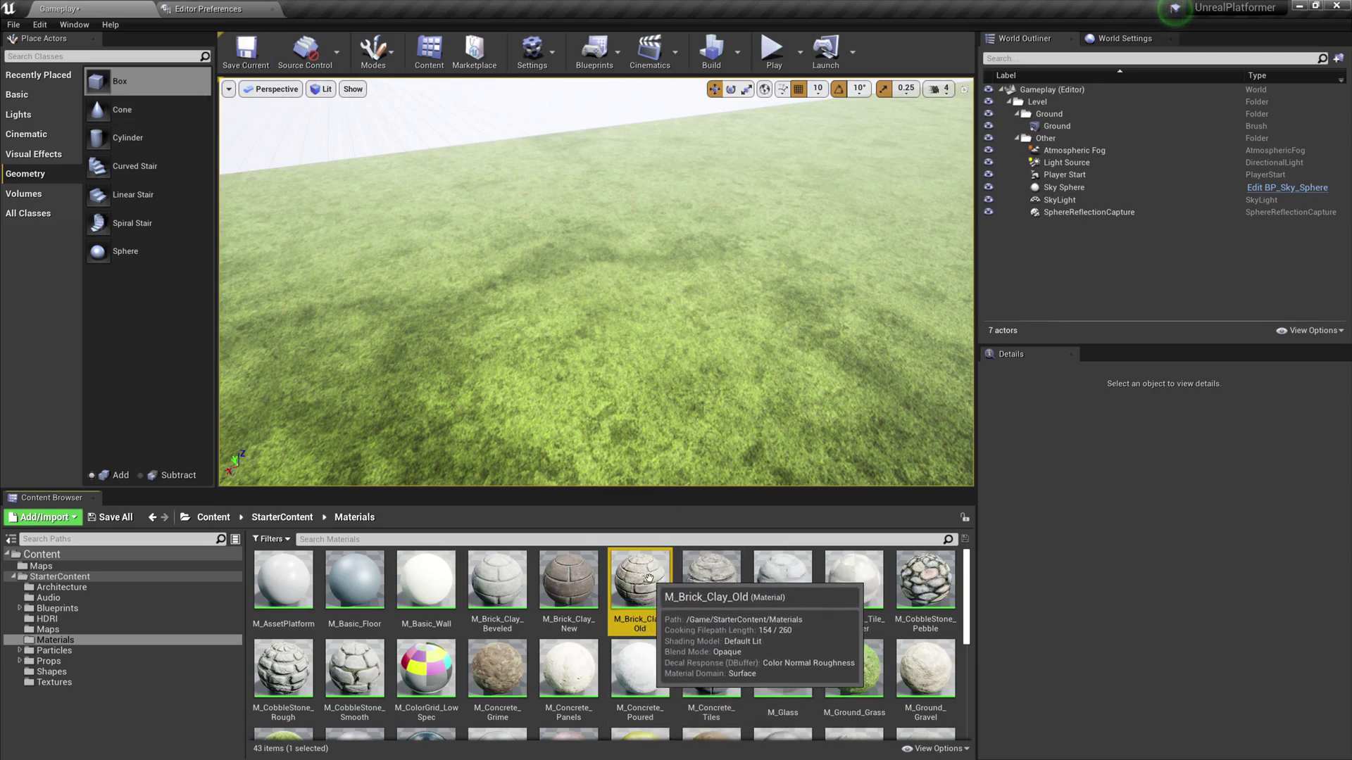
mouse_move(106, 81)
left_mouse_down()
mouse_move(266, 166)
mouse_move(521, 352)
mouse_move(351, 254)
mouse_move(120, 81)
left_mouse_up()
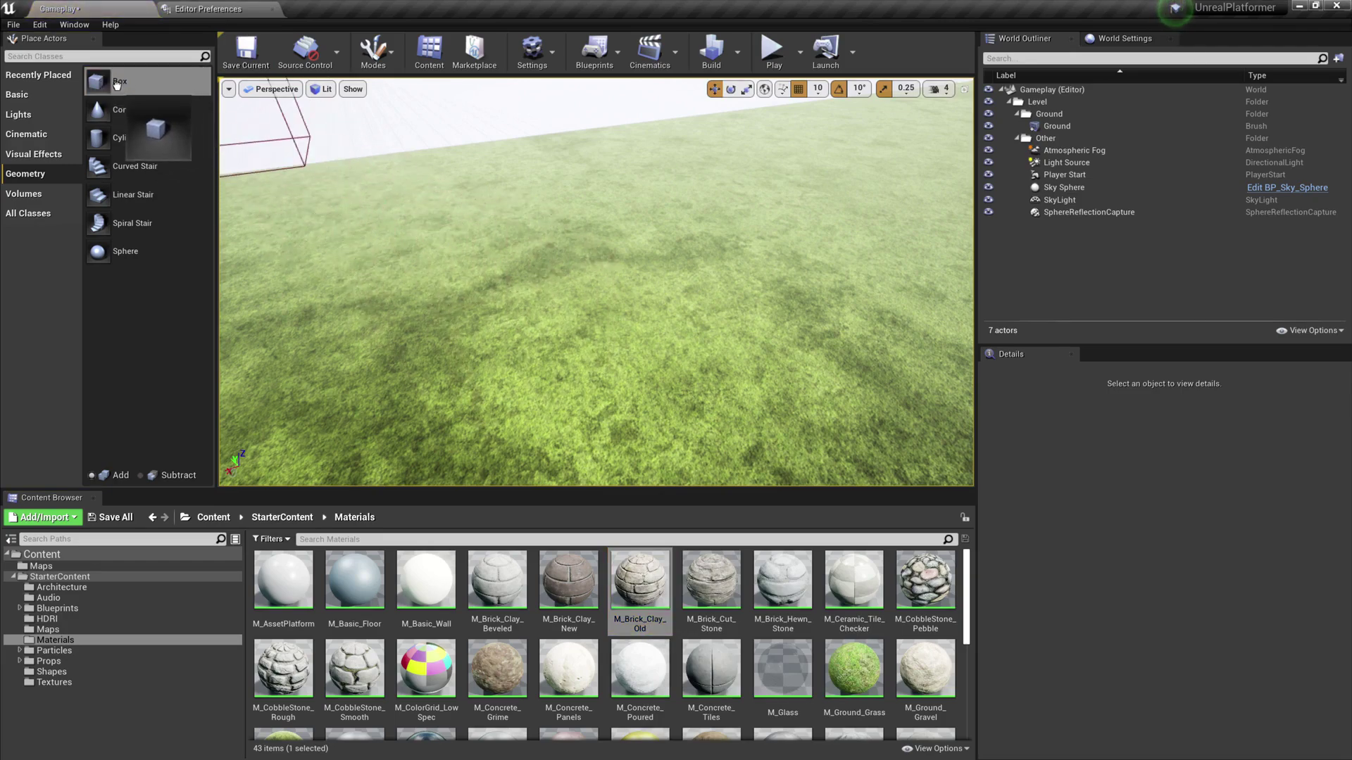
mouse_move(310, 182)
left_mouse_down()
mouse_move(591, 390)
mouse_move(601, 384)
left_mouse_up()
mouse_move(601, 383)
right_mouse_down()
mouse_move(493, 377)
mouse_move(817, 380)
mouse_move(887, 323)
right_mouse_up()
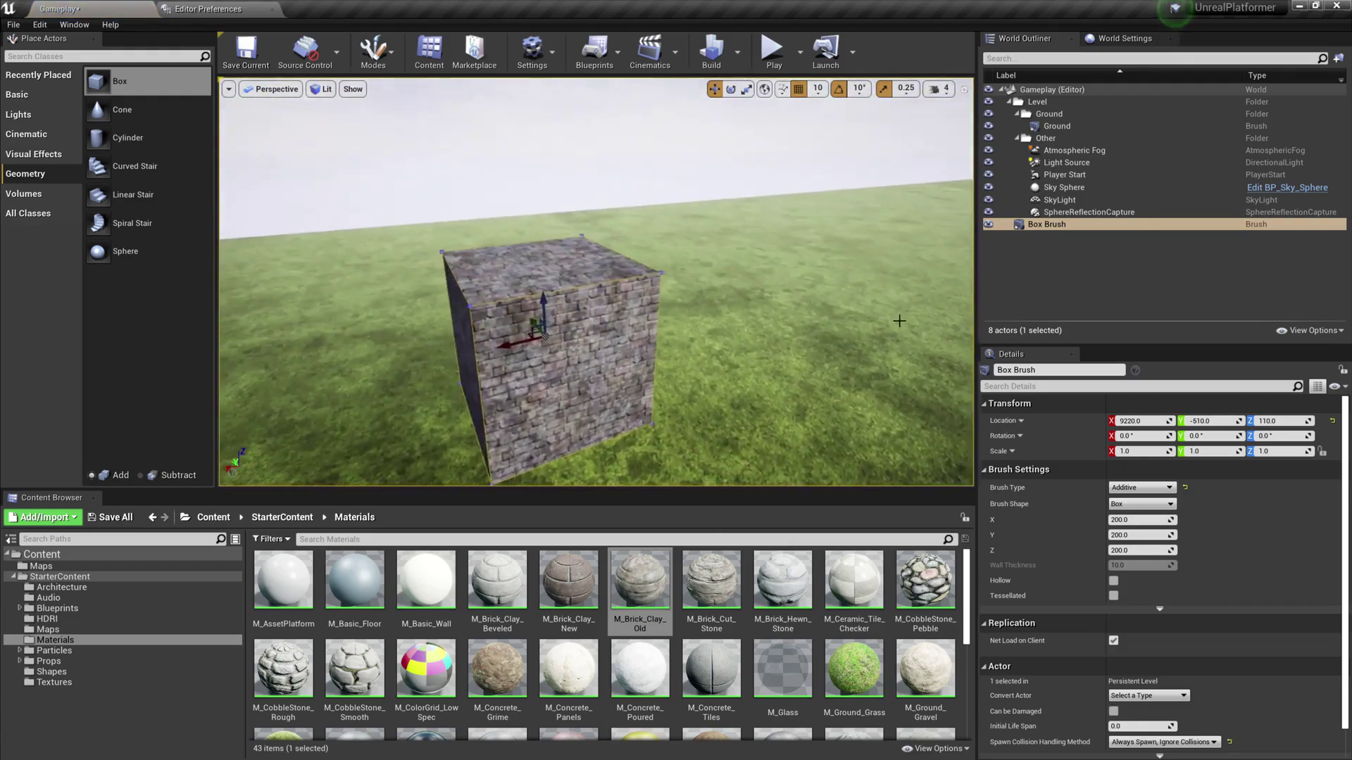
Delete the brick-covered Box Brush from the level
left_click(1122, 293)
left_click(1046, 224)
key("Delete")
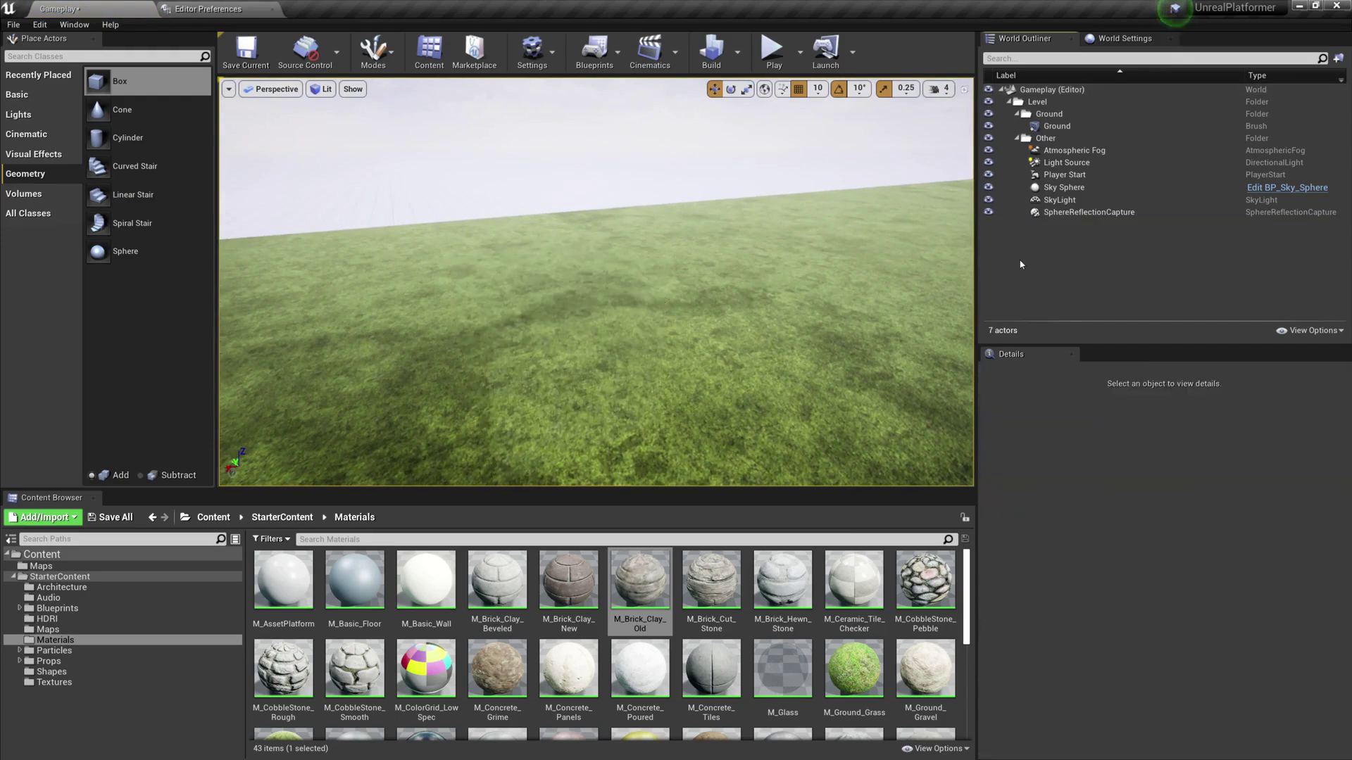
Open the StarterContent folder so no material is selected, and place a plain box brush on the ground
left_click(69, 577)
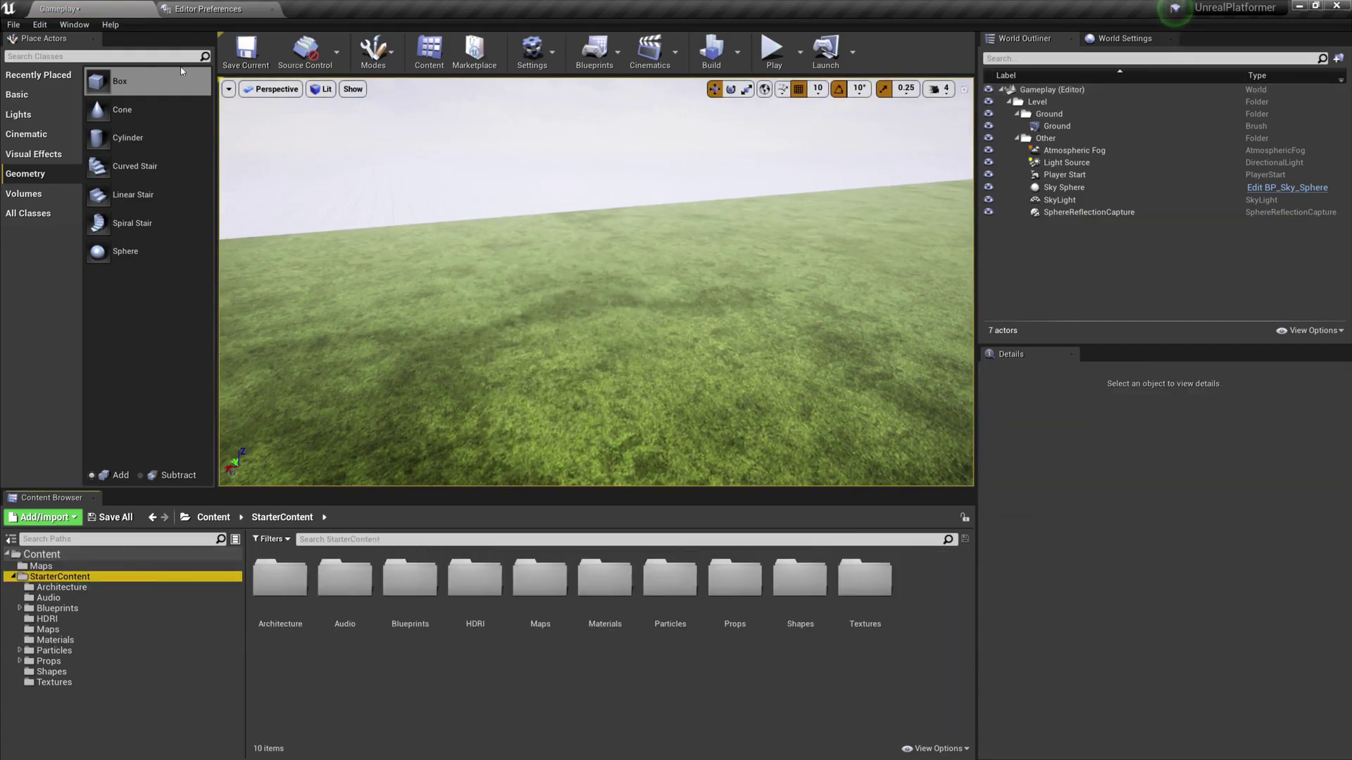
mouse_move(103, 85)
left_mouse_down()
mouse_move(537, 293)
mouse_move(555, 371)
mouse_move(549, 303)
left_mouse_up()
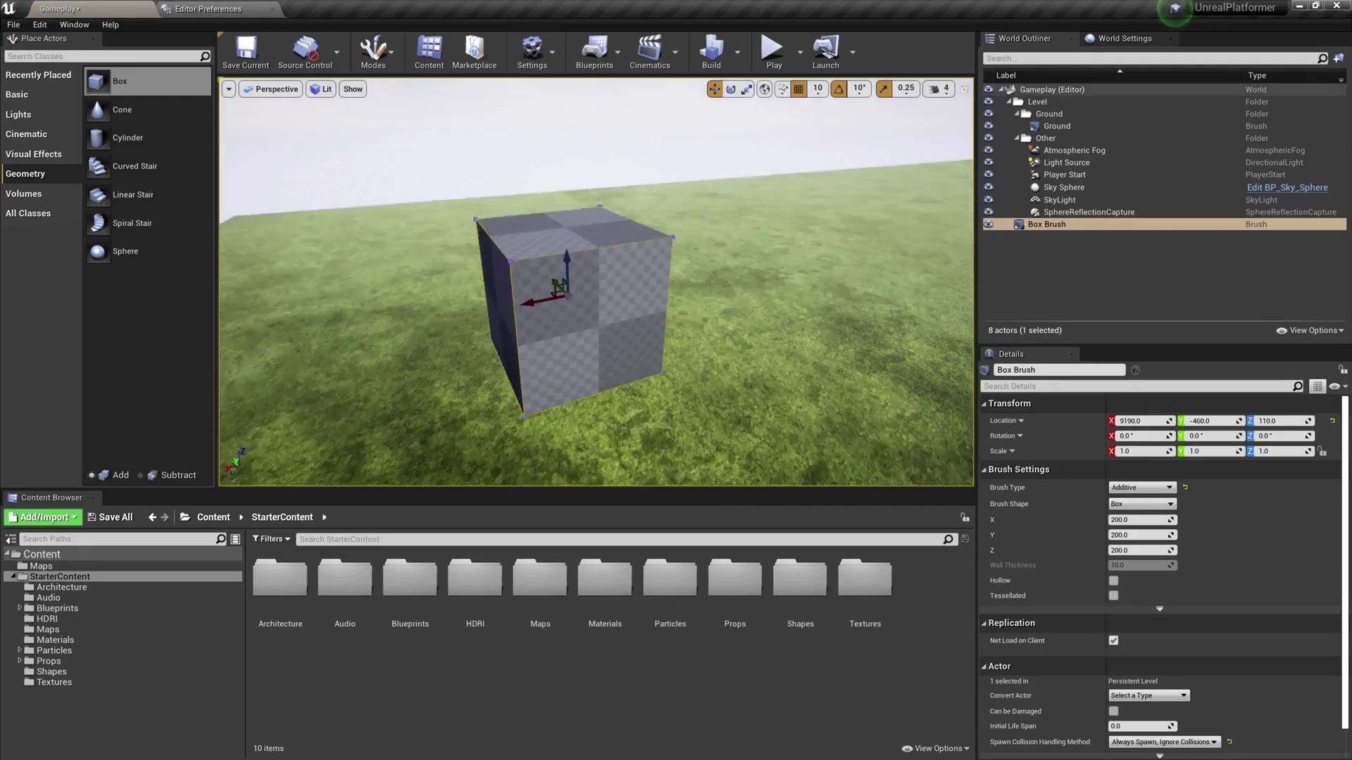
Select one face of the box brush, extend the selection to all adjacent surfaces, and open the Materials folder
mouse_move(549, 302)
right_mouse_down()
mouse_move(640, 324)
mouse_move(676, 359)
mouse_move(736, 283)
right_mouse_up()
left_click(621, 293)
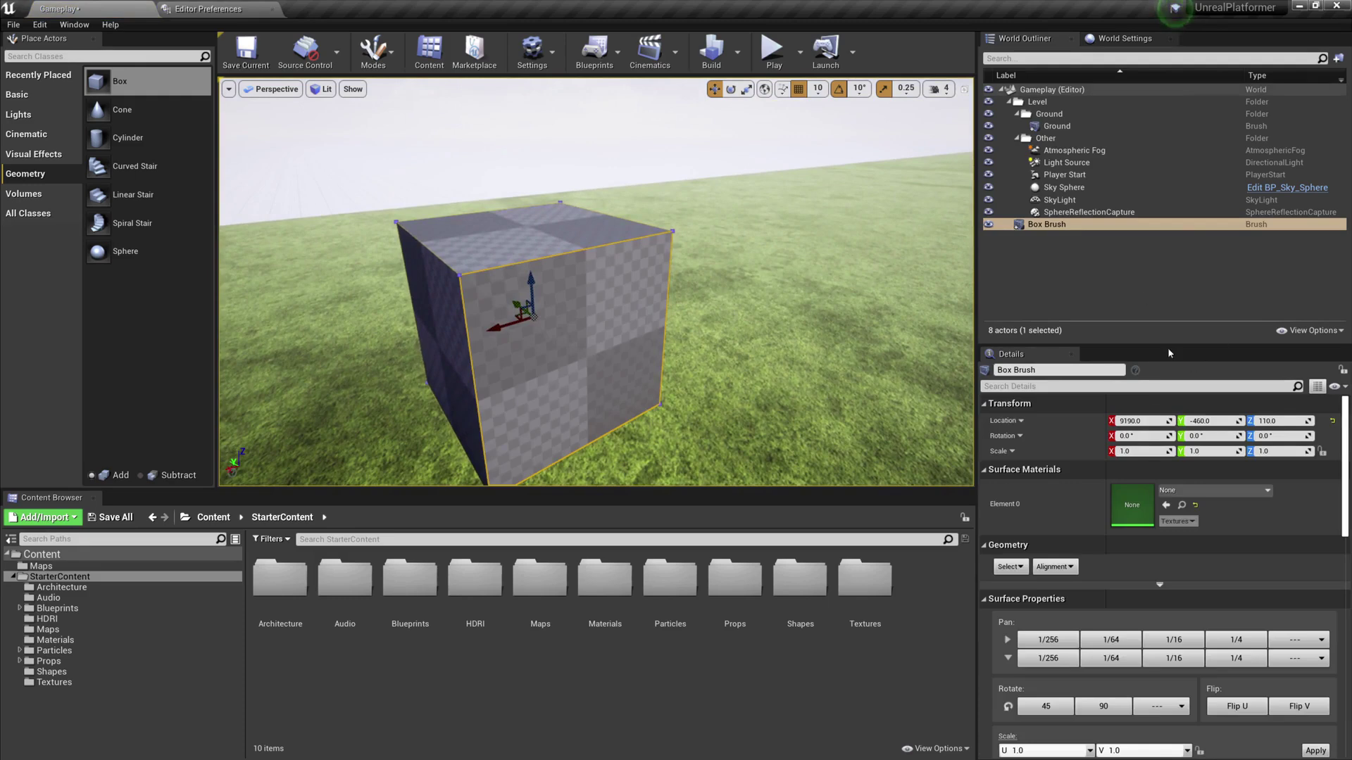
left_click_drag(1161, 344, 1037, 265)
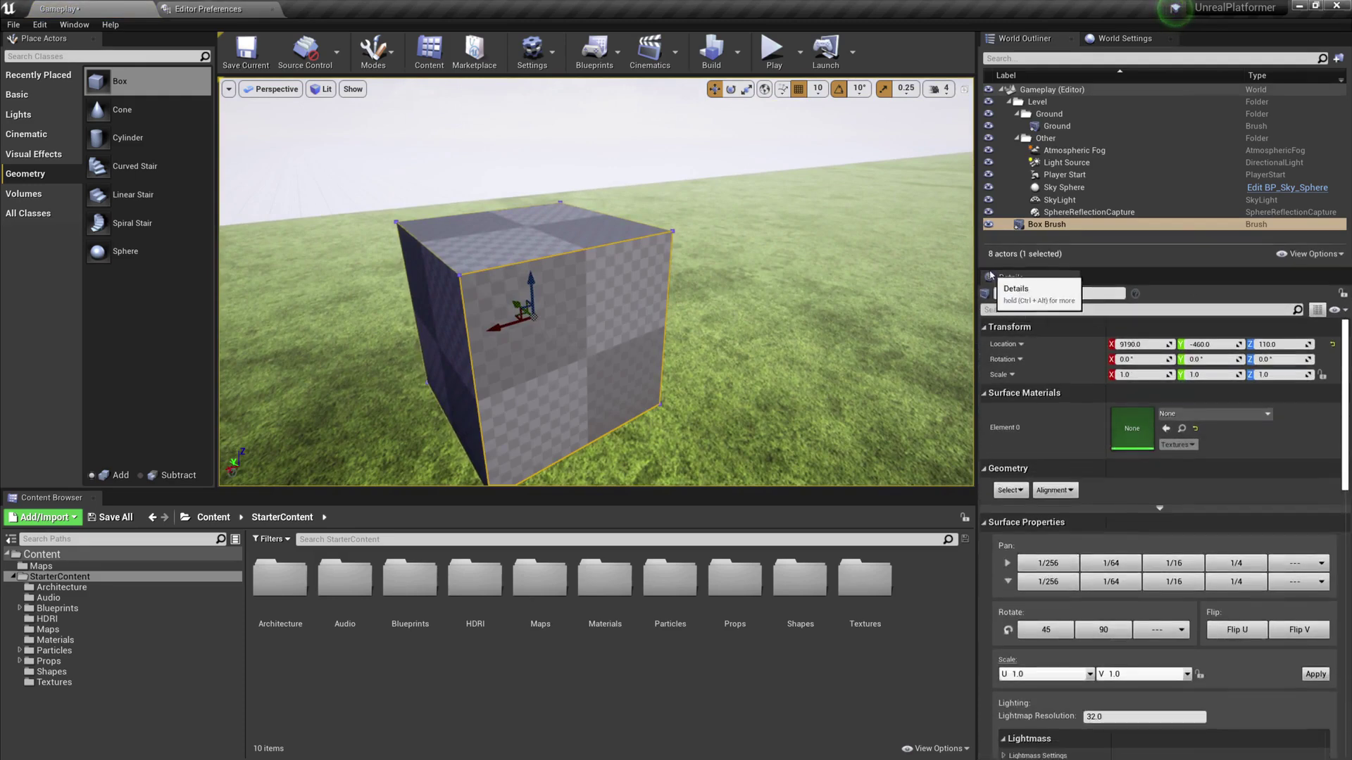
scroll(1056, 459, "down", 1)
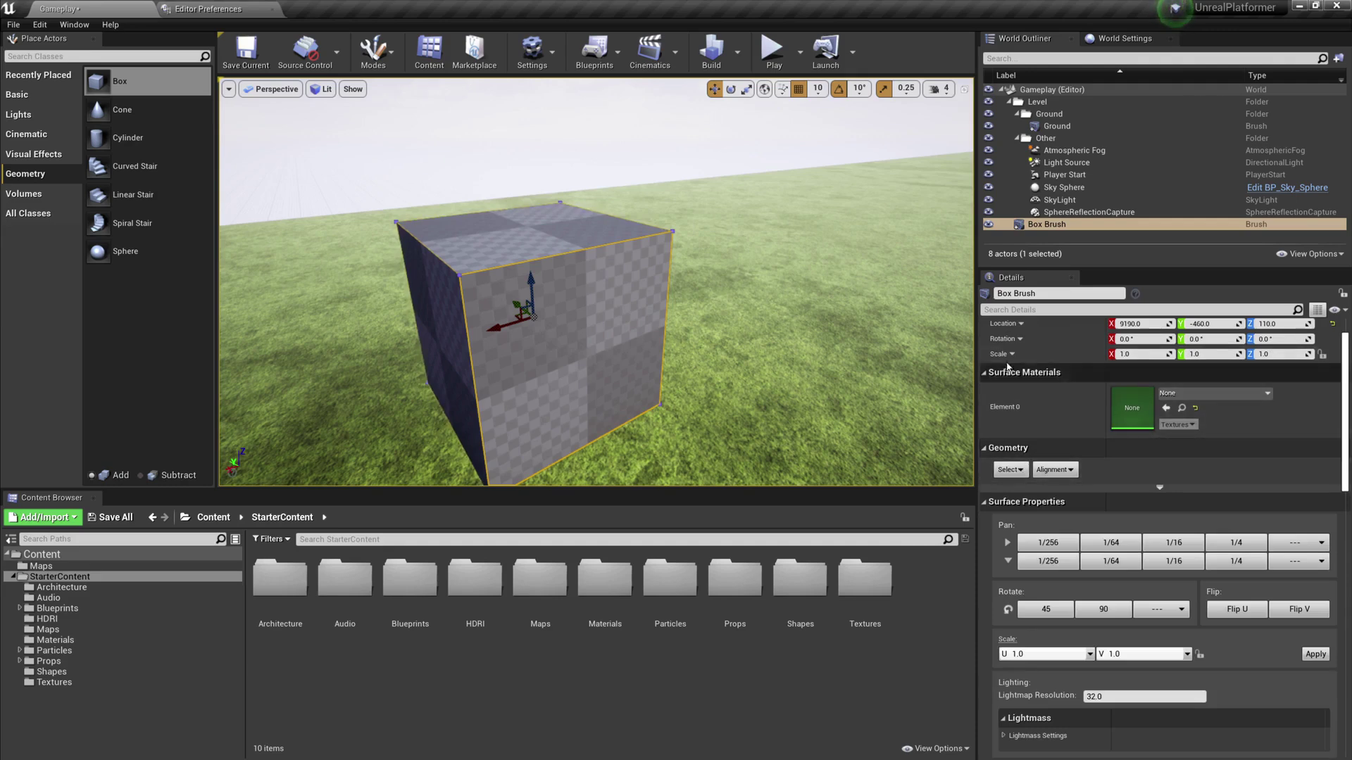
left_click(1017, 470)
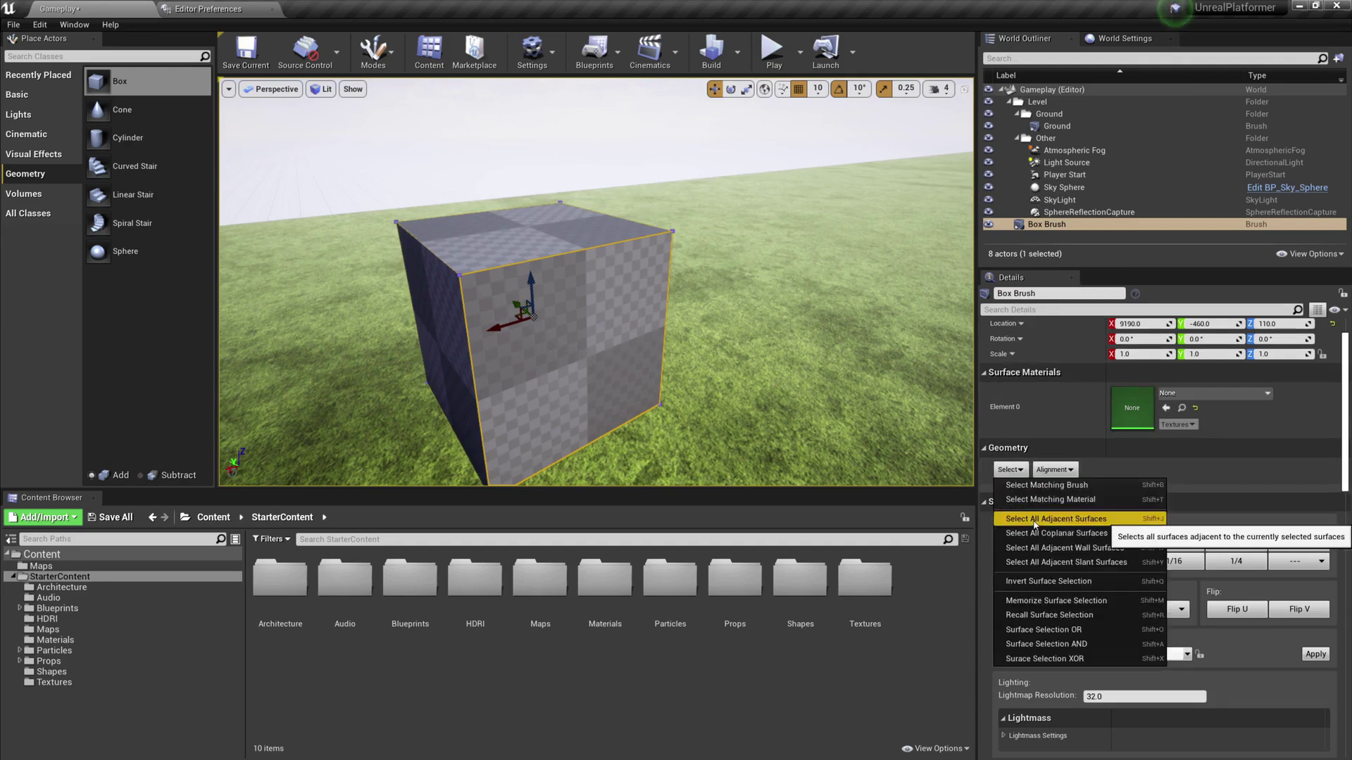
left_click(1116, 522)
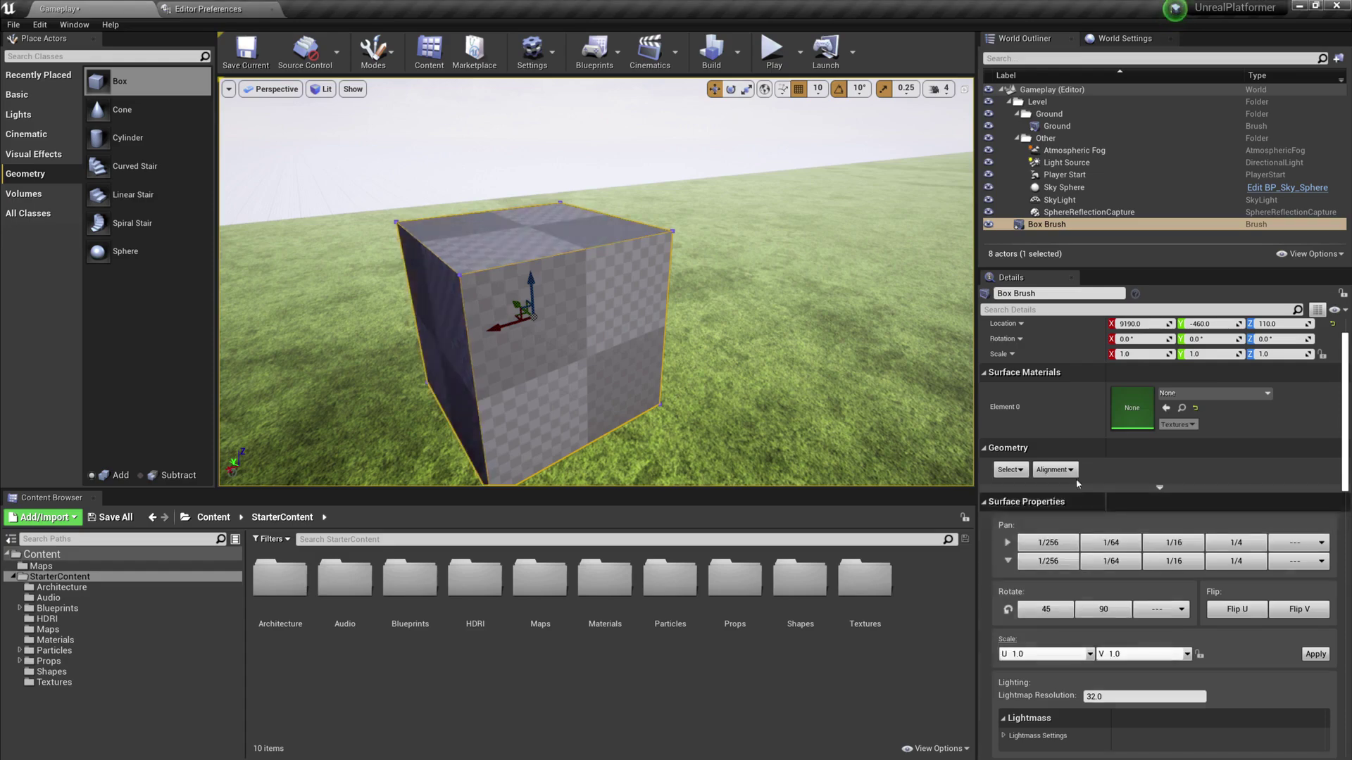
double_click(604, 578)
Apply the M_Brick_Clay_Old material to all selected surfaces of the box brush
left_click_drag(646, 599, 588, 360)
right_click_drag(588, 359, 676, 422)
key("a")
mouse_move(592, 281)
right_mouse_down()
mouse_move(754, 300)
mouse_move(648, 275)
mouse_move(746, 261)
mouse_move(816, 278)
right_mouse_up()
key("a")
right_click_drag(662, 439, 634, 437)
Apply the M_Brick_Clay_Beveled material to all selected surfaces of the box brush
scroll(736, 646, "down", 2)
scroll(735, 647, "down", 1)
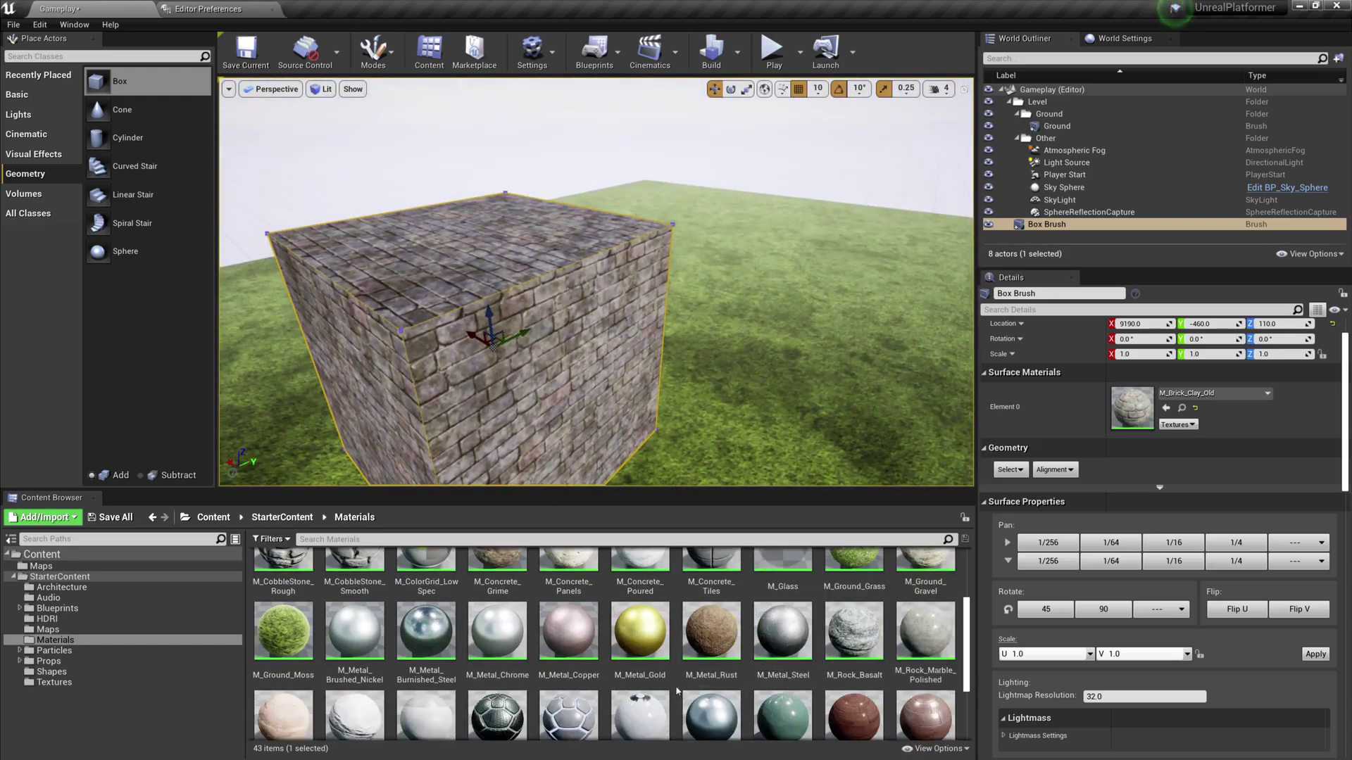
left_click_drag(968, 610, 968, 676)
left_click_drag(968, 609, 967, 560)
left_click_drag(493, 606, 522, 387)
key("s")
key("a")
right_click_drag(523, 387, 739, 388)
Create a subfolder named Walls in the Level folder and move the Box Brush into it
left_click(1033, 238)
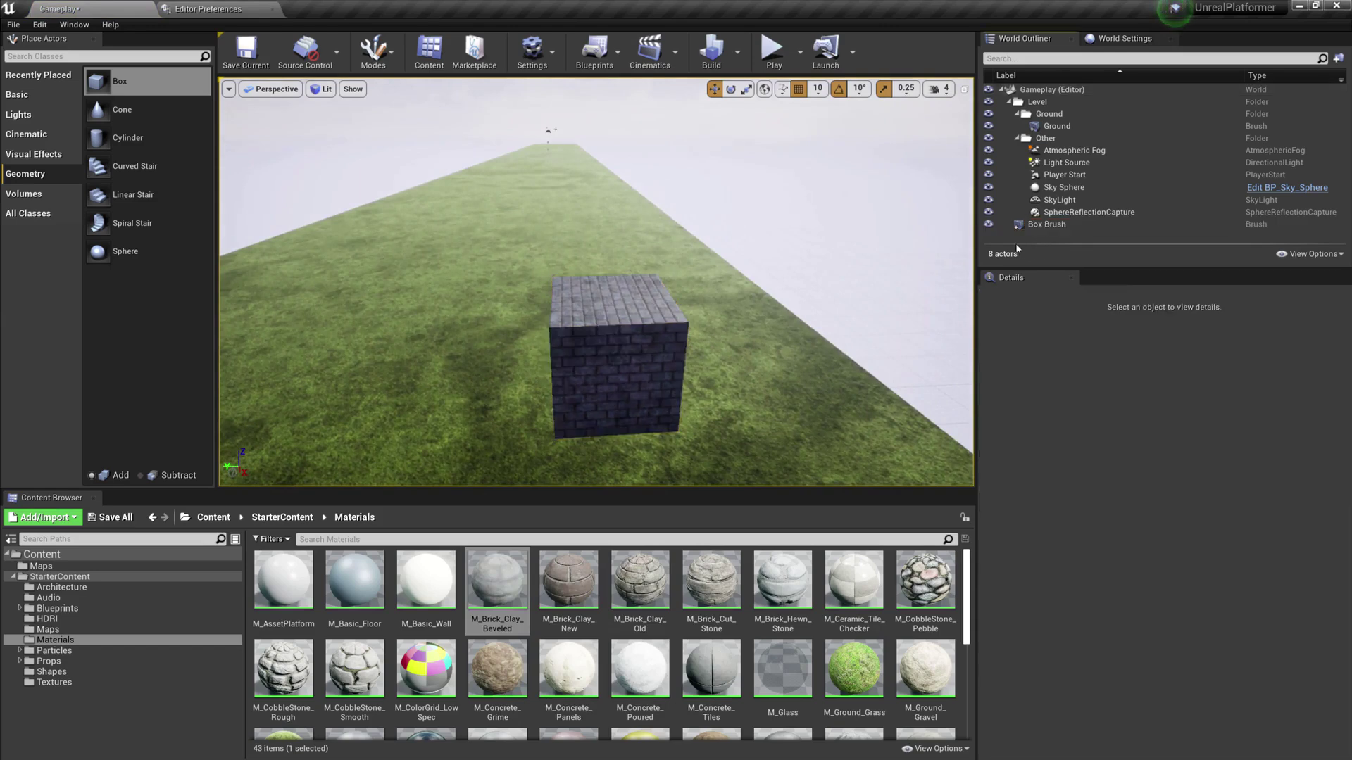
left_click(1033, 102)
right_click(1032, 104)
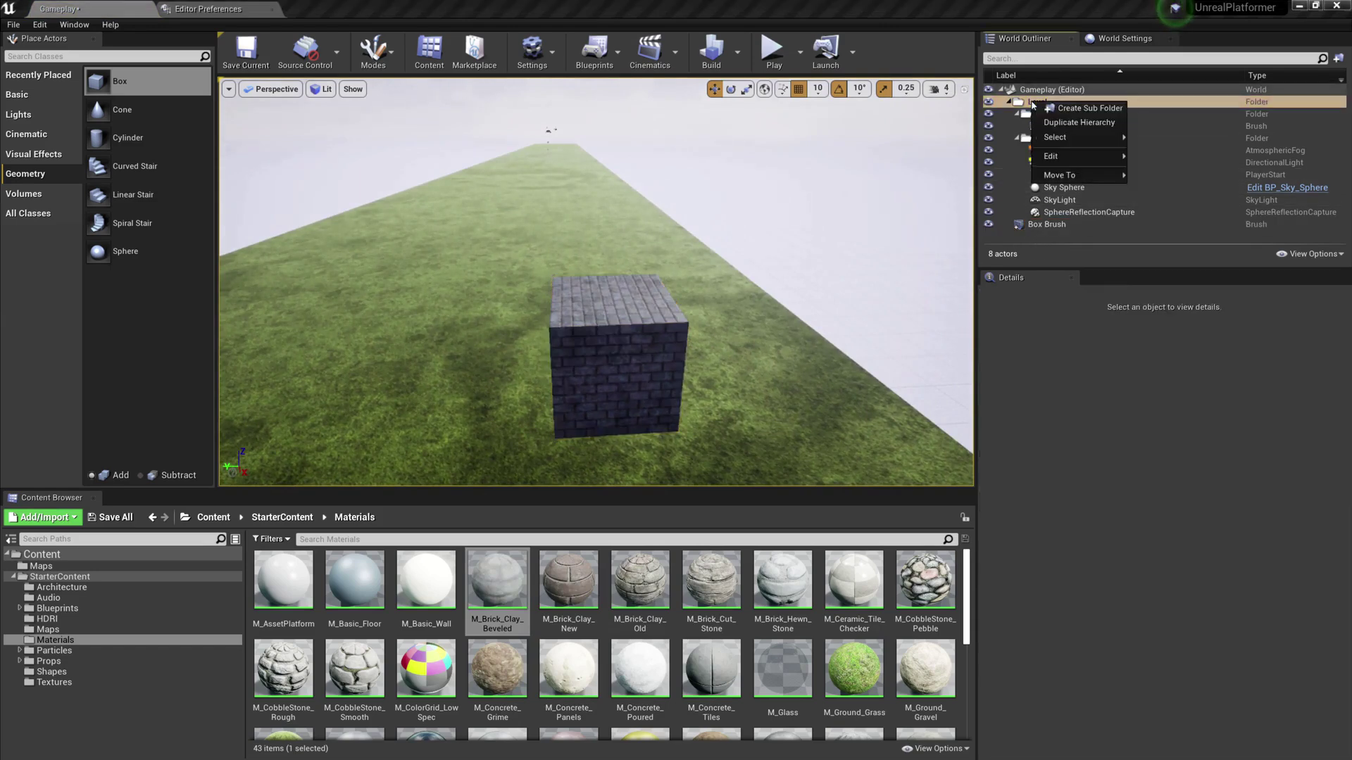
left_click(1077, 111)
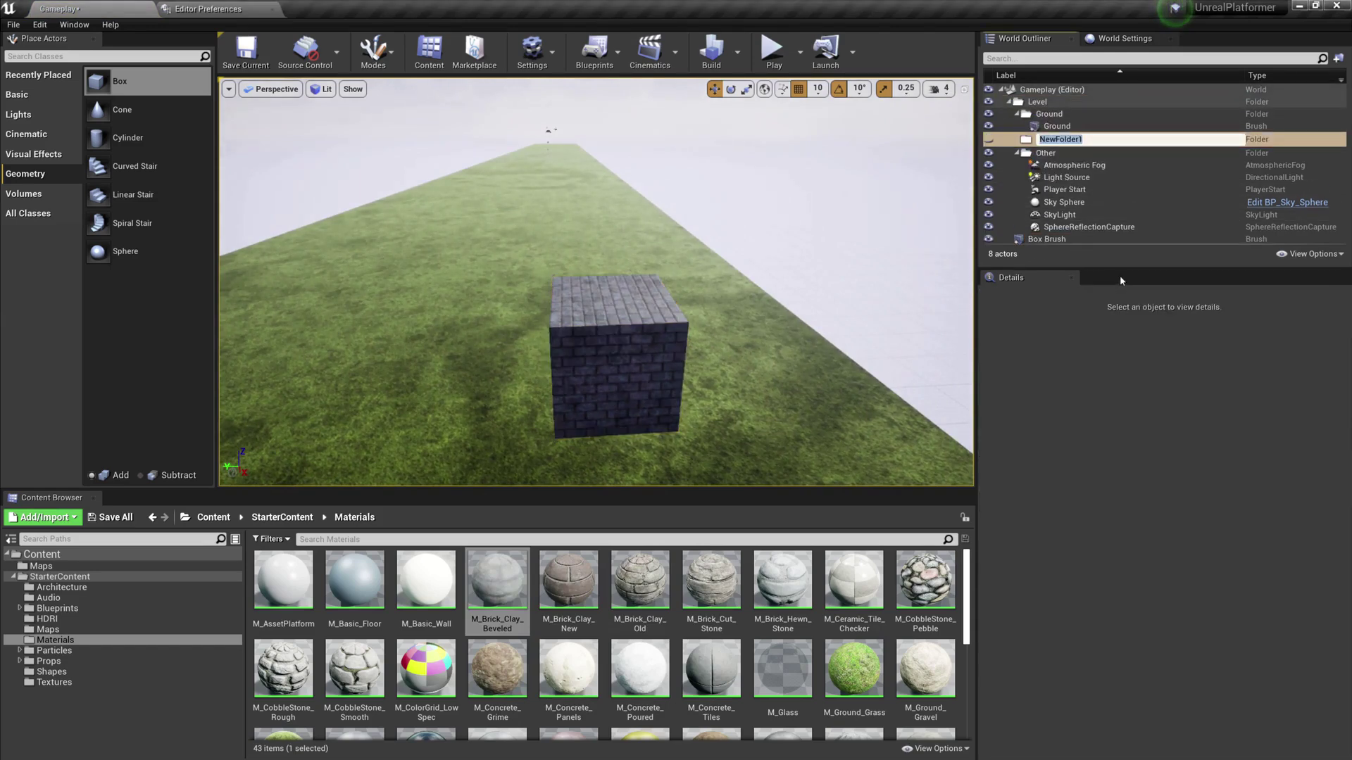
type("Walls")
key("Return")
mouse_move(1056, 238)
left_mouse_down()
mouse_move(1046, 245)
mouse_move(1057, 226)
left_mouse_up()
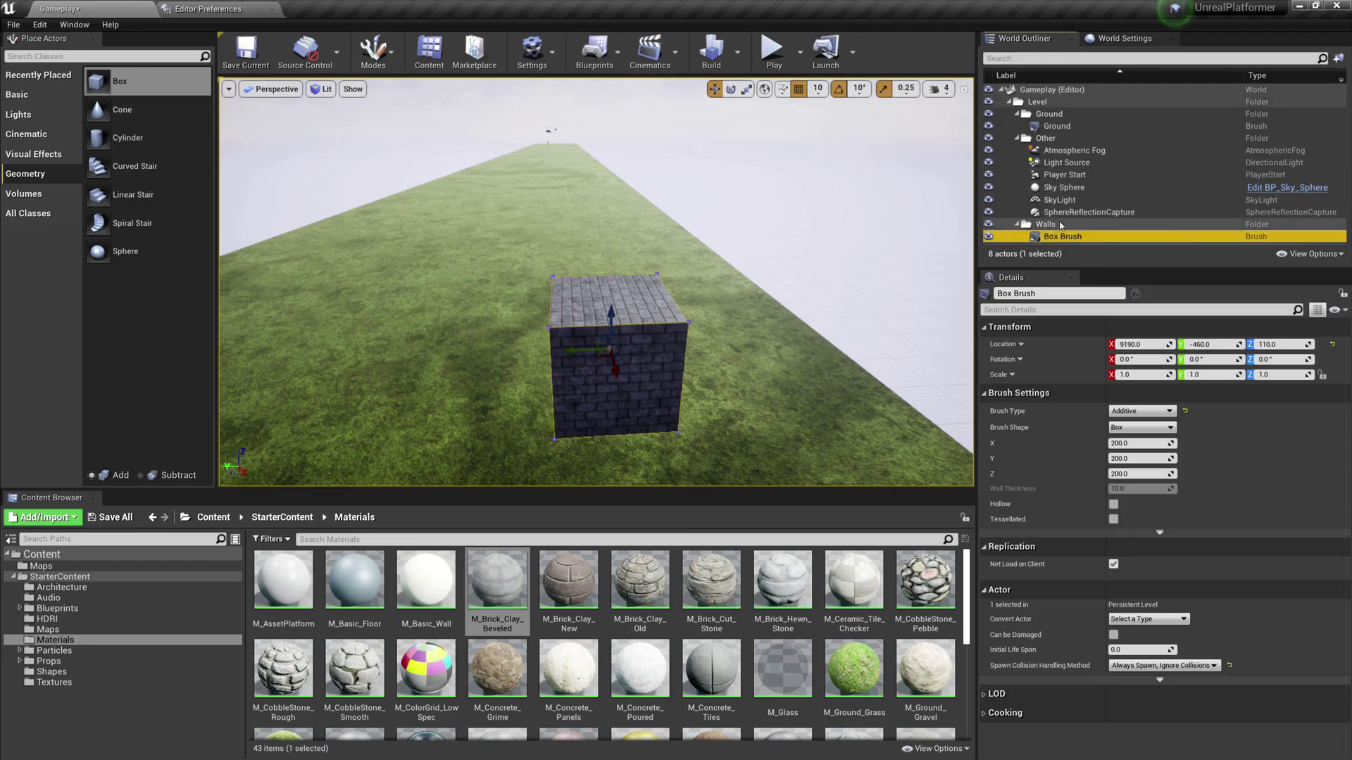
Rename the Box Brush in the Walls folder as Start Wall
key("d")
right_click_drag(730, 288, 507, 324)
key("s")
mouse_move(856, 246)
right_mouse_down()
mouse_move(843, 258)
mouse_move(856, 247)
right_mouse_up()
left_click(1079, 237)
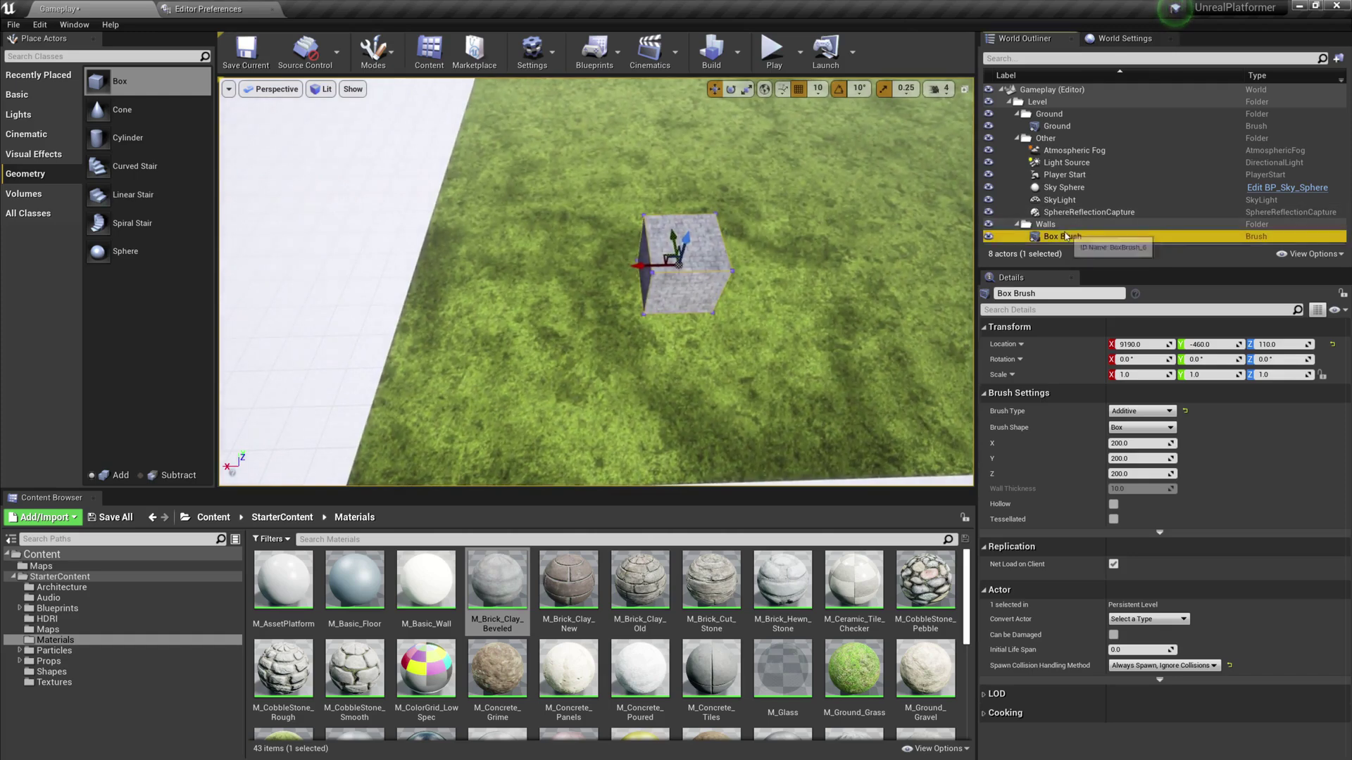
left_click(1079, 238)
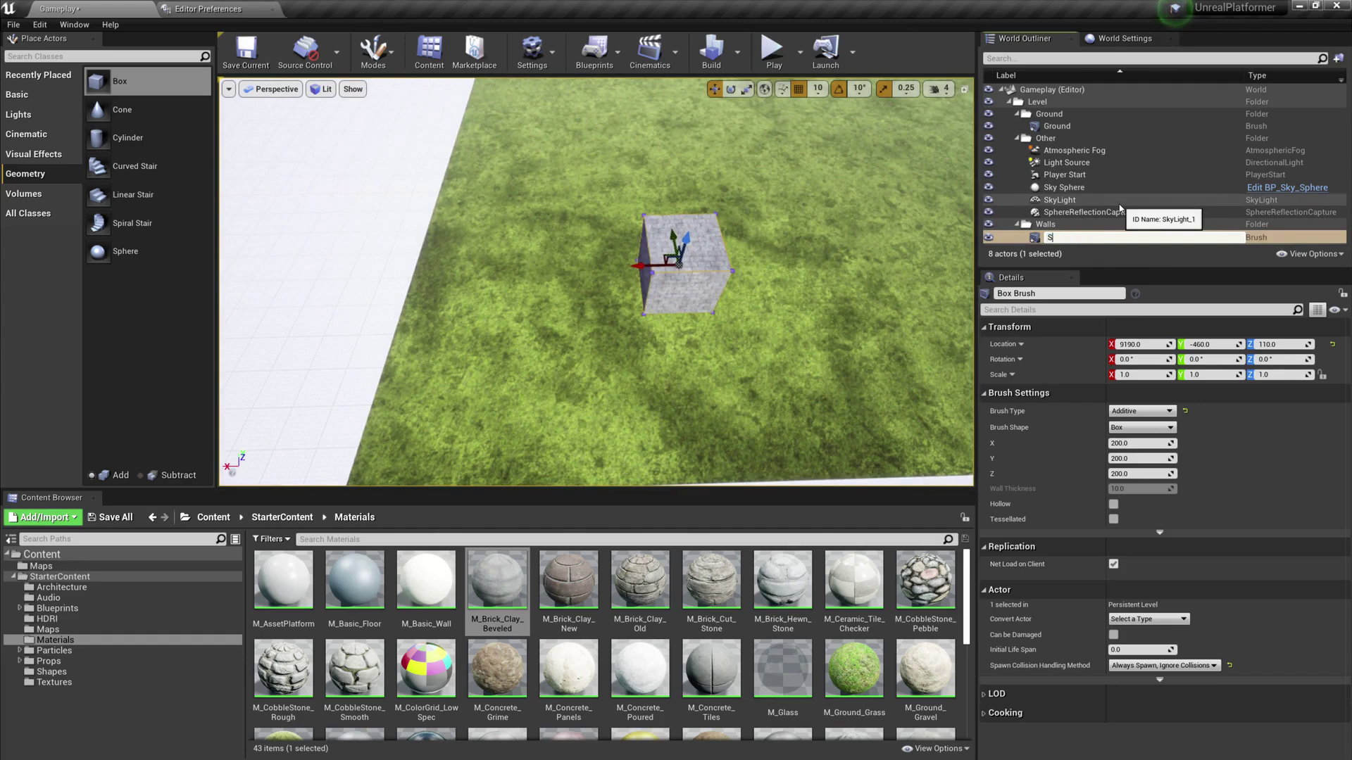
key("Return")
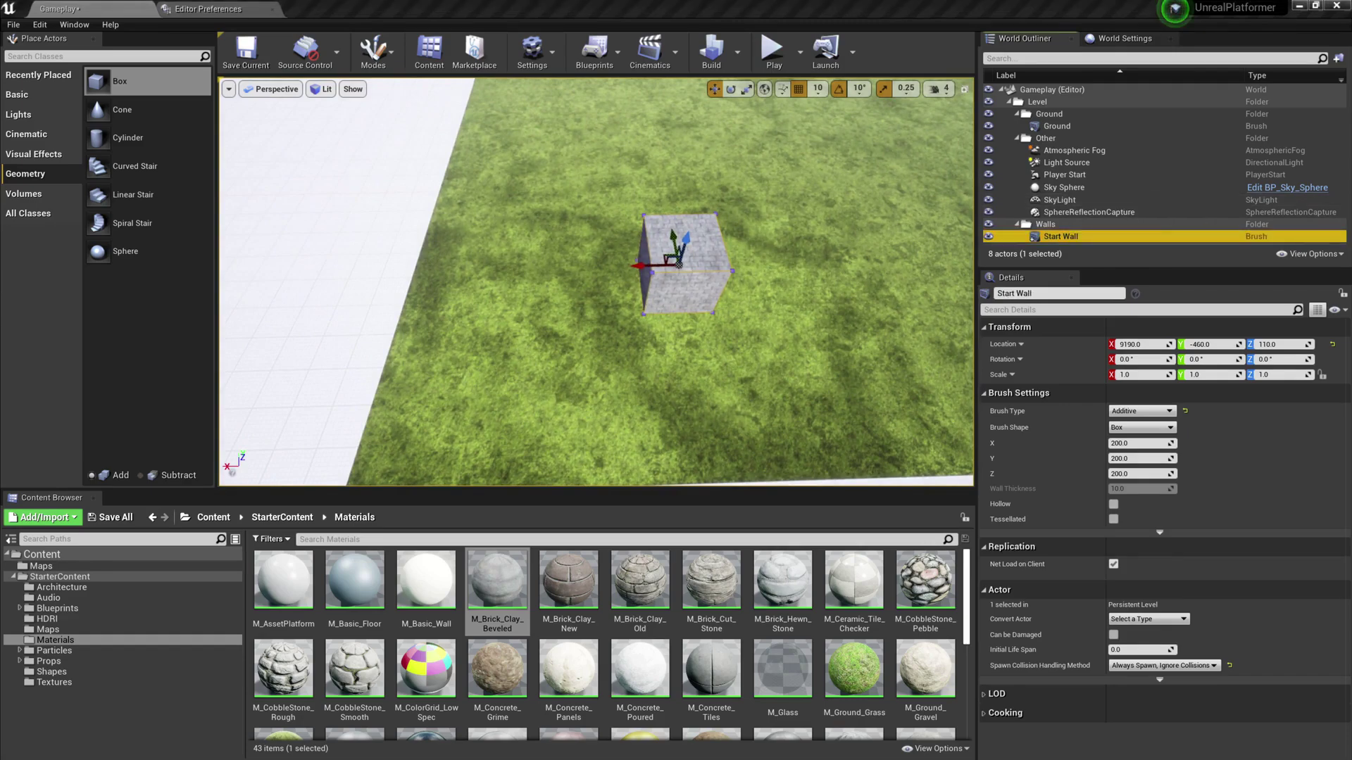
Set the Start Wall's location to X -9990 and Y 0, at the edge of the ground
right_click_drag(830, 281, 838, 250)
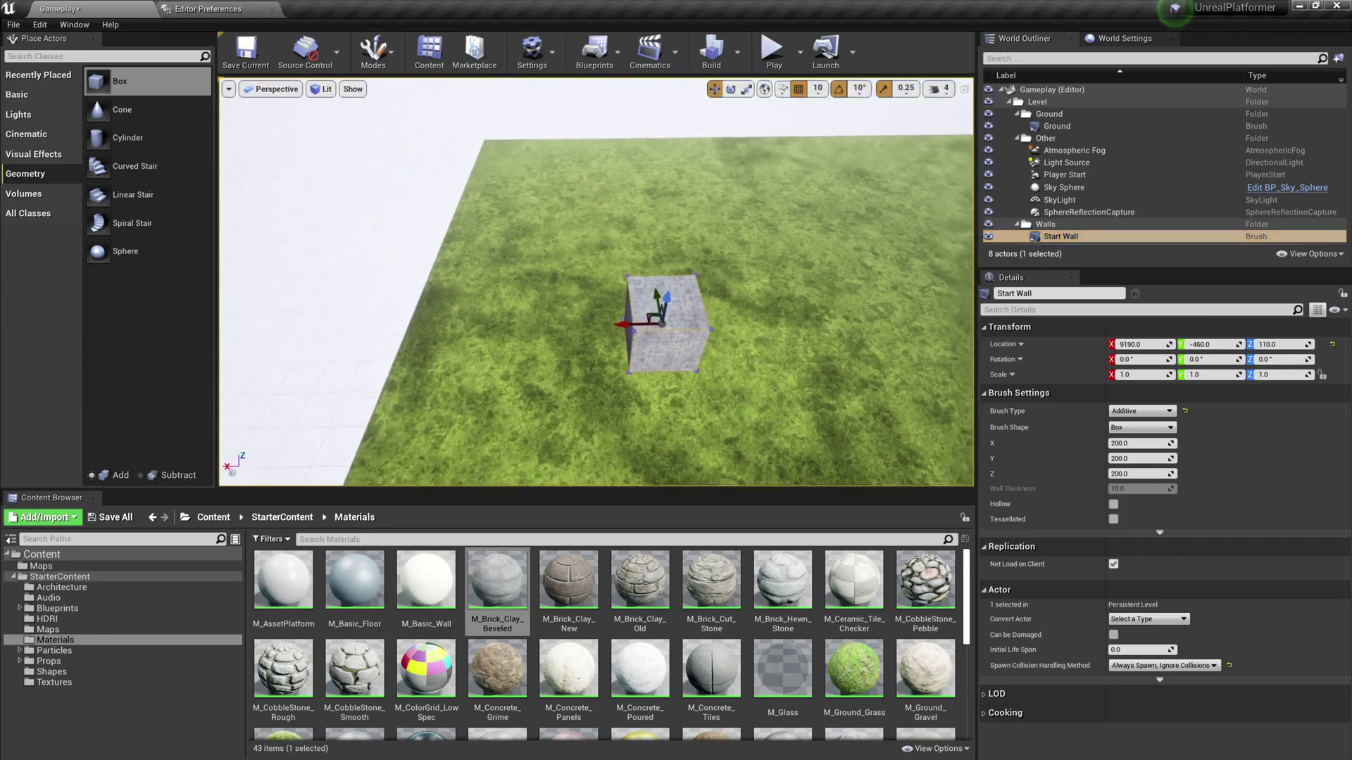
left_click(1134, 344)
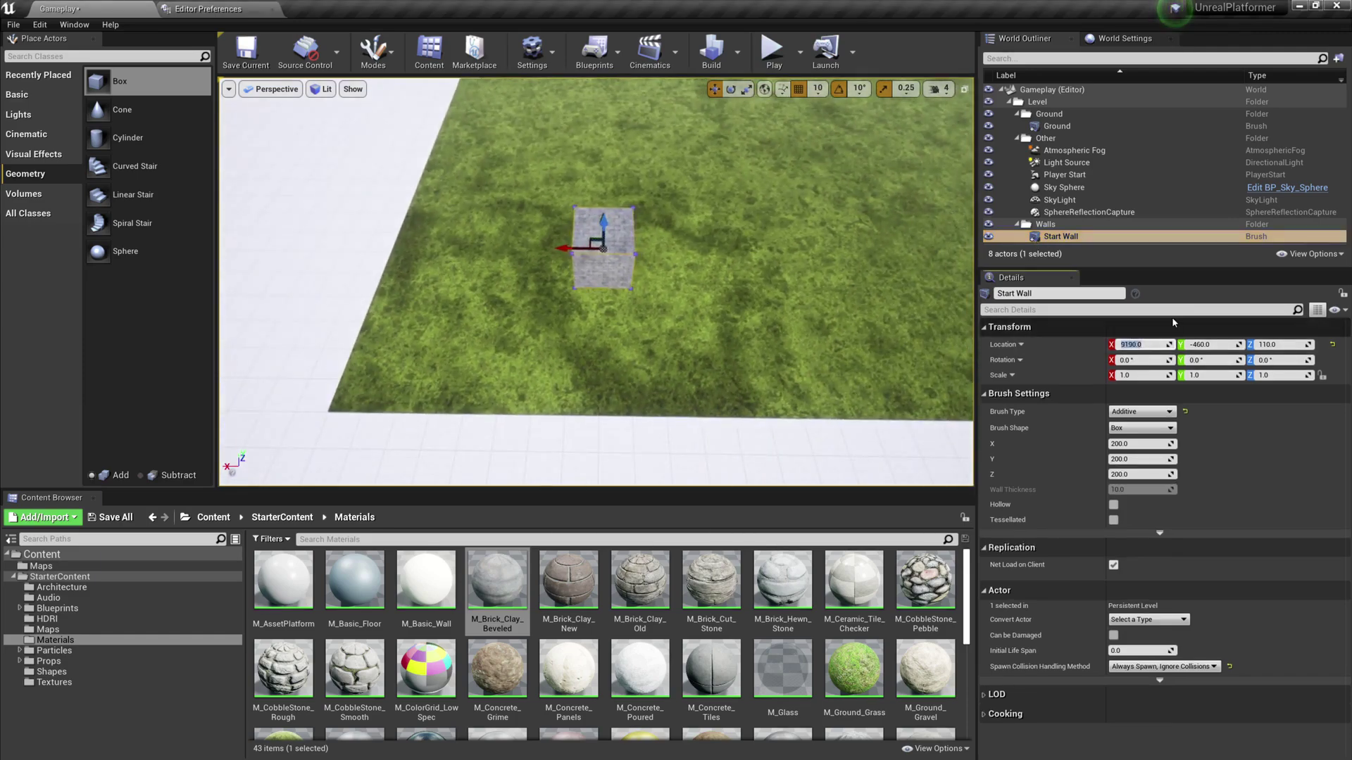
type("-9990")
key("Return")
key("f")
right_click_drag(597, 282, 824, 386)
key("f")
left_click(1225, 345)
type("0")
key("Return")
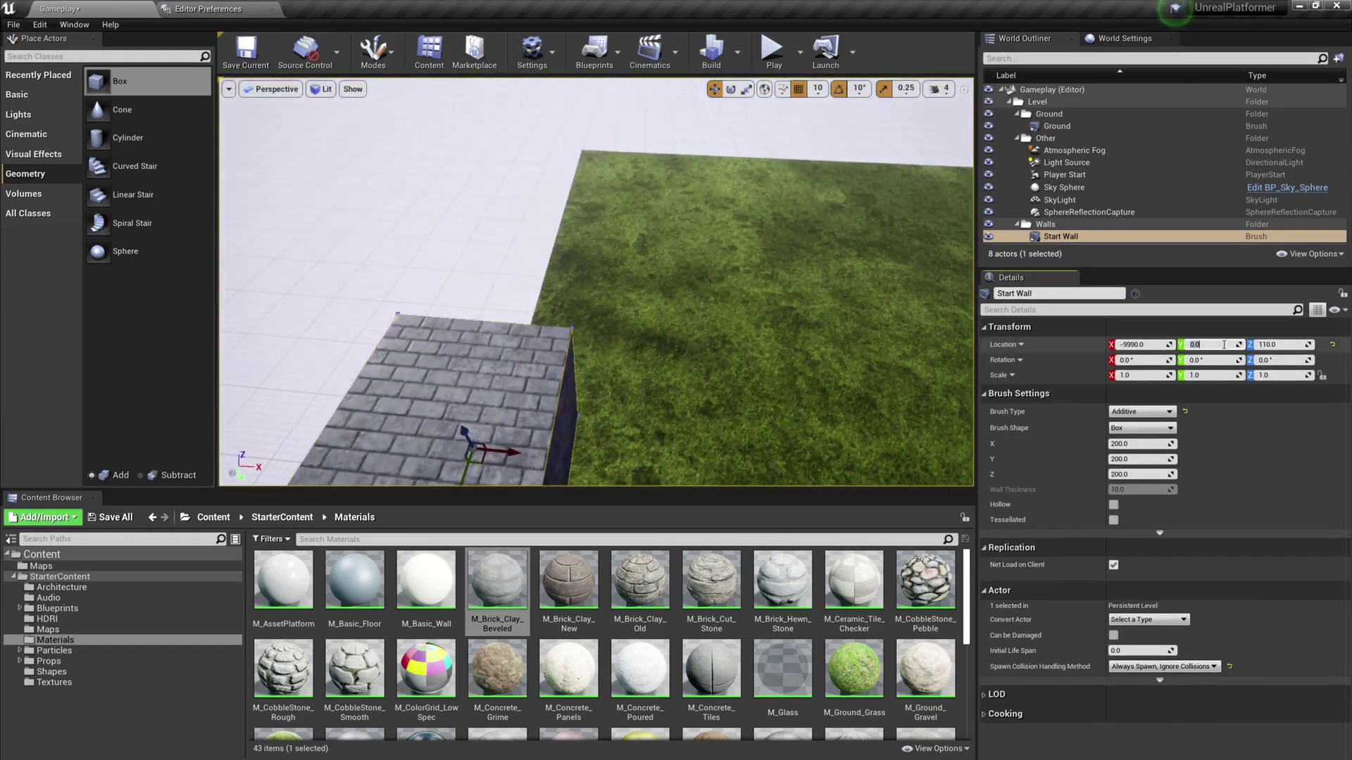
Set the Start Wall's Z location to 105
left_click(1284, 345)
type("105")
key("Return")
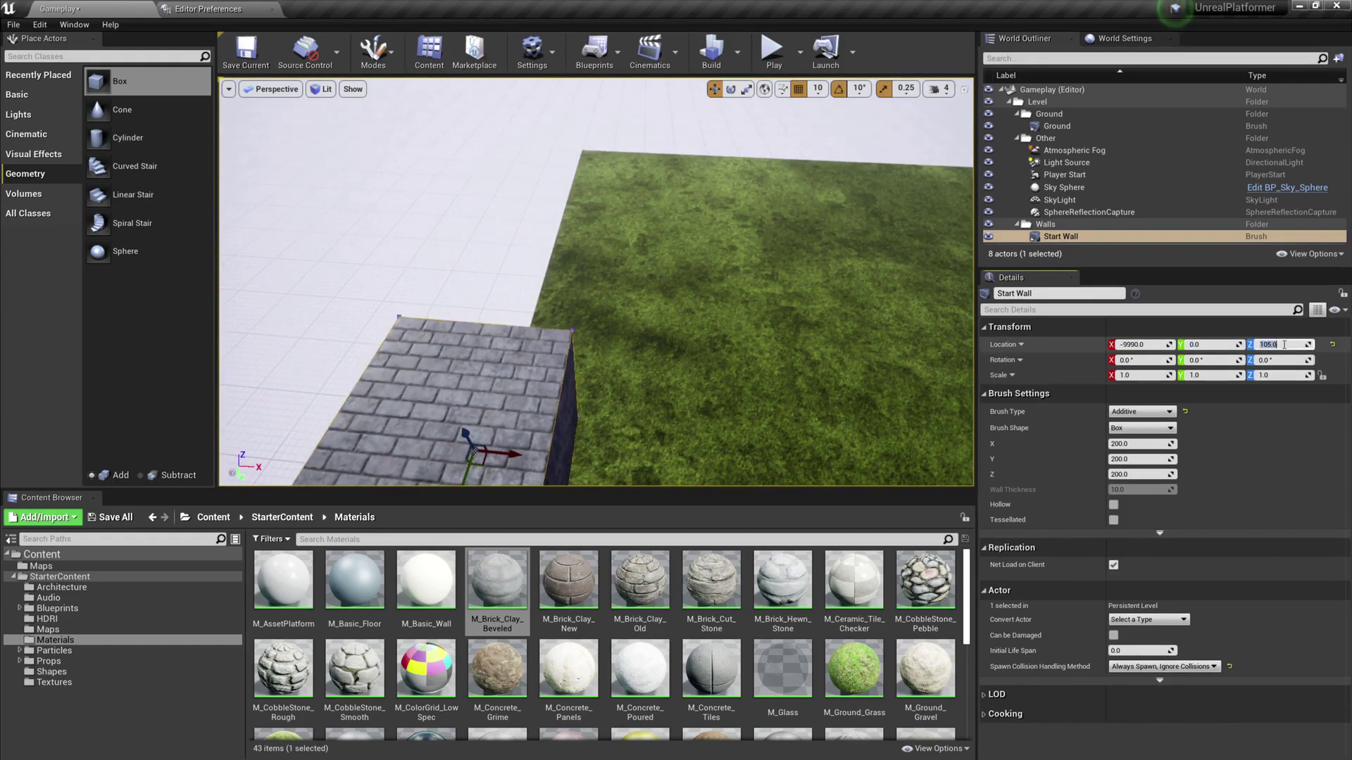
Return the Start Wall's Z location to 110 and set its brush size to X 20 and Y 2000
right_click_drag(831, 317, 859, 274)
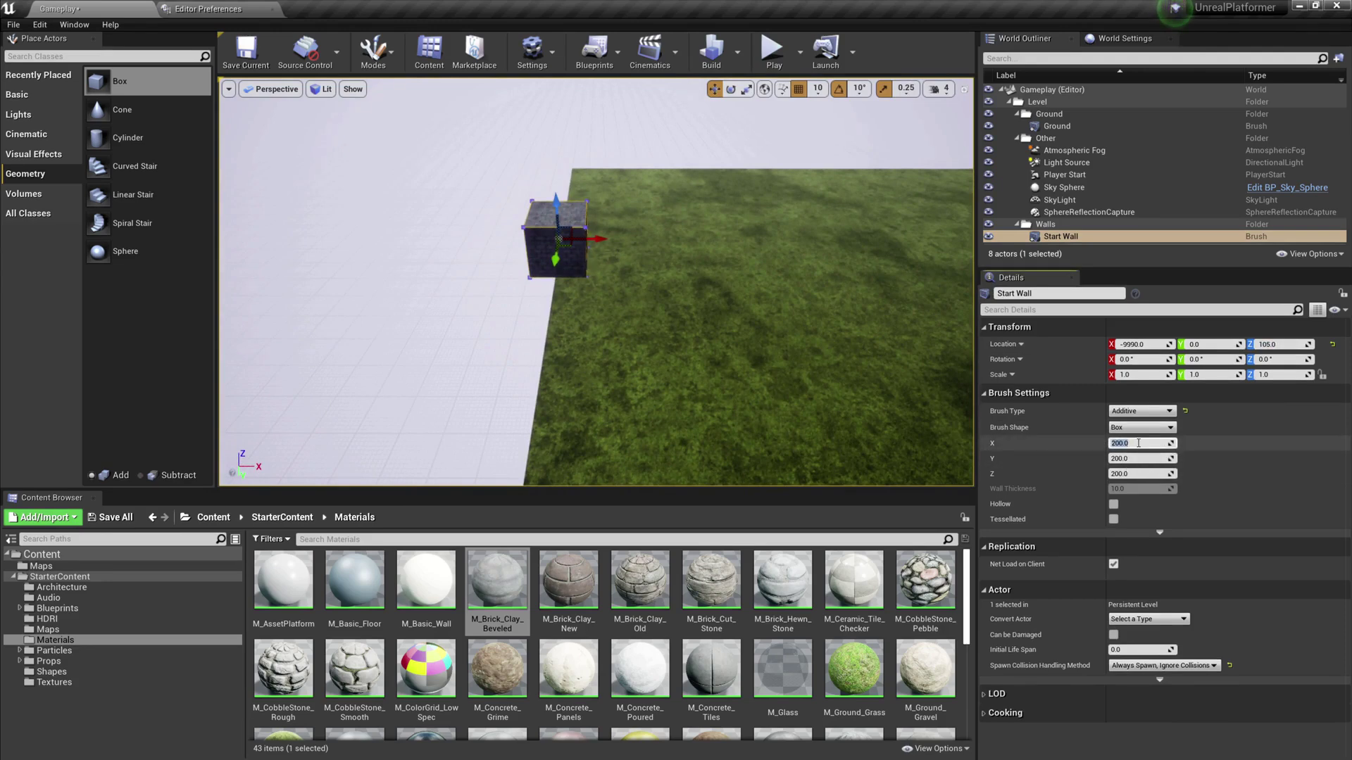
type("20")
key("Return")
right_click_drag(774, 303, 655, 299)
right_click_drag(775, 340, 771, 341)
left_click(1157, 459)
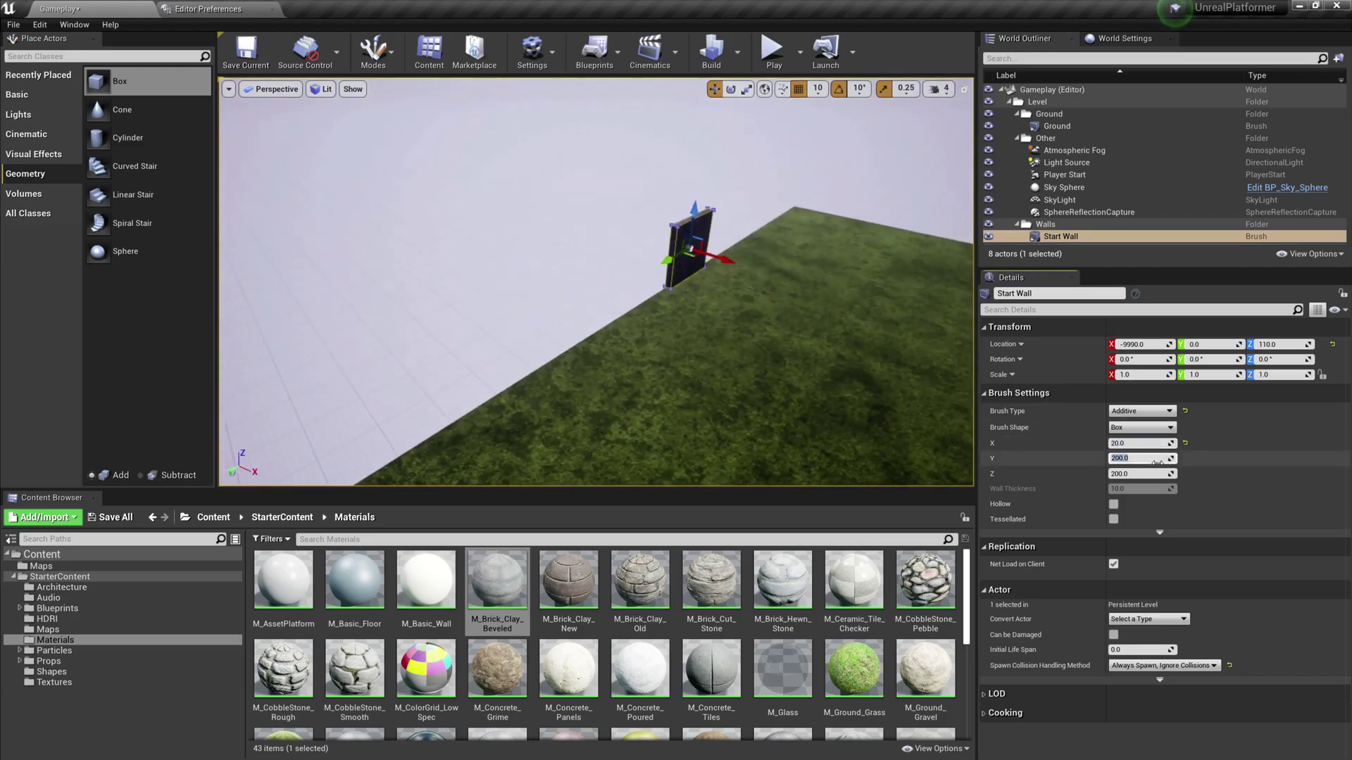
type("2000")
key("Return")
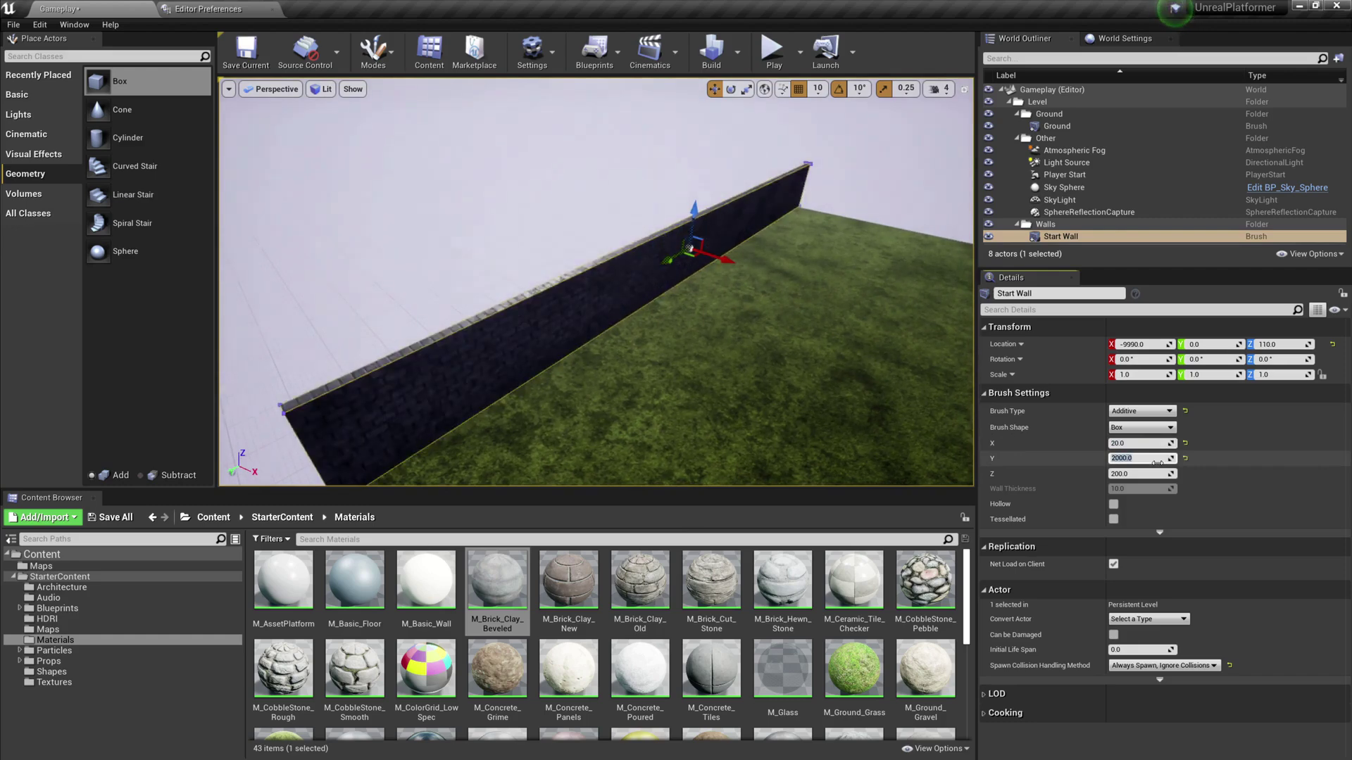
left_click(1132, 474)
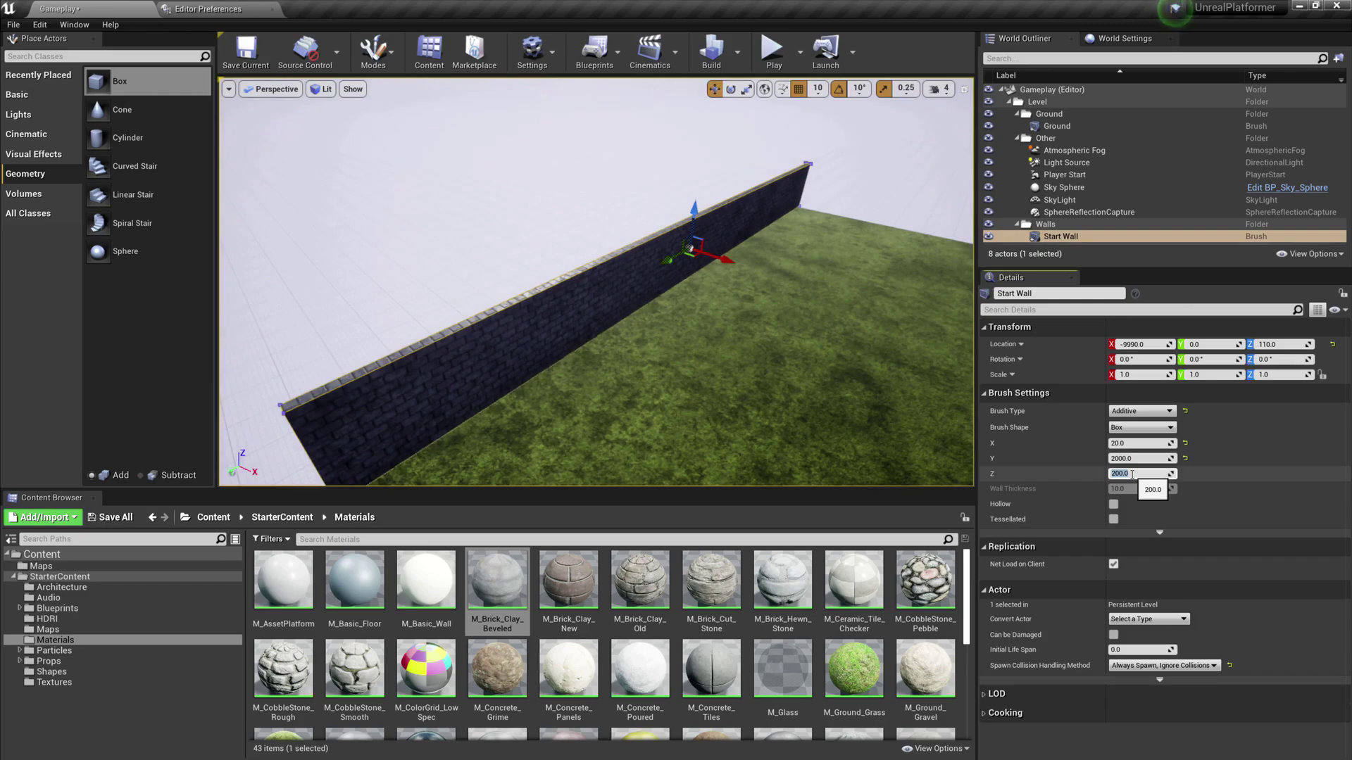
mouse_move(739, 331)
right_mouse_down()
mouse_move(852, 332)
mouse_move(922, 352)
mouse_move(733, 331)
right_mouse_up()
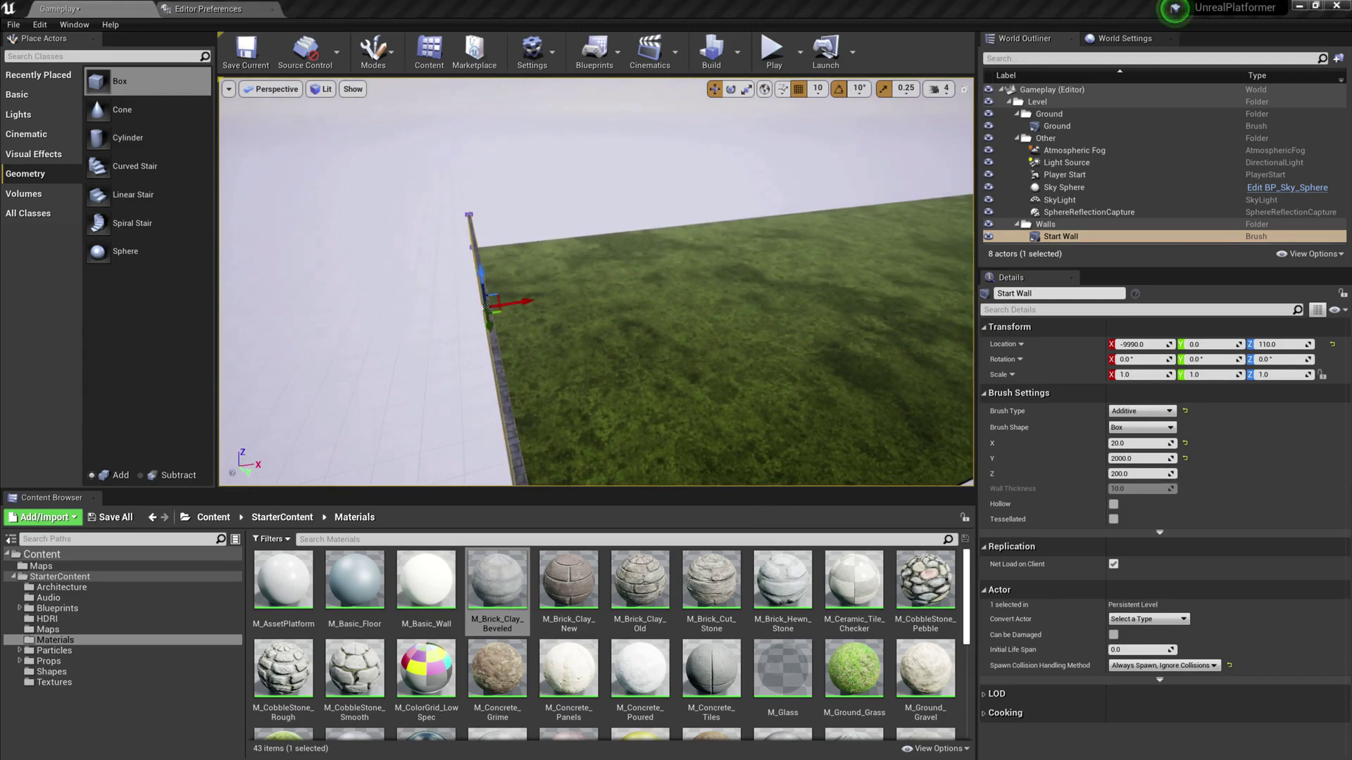
Duplicate the Start Wall along the X axis to about X -9700 and rename the copy as End Wall
left_click(1046, 237)
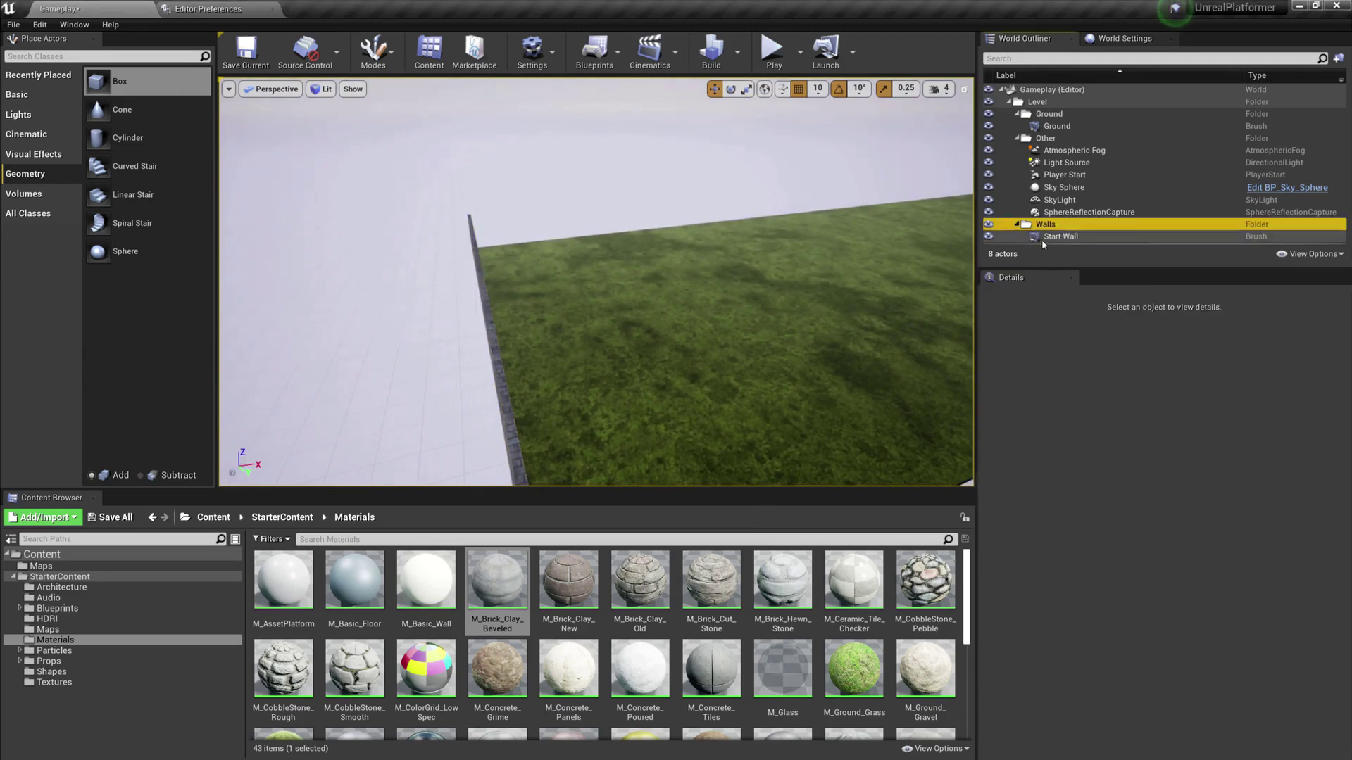
right_click_drag(789, 247, 658, 260)
right_click_drag(615, 206, 609, 200)
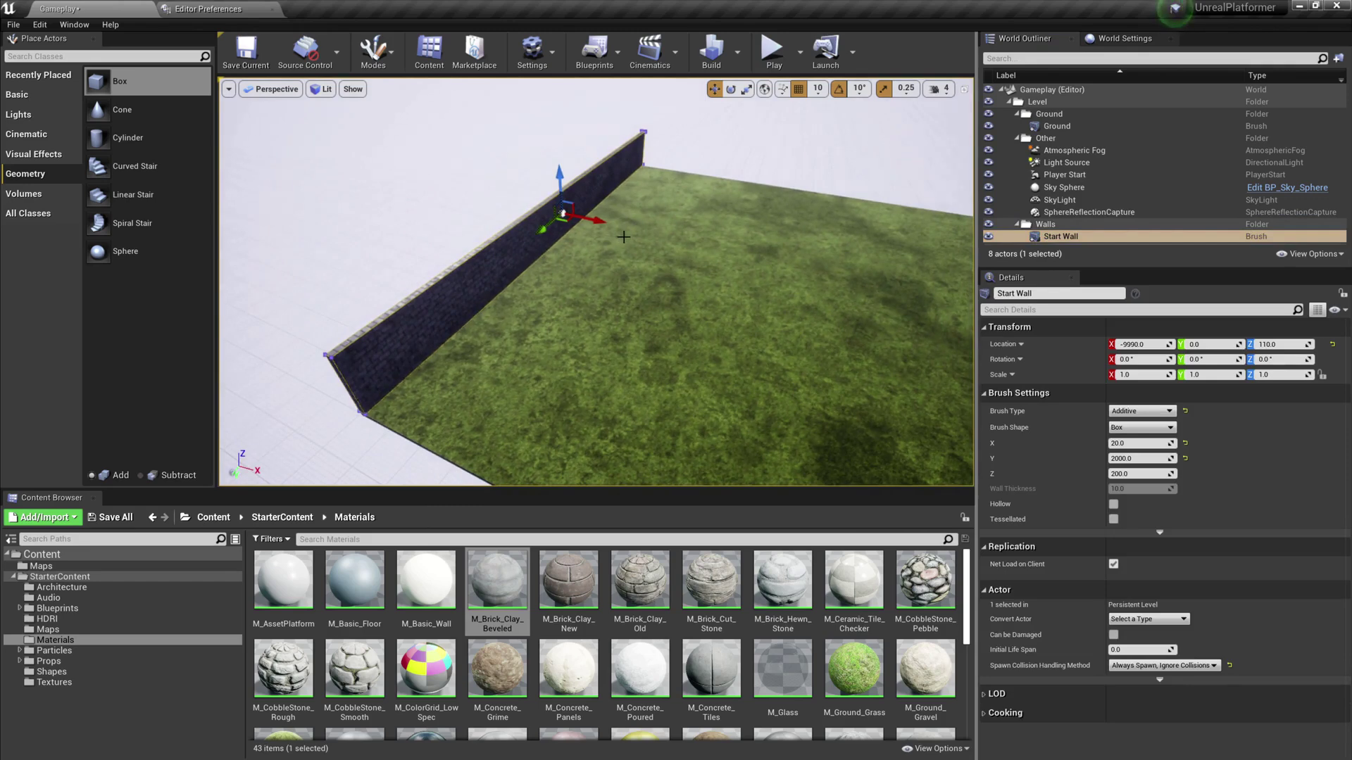
left_click_drag(595, 221, 664, 249, "alt")
right_click_drag(664, 249, 725, 252)
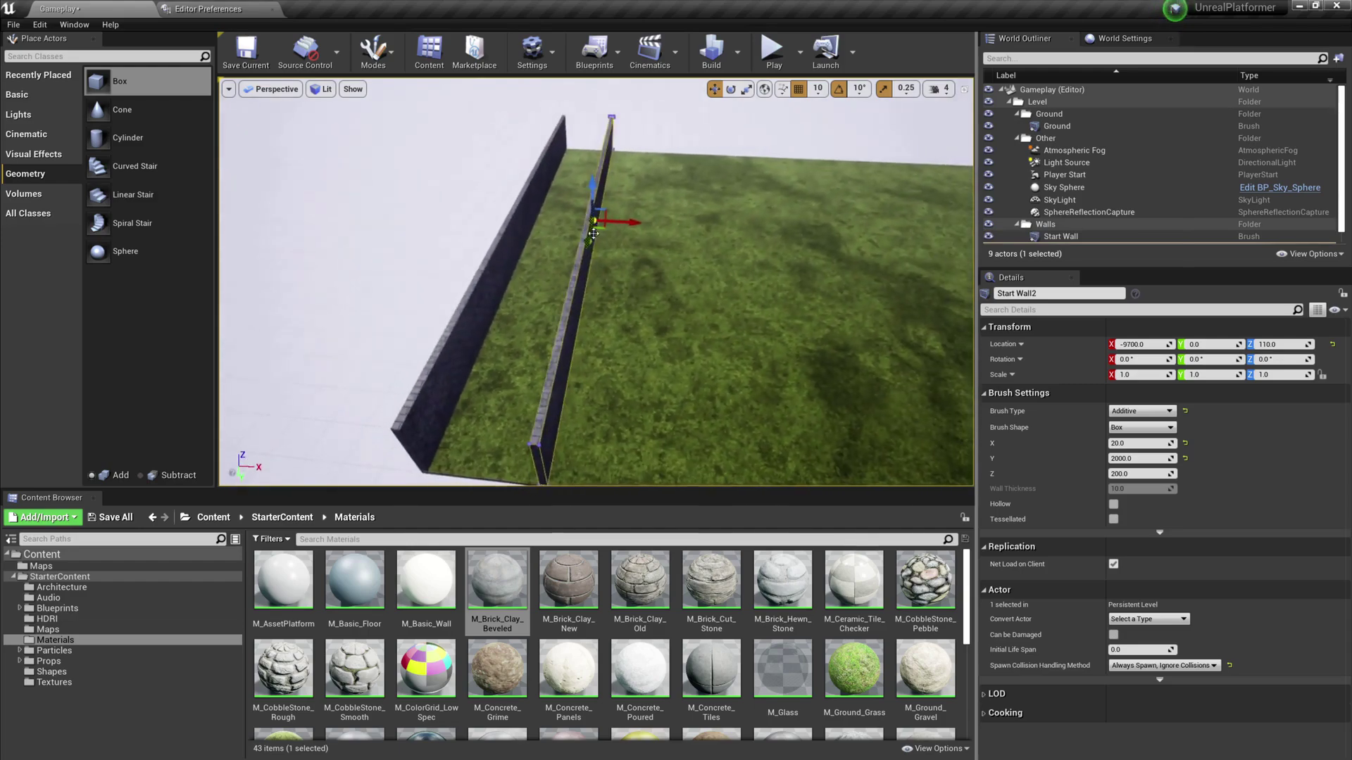
scroll(1063, 228, "down", 1)
left_click(1073, 240)
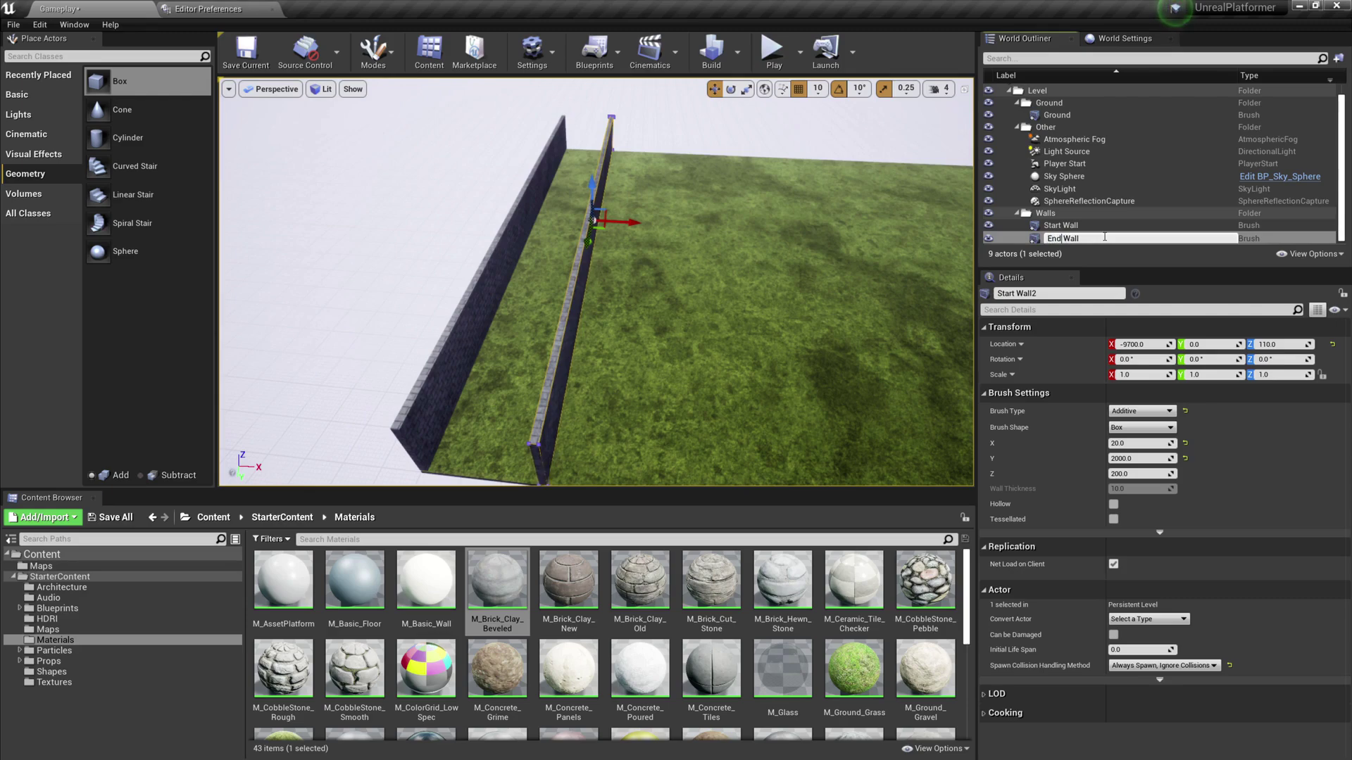
key("Return")
Set the End Wall's X location to 9990, at the opposite end of the ground
double_click(1060, 225)
left_click(1145, 345)
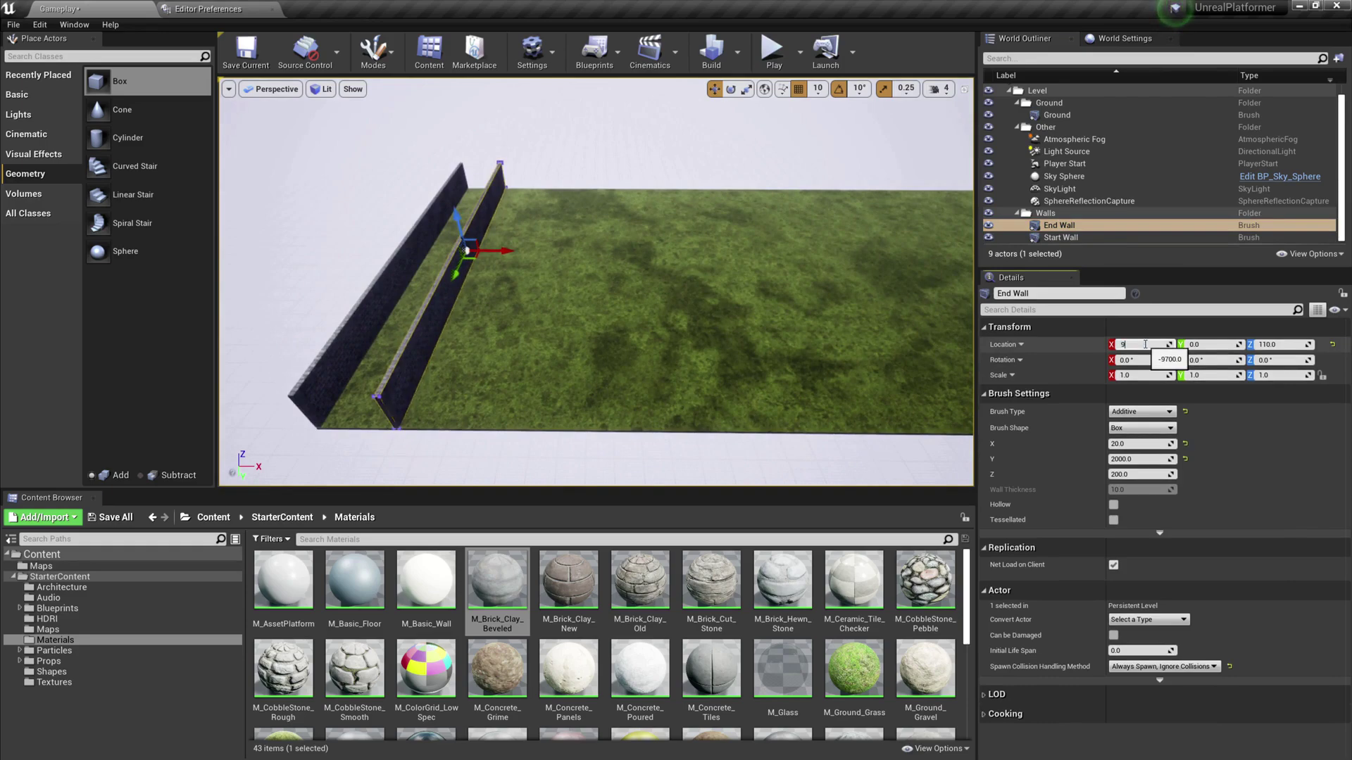
type("9990")
key("Return")
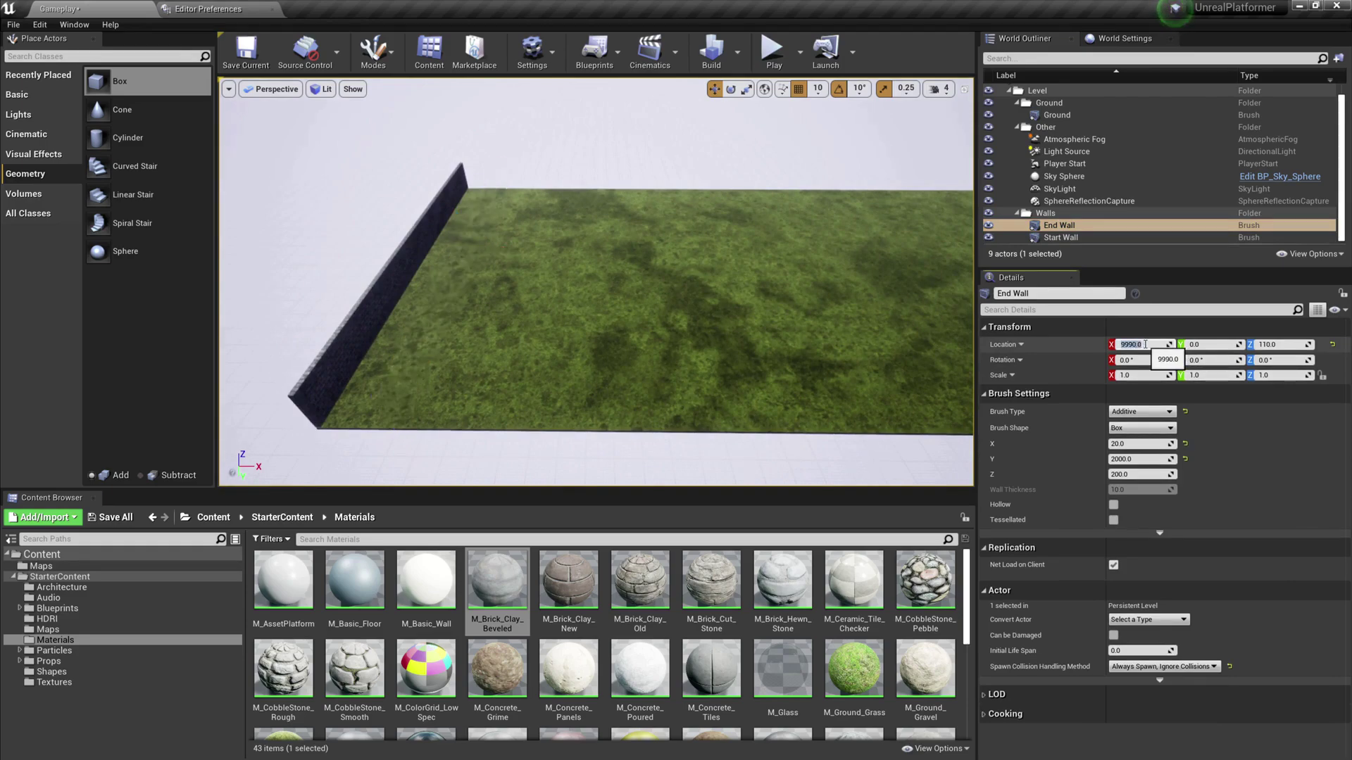
Examine the placement of the End Wall and the Start Wall at the two ends of the ground
key("f")
key("w")
right_click_drag(604, 241, 293, 247)
key("d")
key("a")
key("s")
key("a")
key("w")
left_click_drag(901, 211, 642, 247, "alt")
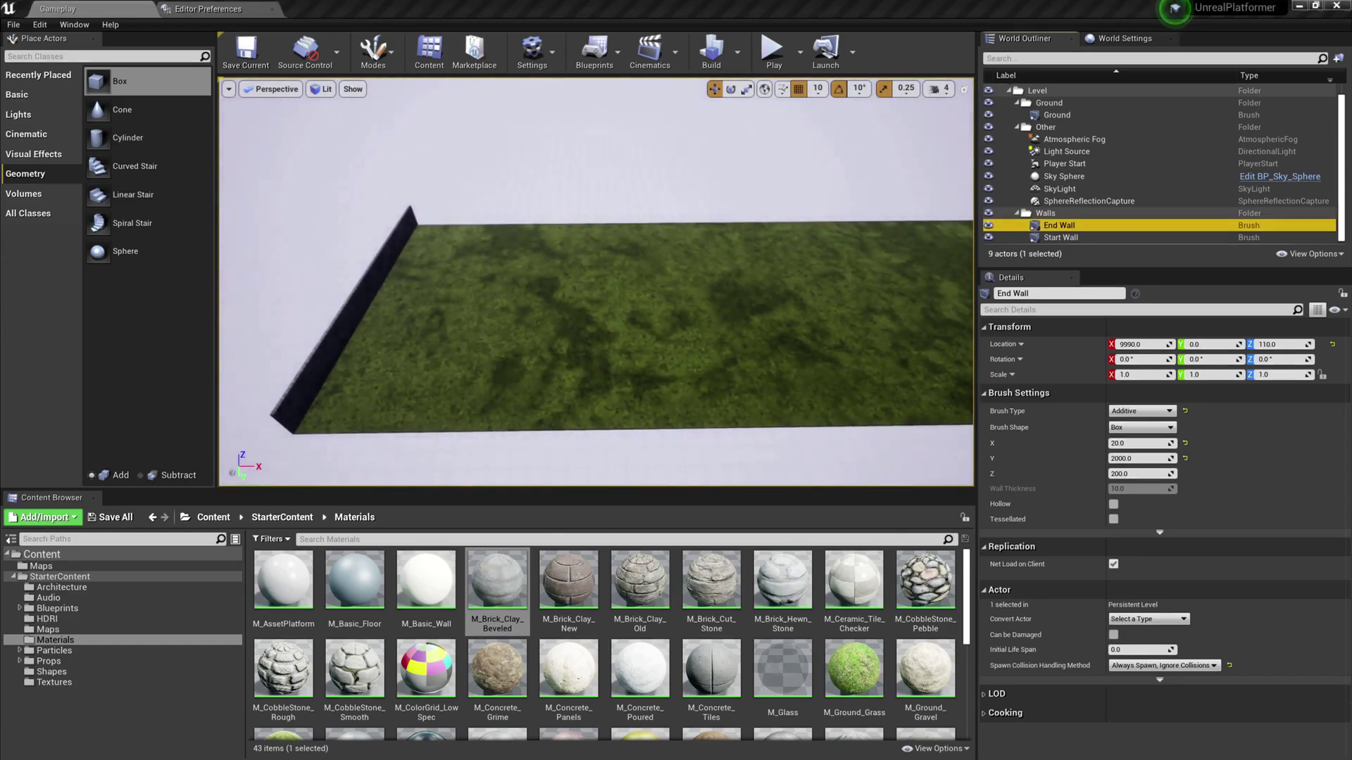
right_click_drag(707, 383, 757, 345)
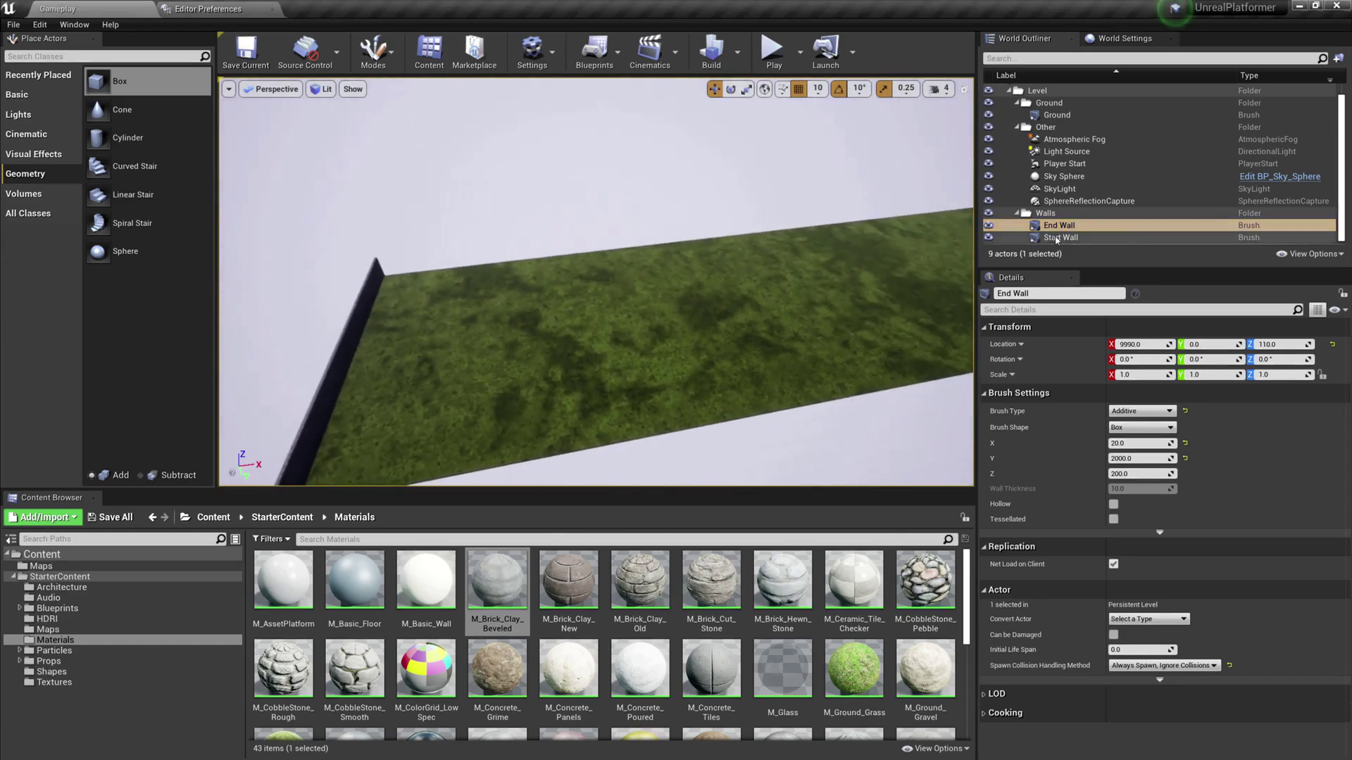
Duplicate the Start Wall along the X axis to about X -9210 and rename the copy as Right Wall
left_click(1058, 238)
right_click_drag(859, 275, 824, 303)
left_click_drag(395, 317, 517, 347, "alt")
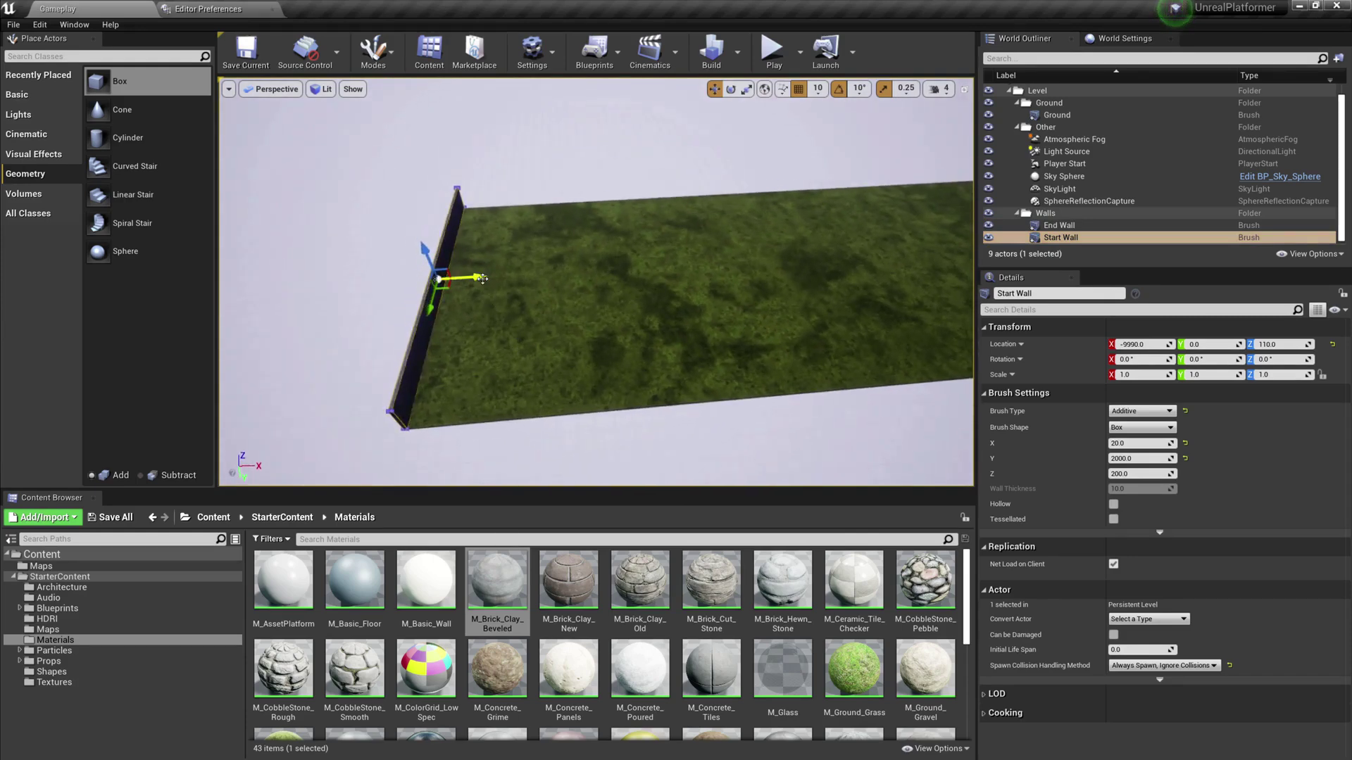
left_click_drag(481, 277, 595, 274, "alt")
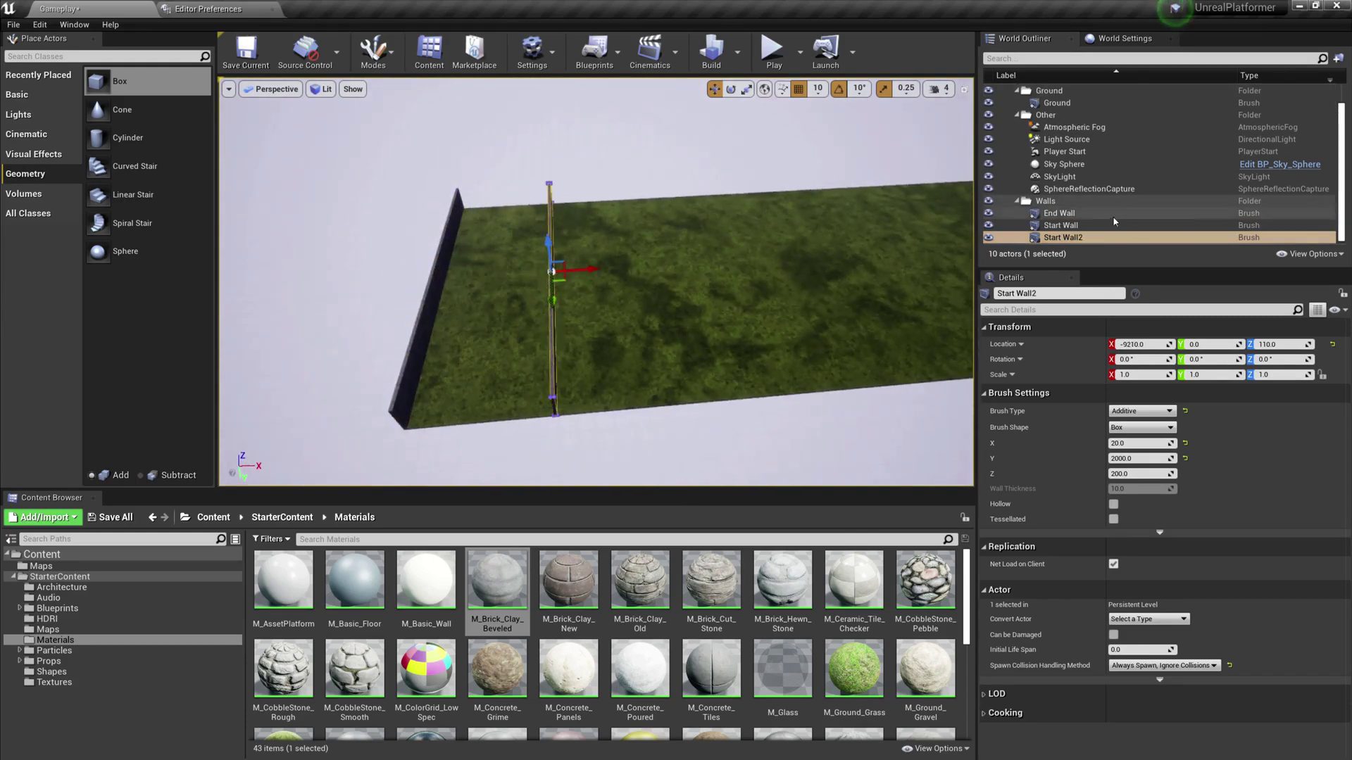
left_click(1075, 240)
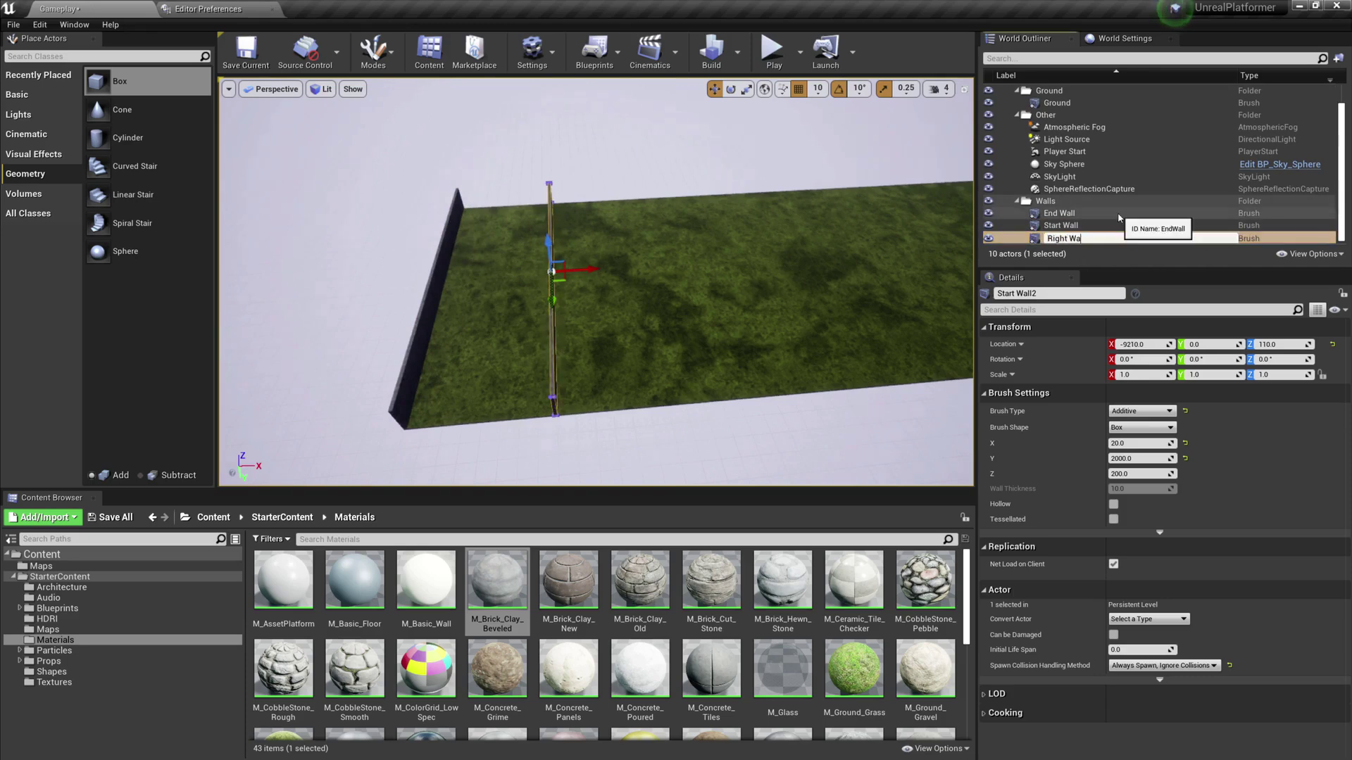
key("Return")
Set the Right Wall's location to X -9, Y 993 and Z 99
right_click_drag(775, 281, 888, 296)
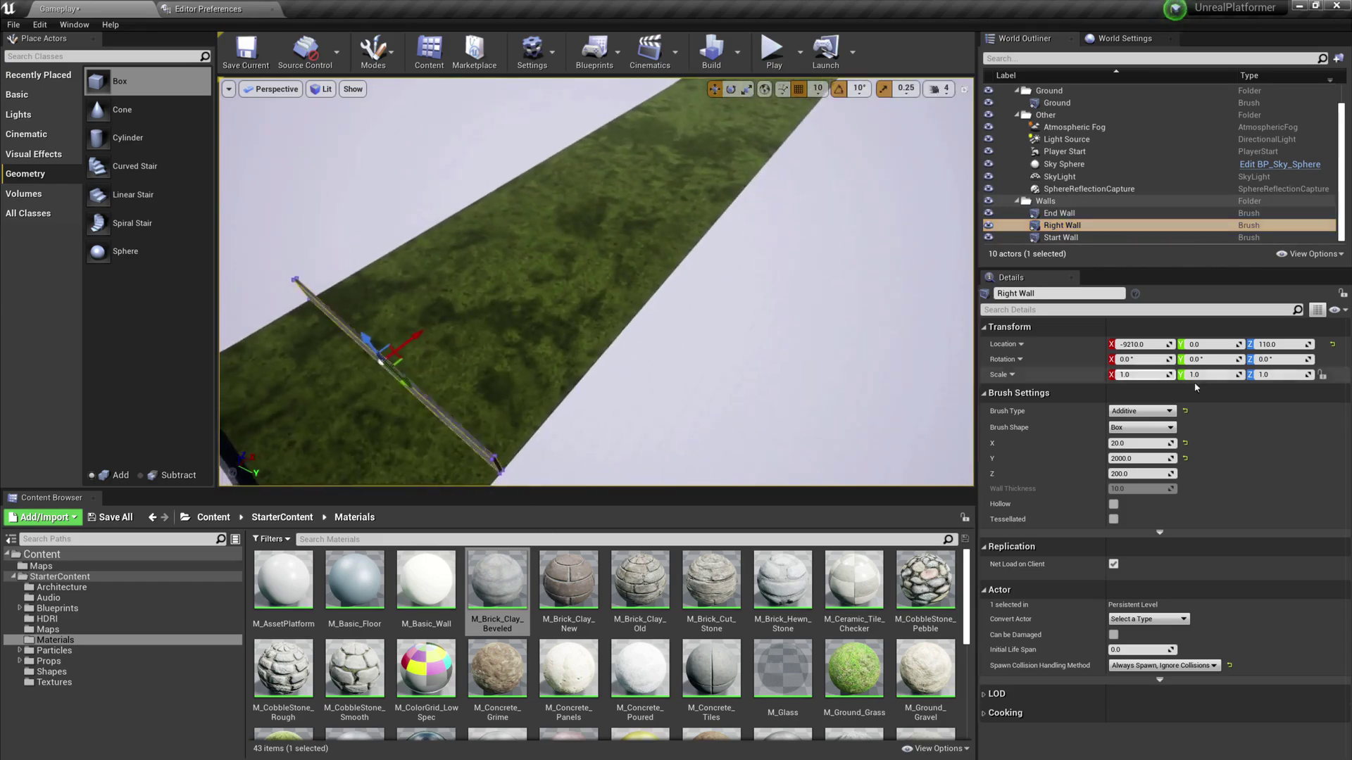
left_click(1142, 345)
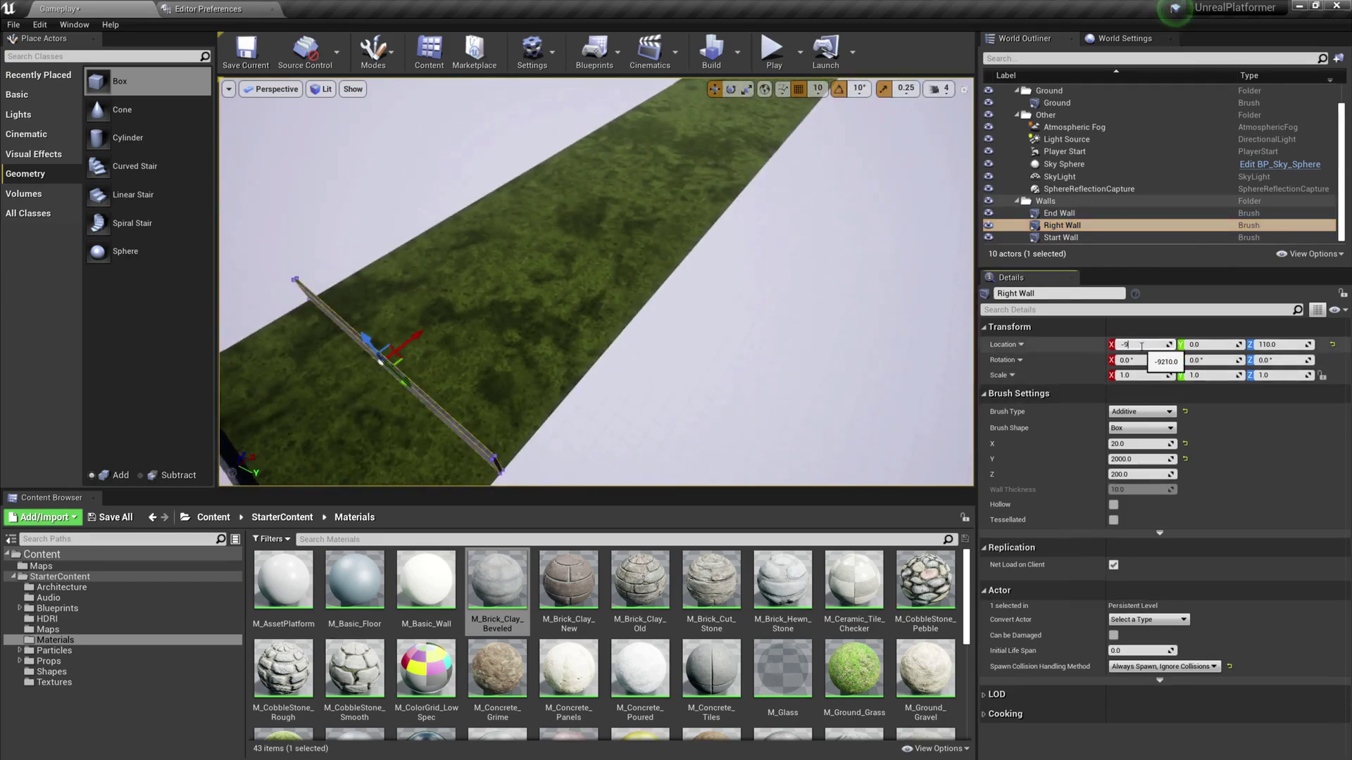
type("-9")
key("Tab")
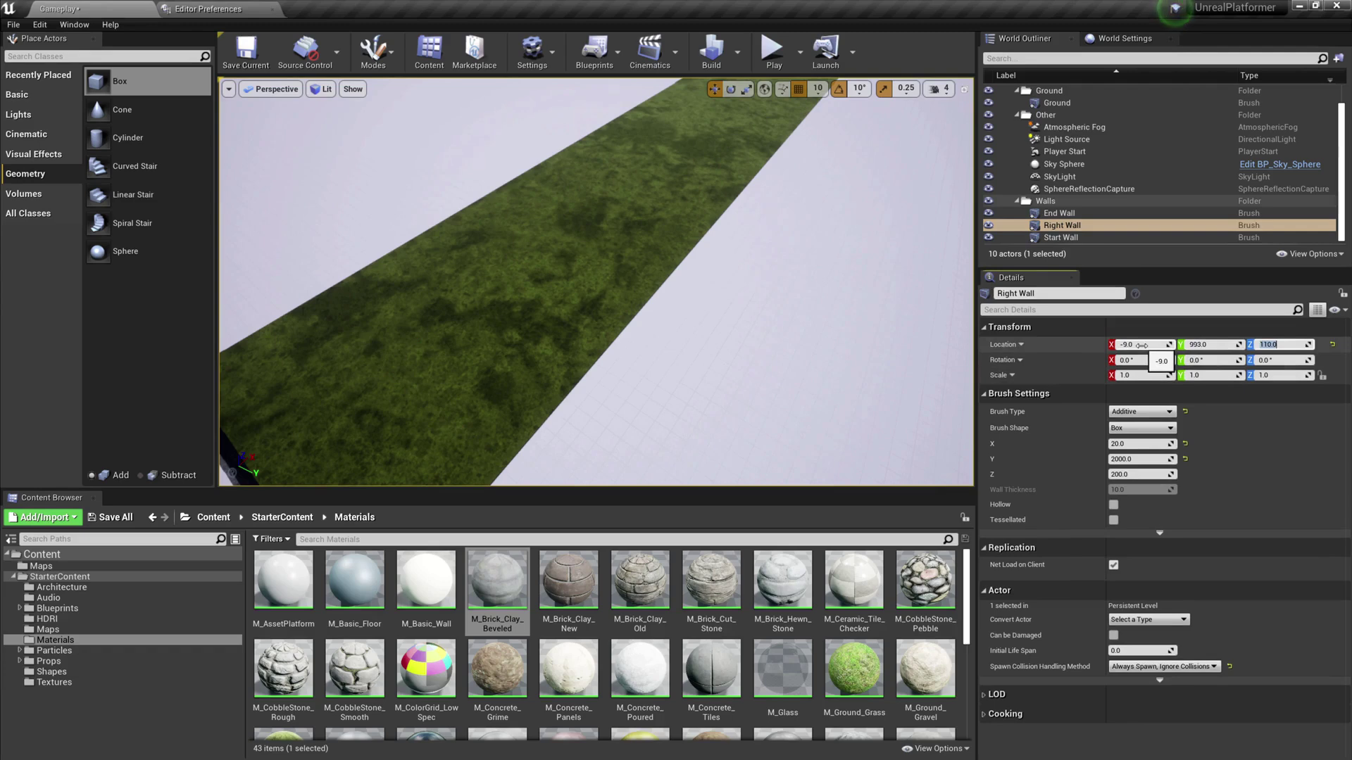
key("f")
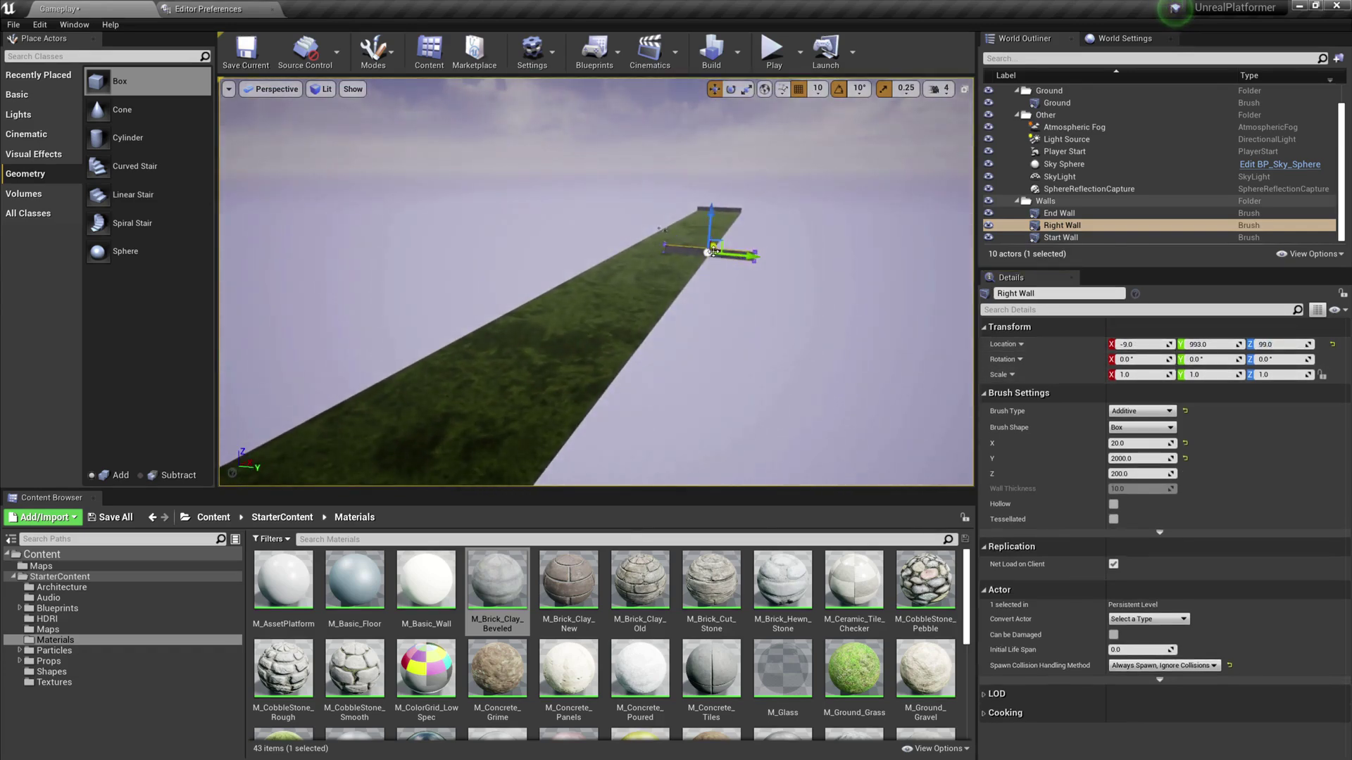
Resize the Right Wall's brush to X 20000 and Y 20 so it runs along the ground's long edge
right_click_drag(694, 295, 658, 310)
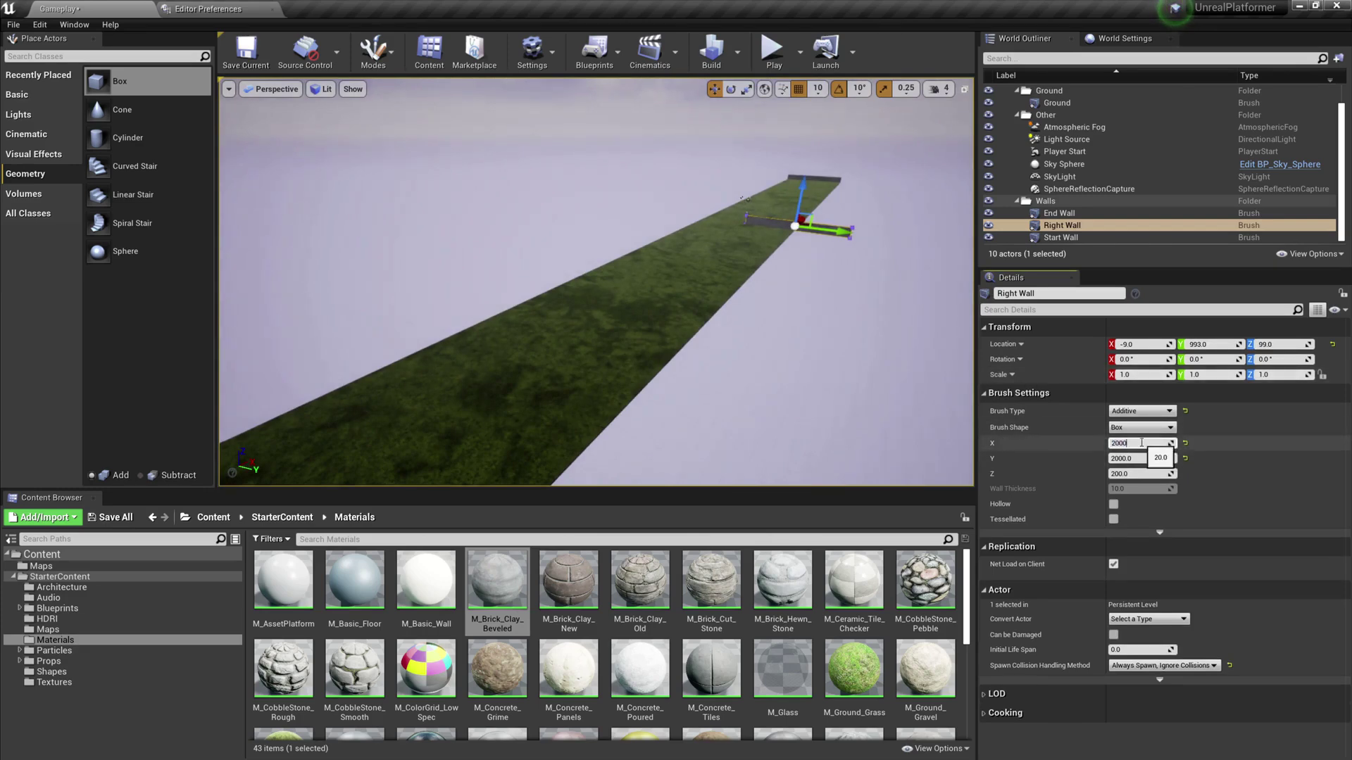
key("Return")
mouse_move(760, 303)
right_mouse_down()
mouse_move(564, 309)
mouse_move(804, 317)
right_mouse_up()
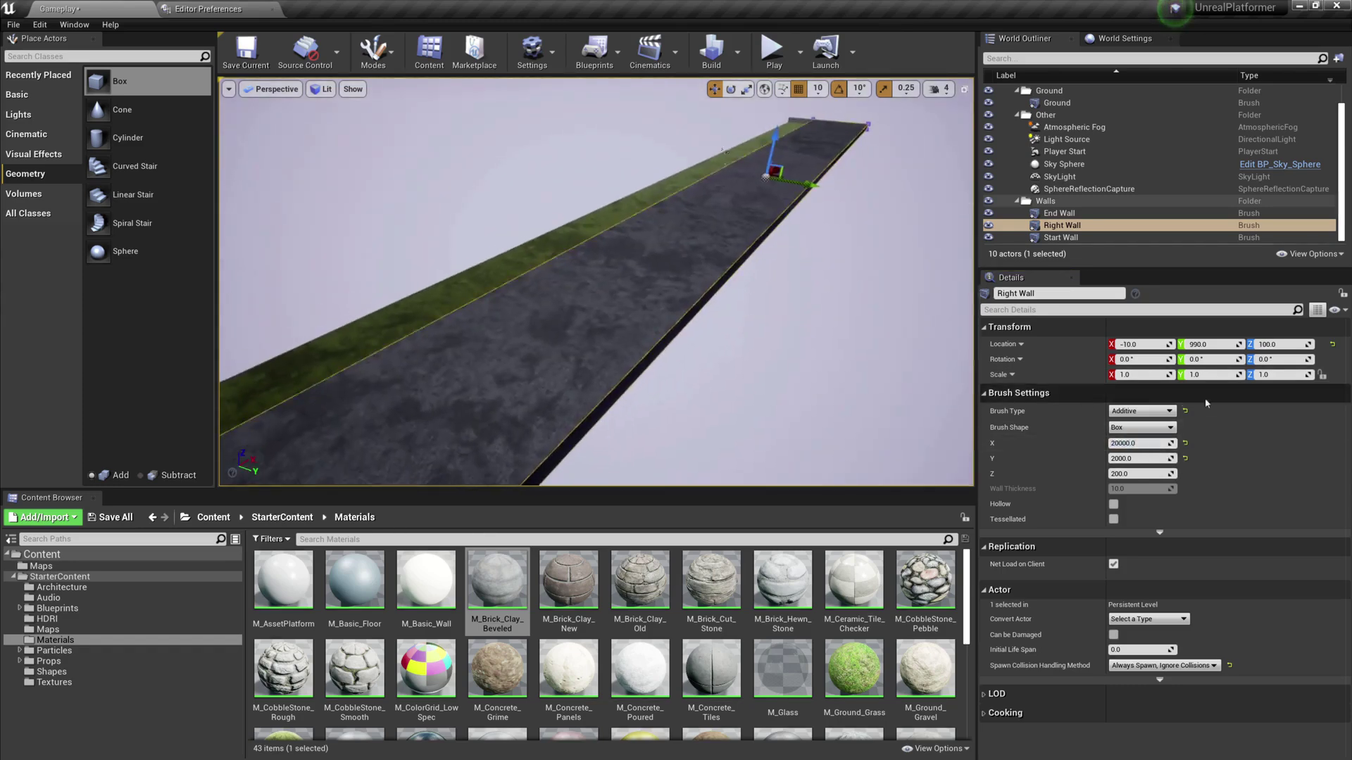
left_click(1139, 459)
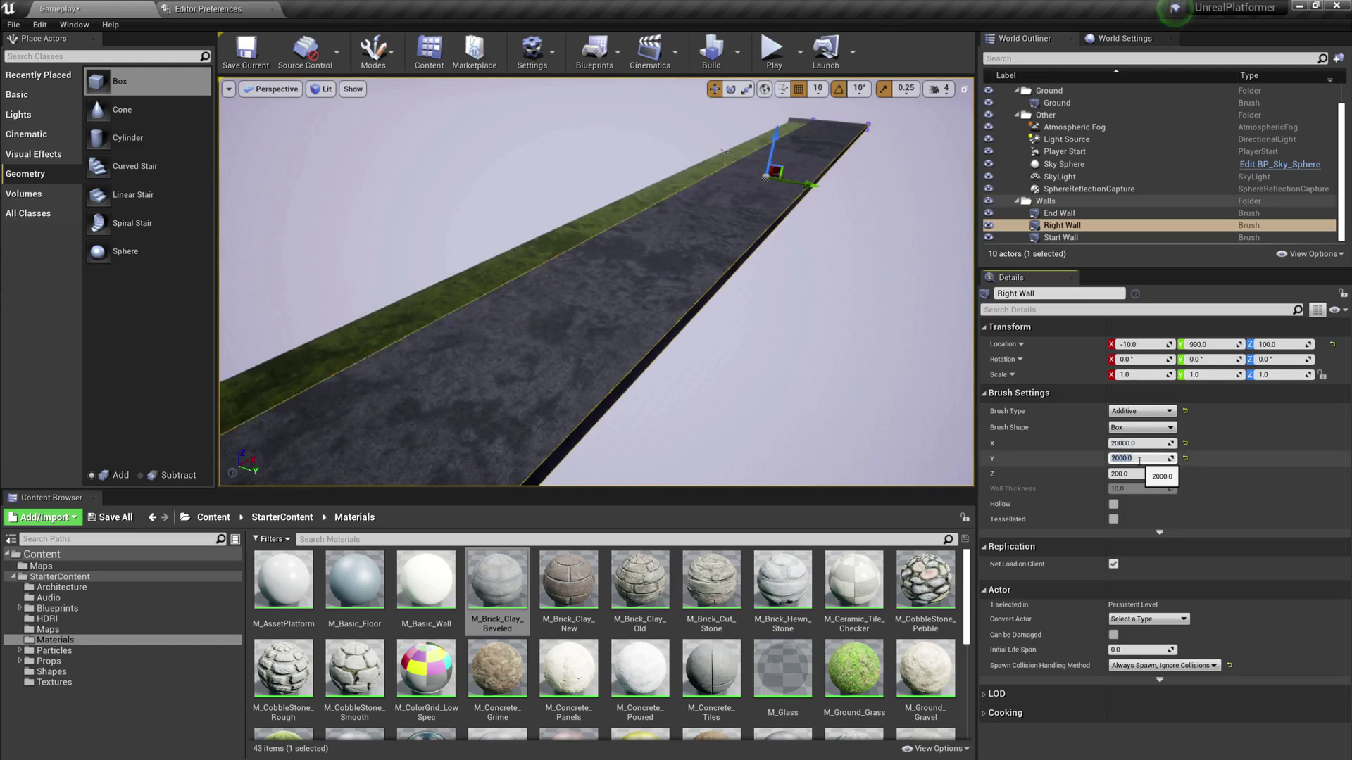
type("20")
key("Tab")
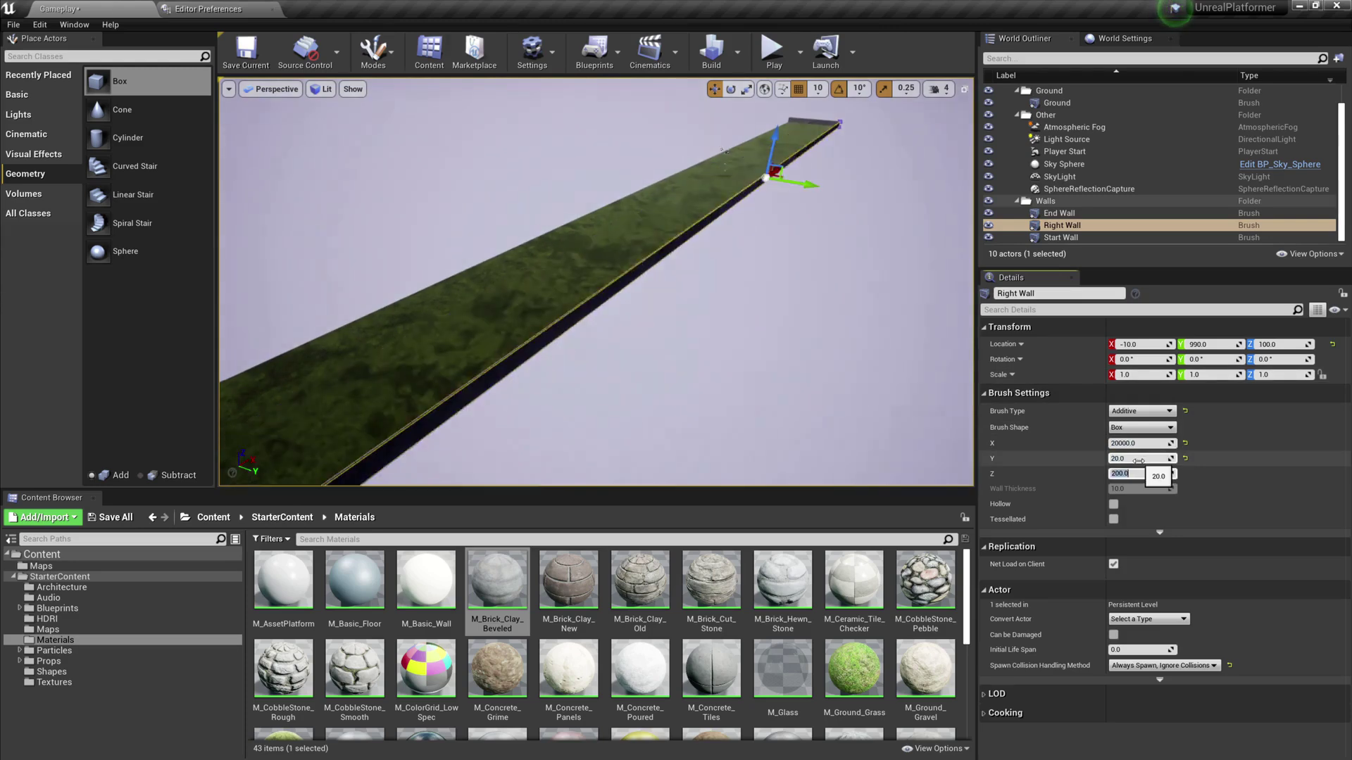
right_click_drag(703, 341, 702, 341)
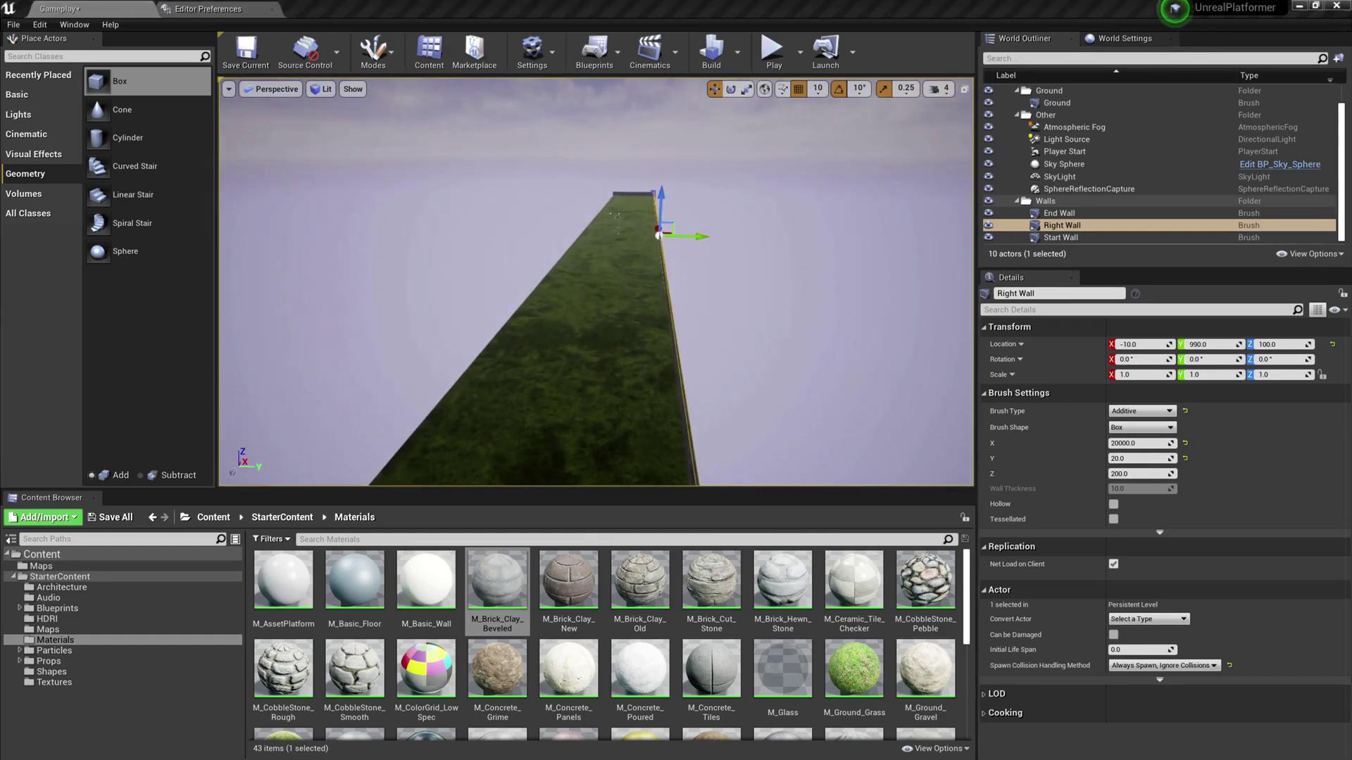
Duplicate the Right Wall along the Y axis to about Y 40, near the middle of the ground
right_click_drag(760, 259, 722, 239)
left_click_drag(739, 241, 699, 239, "alt")
right_click_drag(699, 239, 669, 352)
right_click_drag(711, 205, 711, 206)
right_click_drag(857, 171, 856, 170)
left_click(1072, 238)
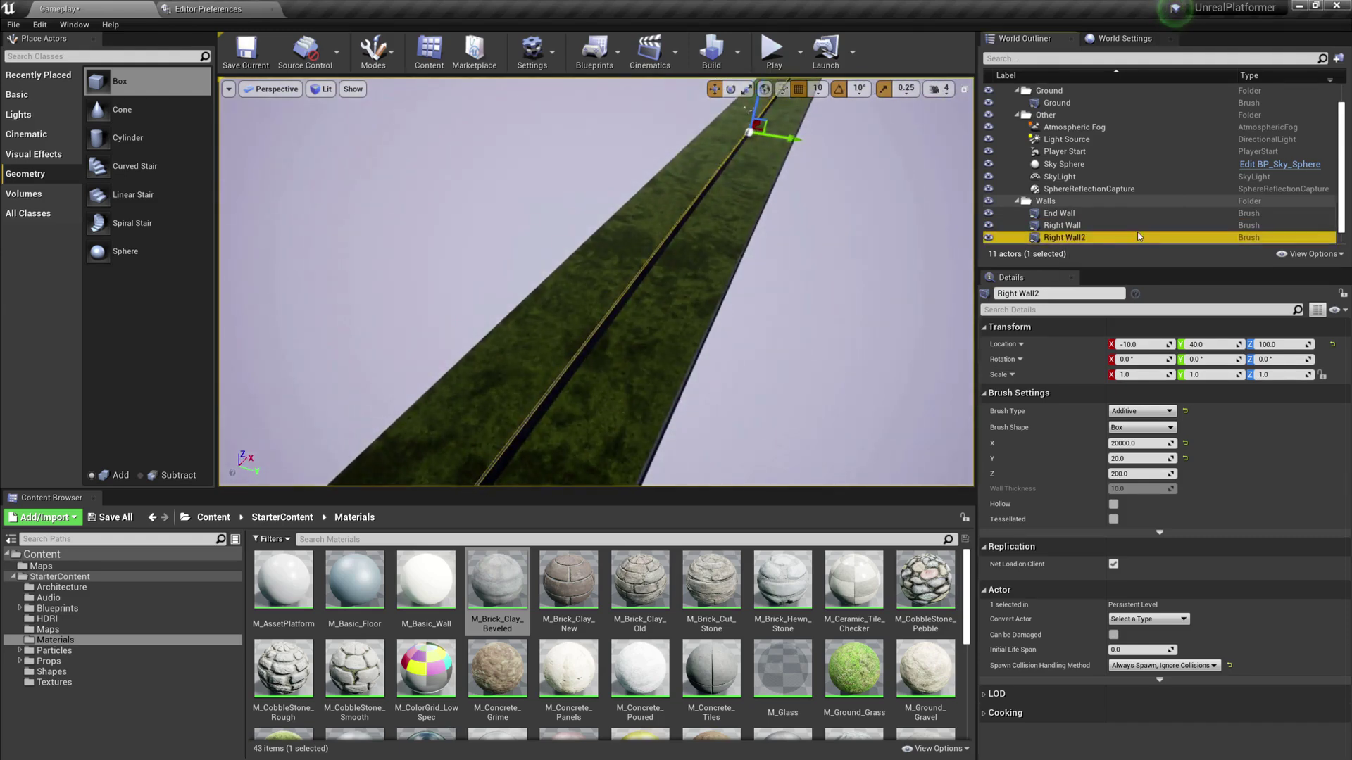
left_click(1133, 237)
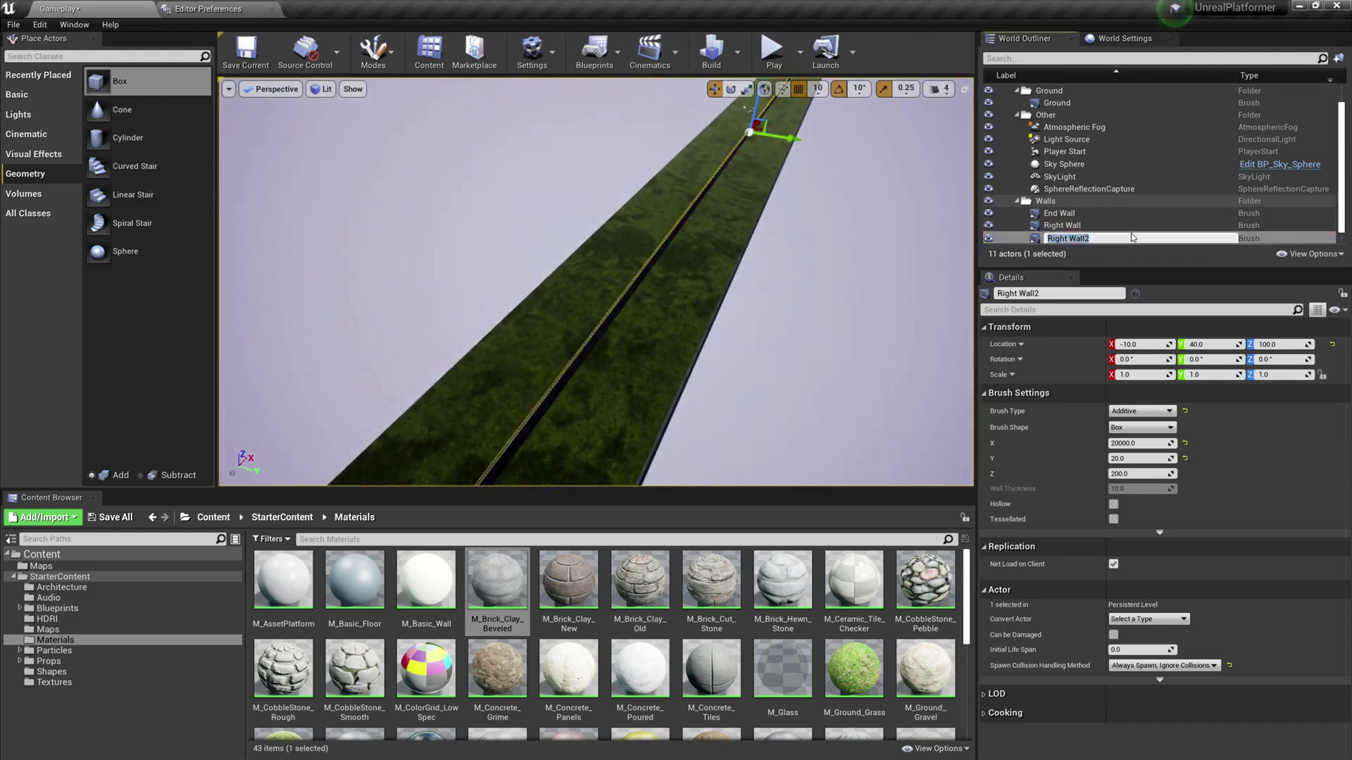
key("super+Left")
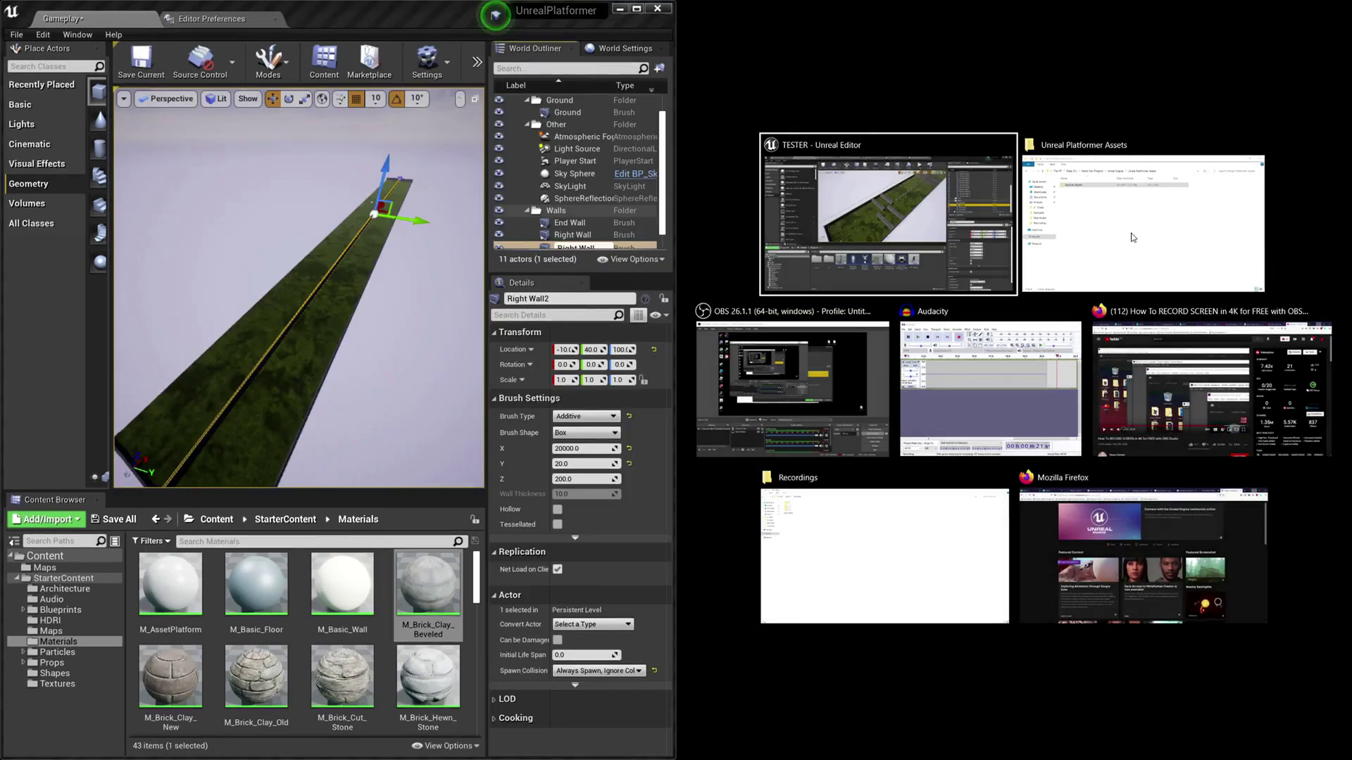
left_click(417, 15)
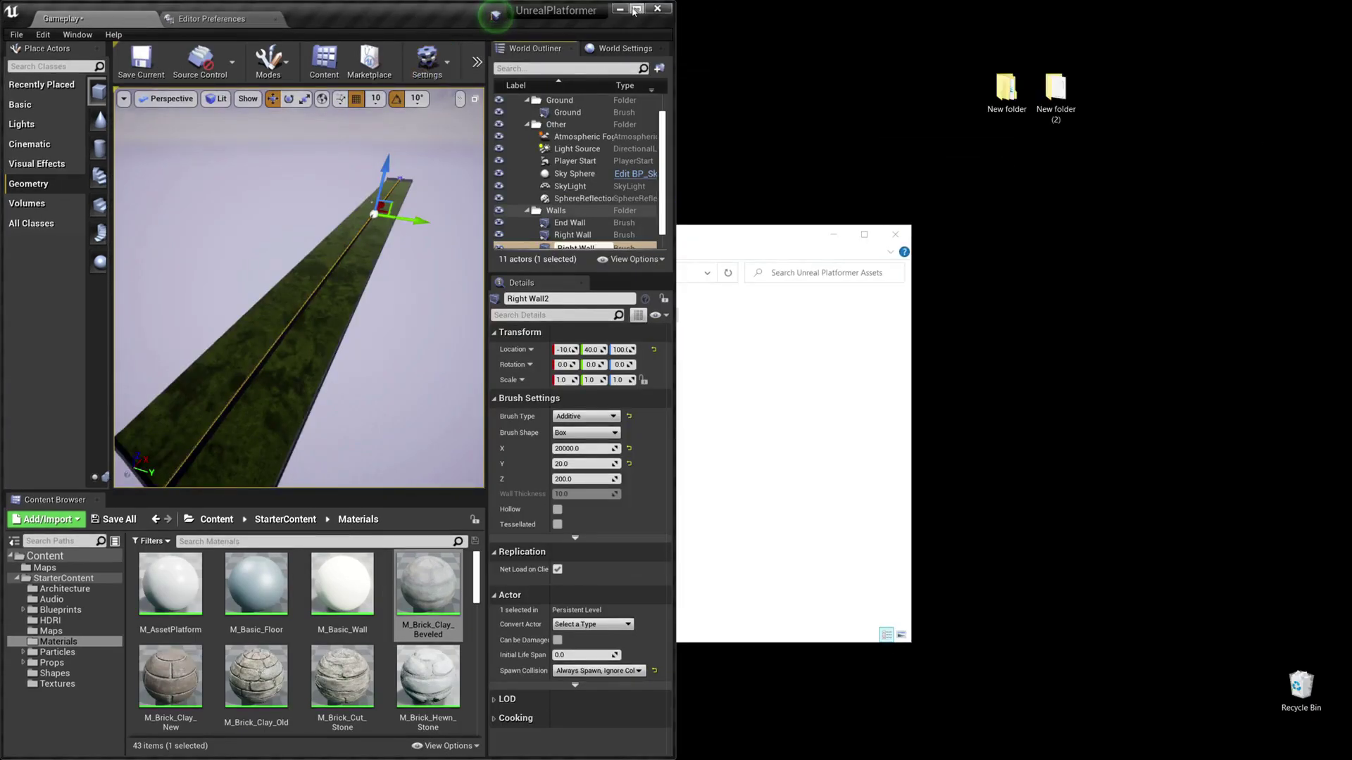
left_click(636, 9)
Rename the duplicated side wall as Left Wall
scroll(1082, 216, "down", 1)
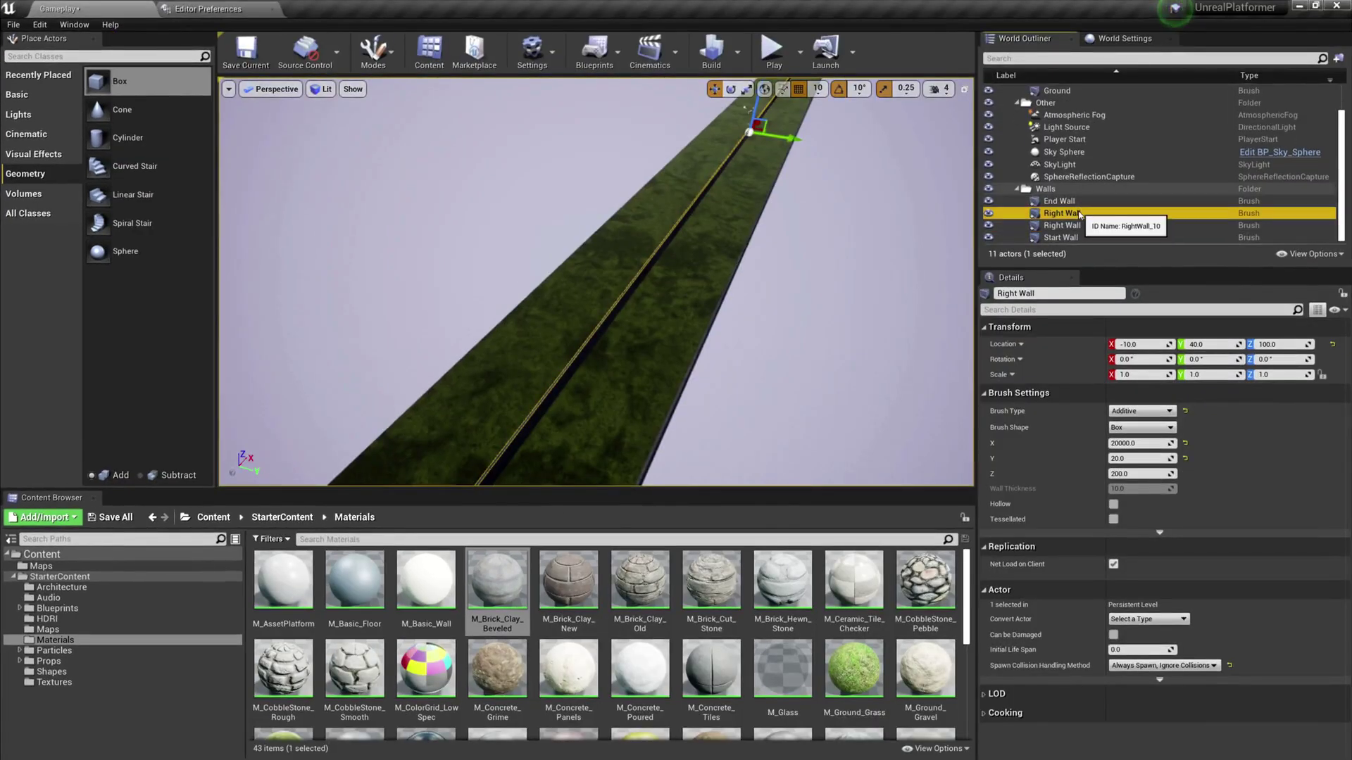
left_click(1115, 215)
key("Left")
key("Left")
key("Left")
key("Left")
key("Left")
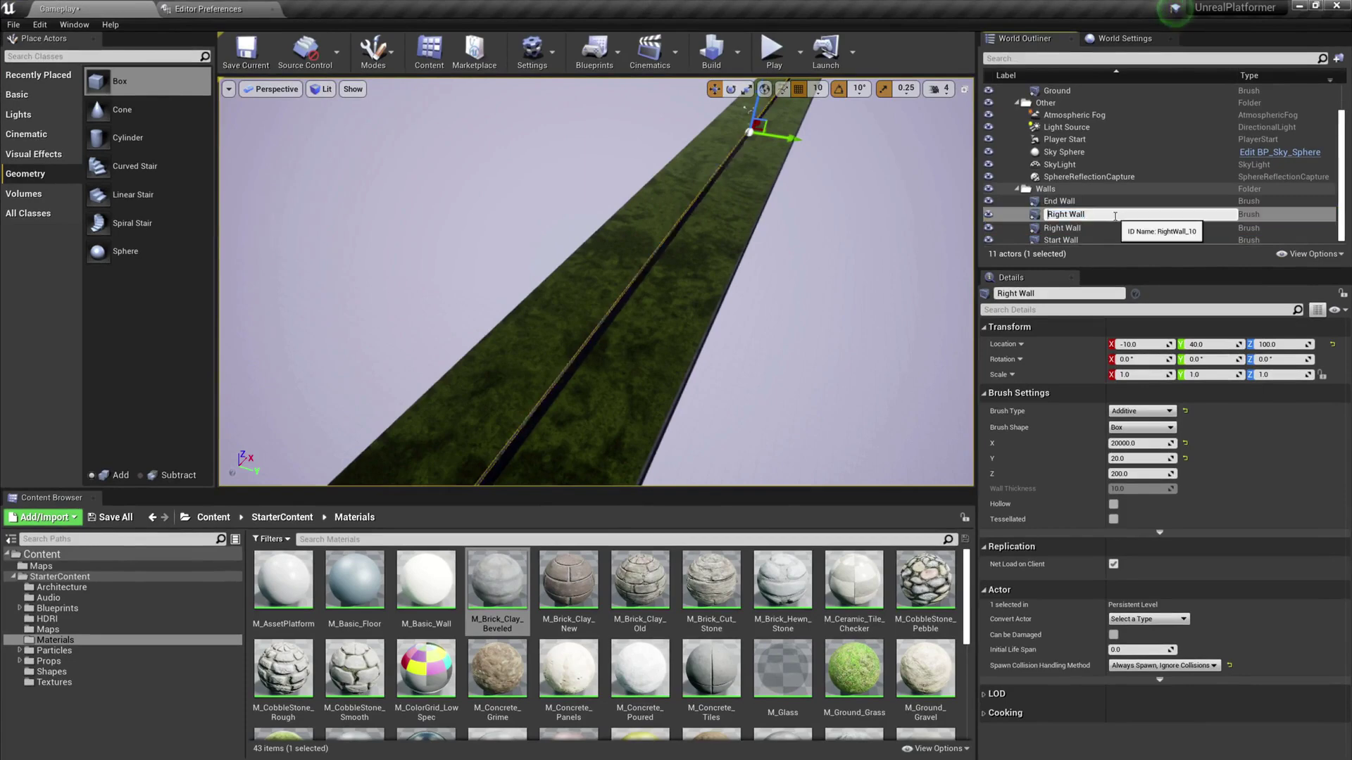
key("shift+Left")
key("shift+Left")
key("shift+Left")
key("shift+Left")
key("shift+Left")
type("Left")
key("Return")
Set the Left Wall's location to X -5 and Y -993, along the ground's opposite long edge
right_click_drag(704, 281, 759, 243)
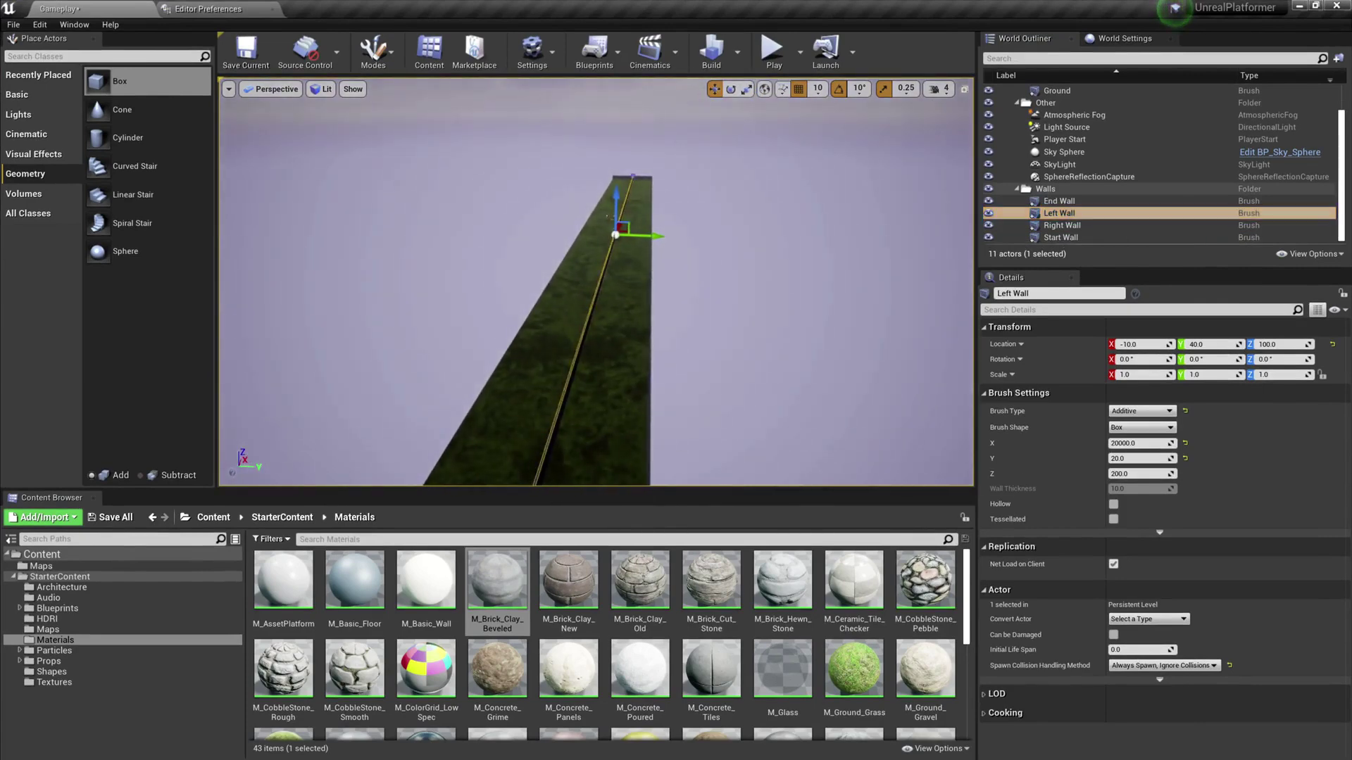
left_click(1138, 344)
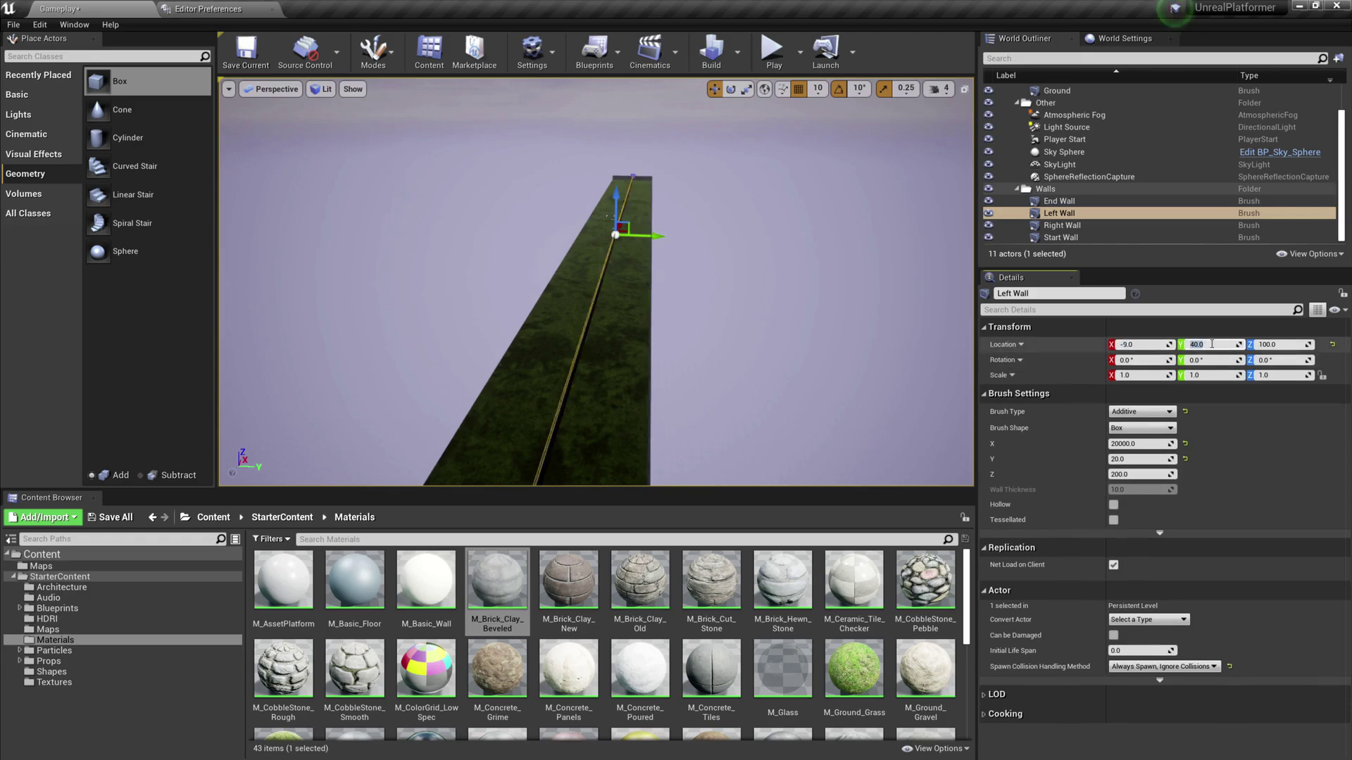
left_click(1212, 344)
type("-993")
key("Return")
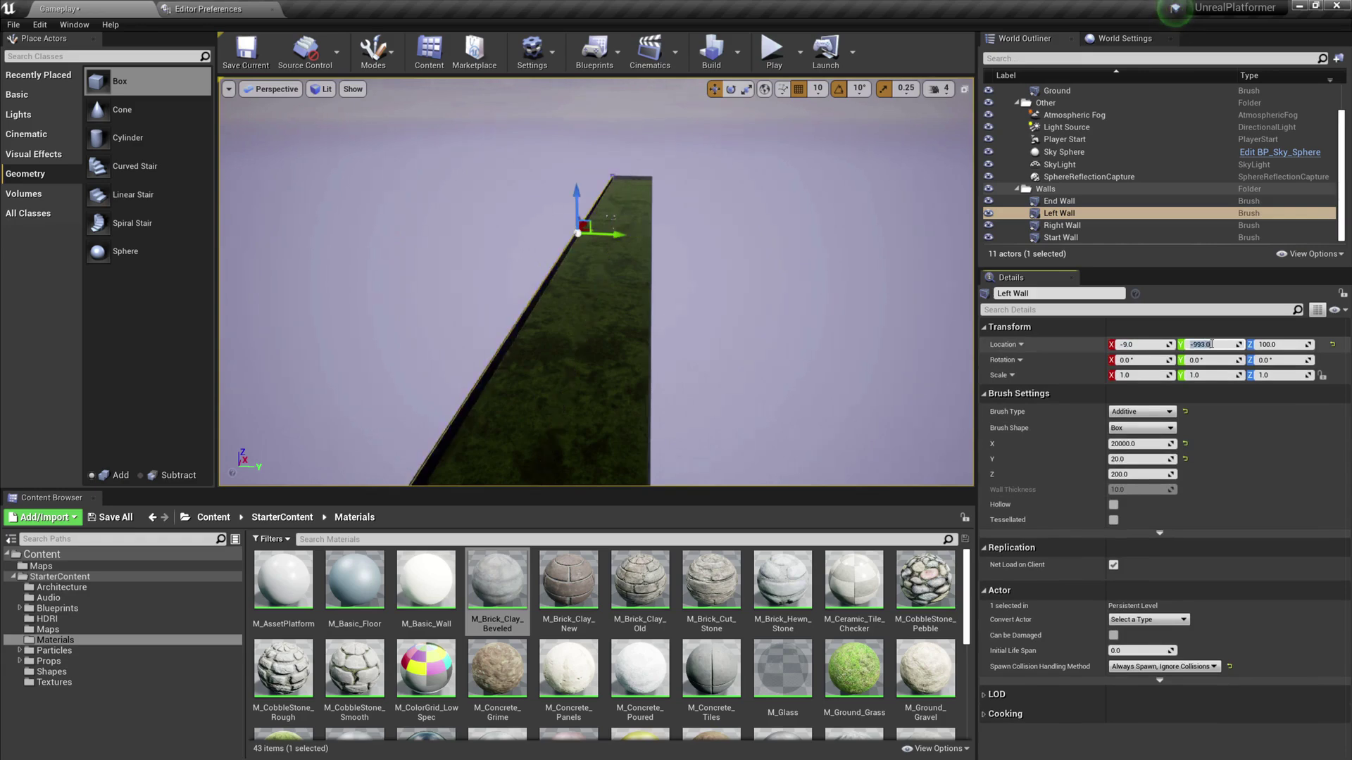
left_click(1272, 343)
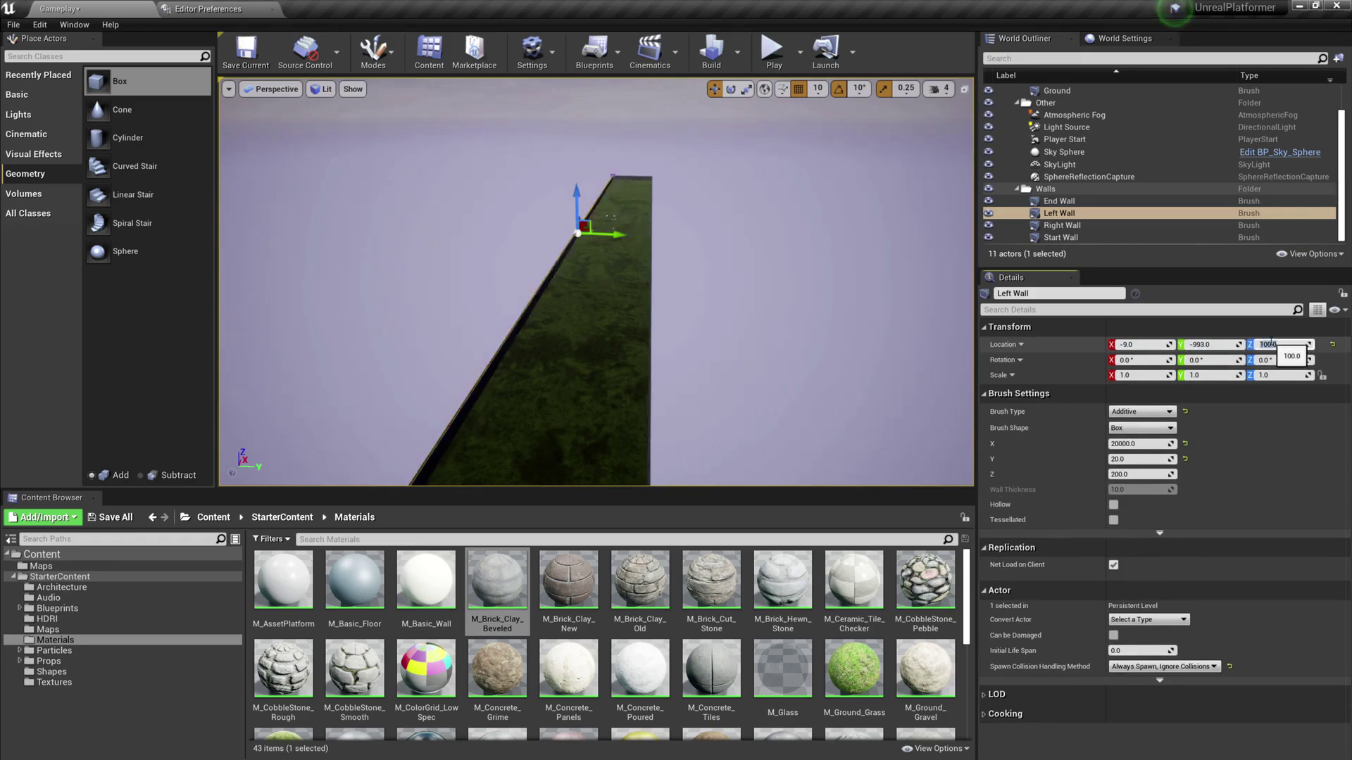
Save the Gameplay level and look over the four walls enclosing the ground
mouse_move(705, 282)
right_mouse_down()
mouse_move(626, 380)
mouse_move(606, 288)
mouse_move(492, 338)
mouse_move(584, 310)
mouse_move(599, 282)
mouse_move(465, 281)
mouse_move(599, 296)
mouse_move(465, 303)
mouse_move(578, 306)
mouse_move(437, 288)
mouse_move(606, 296)
mouse_move(620, 281)
right_mouse_up()
left_click(598, 281)
key("ctrl+s")
right_click_drag(479, 285, 487, 285)
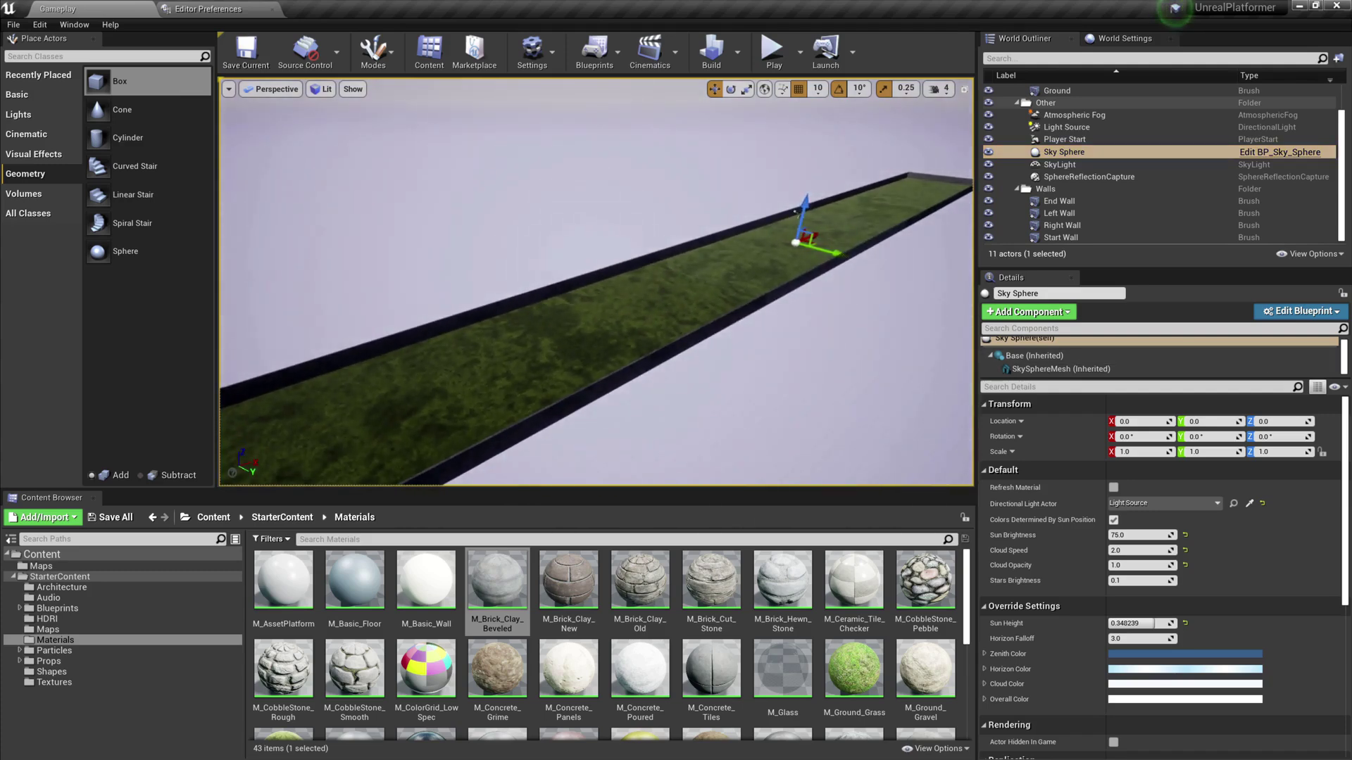
right_click_drag(868, 330, 856, 331)
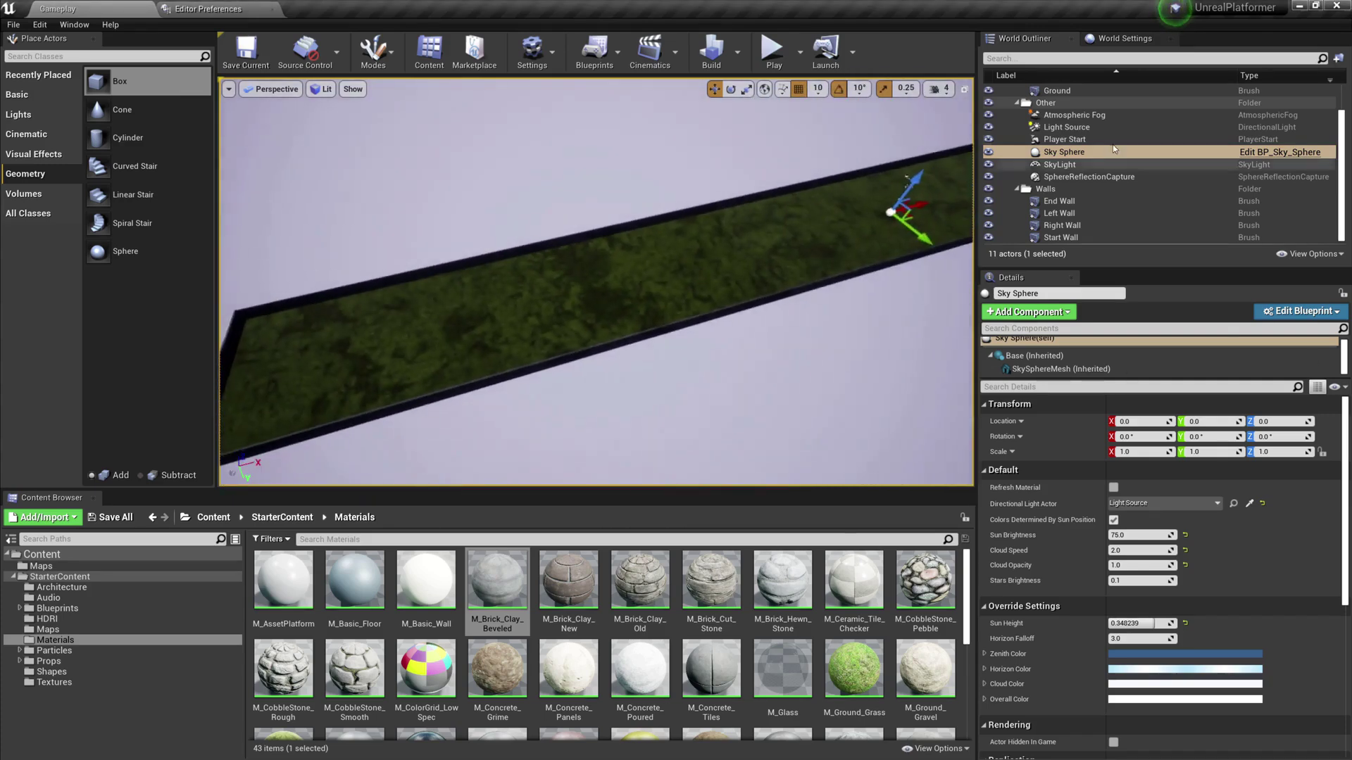
Collapse the Other and Walls folders and create a subfolder named Obstacle Walls inside the Level folder
scroll(1020, 113, "up", 2)
left_click(1018, 126)
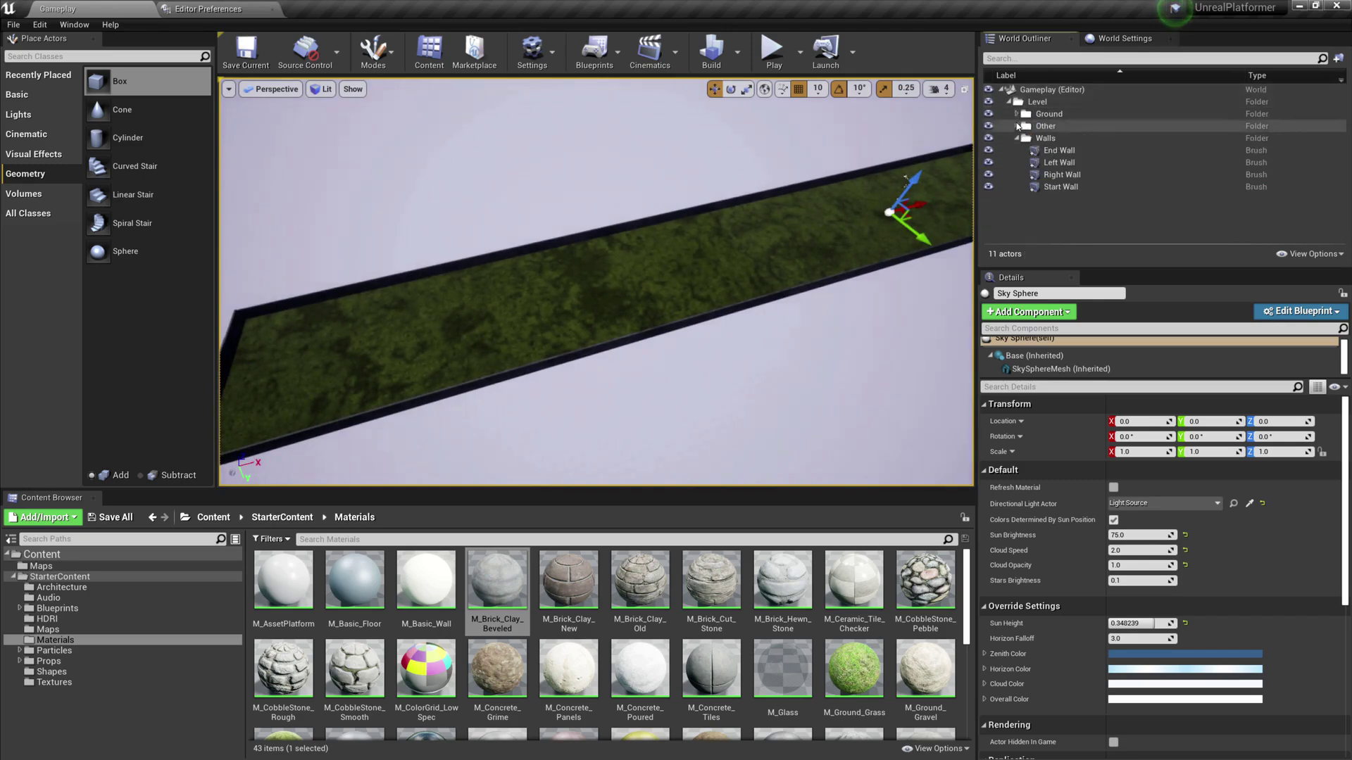
left_click(1017, 138)
right_click(1030, 103)
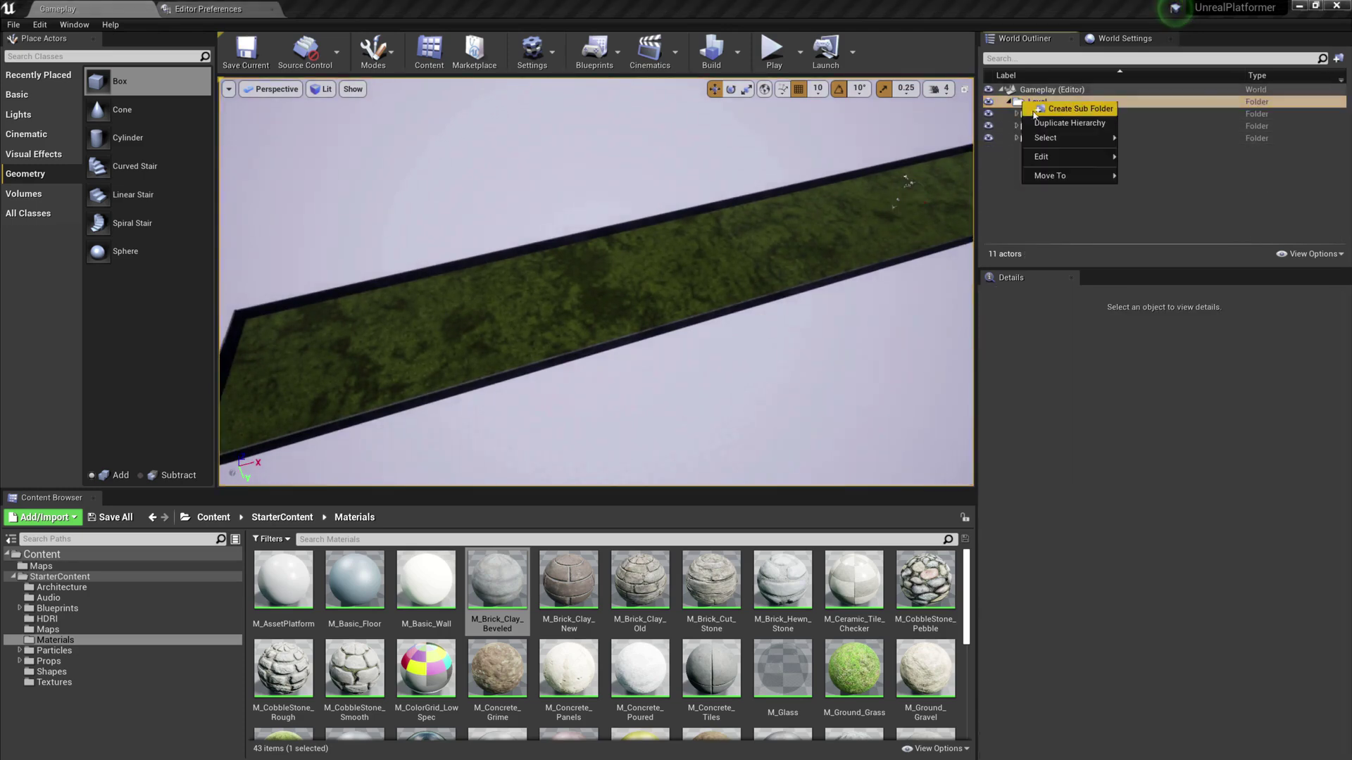
left_click(1032, 111)
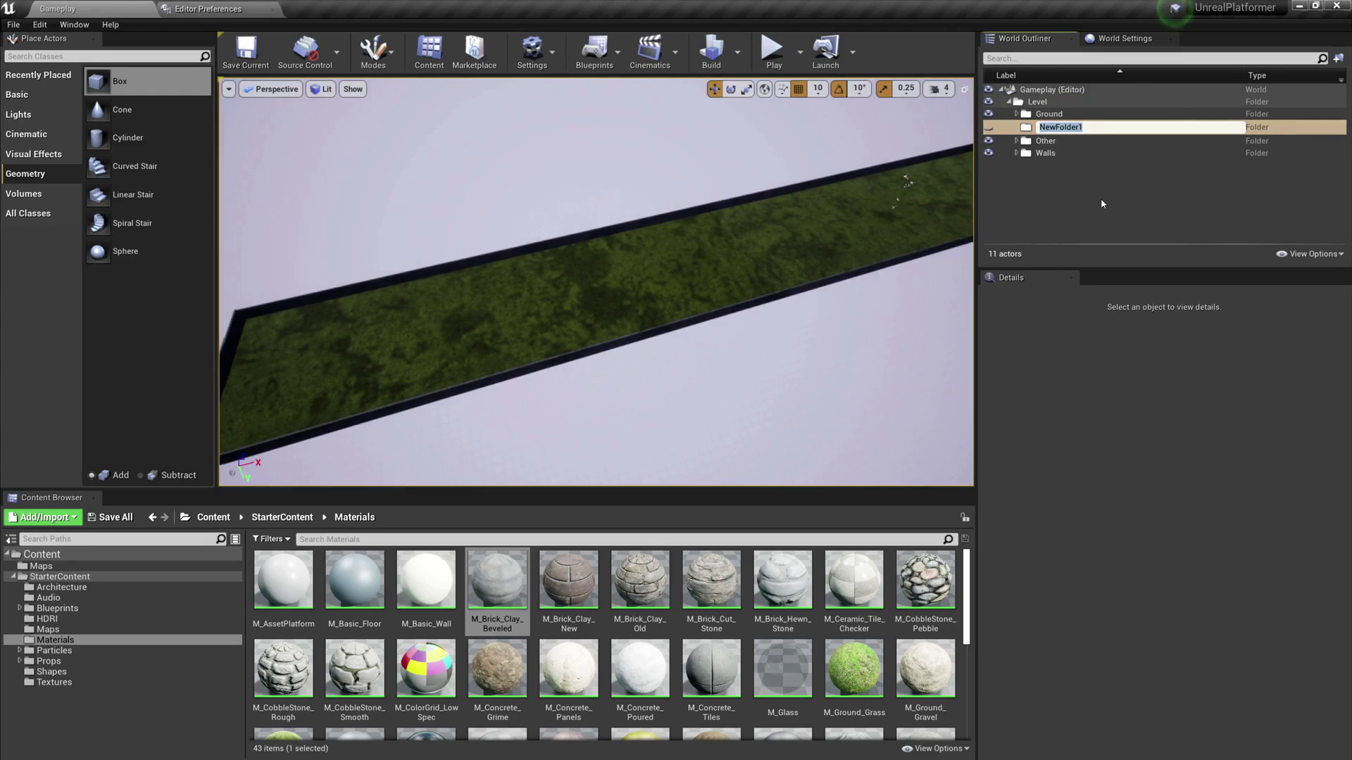
type("Obstacle Walls")
key("Return")
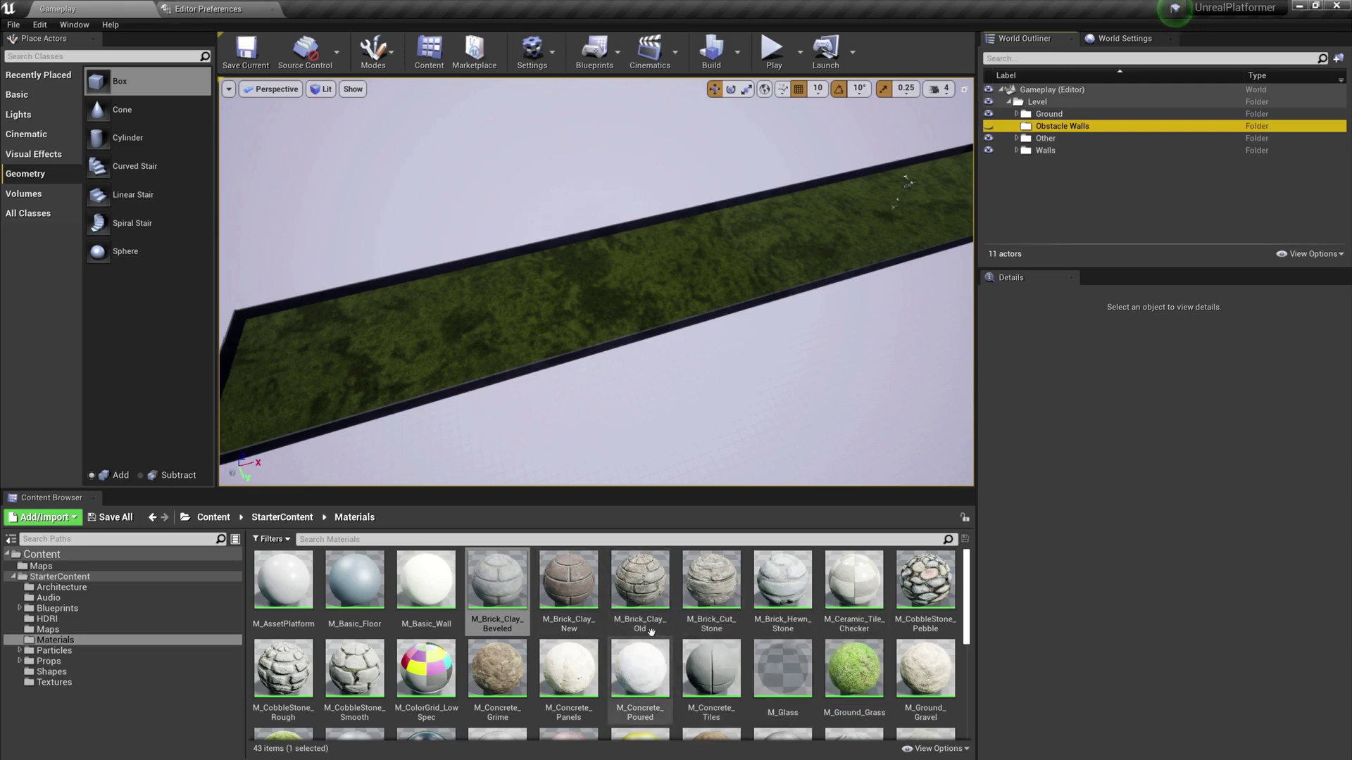
Place a box brush with the M_Brick_Clay_Old material on the ground near the Right Wall, at about X -7180, Y 640, Z 100
left_click(640, 584)
right_click_drag(775, 425, 803, 429)
key("w")
left_click(648, 576)
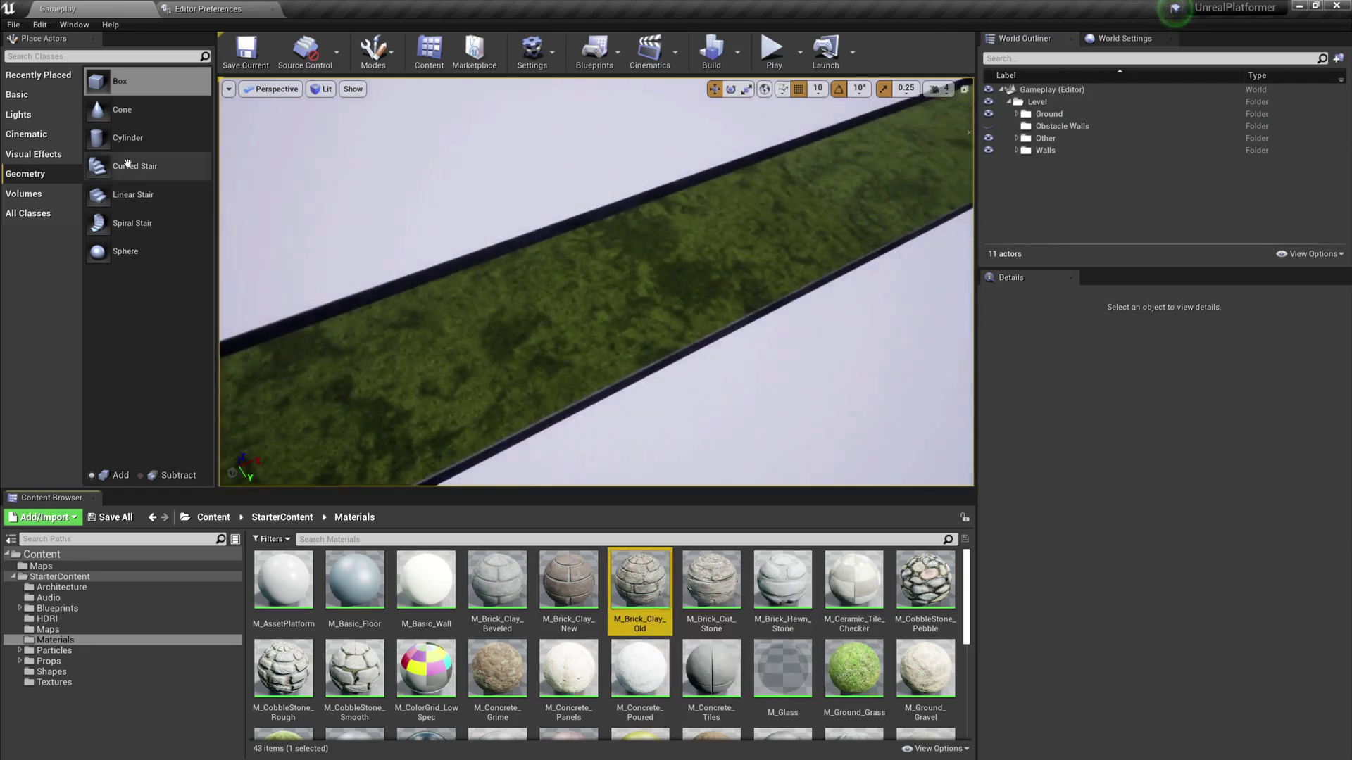
mouse_move(122, 85)
left_mouse_down()
mouse_move(466, 268)
mouse_move(516, 334)
left_mouse_up()
key("a")
mouse_move(516, 334)
right_mouse_down()
mouse_move(606, 342)
mouse_move(528, 338)
mouse_move(619, 321)
right_mouse_up()
key("w")
left_click_drag(350, 364, 520, 212)
key("d")
mouse_move(519, 213)
right_mouse_down()
mouse_move(436, 212)
mouse_move(582, 271)
mouse_move(537, 236)
mouse_move(588, 229)
mouse_move(510, 235)
mouse_move(552, 259)
right_mouse_up()
key("w")
key("a")
key("s")
Move the new box brush into the Obstacle Walls folder and rename it as Obstacle Wall 1
left_click_drag(1042, 163, 1056, 127)
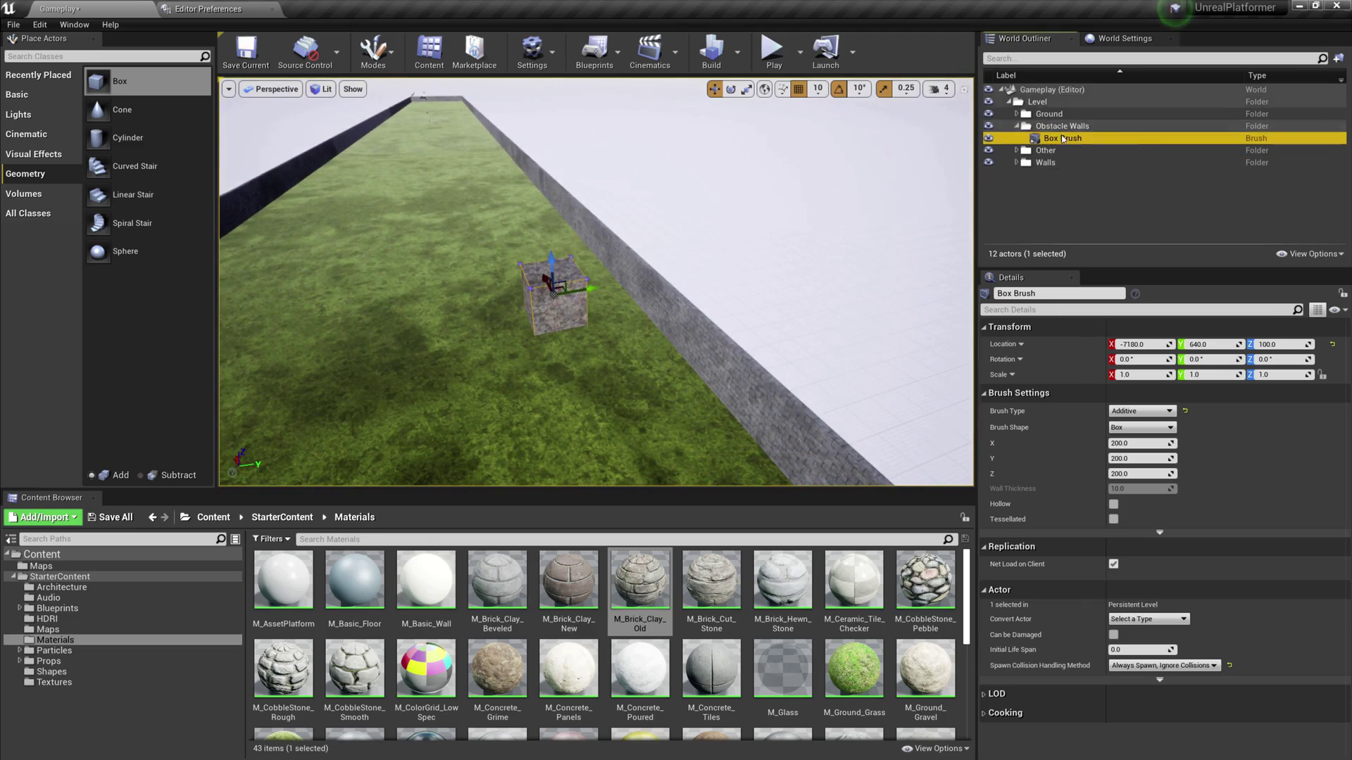
key("F2")
type("O")
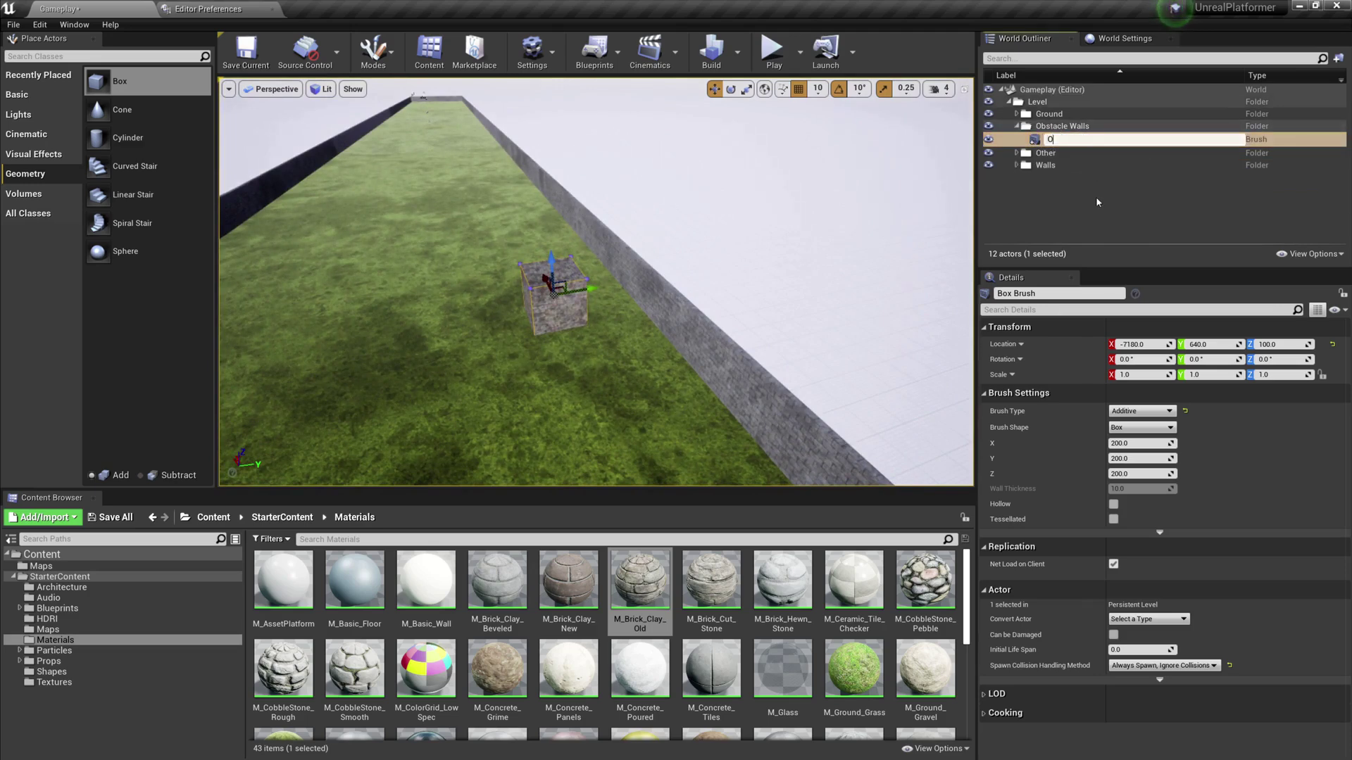
type("bstacle Wall 1")
key("Return")
Set Obstacle Wall 1's location to X -7224, Y 485 and Z 105
mouse_move(616, 325)
right_mouse_down()
mouse_move(550, 306)
mouse_move(352, 303)
mouse_move(458, 299)
mouse_move(581, 325)
mouse_move(642, 317)
right_mouse_up()
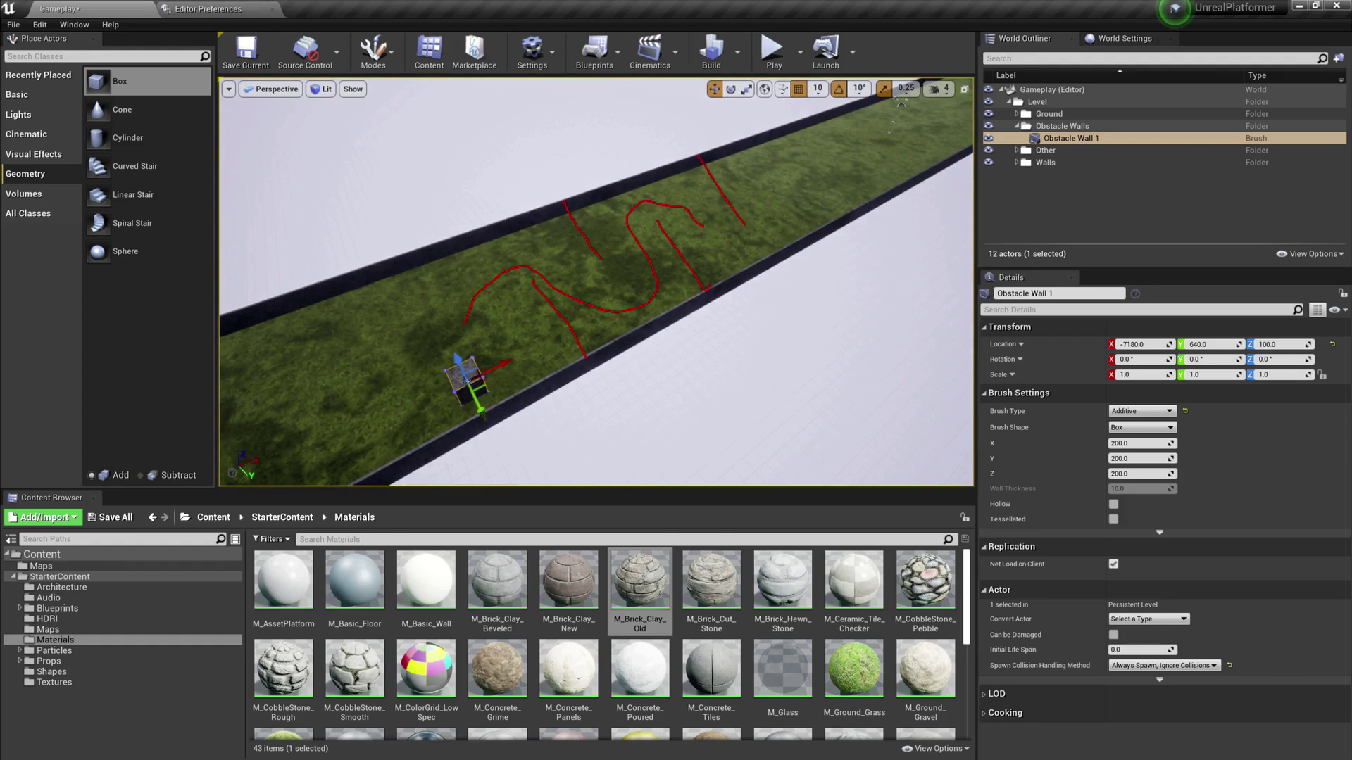
key("Escape")
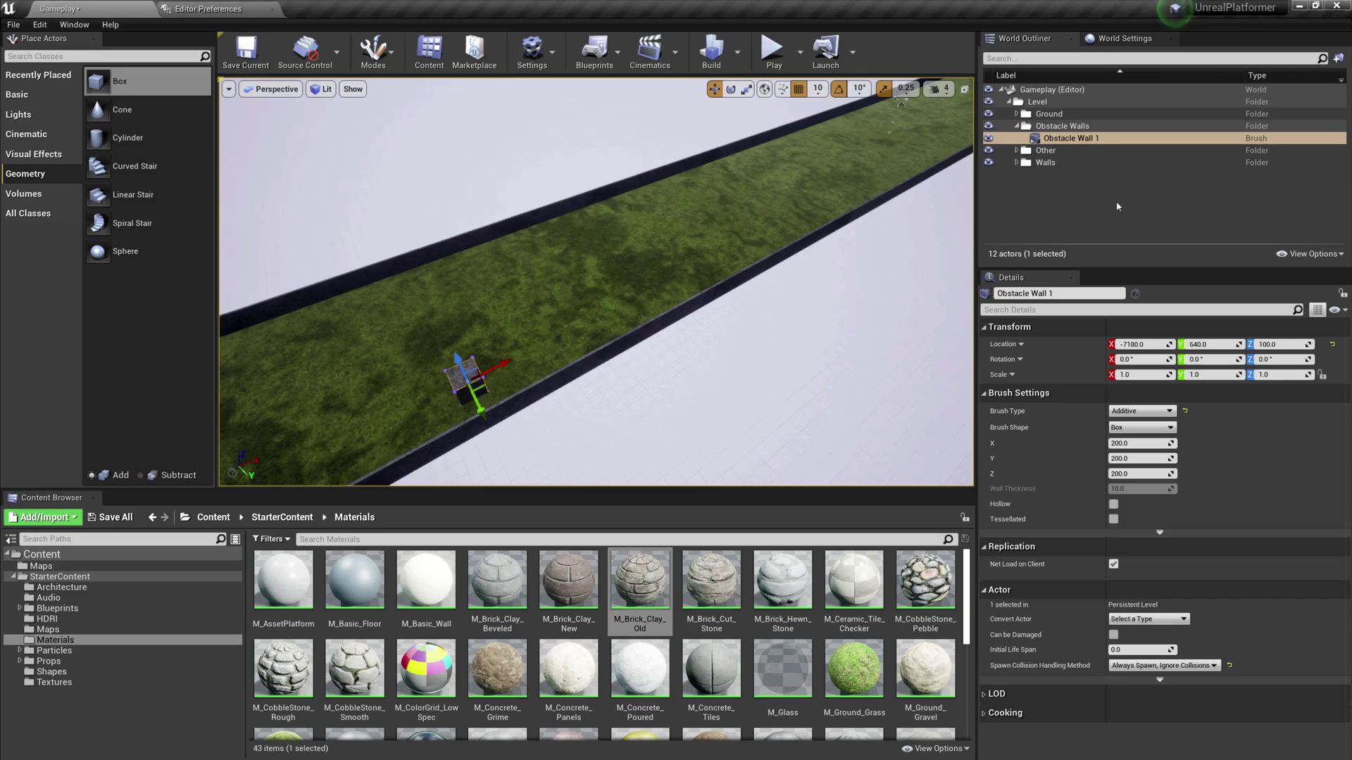
left_click(1123, 207)
left_click(1078, 138)
left_click(1138, 344)
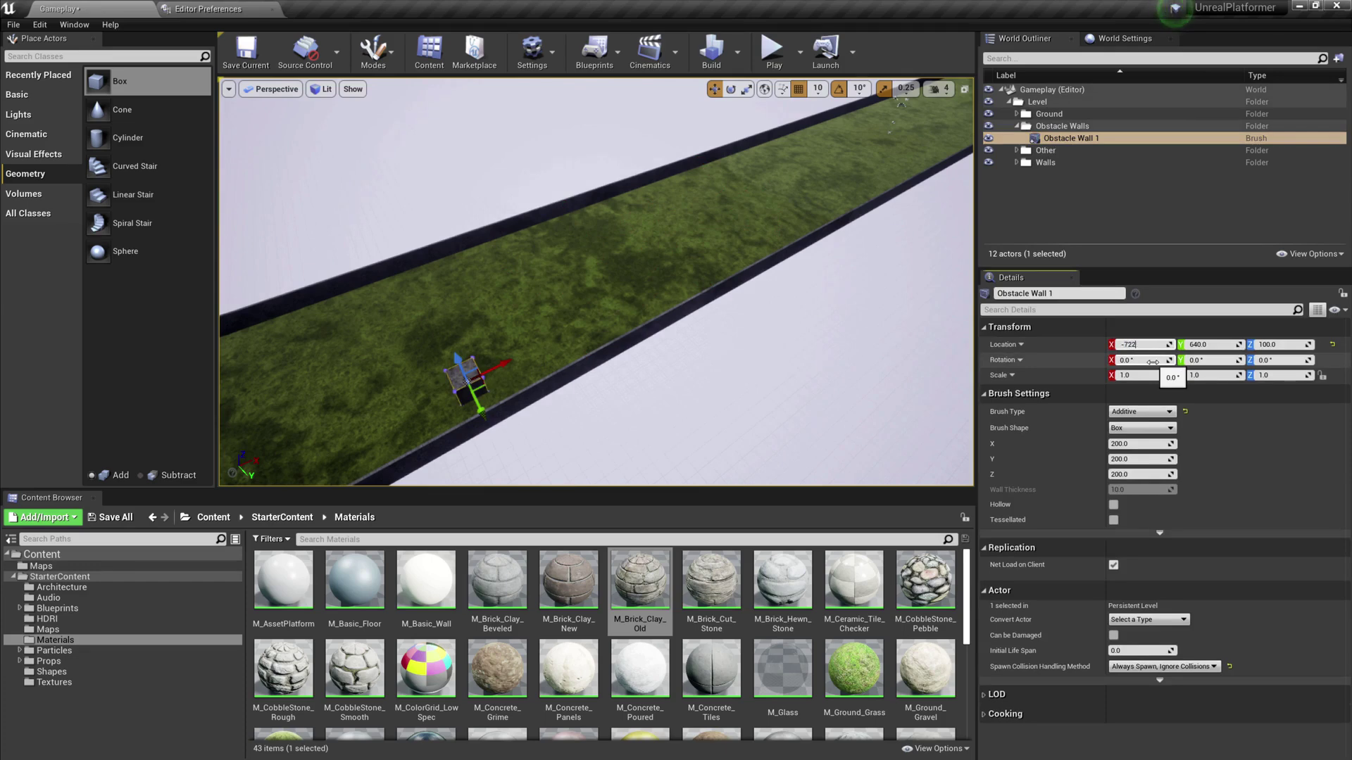
key("Tab")
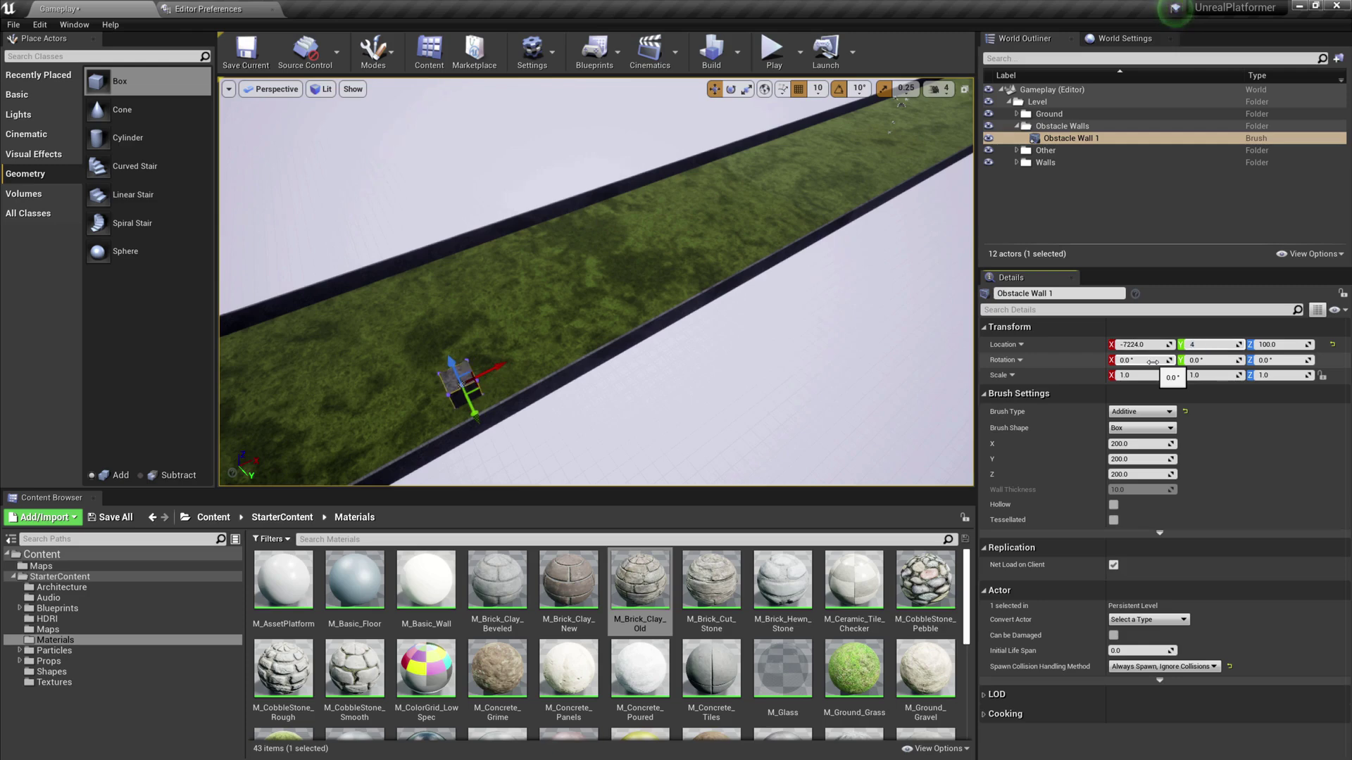
key("Tab")
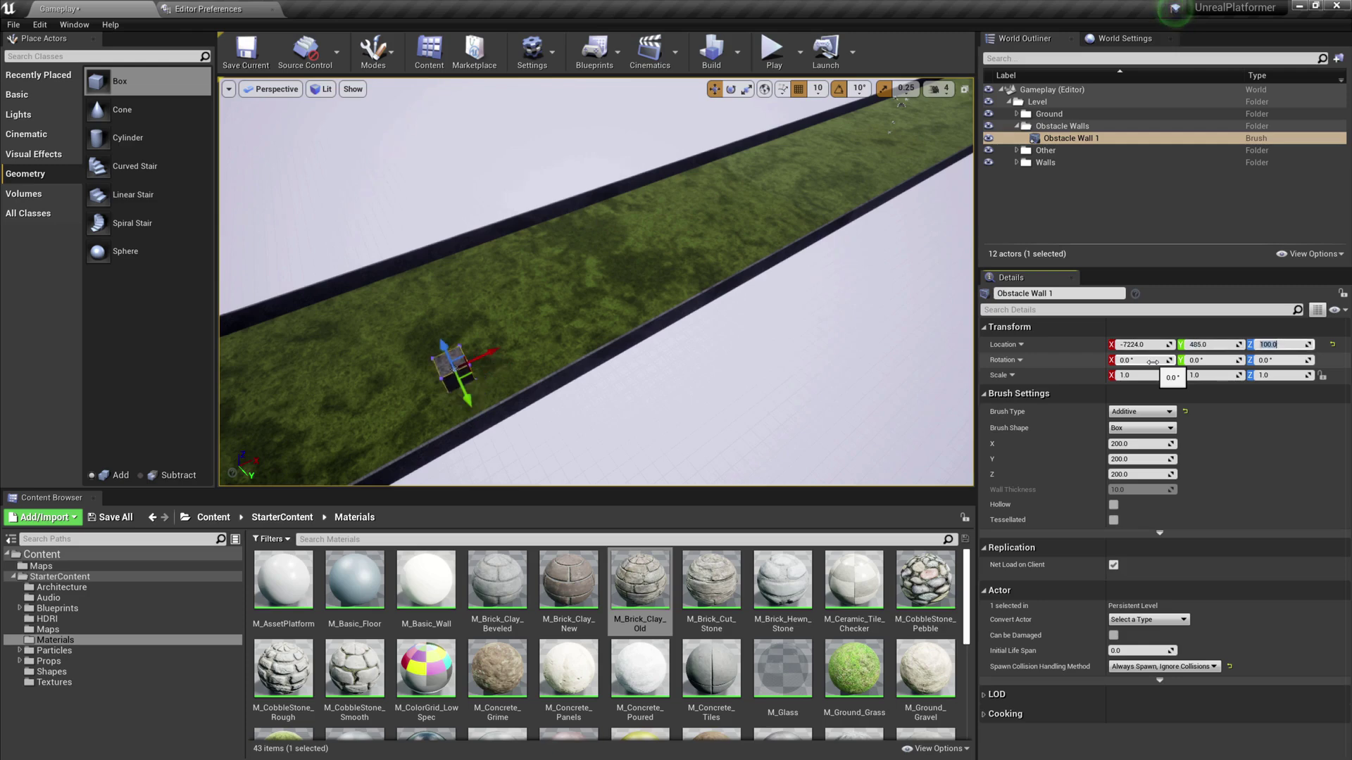
Set Obstacle Wall 1's brush size to 140 in X and 1000 in Y
key("a")
mouse_move(704, 317)
right_mouse_down()
mouse_move(718, 334)
mouse_move(837, 317)
mouse_move(824, 338)
right_mouse_up()
key("s")
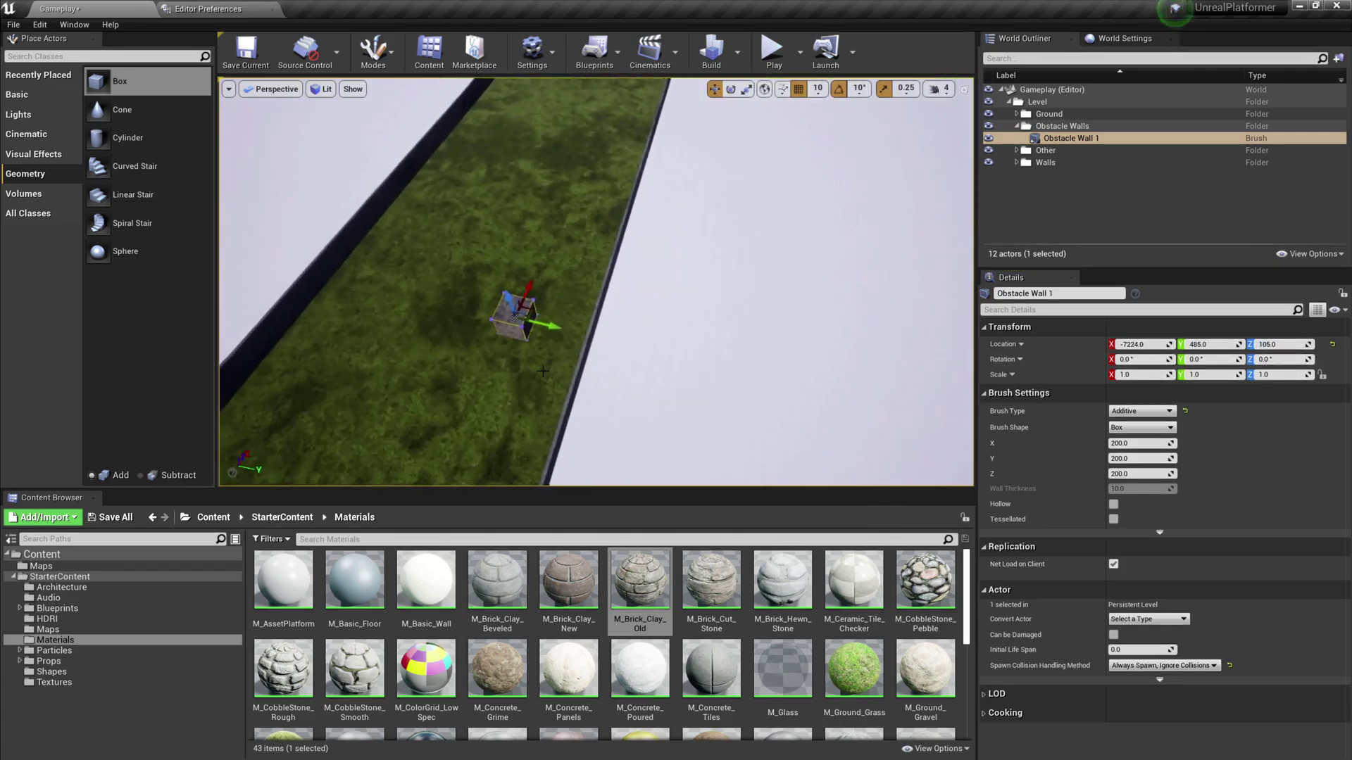
left_click(1135, 443)
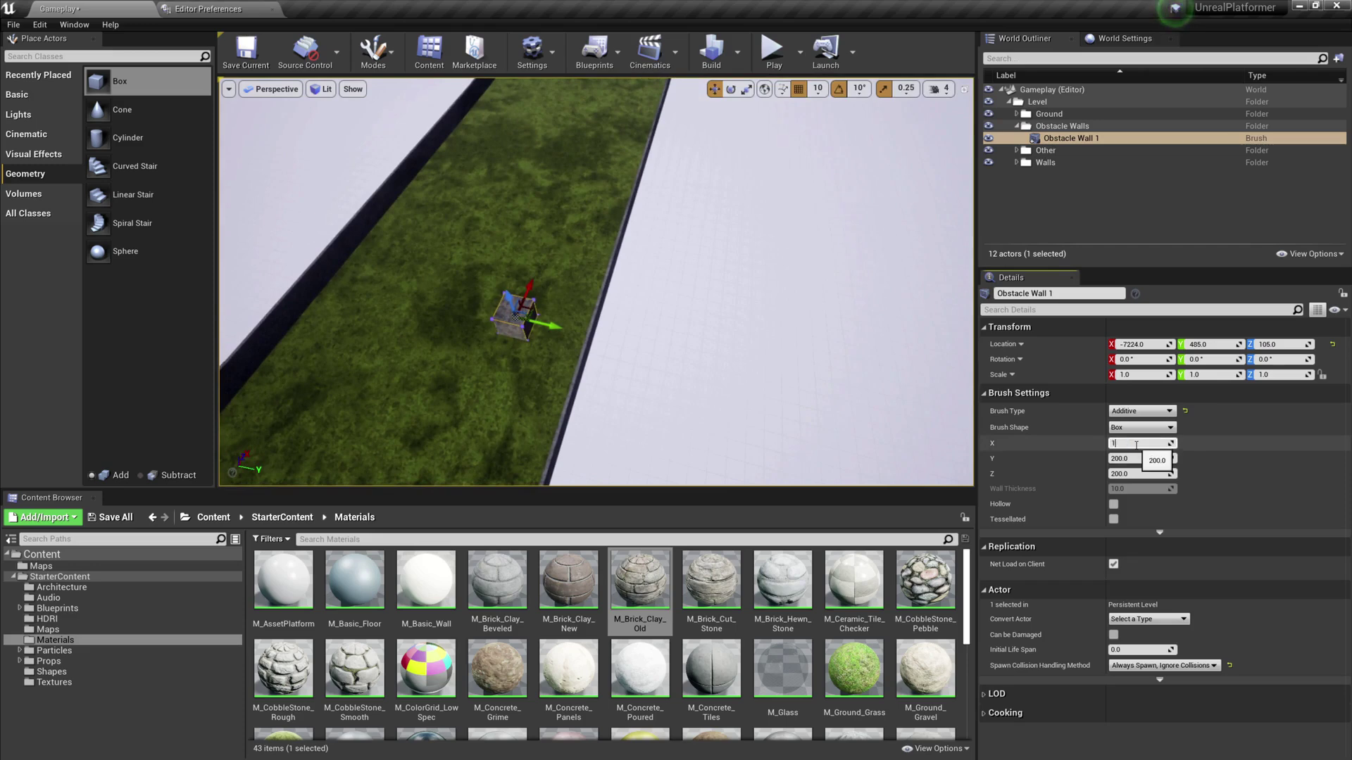
type("140")
key("Tab")
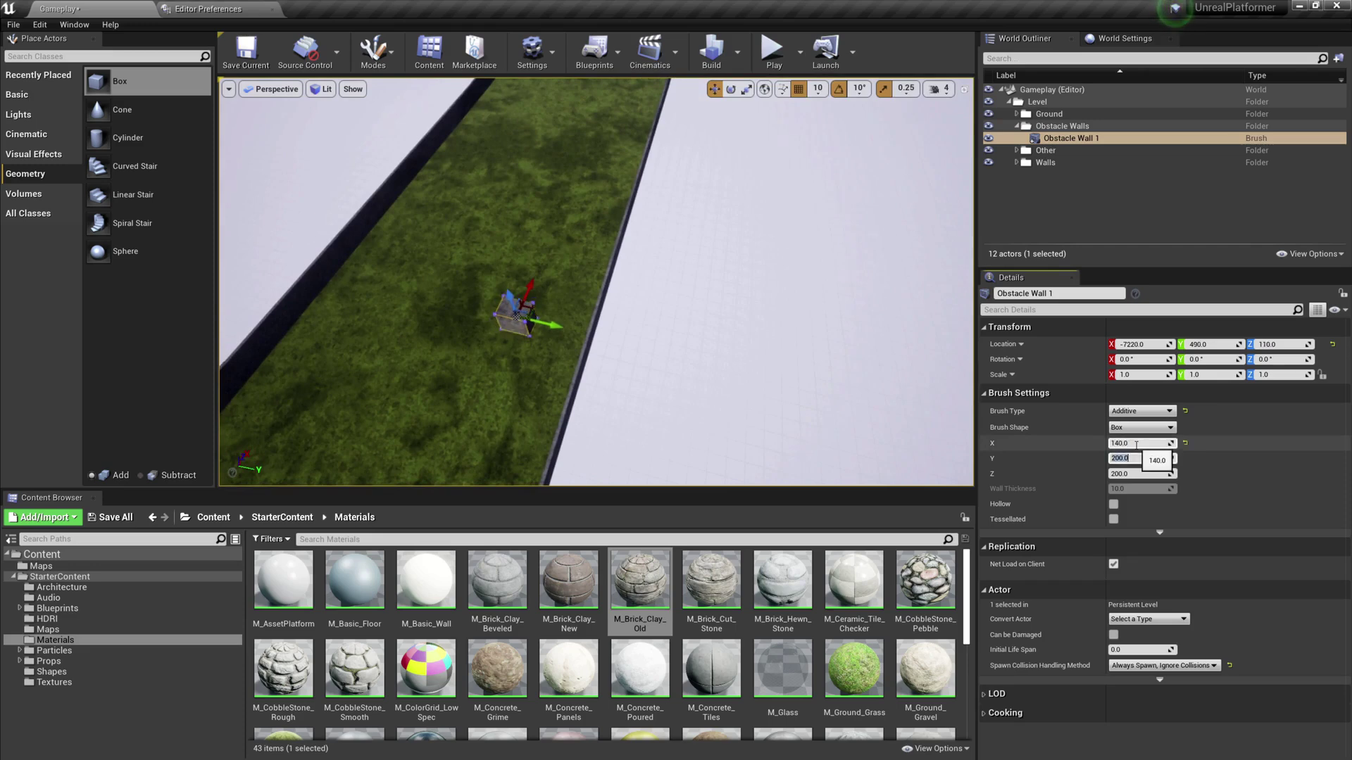
type("1000")
key("Tab")
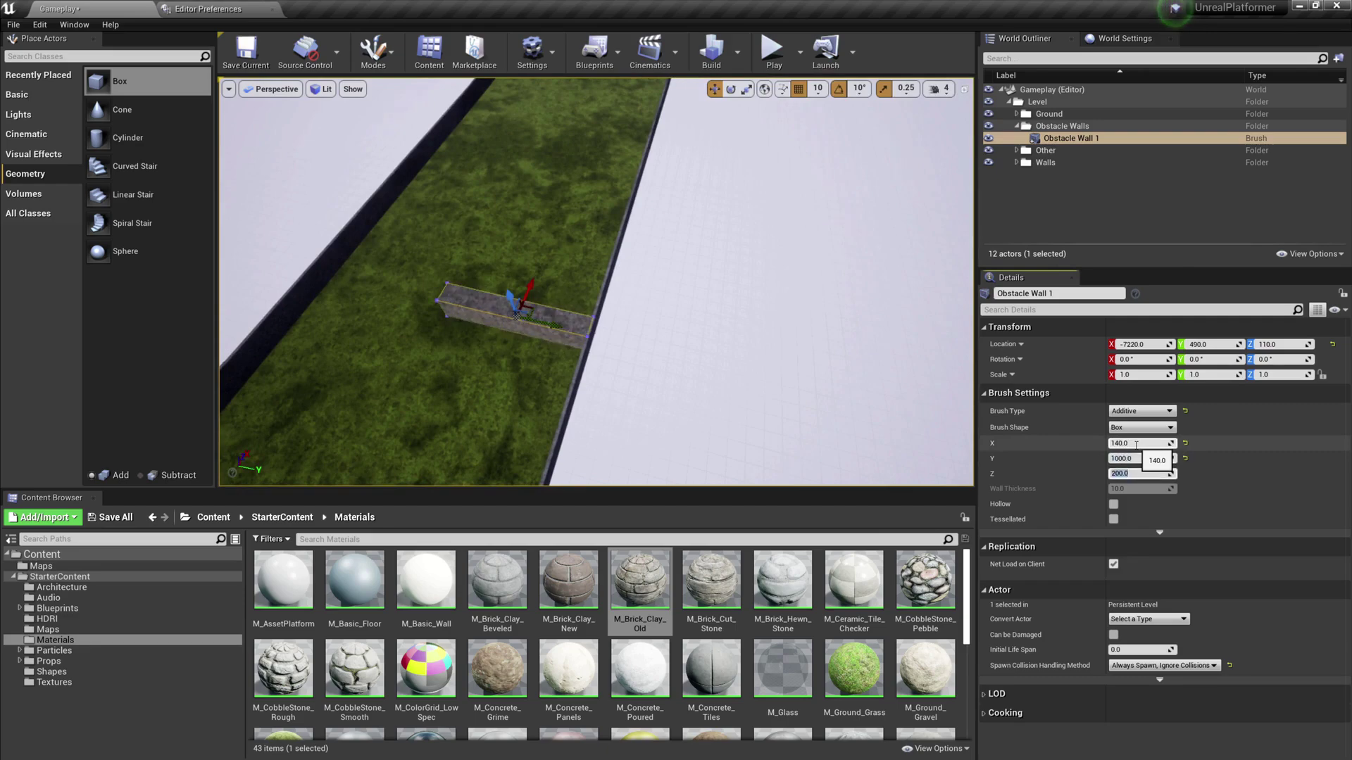
Duplicate Obstacle Wall 1 and place the copy further along the ground, at about X -6590
right_click_drag(746, 296, 507, 282)
key("d")
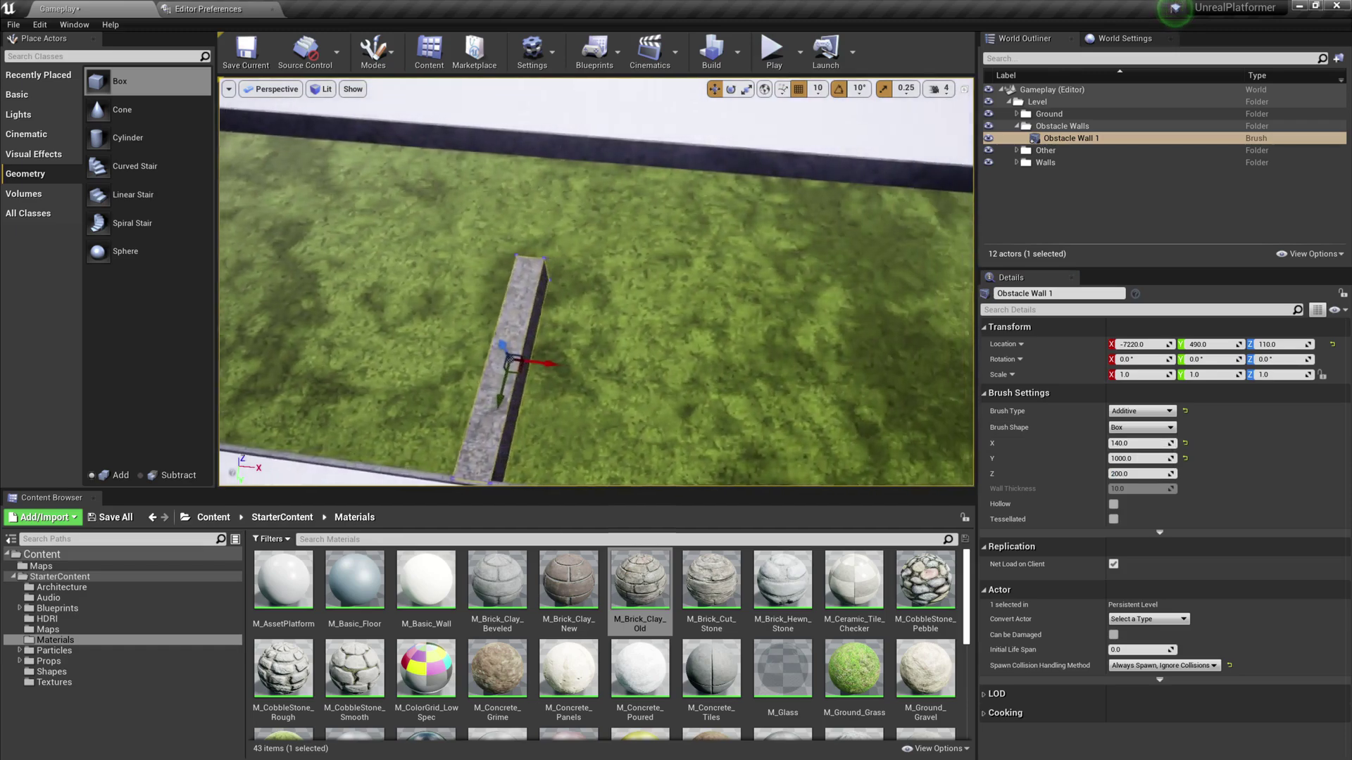
right_click_drag(658, 311, 785, 269)
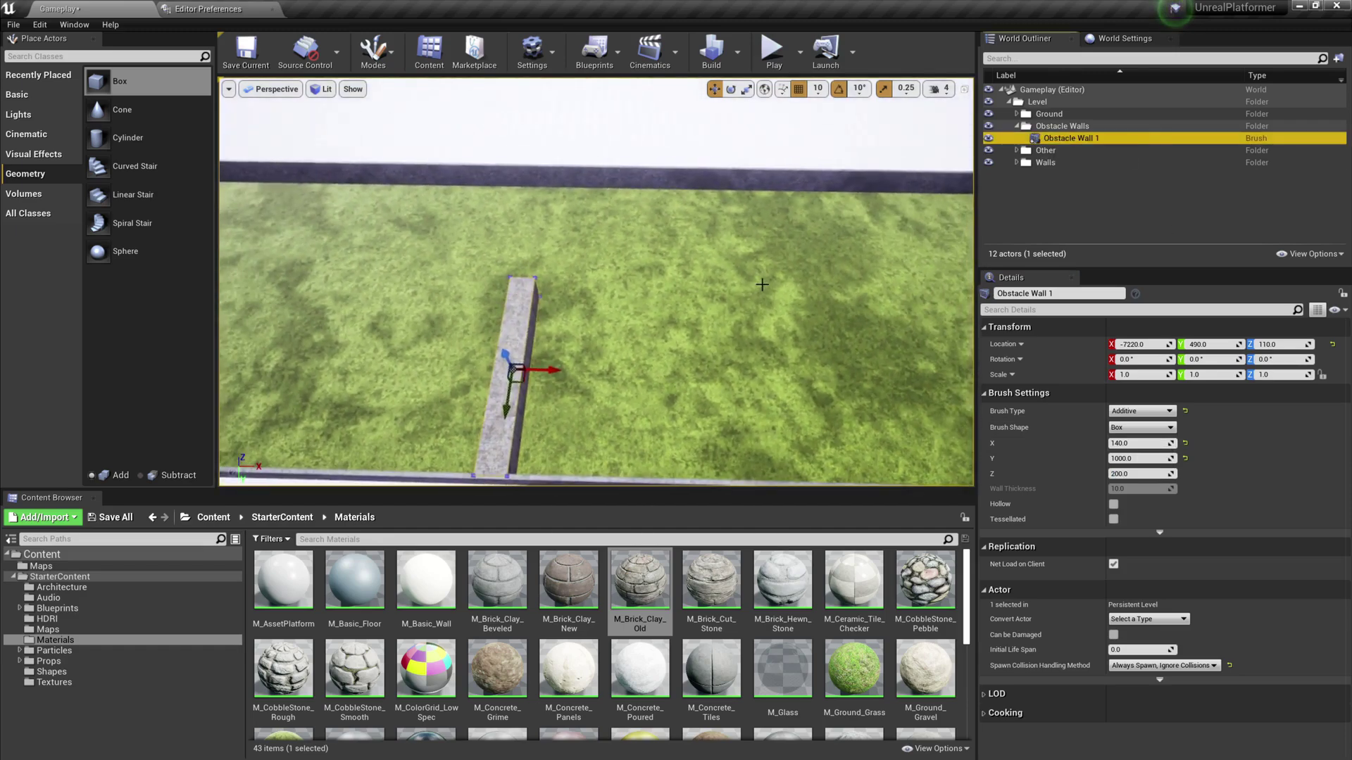
key("s")
right_click_drag(625, 336, 662, 338)
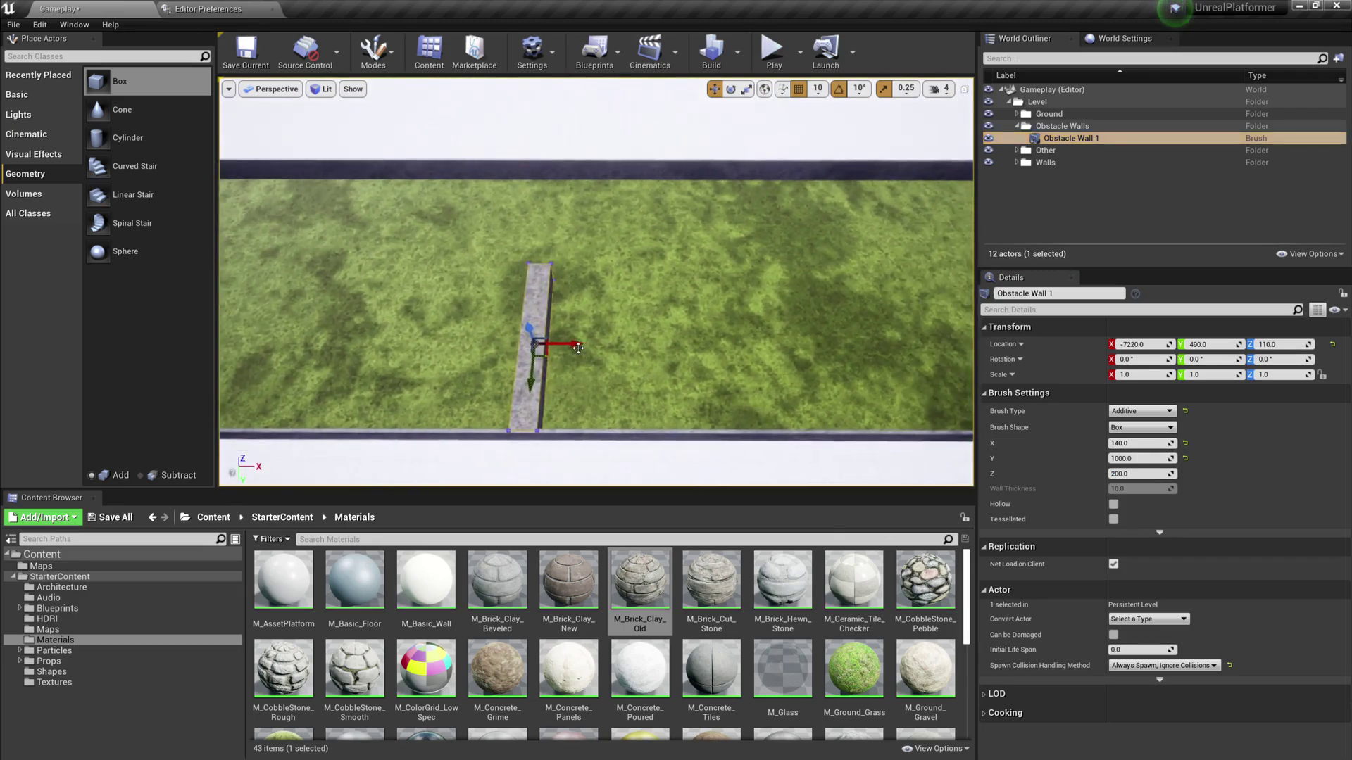
left_click_drag(567, 344, 670, 345, "alt")
right_click_drag(670, 345, 624, 273)
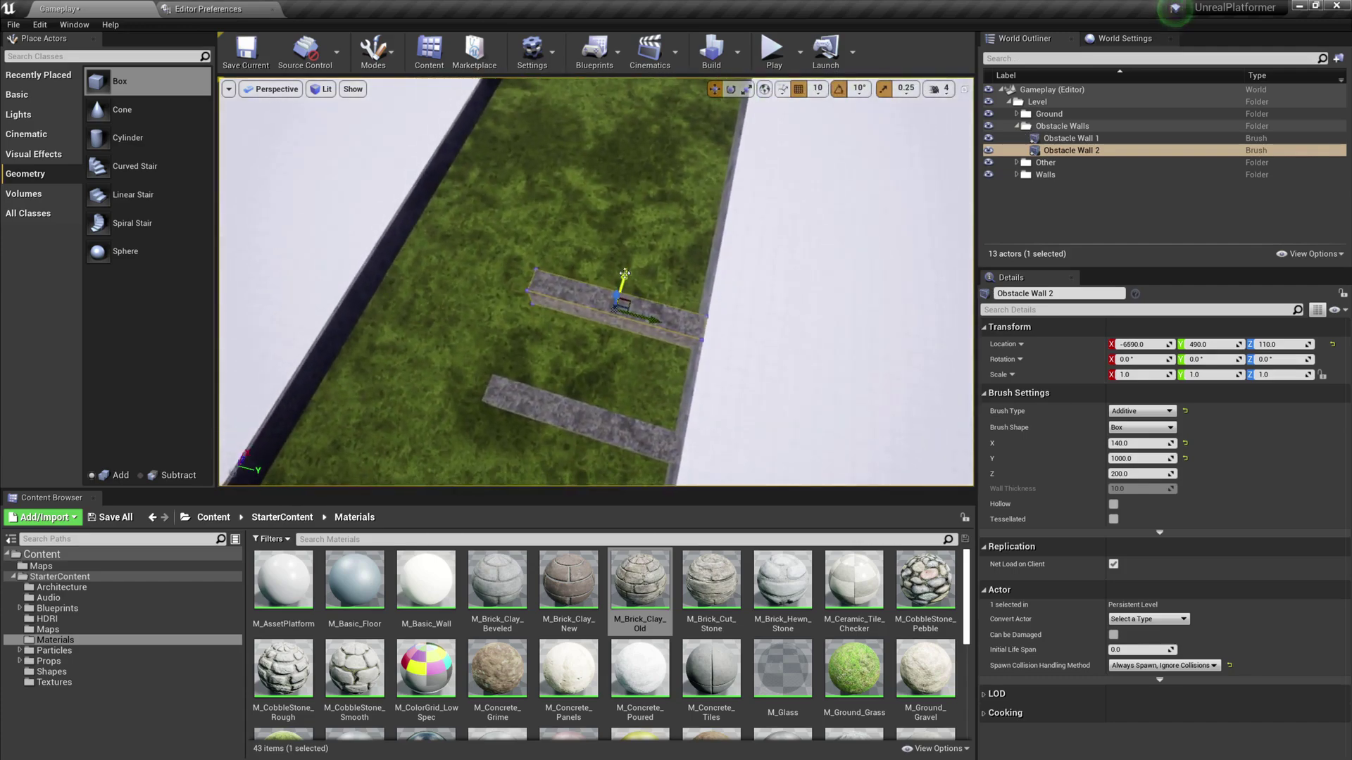
Move Obstacle Wall 2 across the ground to the opposite side wall, at about X -6840, Y -460
left_click_drag(542, 350, 477, 331)
key("a")
mouse_move(477, 330)
right_mouse_down()
mouse_move(526, 328)
mouse_move(474, 320)
right_mouse_up()
key("w")
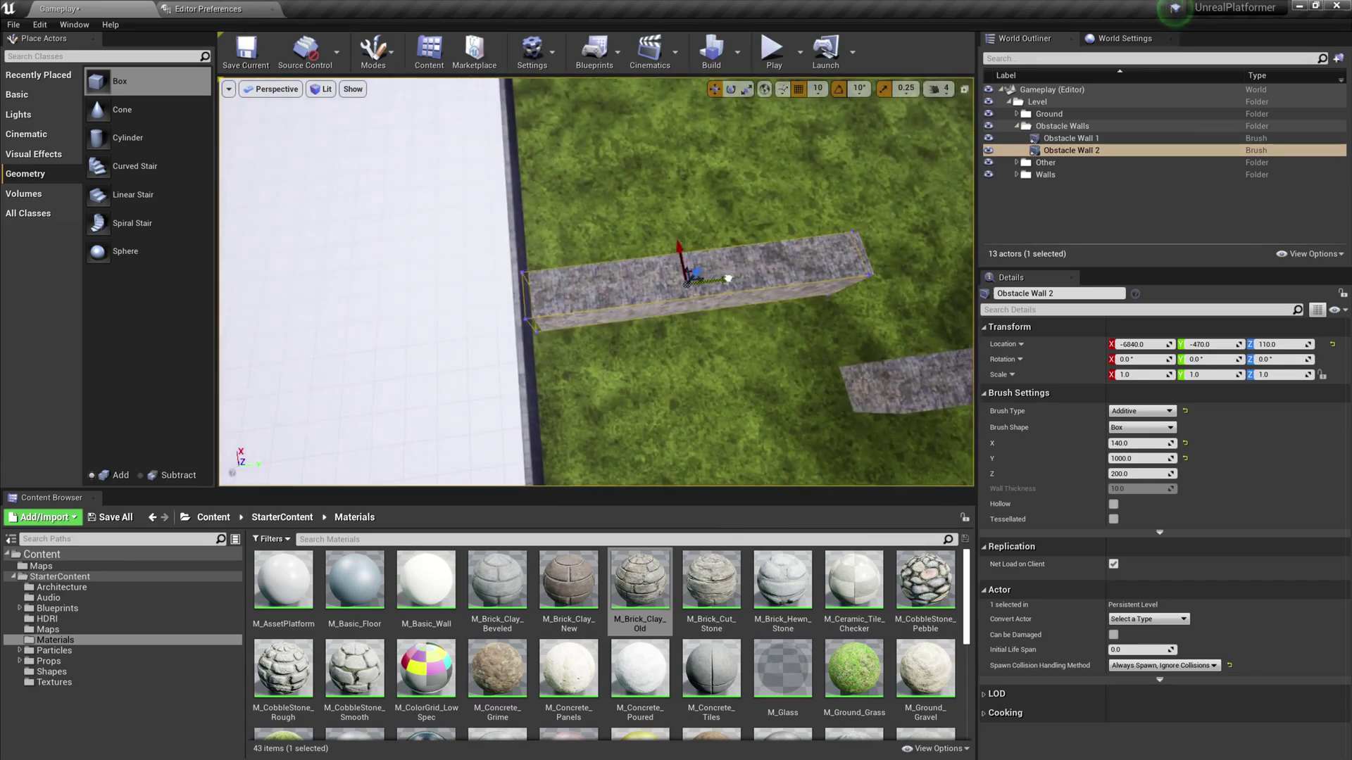
left_click_drag(725, 278, 724, 279)
mouse_move(724, 278)
right_mouse_down()
mouse_move(641, 290)
mouse_move(661, 289)
right_mouse_up()
key("w")
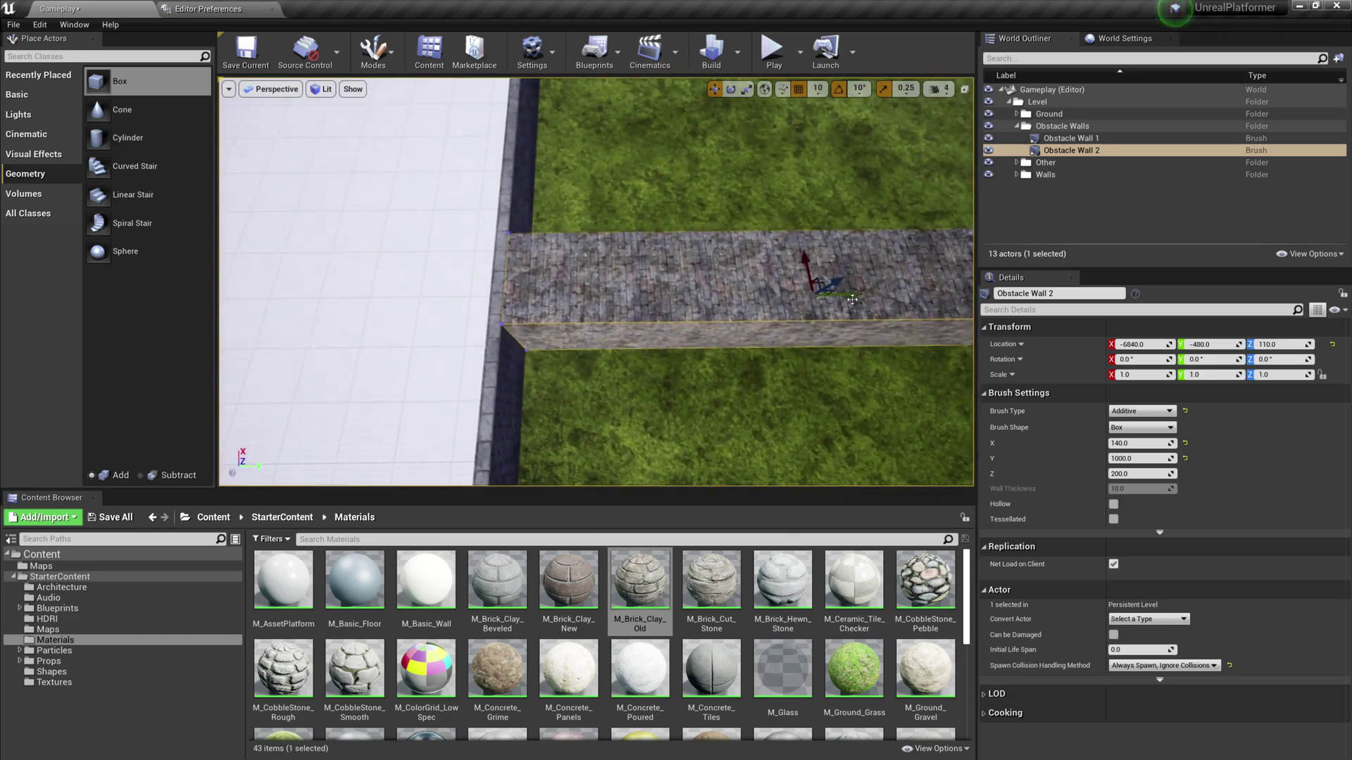
left_click_drag(850, 295, 866, 295)
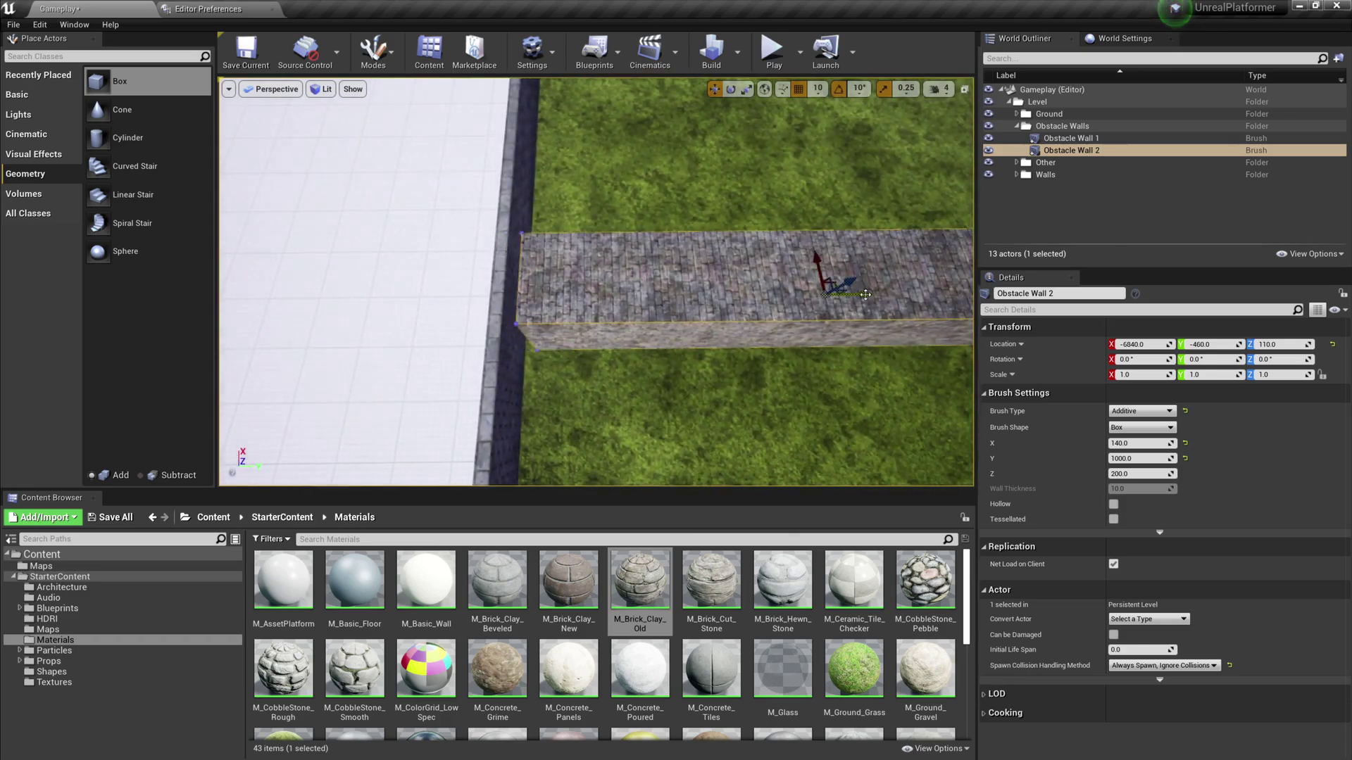
Set the position grid snap to 1 and shift Obstacle Wall 2 against the side wall, to about Y -484
left_click(818, 88)
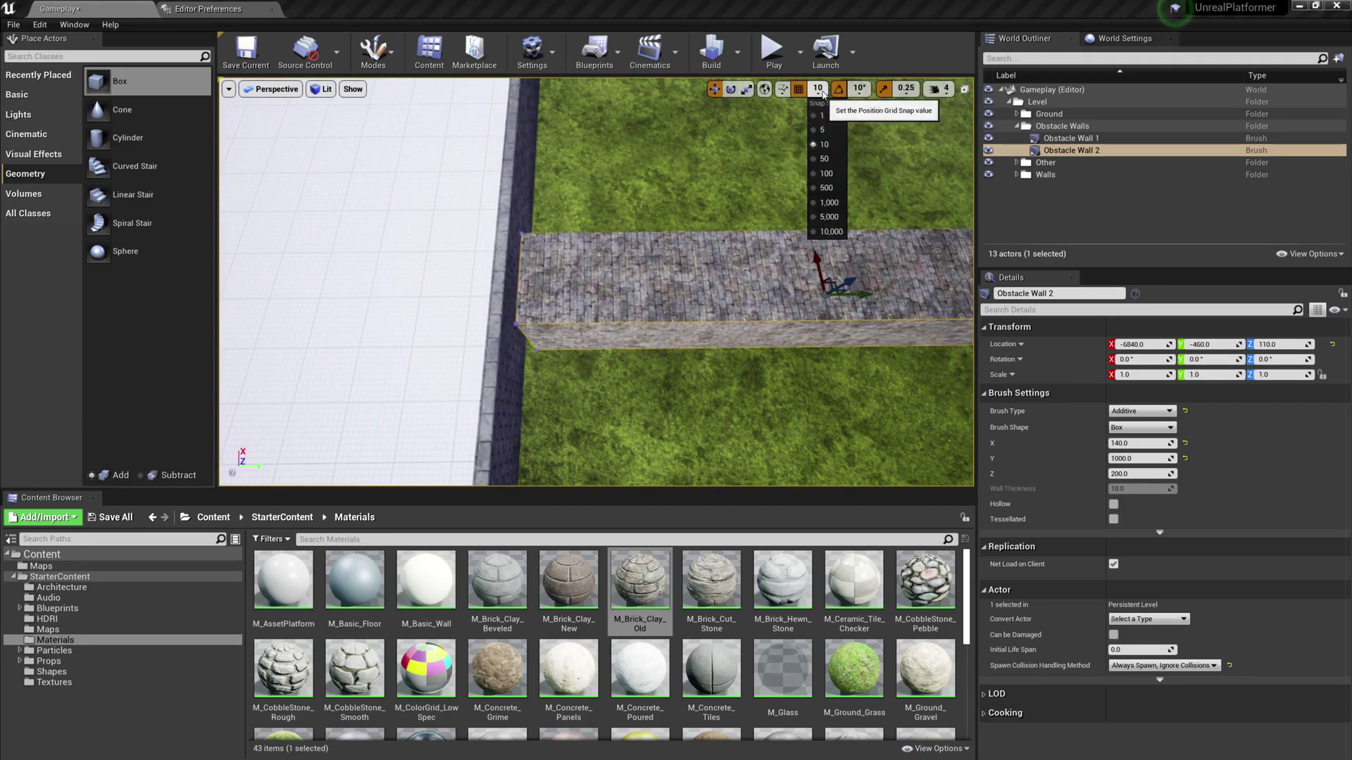
left_click(825, 116)
mouse_move(815, 215)
right_mouse_down()
mouse_move(814, 243)
mouse_move(814, 215)
right_mouse_up()
key("s")
key("d")
left_click_drag(717, 251, 710, 251)
key("a")
right_click_drag(709, 250, 711, 251)
key("w")
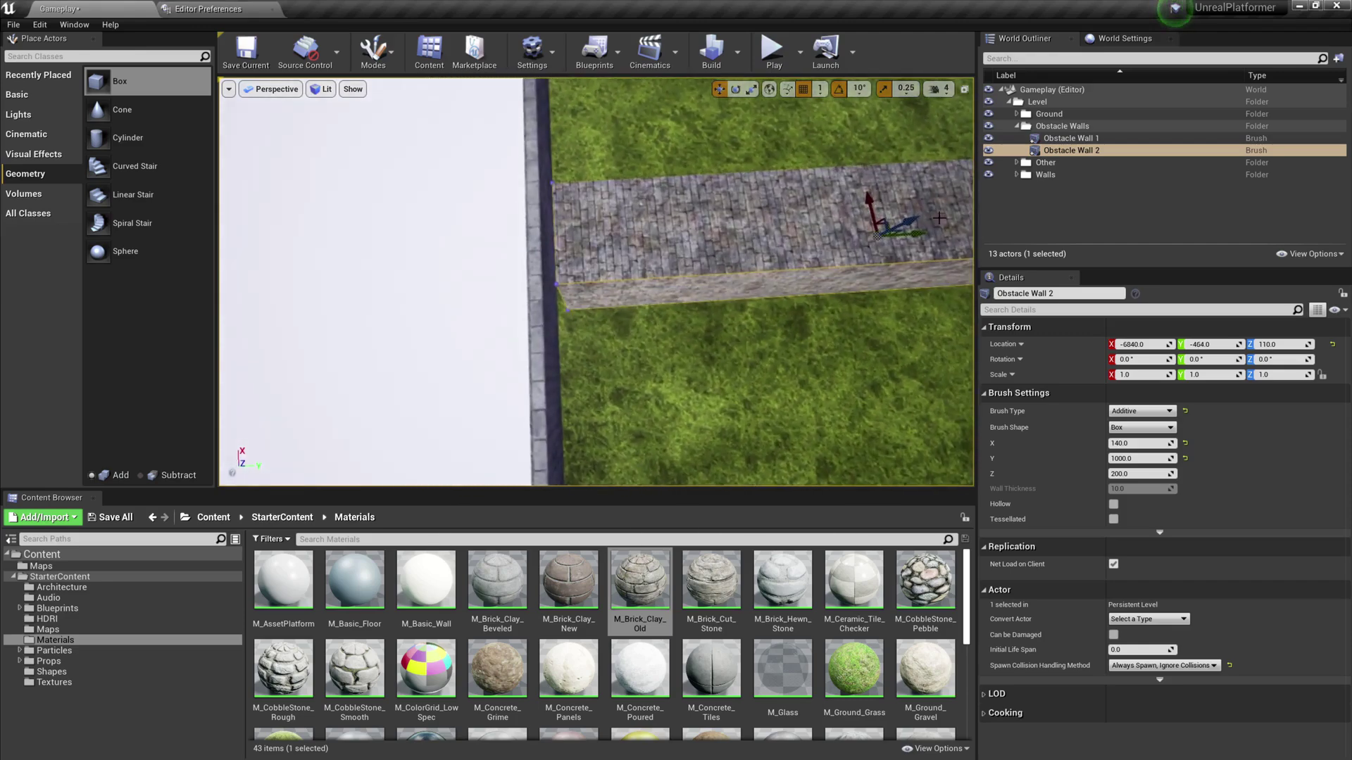
right_click_drag(938, 216, 919, 238)
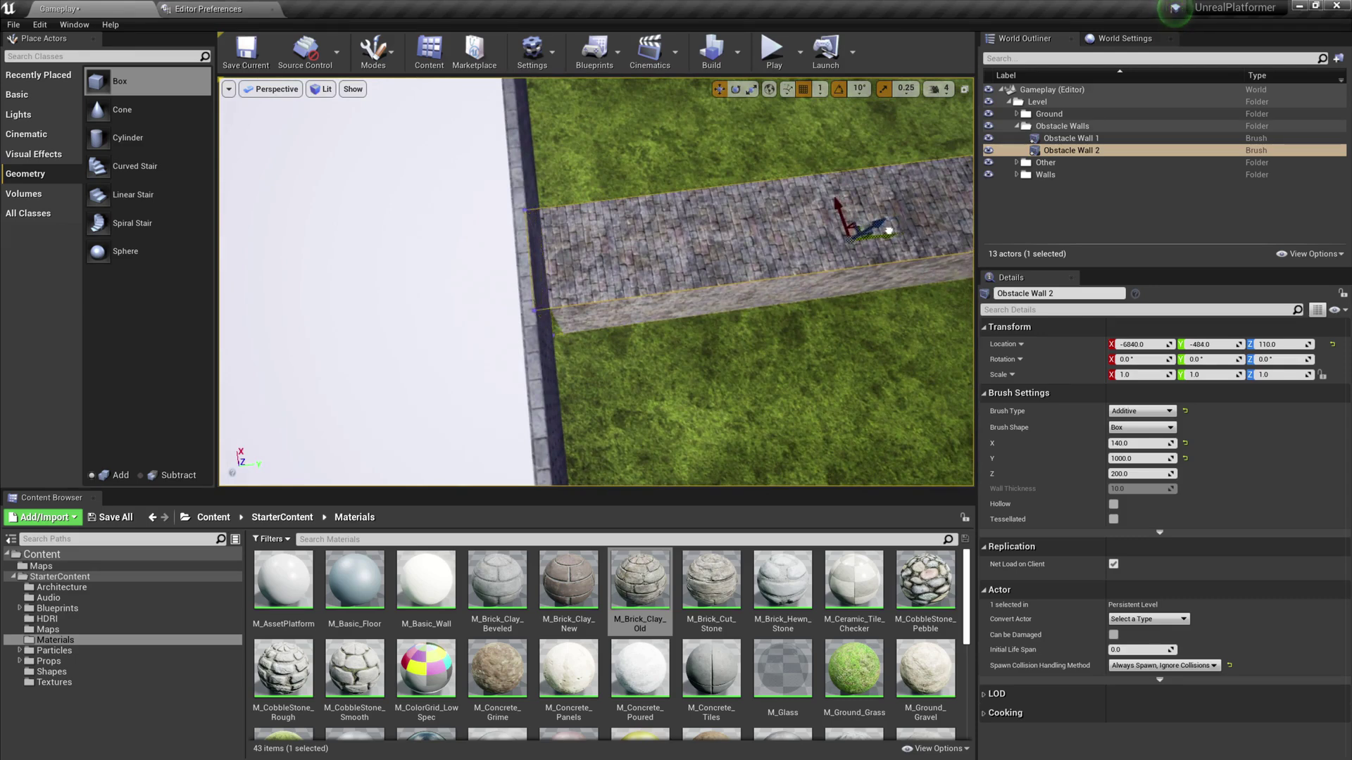
left_click_drag(889, 231, 888, 231)
Duplicate Obstacle Walls 1 and 2 together and place the copies further along the ground in the X direction, continuing the staggered pattern
right_click_drag(888, 231, 1039, 190)
right_click_drag(595, 282, 849, 383)
mouse_move(688, 242)
right_mouse_down()
mouse_move(767, 215)
mouse_move(688, 242)
right_mouse_up()
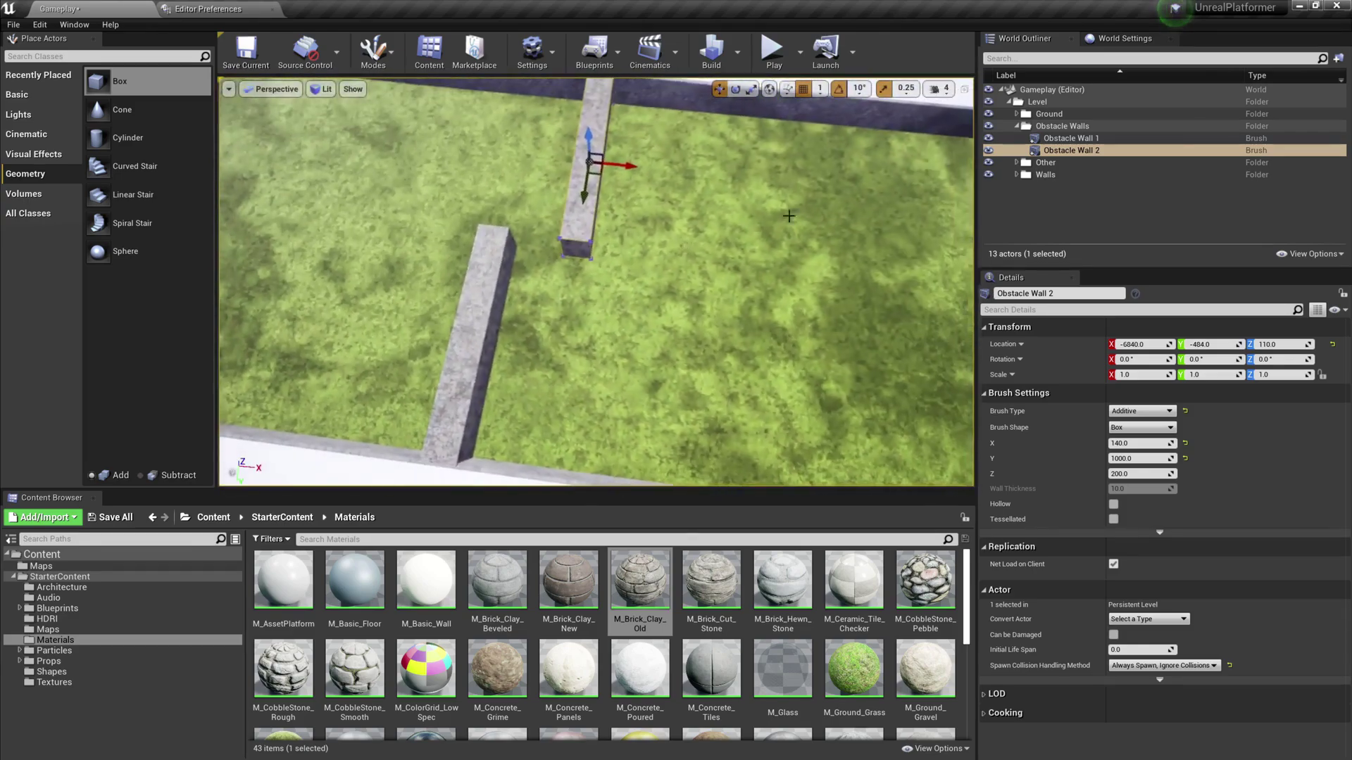
left_click(1094, 138, "ctrl")
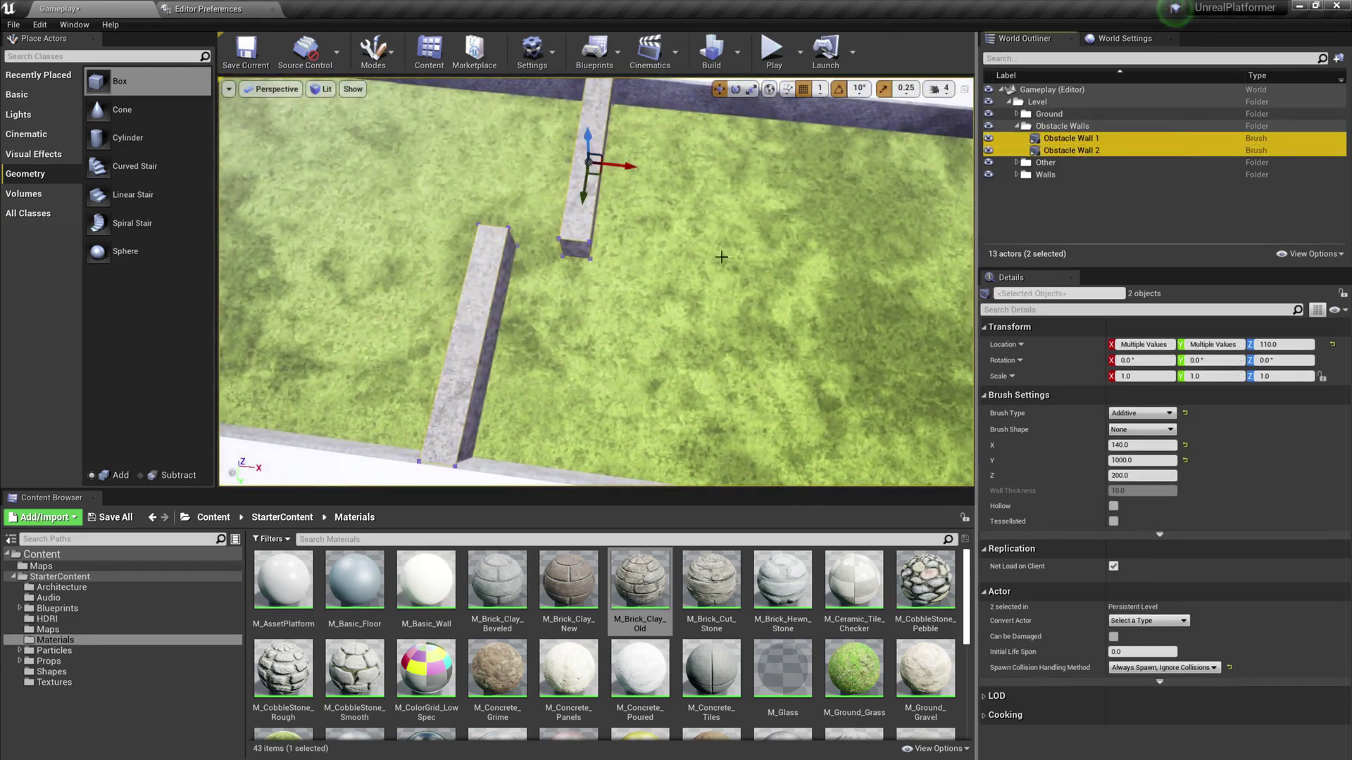
left_click_drag(631, 169, 704, 167, "alt")
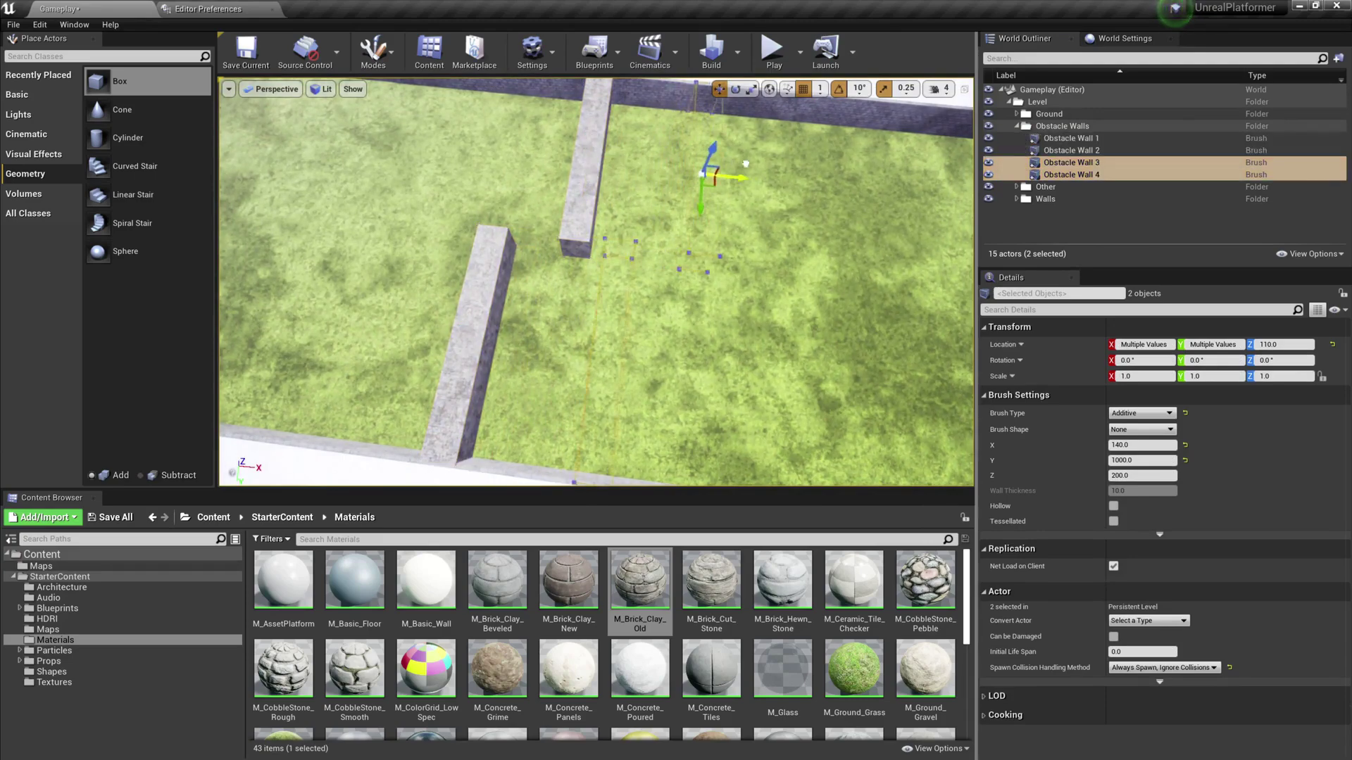
key("f")
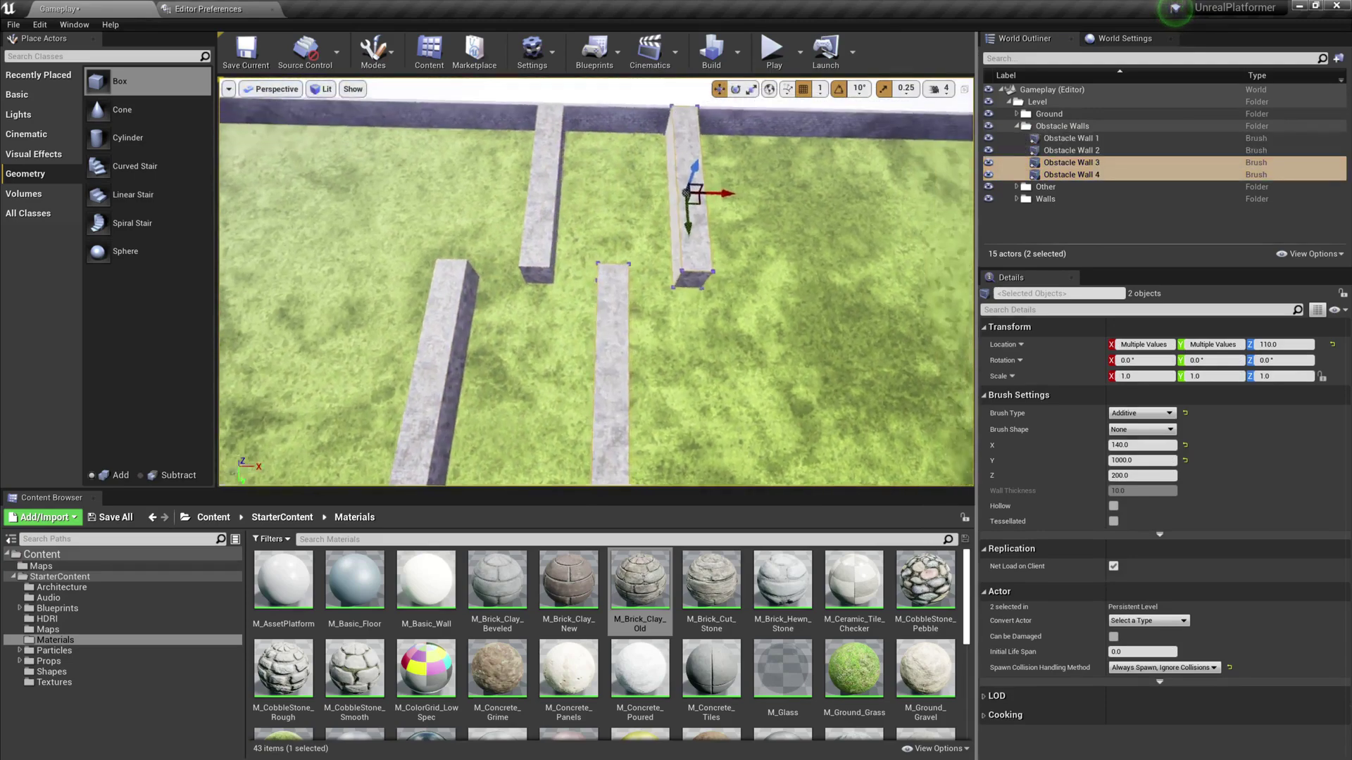
left_click_drag(775, 237, 809, 238, "alt")
Examine the staggered layout of the four obstacle walls and the remaining open ground from several angles
right_click_drag(599, 282, 535, 260)
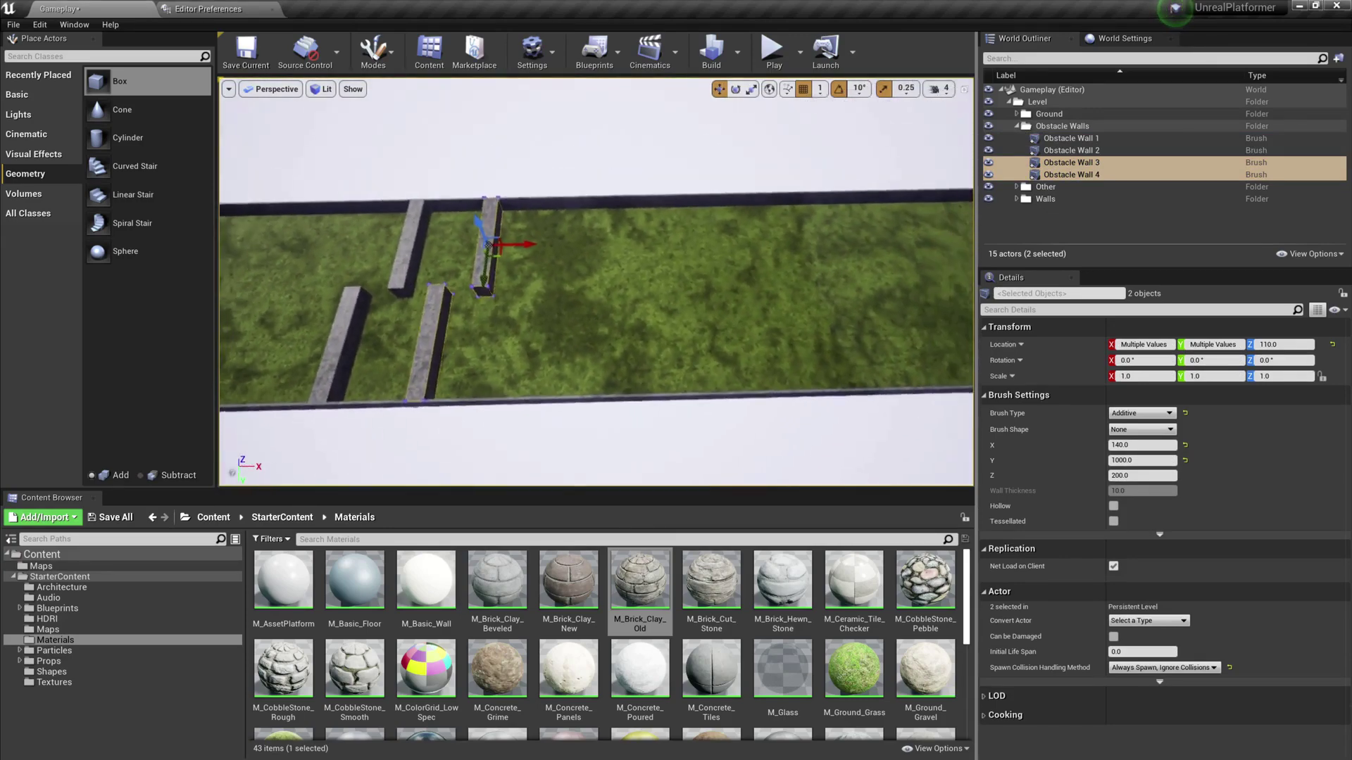
left_click_drag(616, 255, 622, 270, "alt")
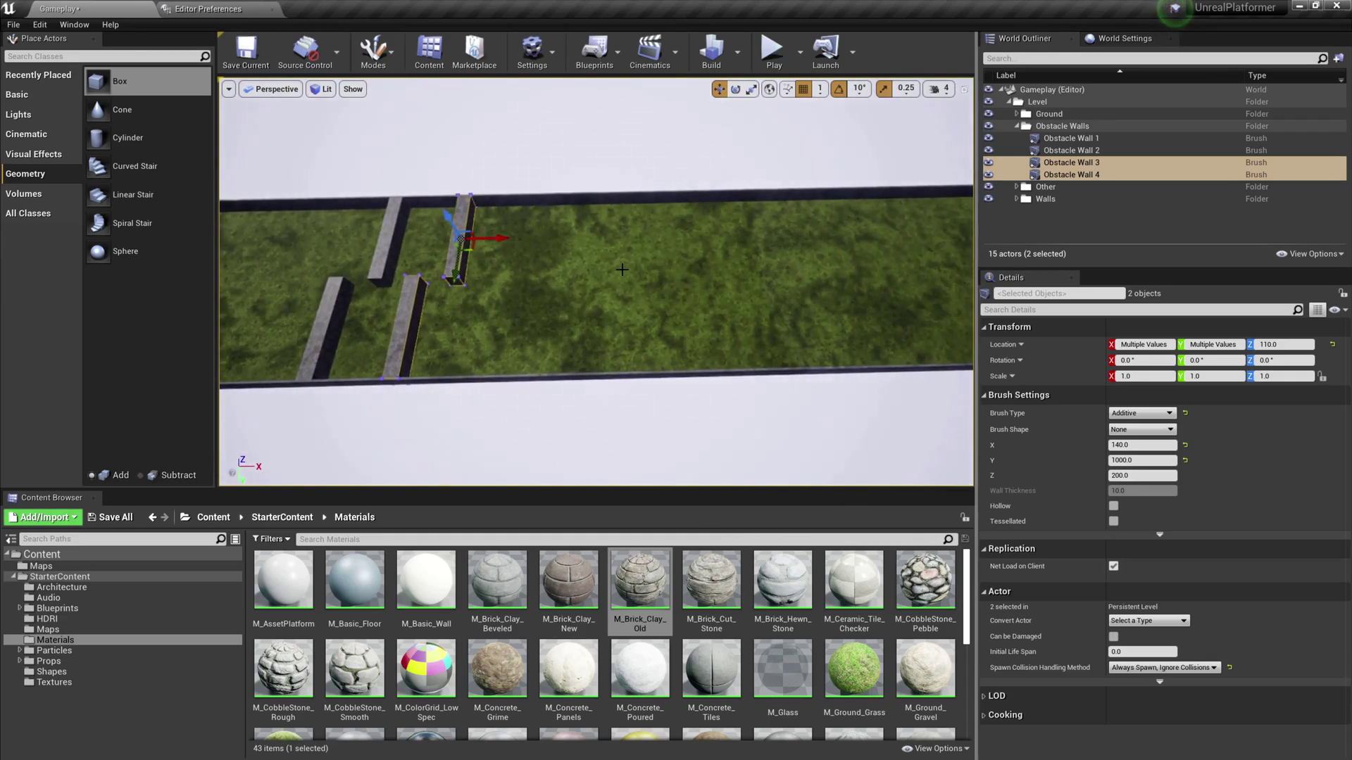
mouse_move(497, 322)
left_mouse_down("alt")
mouse_move(443, 331)
mouse_move(486, 315)
left_mouse_up("alt")
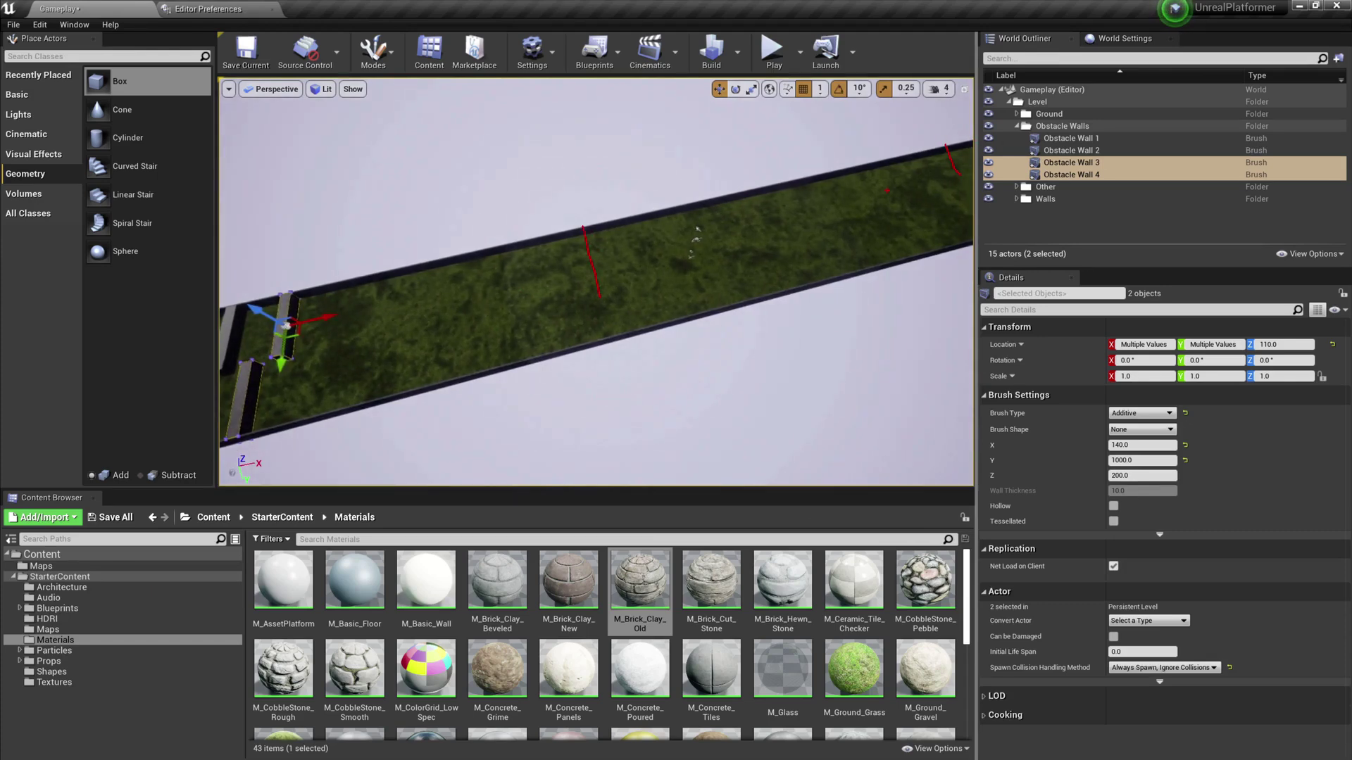
left_click_drag(697, 232, 350, 328, "alt")
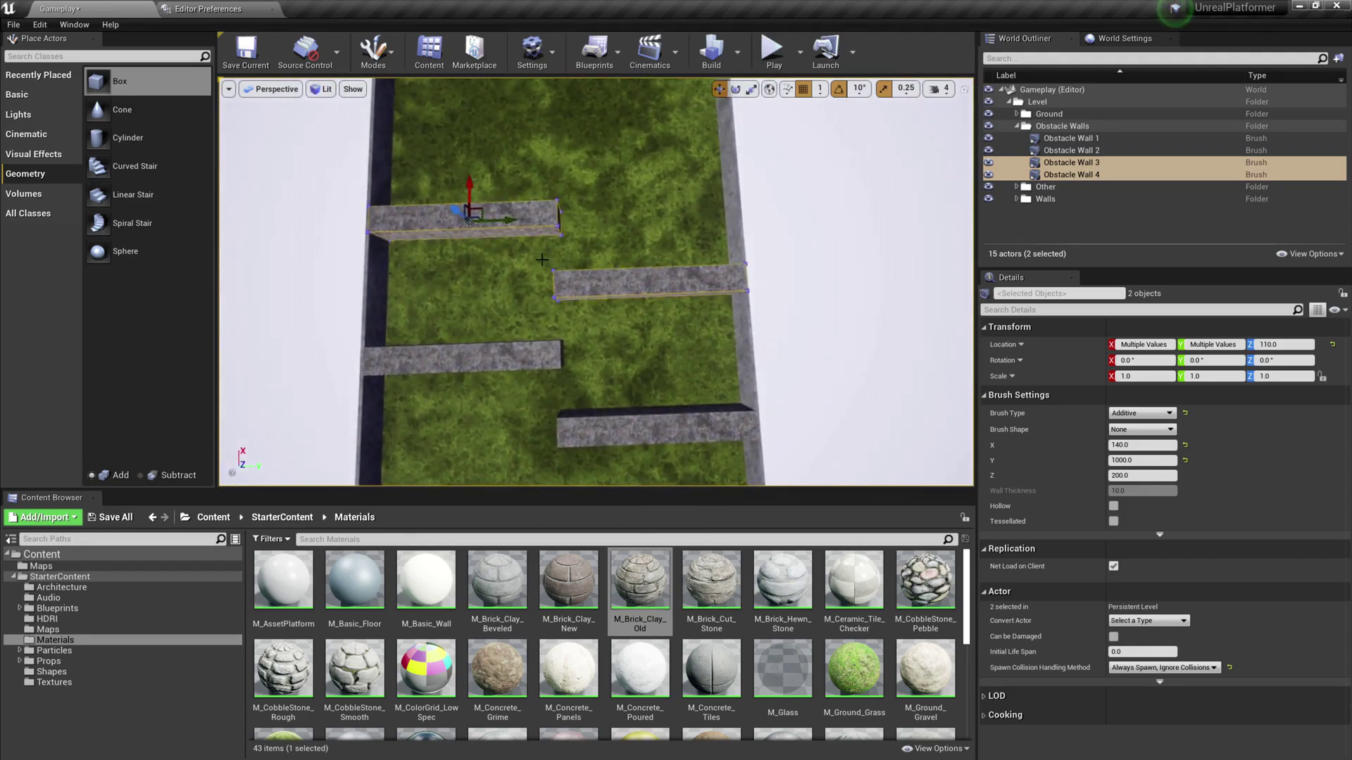
left_click_drag(519, 217, 668, 216)
mouse_move(580, 440)
left_mouse_down()
mouse_move(441, 453)
mouse_move(409, 437)
left_mouse_up()
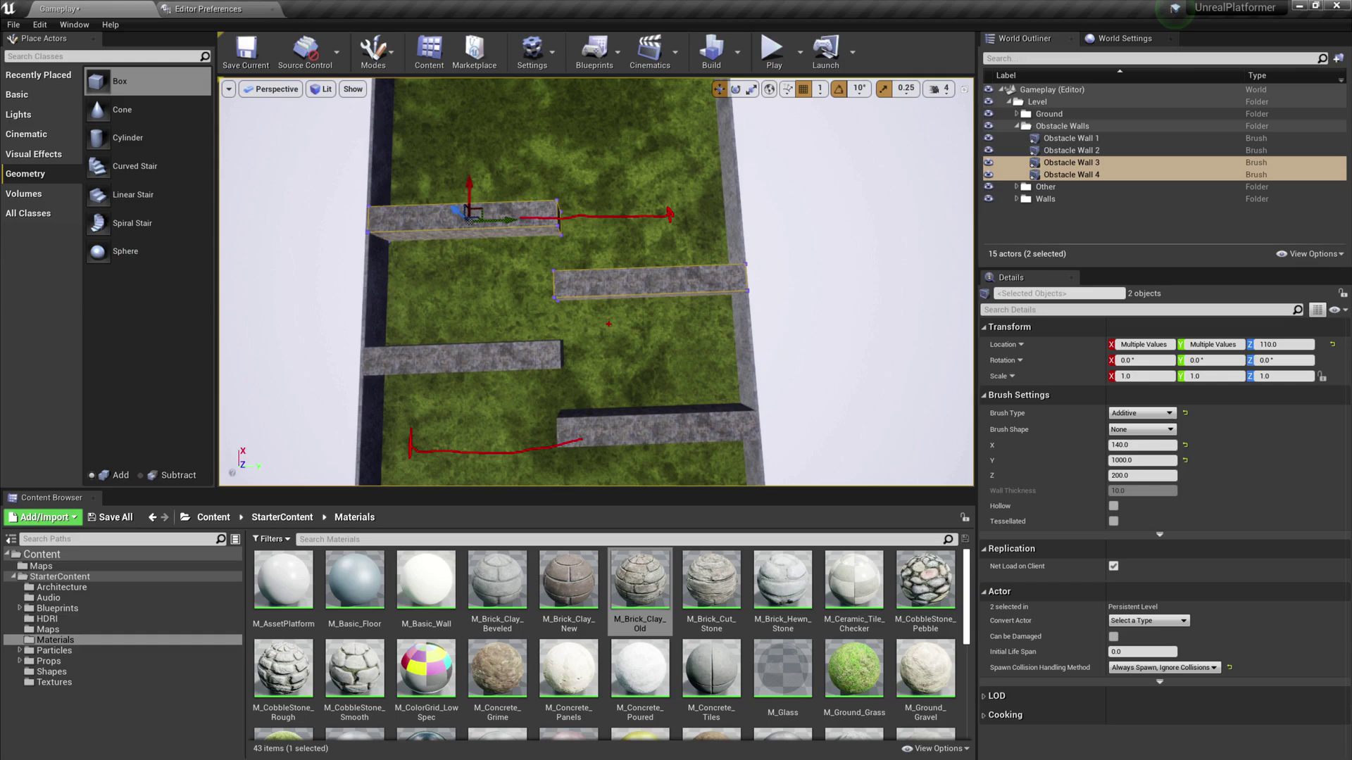
key("Escape")
mouse_move(643, 228)
right_mouse_down()
mouse_move(437, 232)
mouse_move(493, 229)
right_mouse_up()
right_click_drag(662, 266, 567, 316)
Save the Gameplay level with the four obstacle walls
key("ctrl+s")
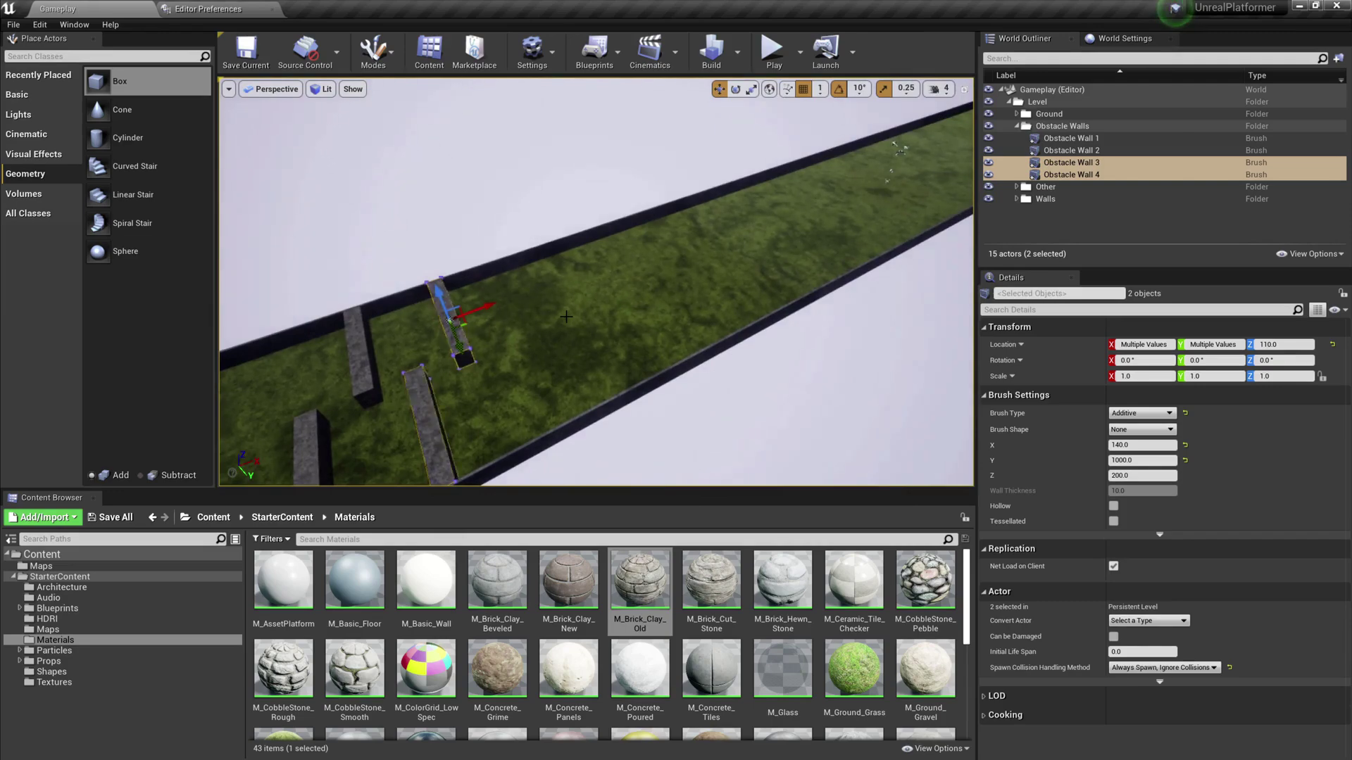
right_click_drag(566, 317, 562, 287)
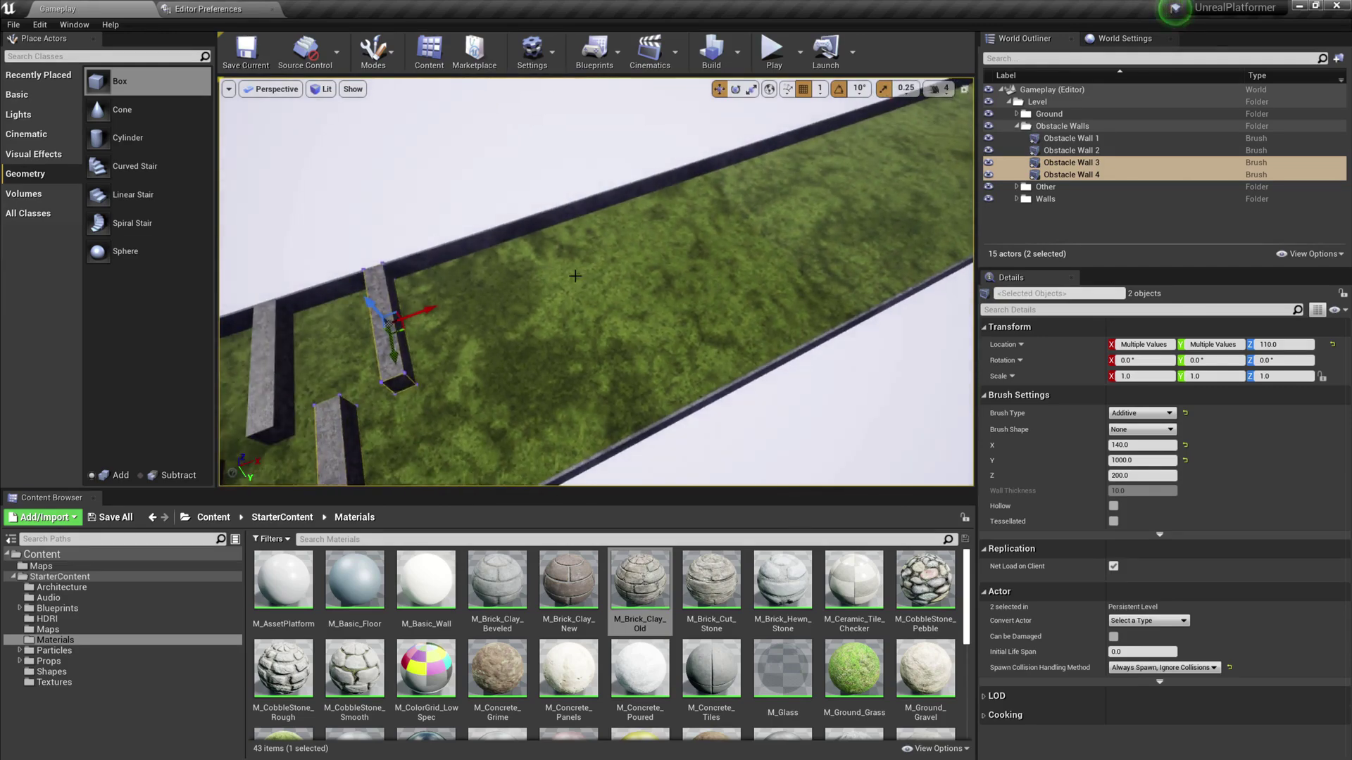
right_click_drag(621, 249, 562, 254)
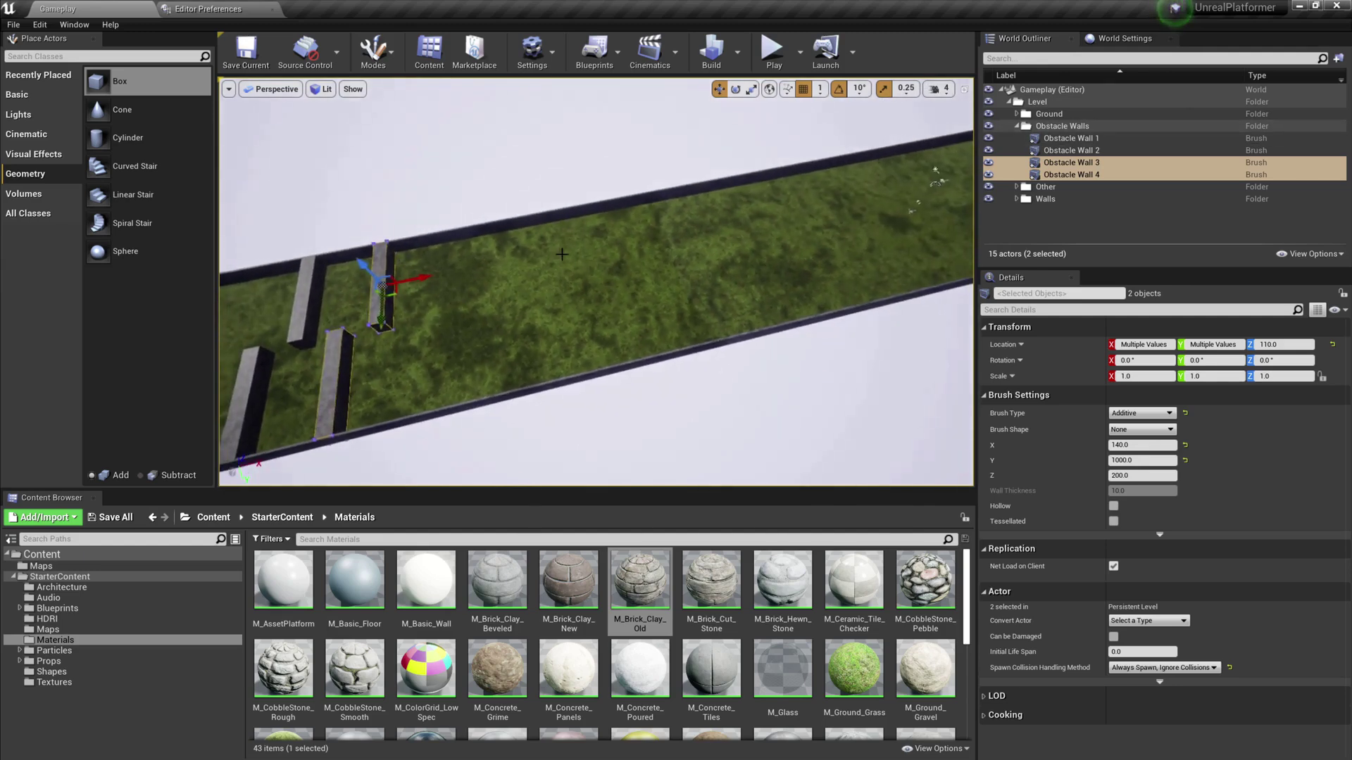